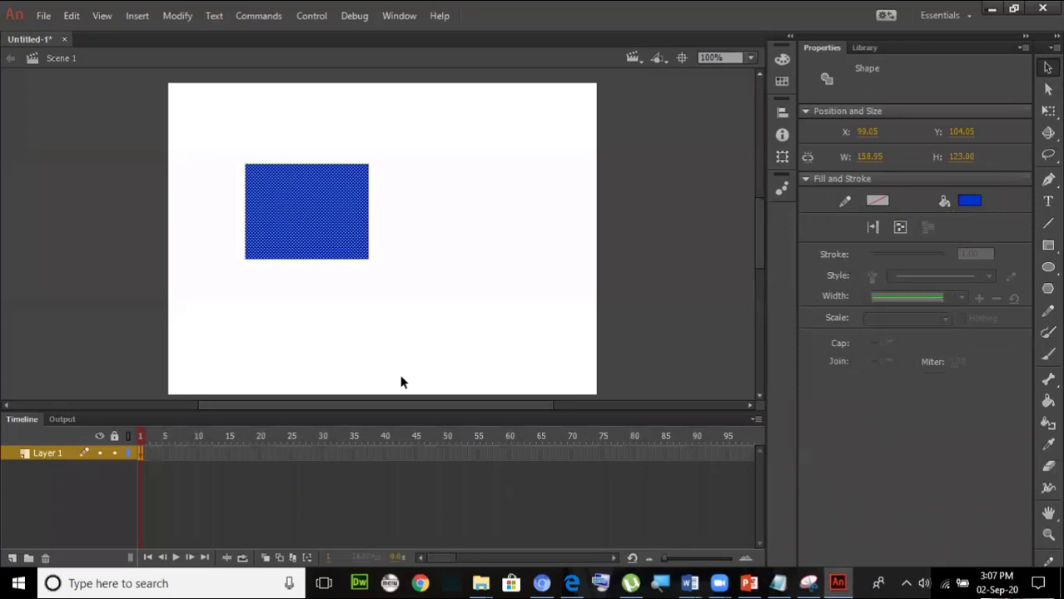
Step: Insert a keyframe at frame 45 of Layer 1
click(400, 382)
right_click(416, 454)
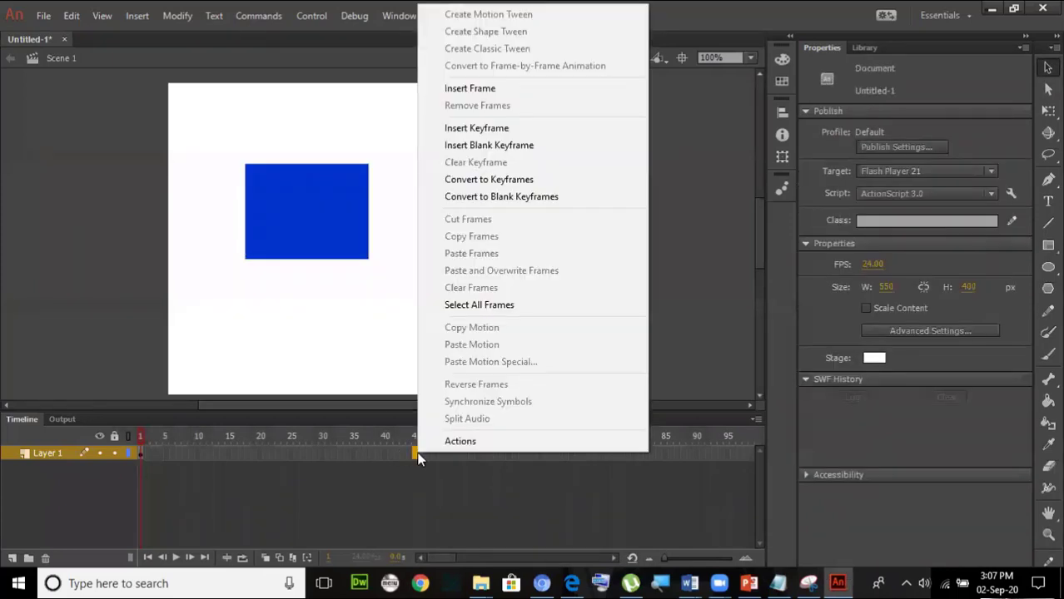
click(476, 127)
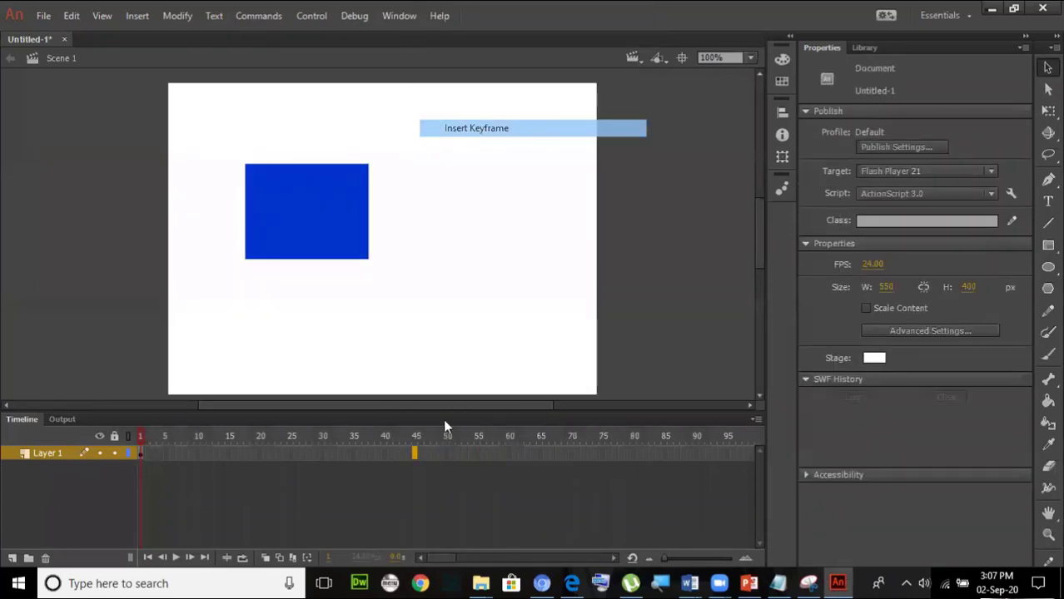
Step: Create a shape tween on Layer 1 between the keyframes at frames 1 and 45
right_click(415, 454)
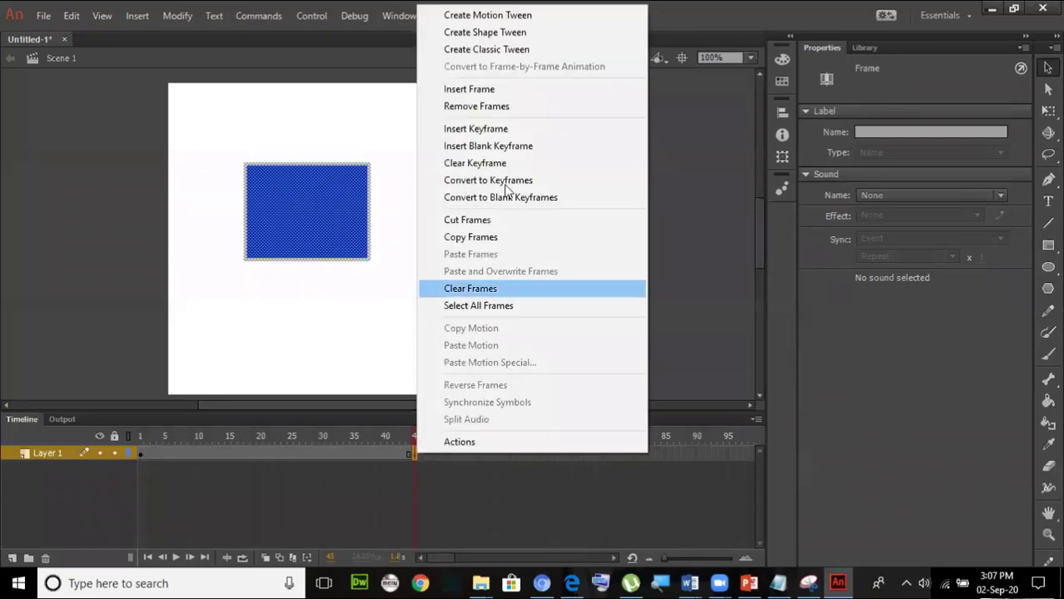
click(510, 34)
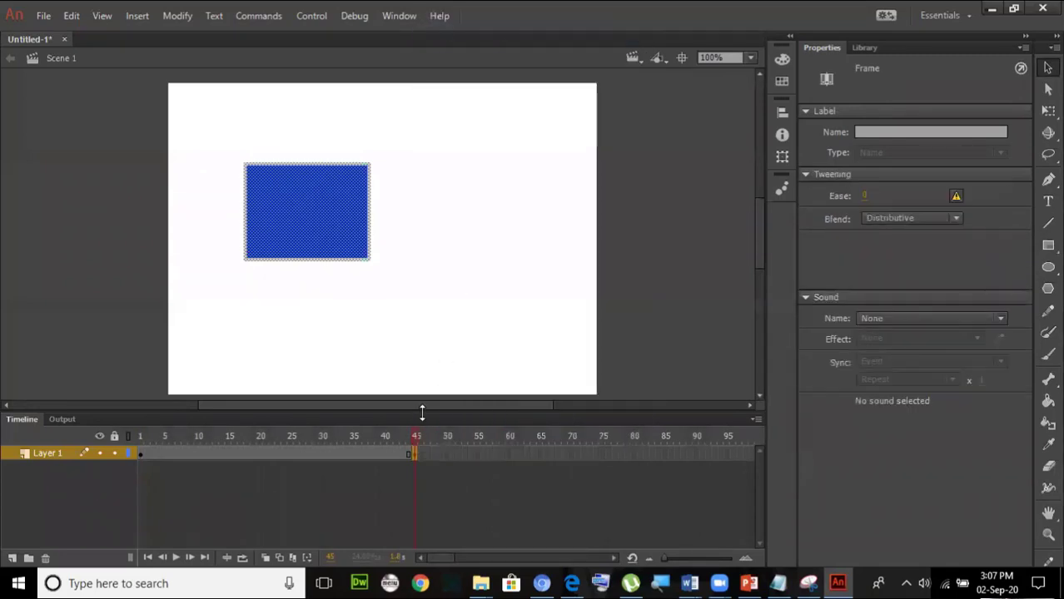
right_click(407, 450)
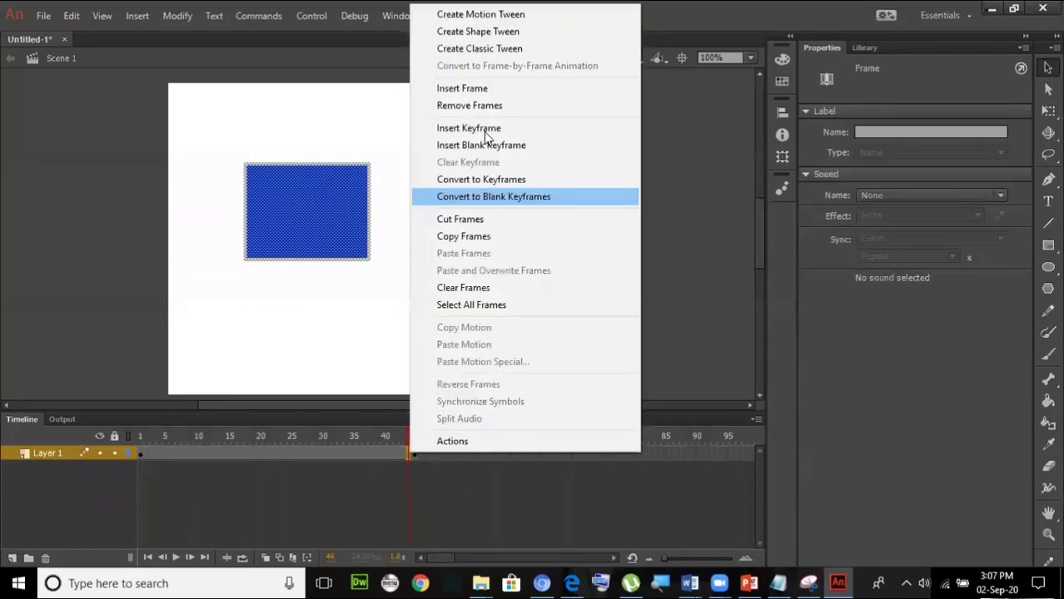
click(501, 32)
click(451, 284)
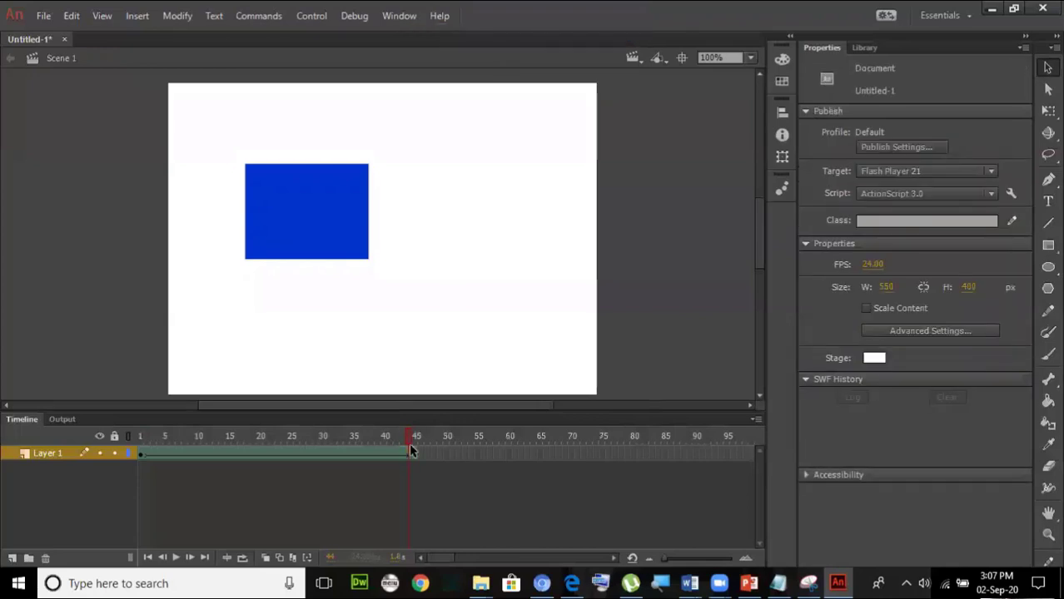
Step: Delete the blue rectangle from the stage at the frame 45 keyframe
click(142, 456)
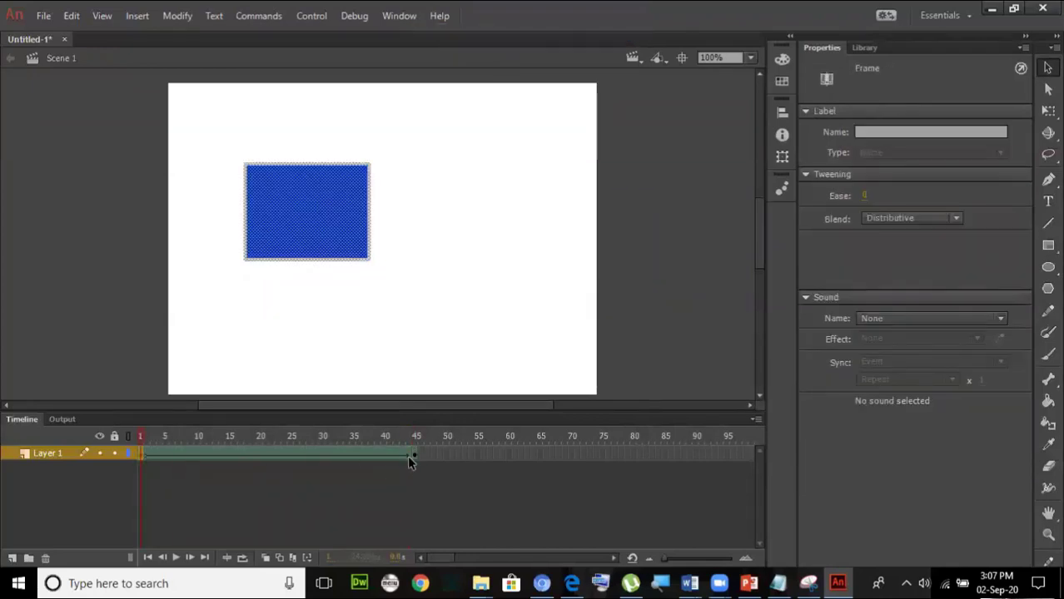
click(416, 456)
click(450, 302)
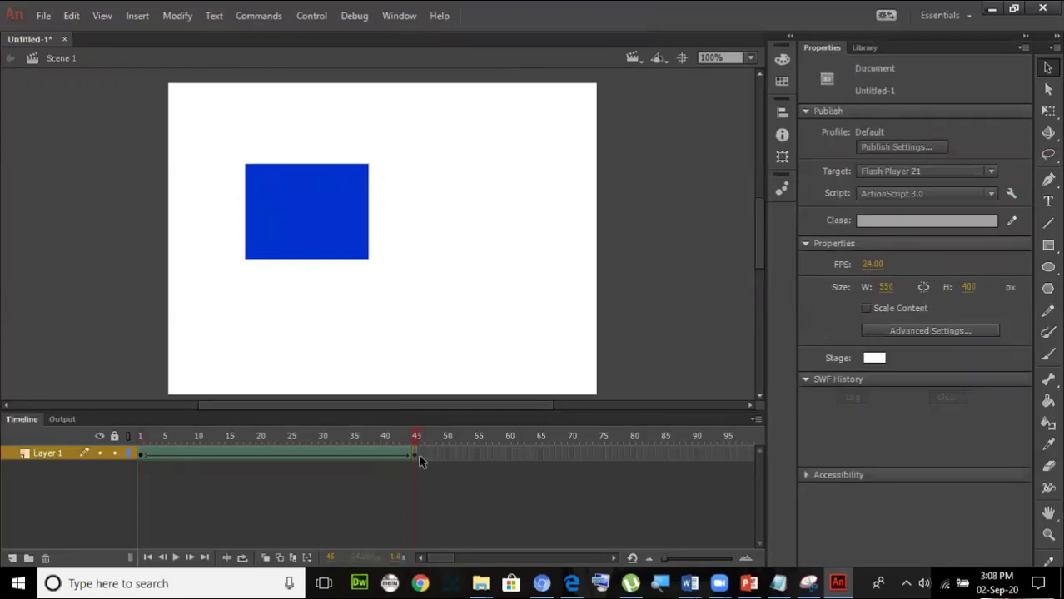
click(416, 456)
click(369, 284)
drag(223, 129, 458, 308)
key(Delete)
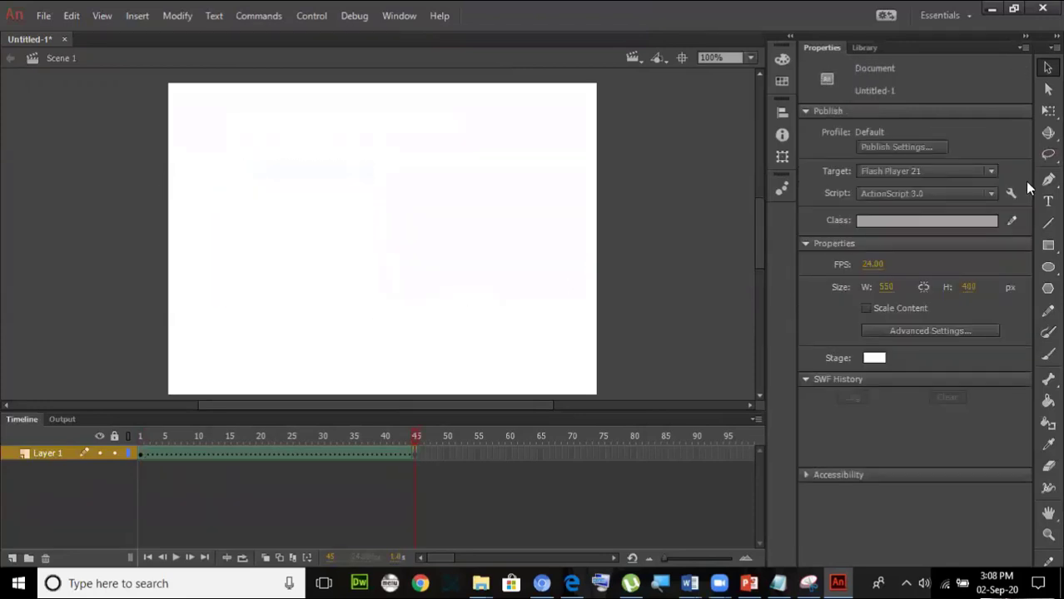
Step: Draw a blue circle with the Oval tool near the stage's center at frame 45
click(1048, 266)
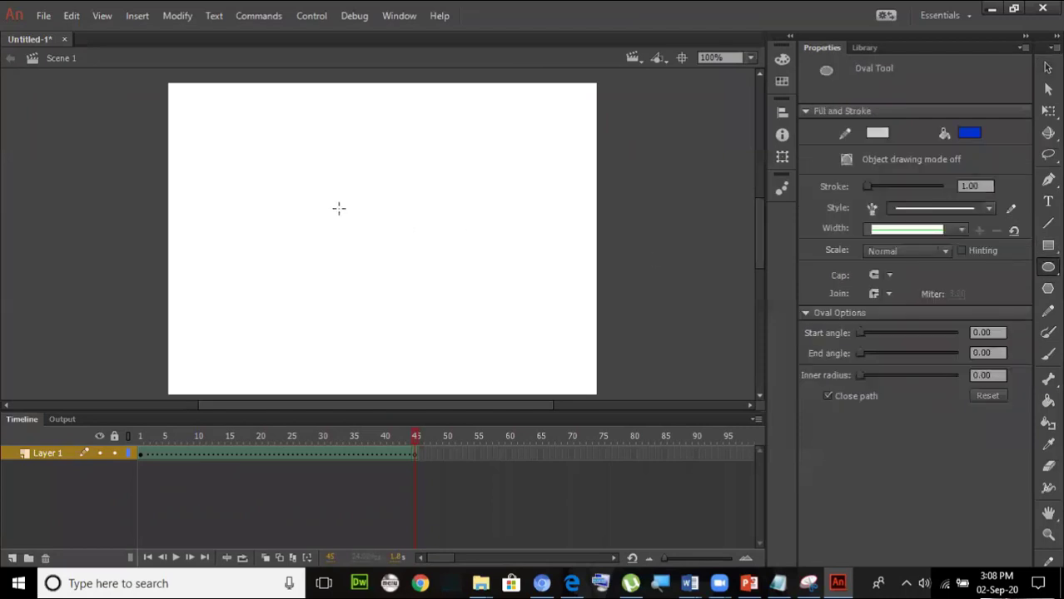
mouse_move(322, 188)
mouse_down()
mouse_move(384, 237)
mouse_move(384, 249)
mouse_up()
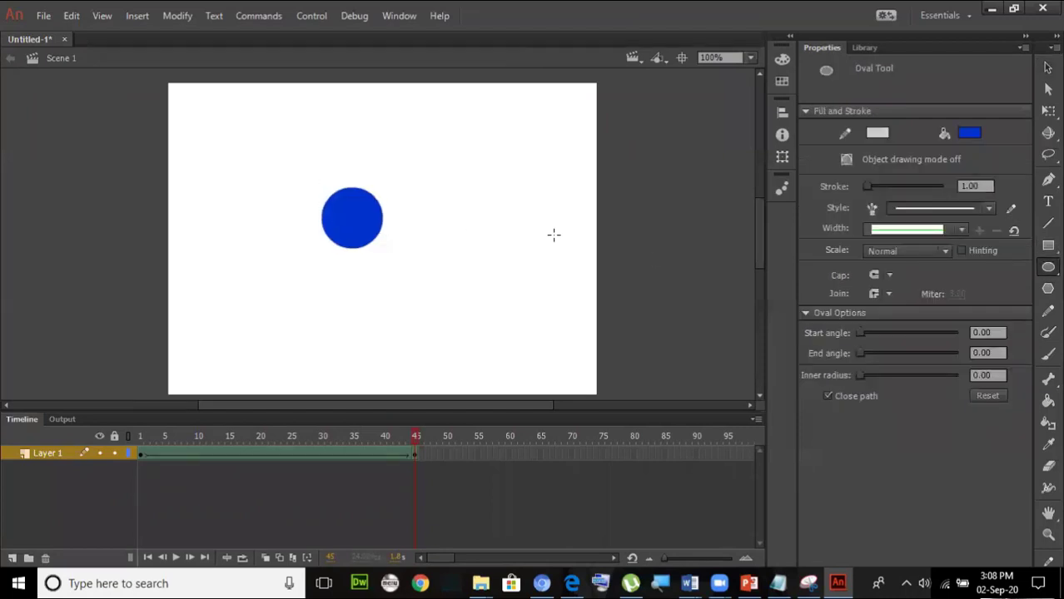
click(1048, 67)
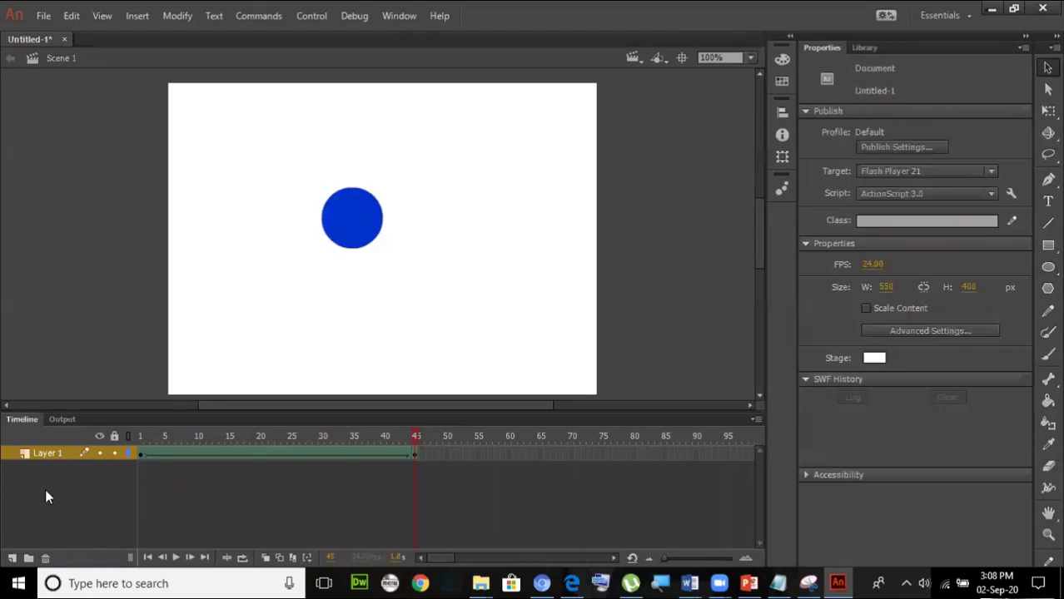
Step: Compare the shapes at frames 1 and 45, and play the shape tween as a test movie
click(140, 457)
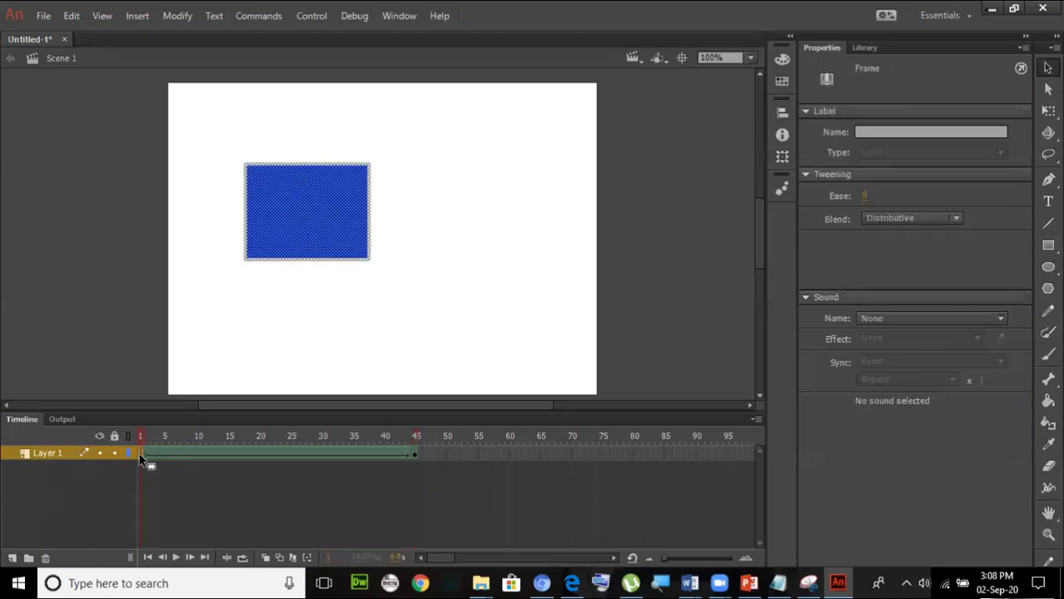
click(405, 281)
click(415, 454)
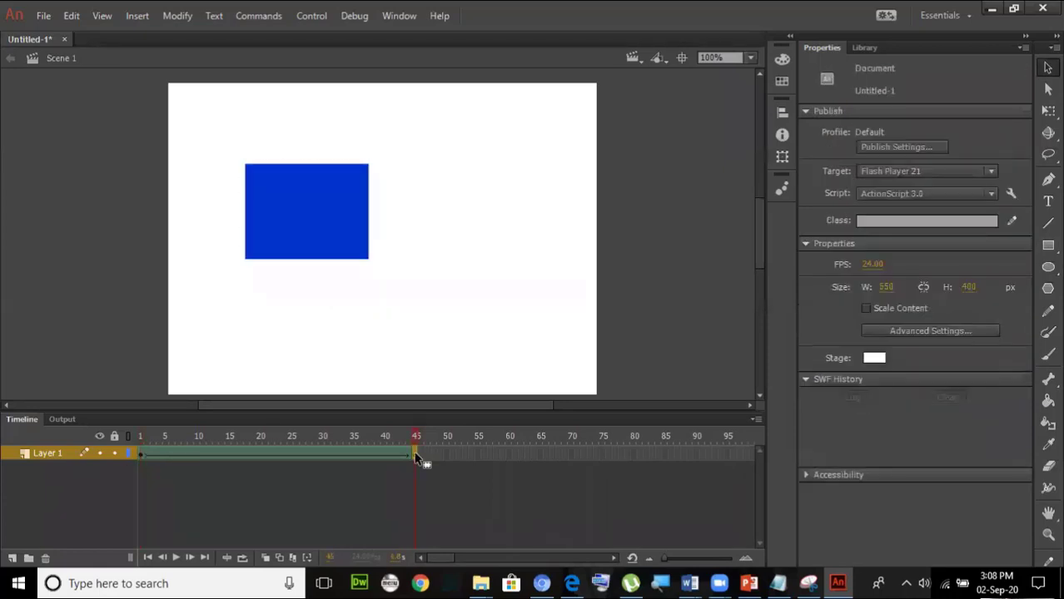
click(460, 276)
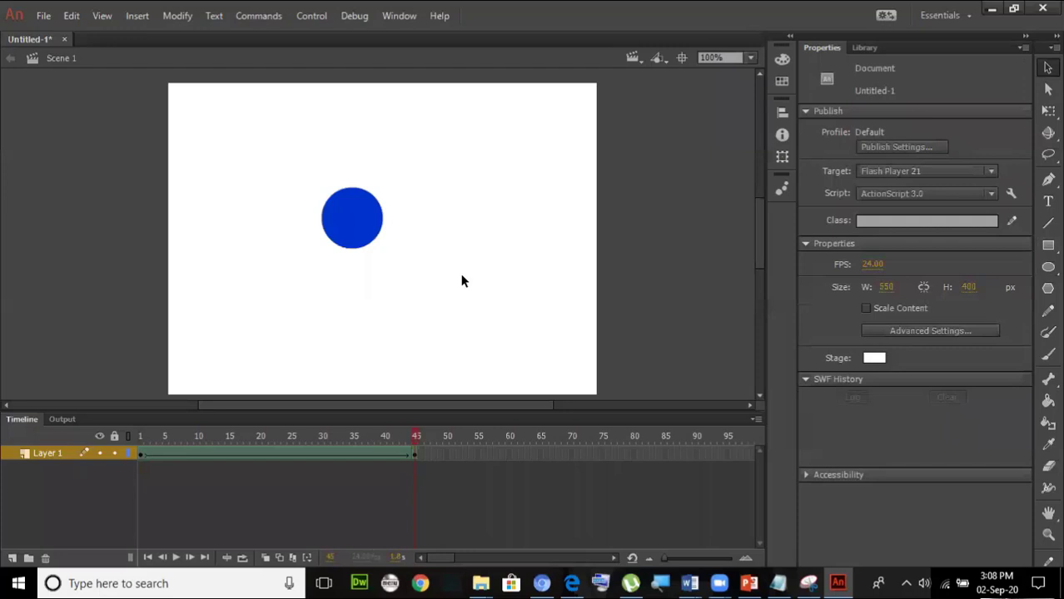
key(ctrl+Return)
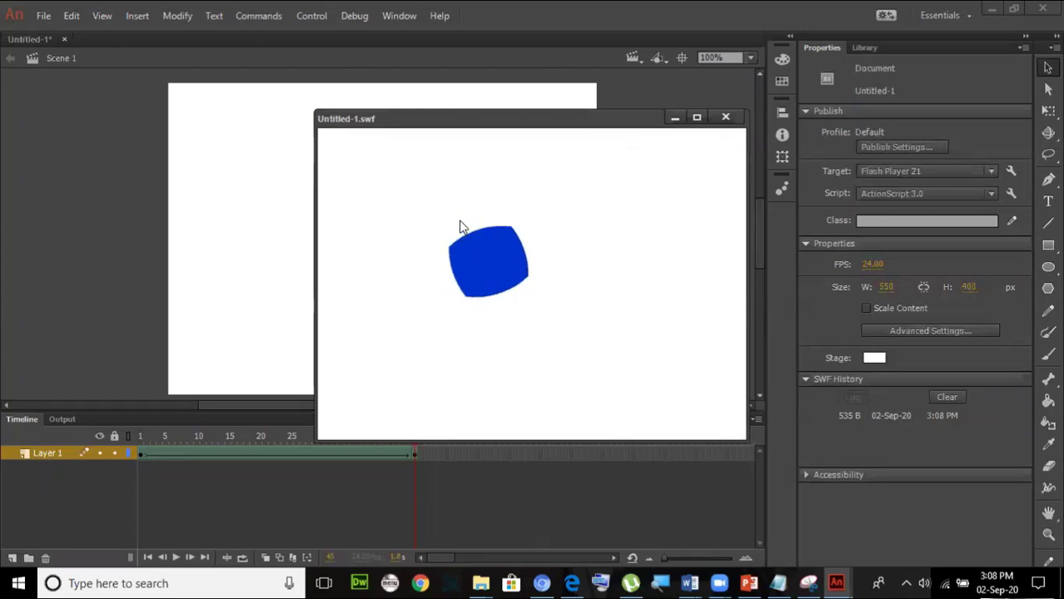
click(724, 118)
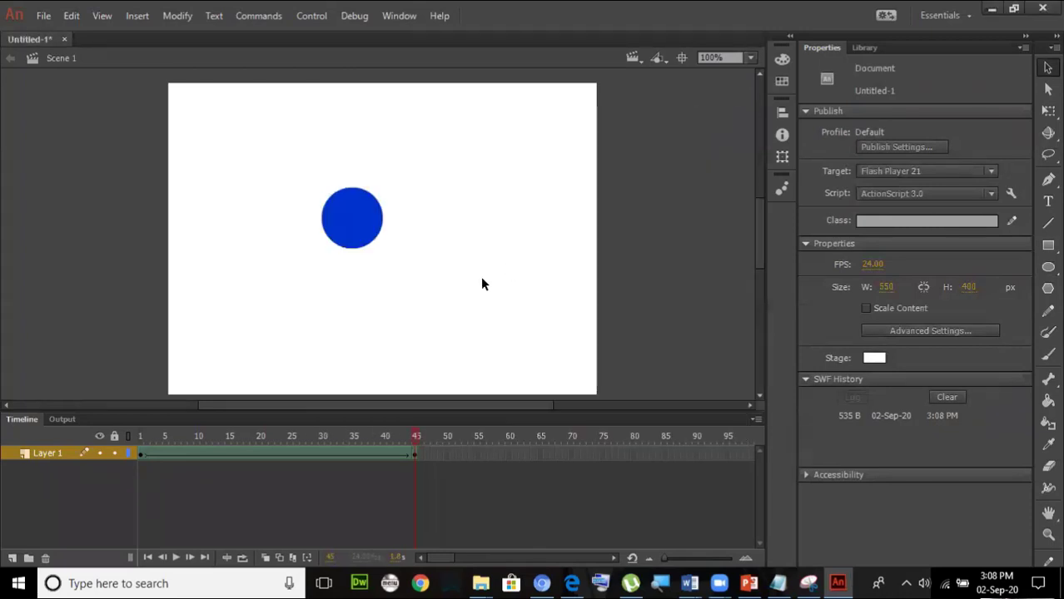
Step: Create a new ActionScript 3.0 document
click(43, 16)
click(48, 30)
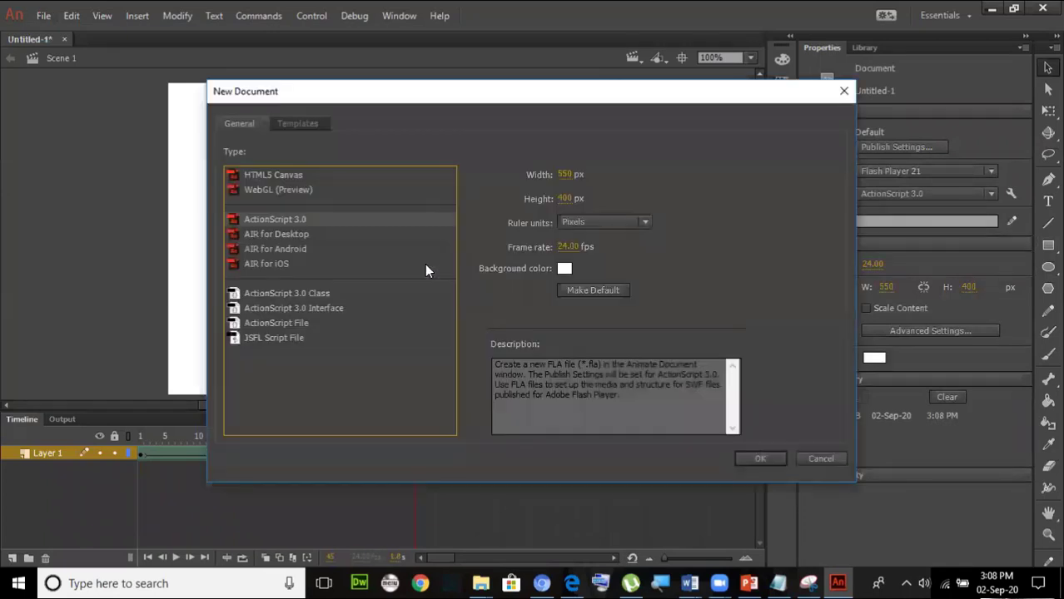
double_click(291, 219)
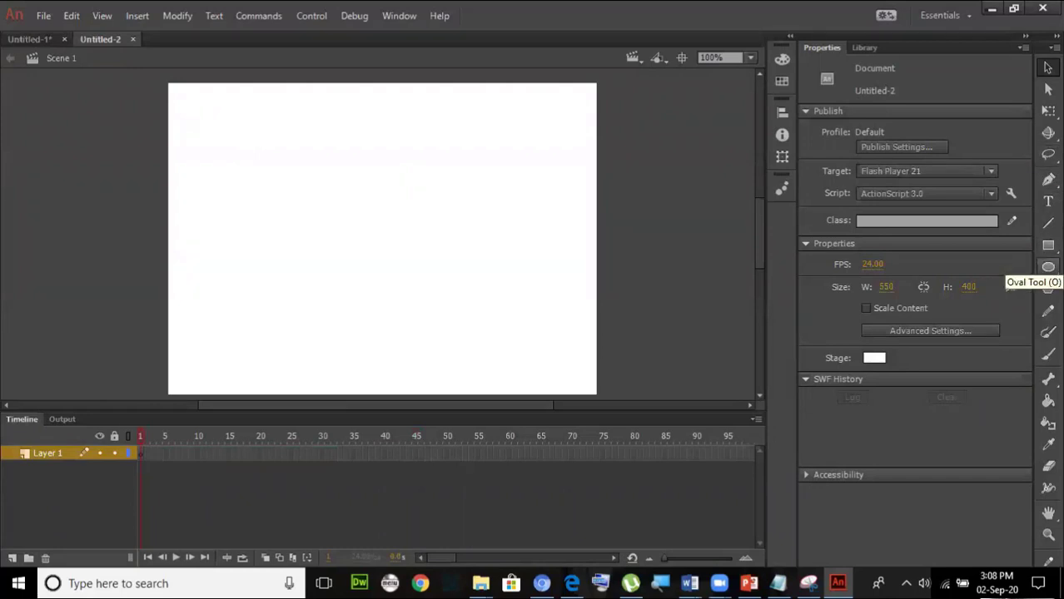
Step: Draw a blue circle about 186 px in diameter near the middle of the stage with the Oval tool
click(1048, 267)
drag(290, 176, 435, 321)
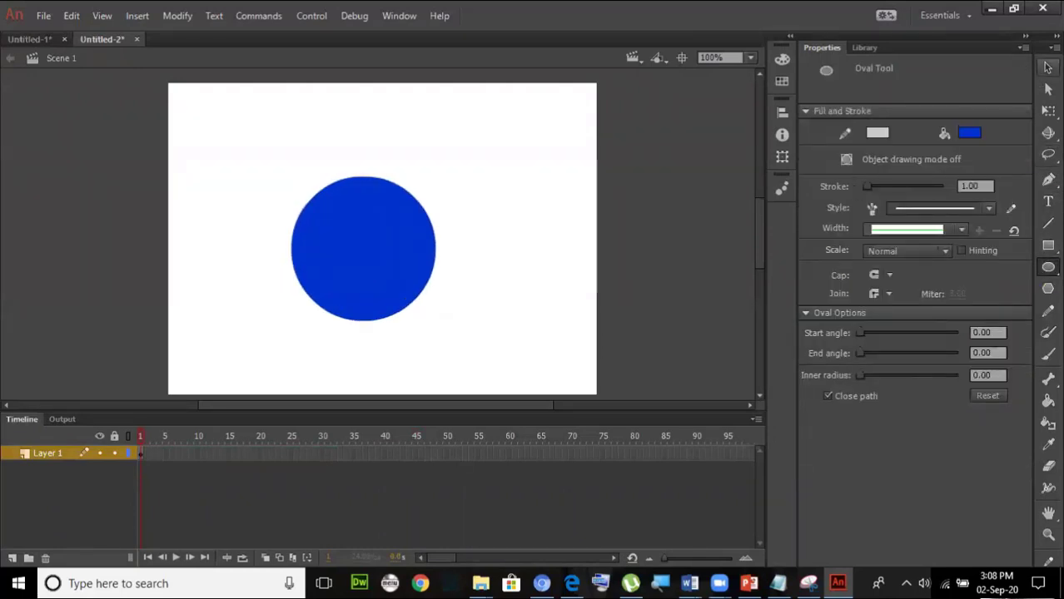
key(v)
Step: Select only the circle's outline and set its stroke color to bright green
key(ctrl+equal)
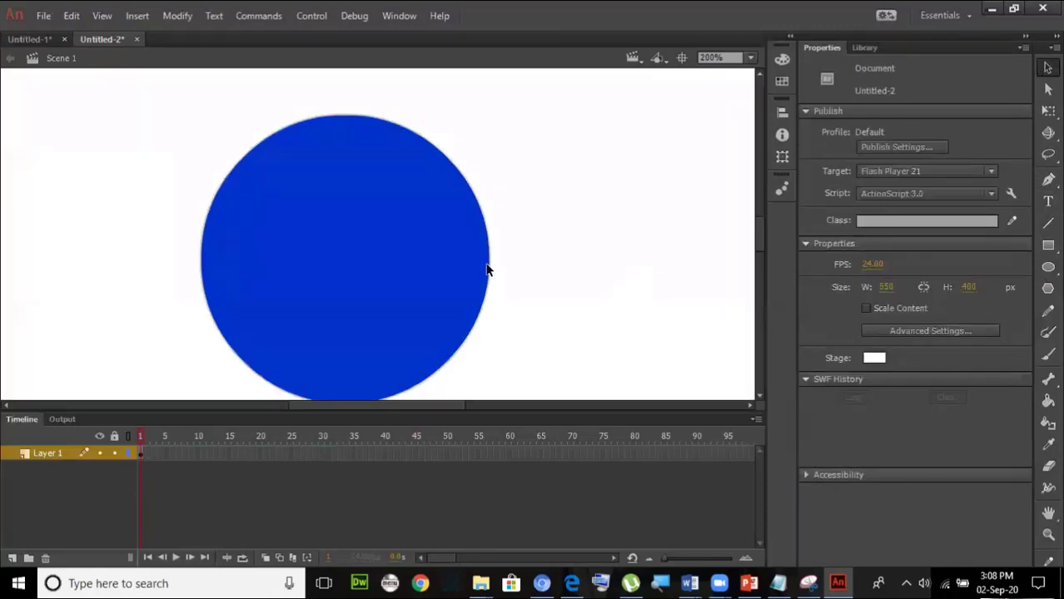
click(430, 262)
click(524, 258)
click(453, 273)
click(520, 273)
click(454, 265)
click(516, 250)
click(491, 270)
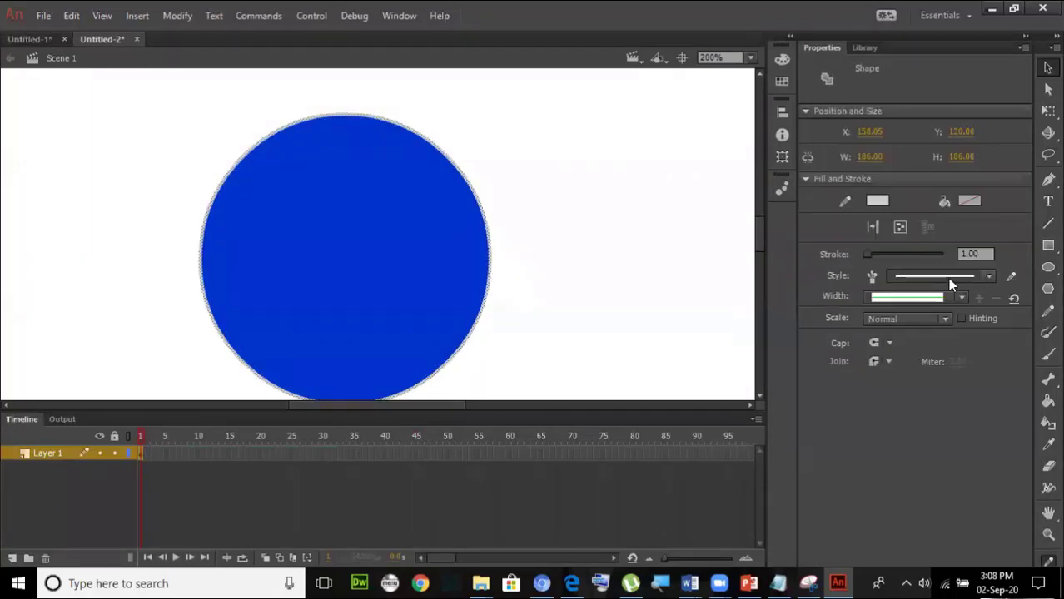
click(877, 201)
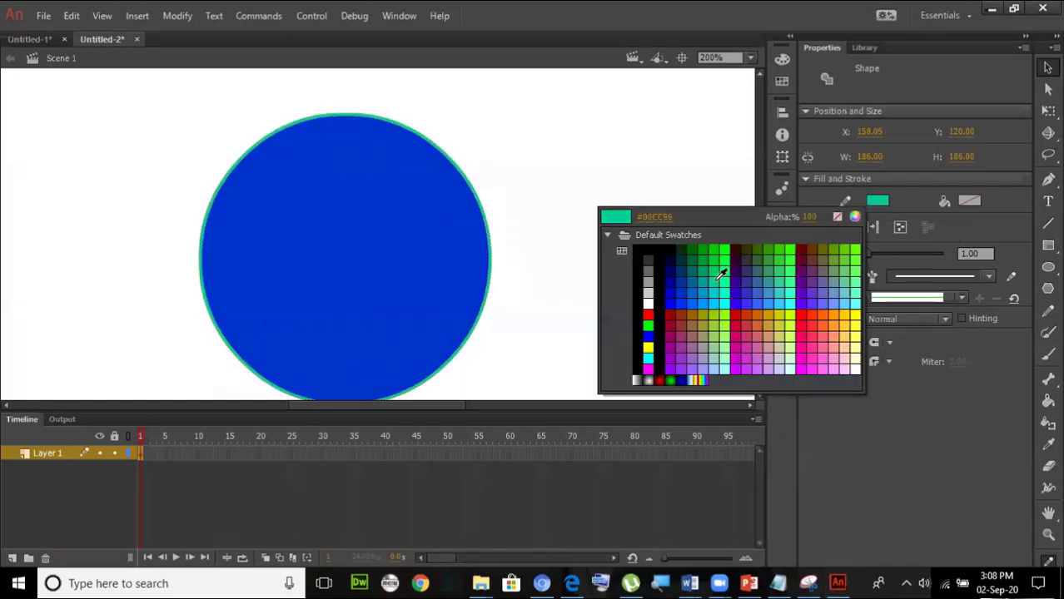
click(724, 249)
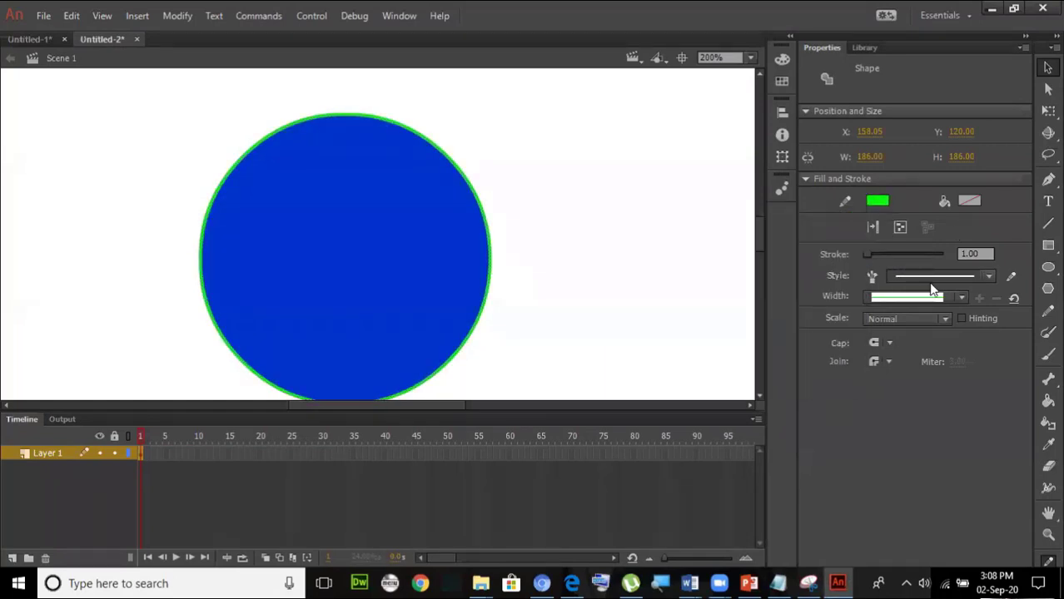
Step: Set the circle outline's stroke size to 5
click(980, 254)
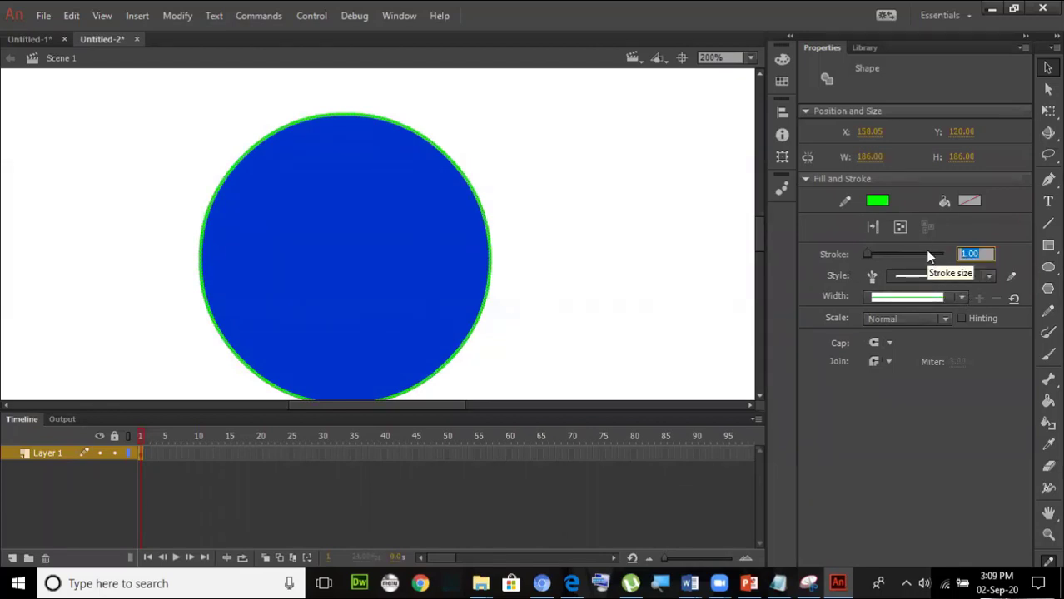
text(5)
click(497, 283)
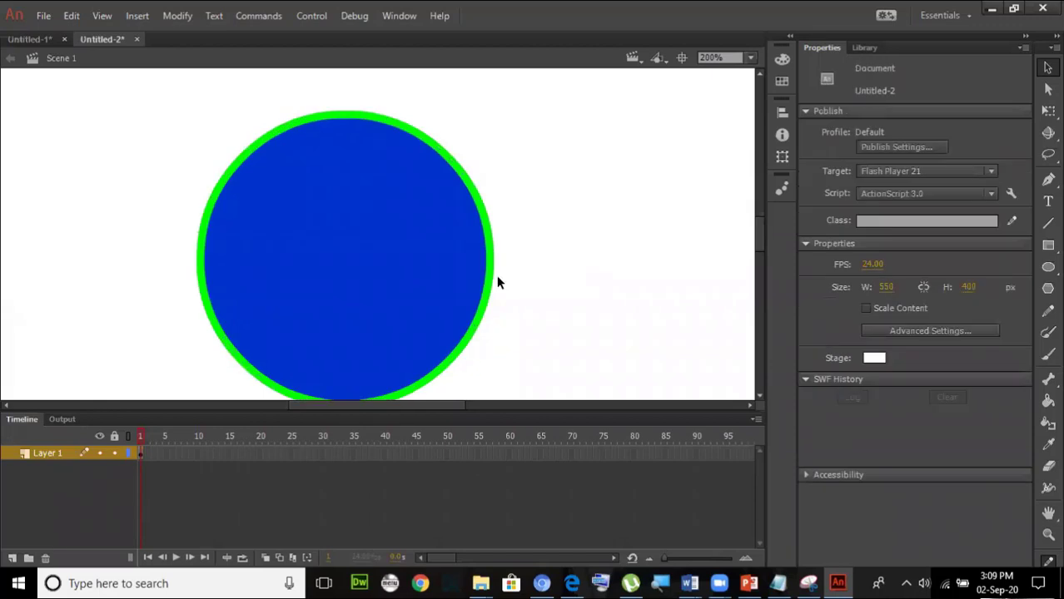
Step: Move the green outline off the blue fill and place it overlapping the fill's upper-right part
click(490, 279)
mouse_move(490, 283)
mouse_down()
mouse_move(537, 292)
mouse_move(714, 274)
mouse_move(743, 214)
mouse_up()
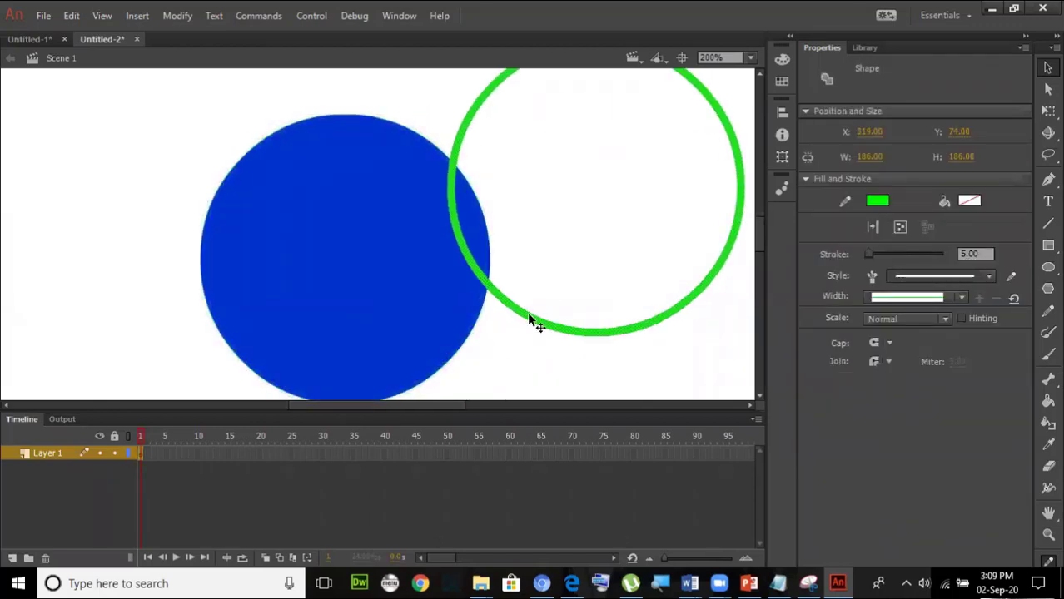
mouse_move(529, 320)
mouse_down()
mouse_move(596, 331)
mouse_move(503, 306)
mouse_move(589, 296)
mouse_move(580, 318)
mouse_move(449, 305)
mouse_up()
Step: Separate the blue fill piece inside the green outline and move it to the left of the circle
click(434, 231)
drag(404, 228, 114, 340)
click(145, 201)
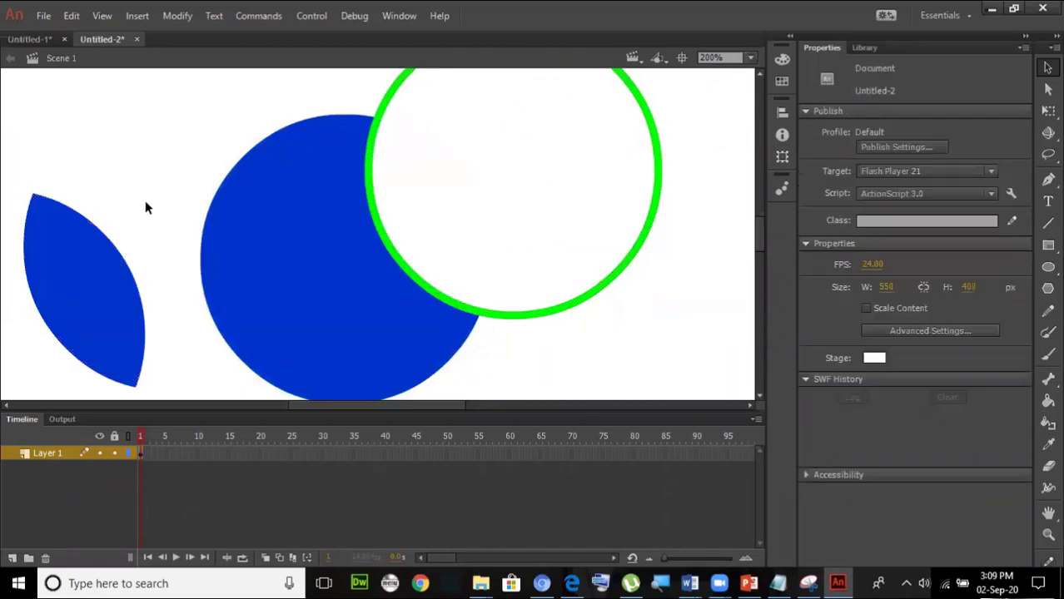
Step: Stretch the green outline's lower-right curve outward and pull its segments away from the blue fill
drag(563, 314, 669, 304)
click(546, 315)
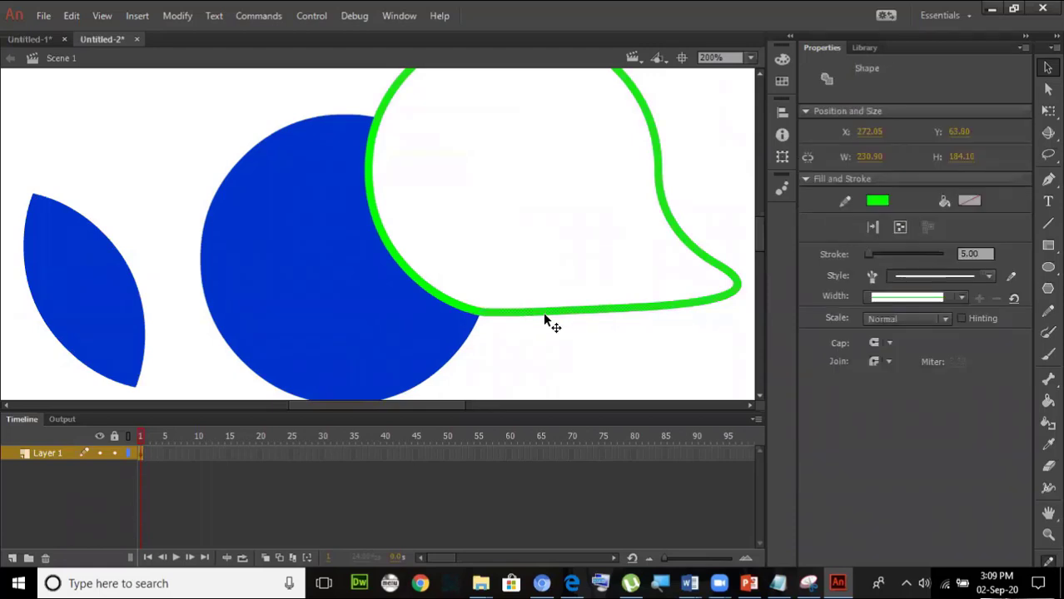
drag(546, 315, 616, 308)
drag(448, 301, 520, 285)
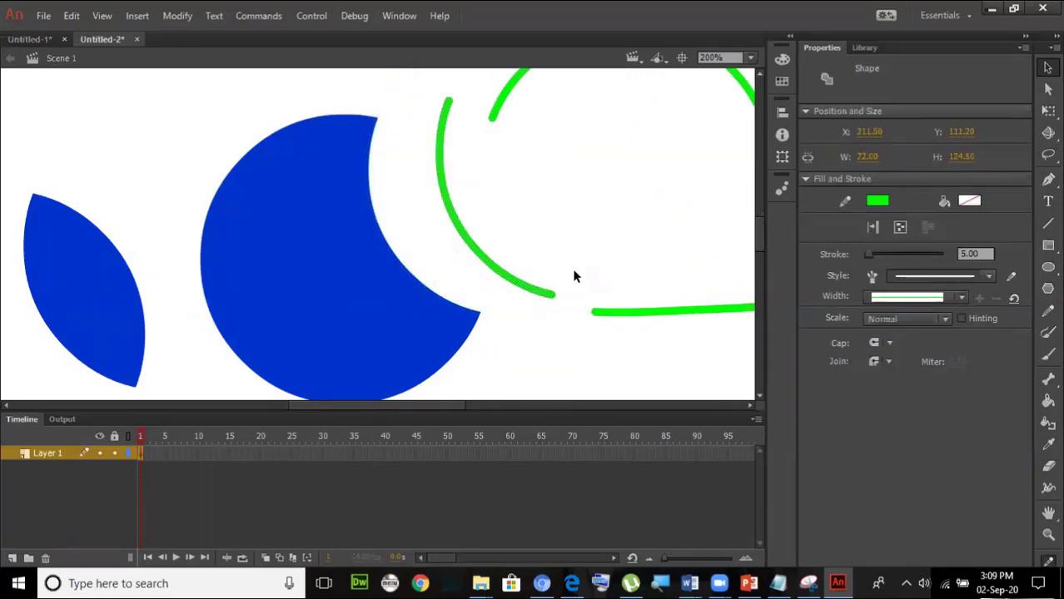
Step: Undo the segment moves, the outline reshaping, the fill separation and the outline moves on the circle
key(ctrl+z)
key(ctrl+z)
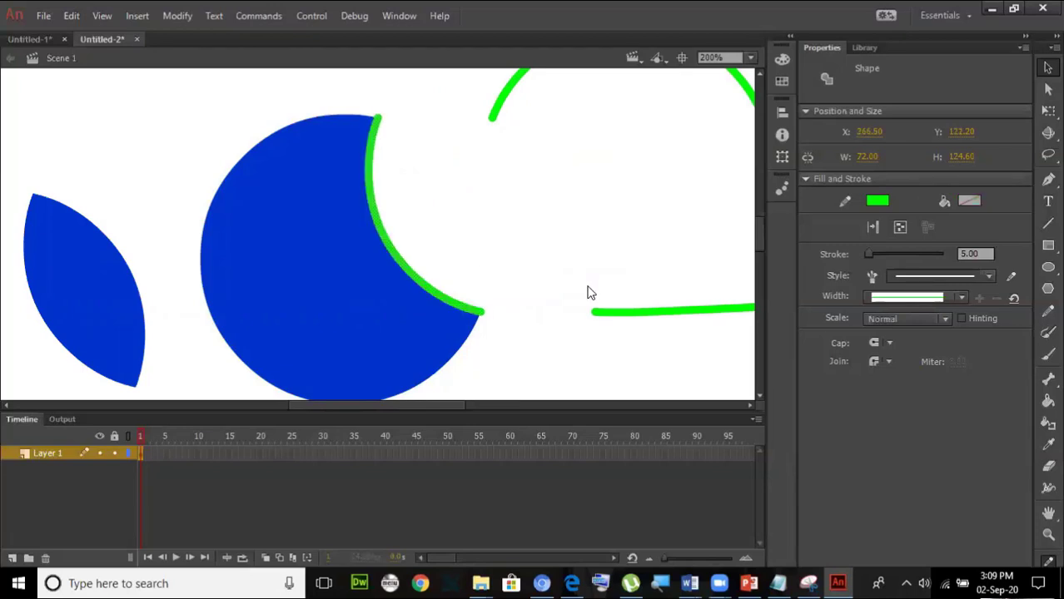
key(ctrl+z)
key(ctrl+z)
key(ctrl+z)
key(ctrl+z)
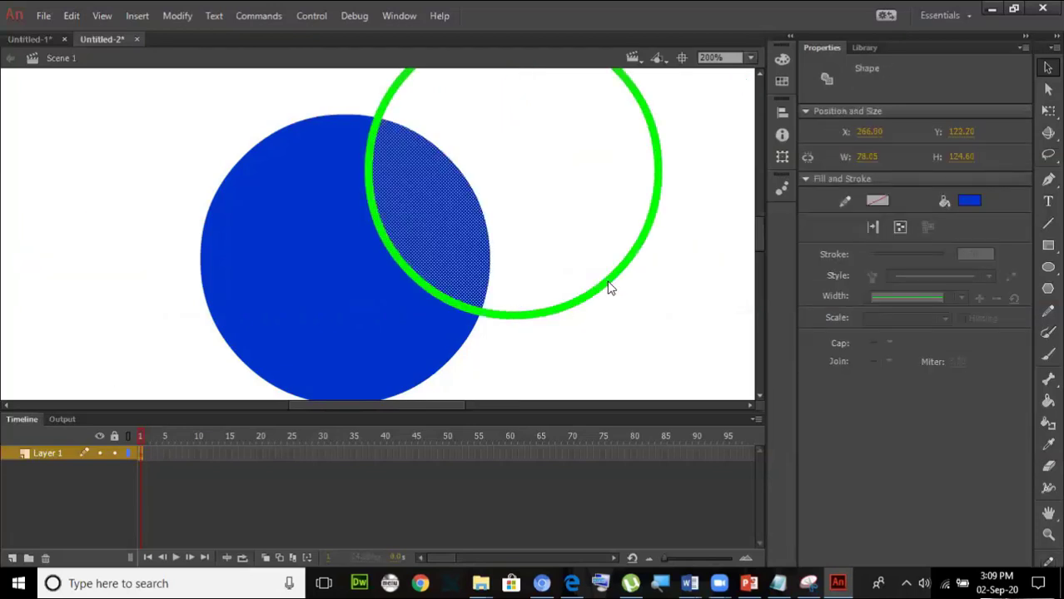
key(ctrl+z)
key(ctrl+z)
key(ctrl+z)
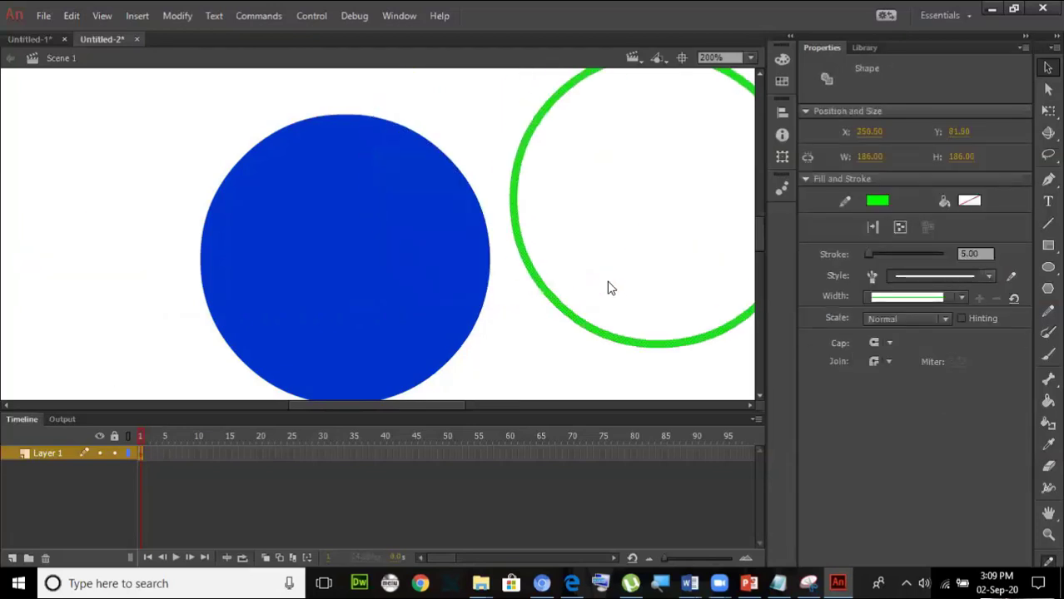
key(ctrl+z)
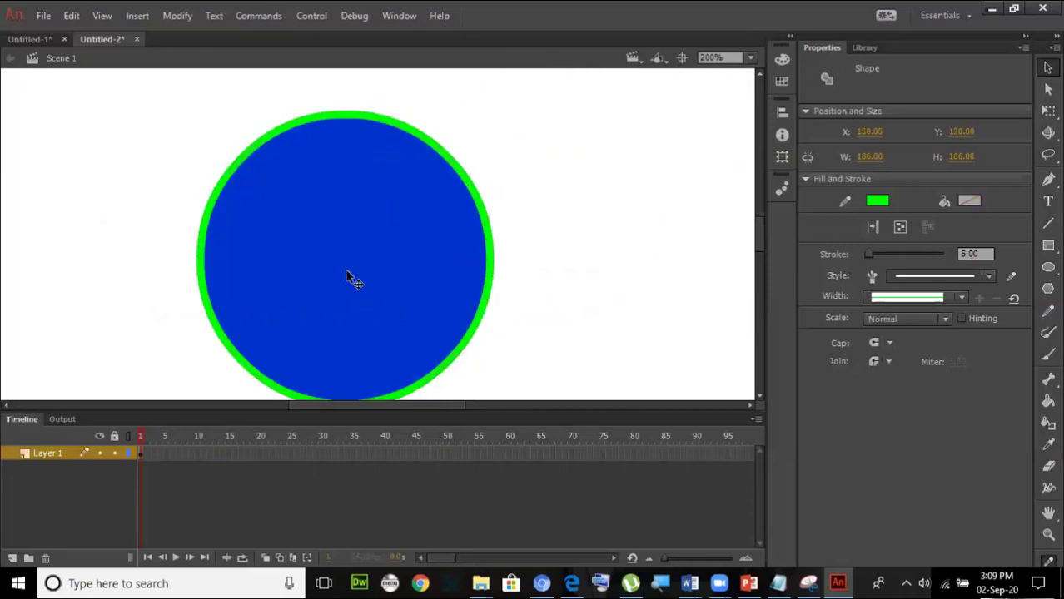
key(ctrl+z)
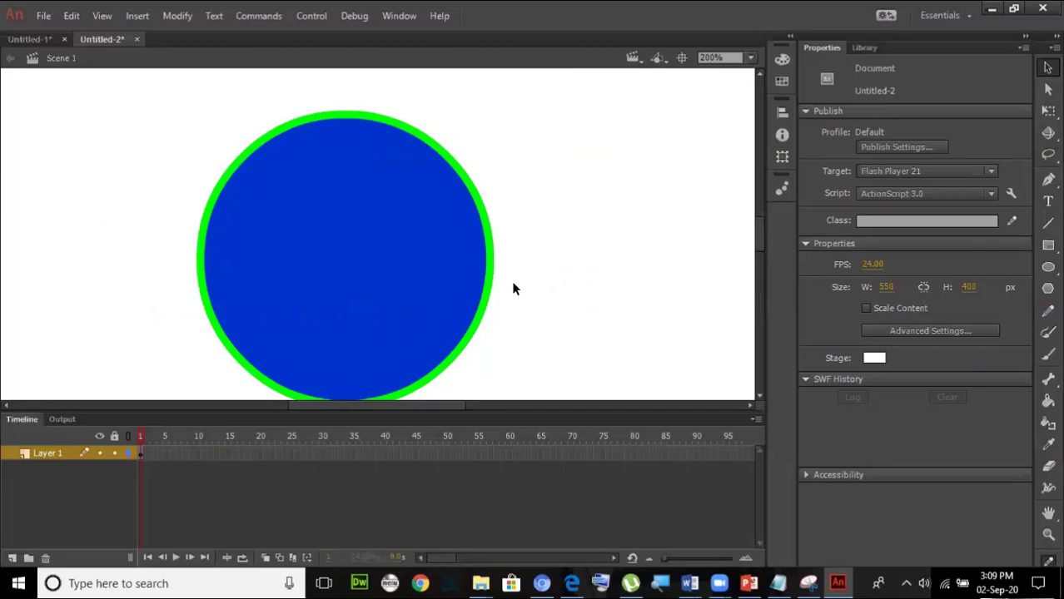
Step: Add the static text "Shapre" beside the circle, on its right
click(351, 287)
click(546, 278)
click(367, 255)
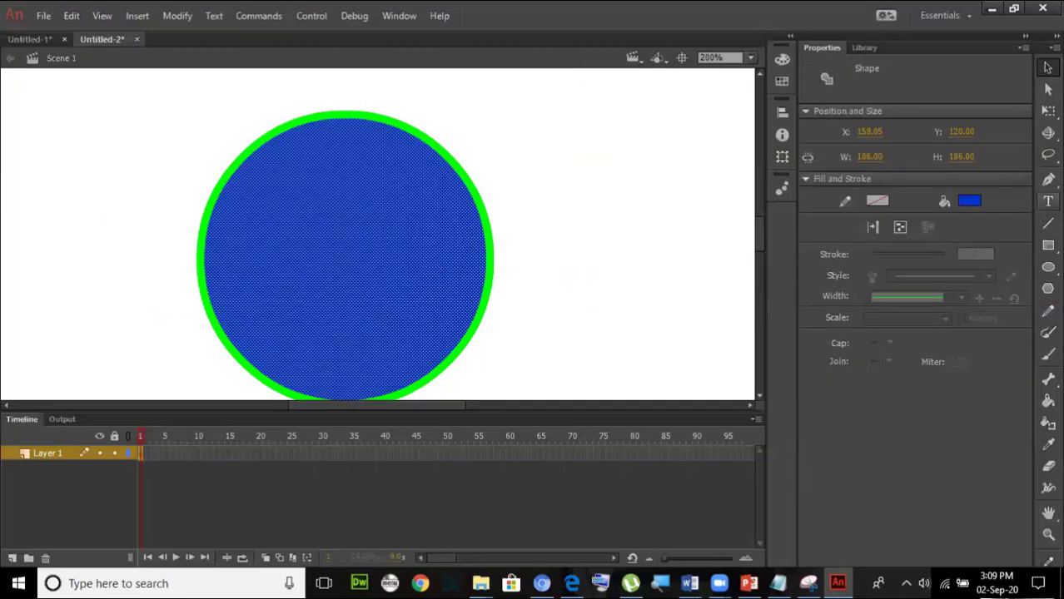
key(t)
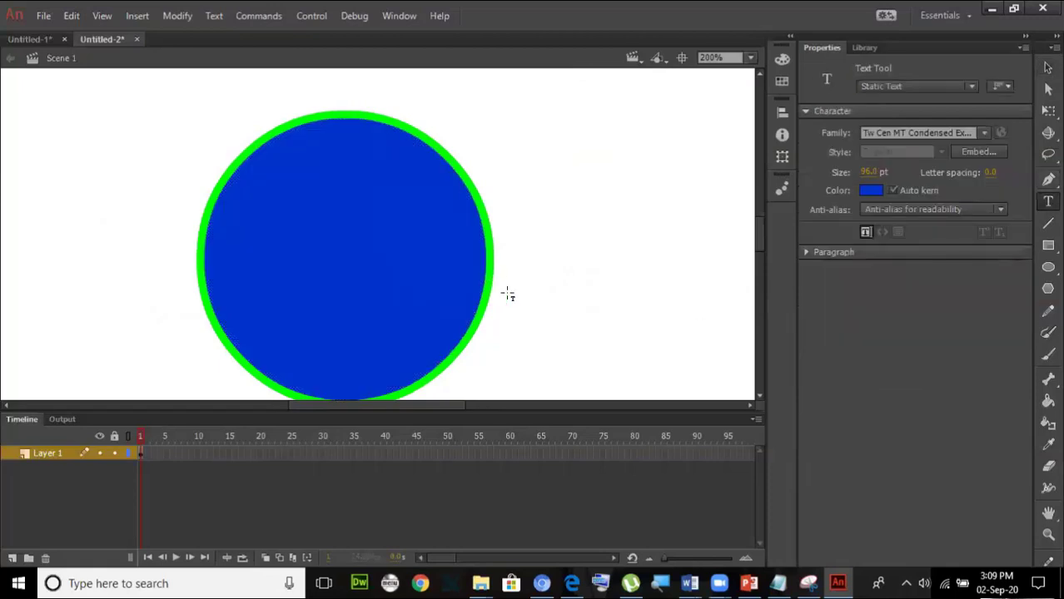
click(518, 239)
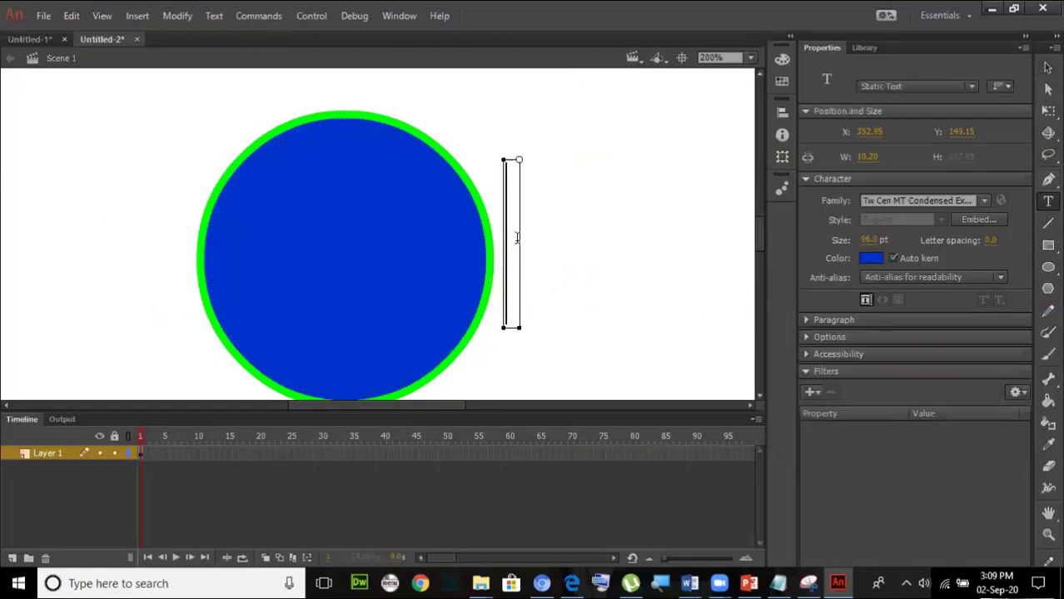
text(Sh)
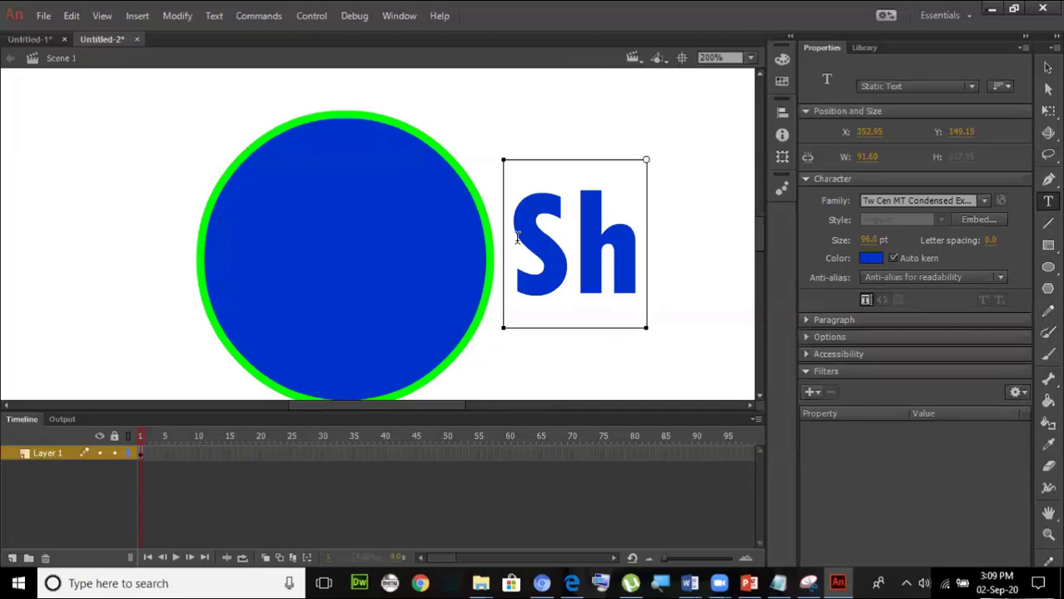
text(ap)
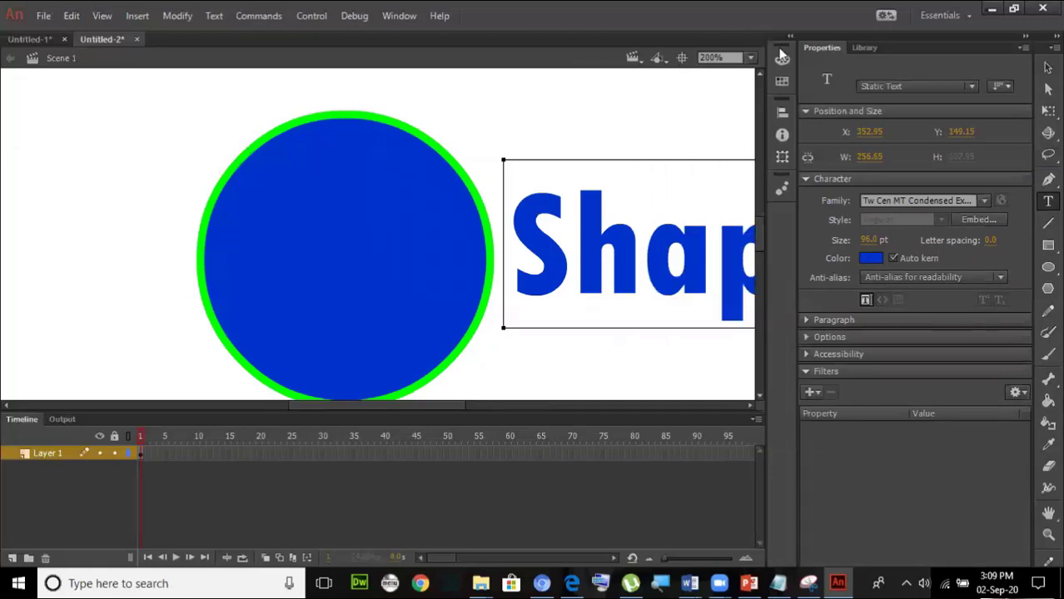
click(1048, 67)
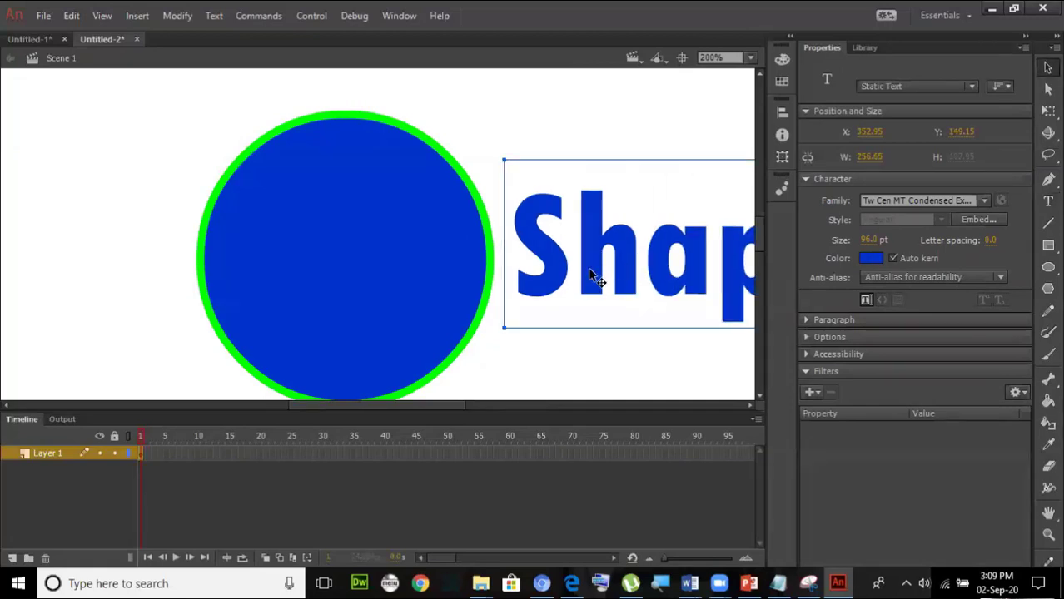
Step: Compare how the circle's fill and the text respond to selection, highlighting the letters "Sh" inside the text field
click(430, 268)
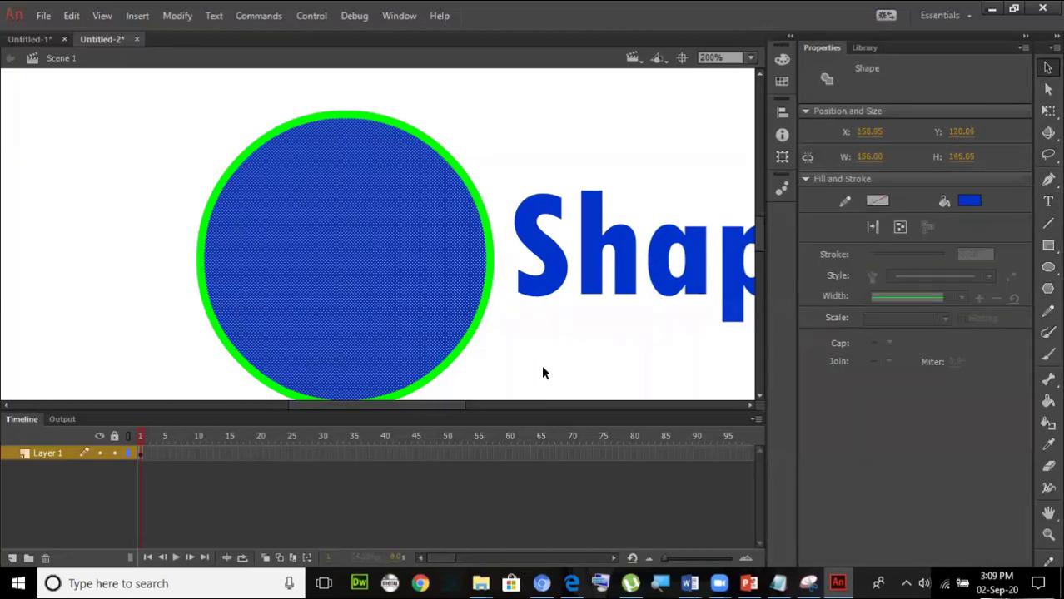
click(541, 366)
click(563, 287)
double_click(558, 277)
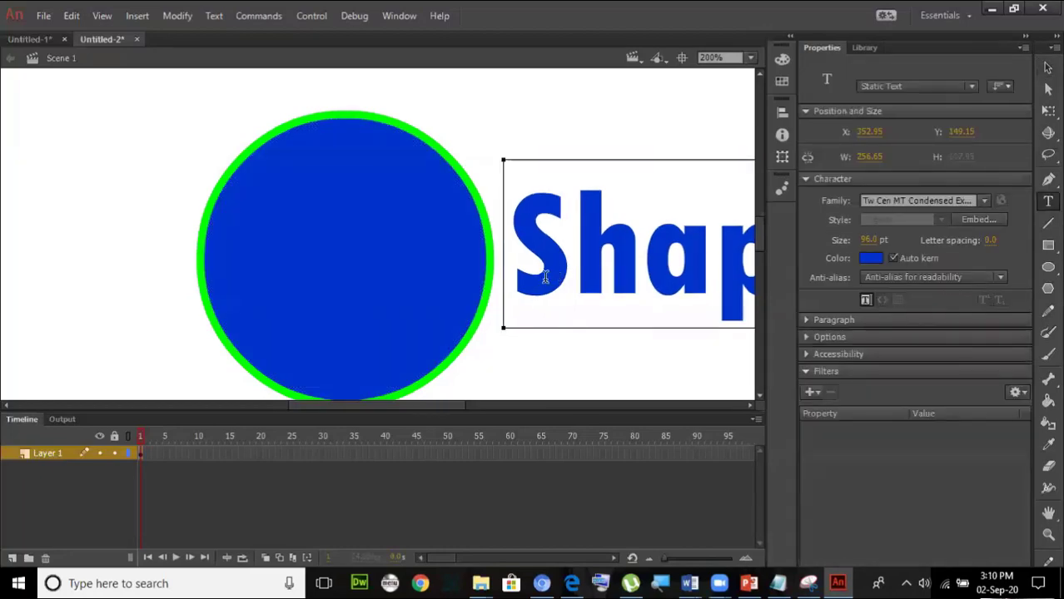
drag(636, 277, 523, 268)
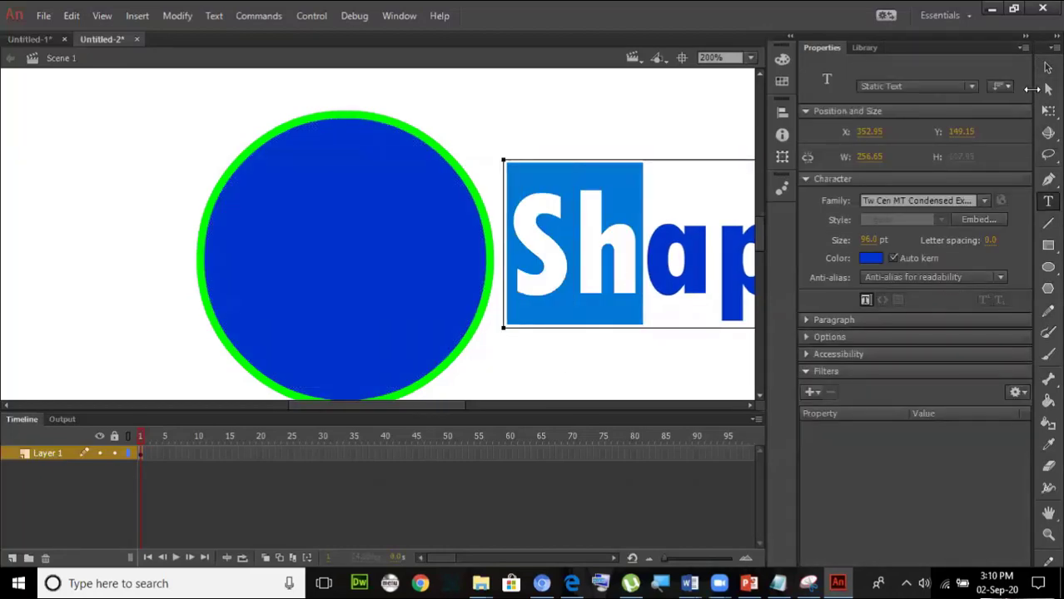
click(1047, 67)
click(659, 373)
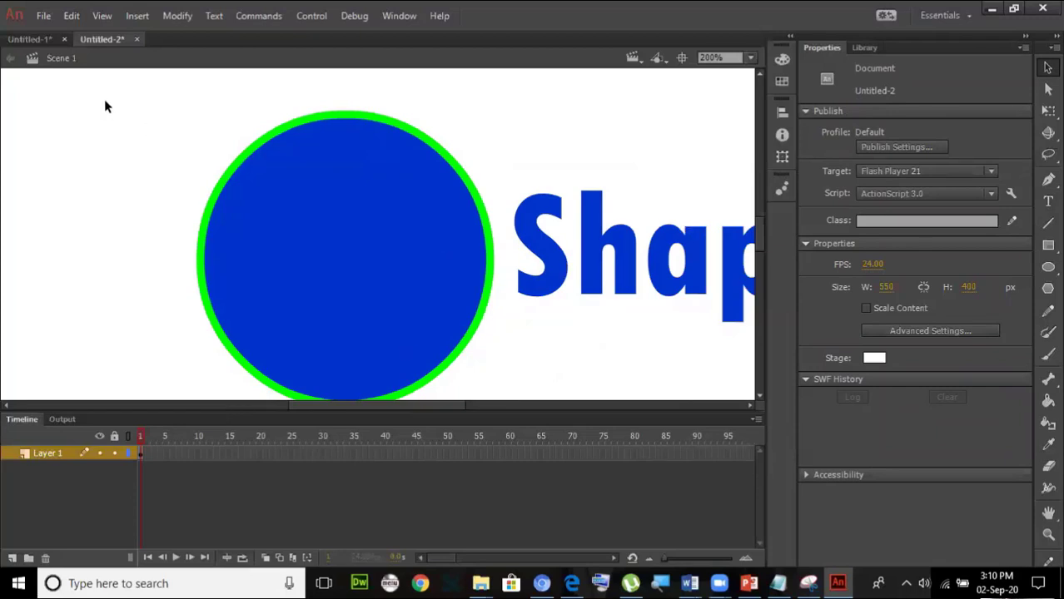
Step: Move the circle with its outline toward the stage's left side and shift the text fully inside the stage
key(ctrl+1)
drag(252, 151, 443, 349)
drag(385, 273, 316, 261)
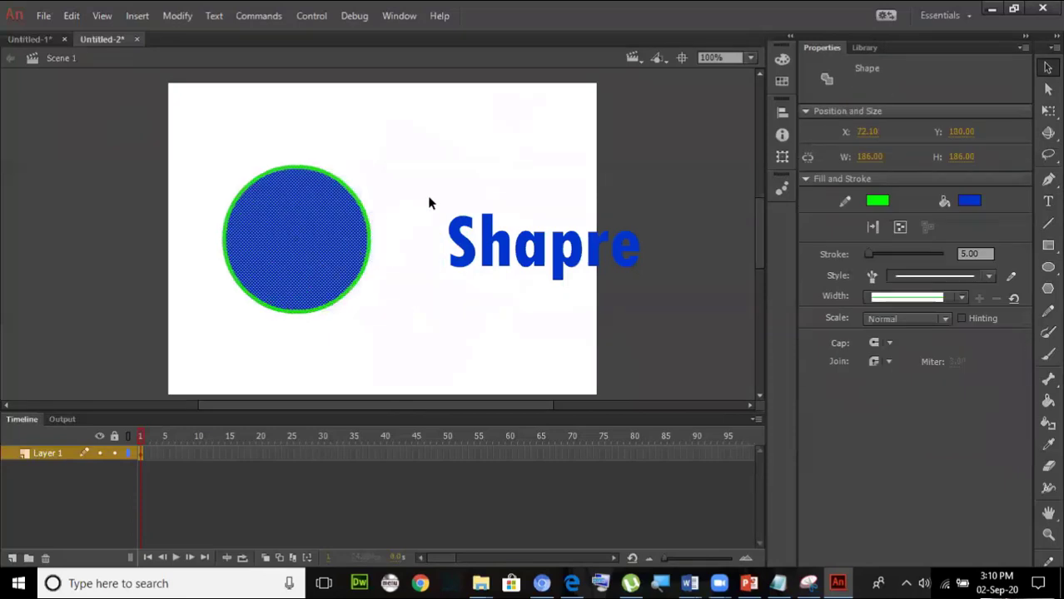
drag(434, 190, 642, 300)
drag(541, 257, 452, 232)
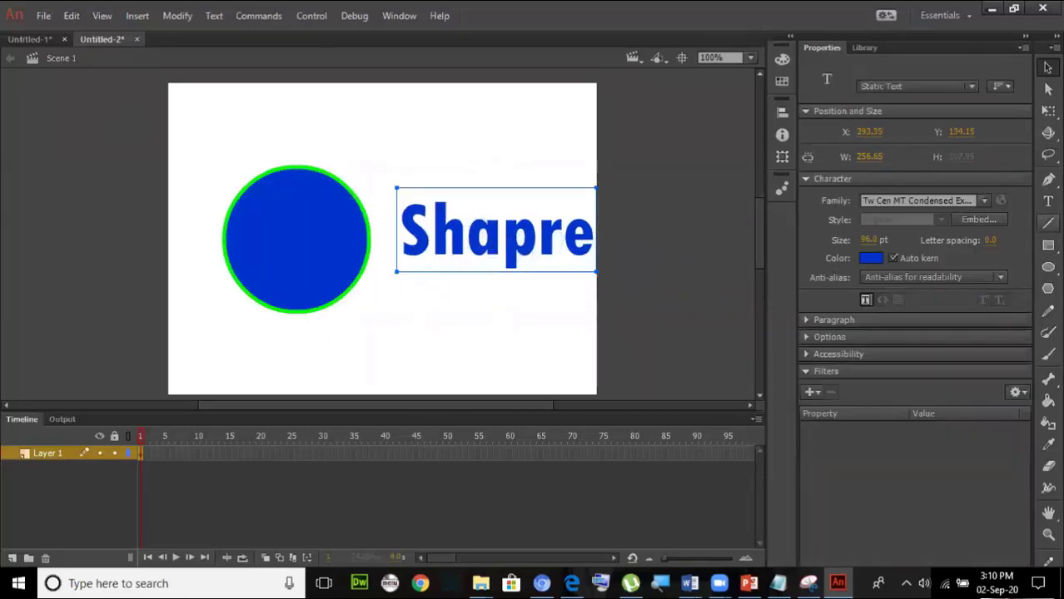
Step: Correct the text's spelling to "Shape"
click(1048, 201)
click(558, 242)
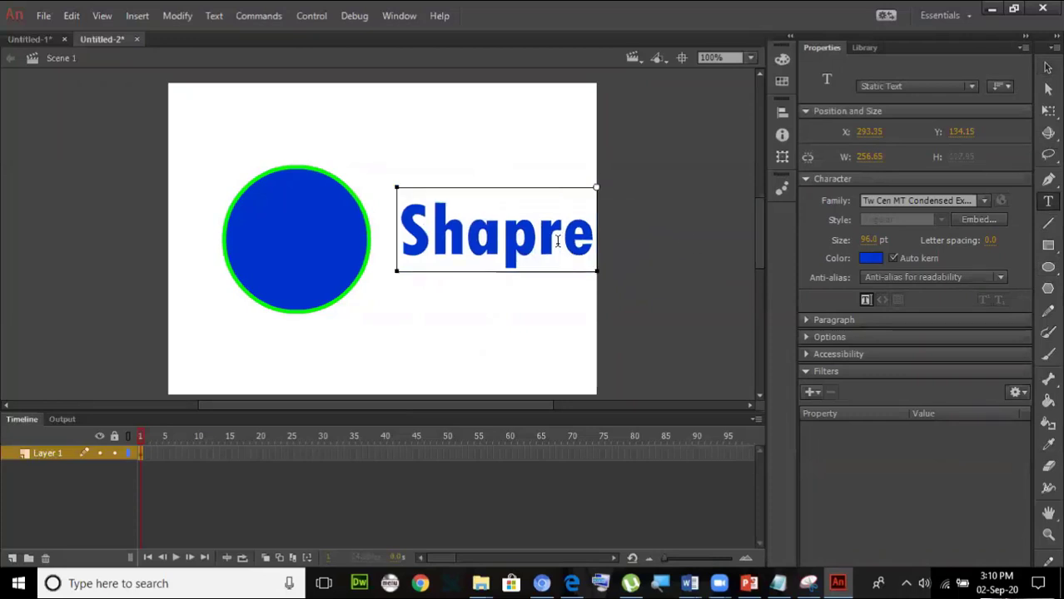
key(BackSpace)
key(Escape)
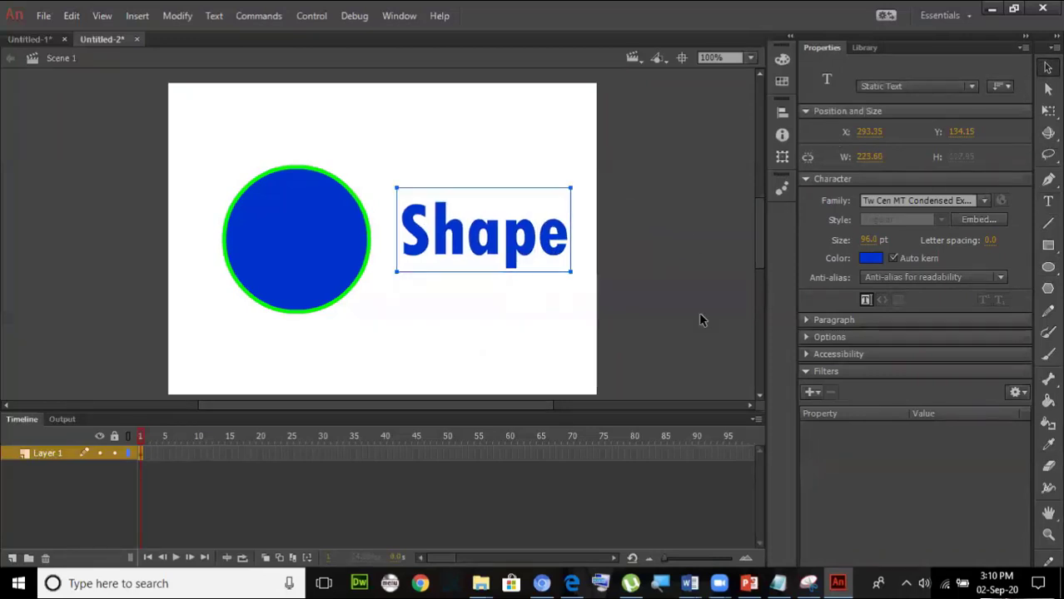
Step: Break the word "Shape" apart into individual letter text fields
key(ctrl+=)
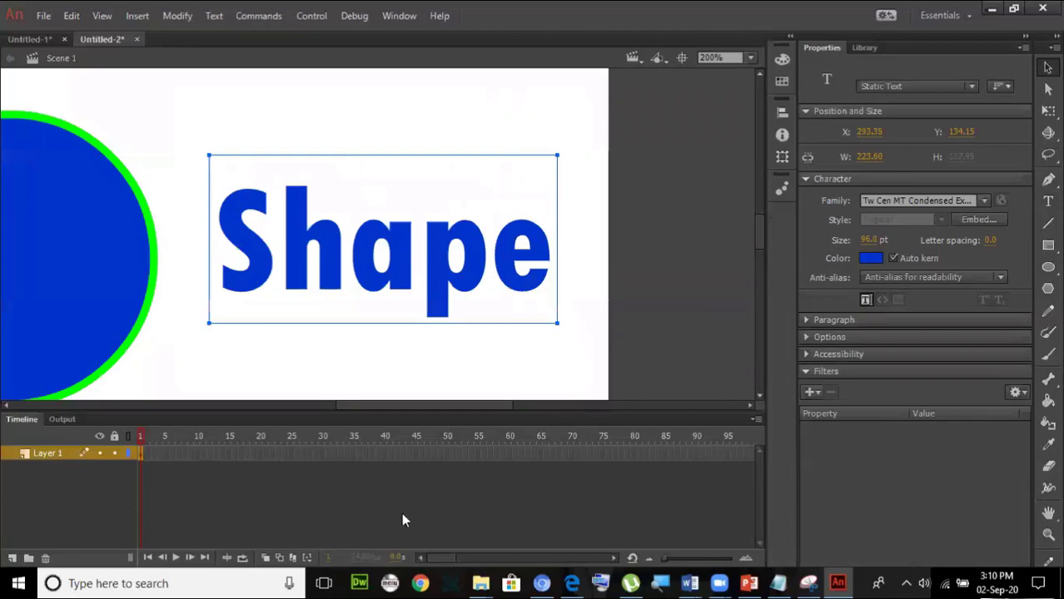
click(633, 268)
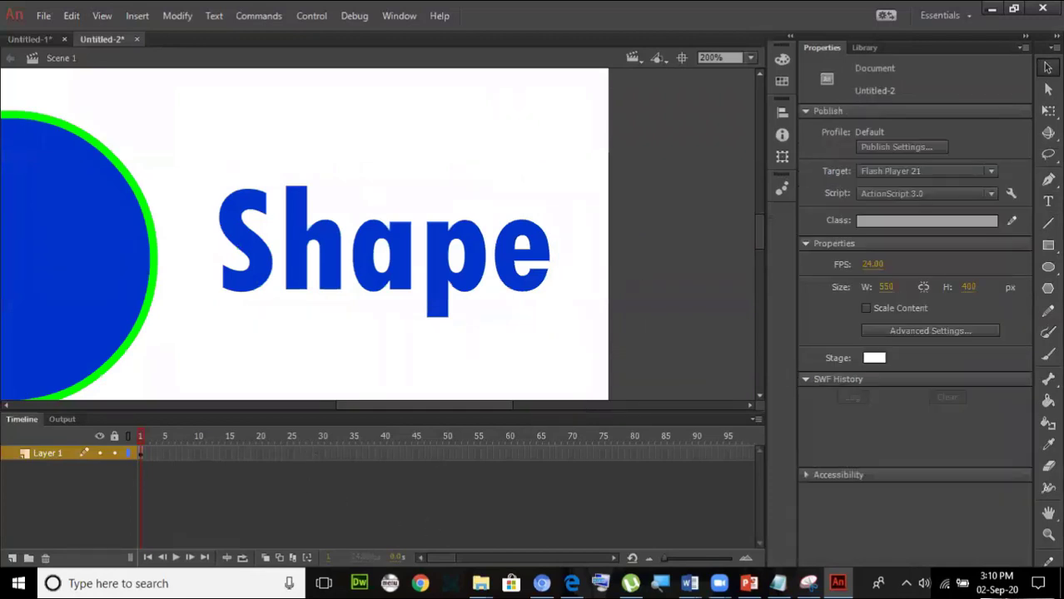
click(475, 278)
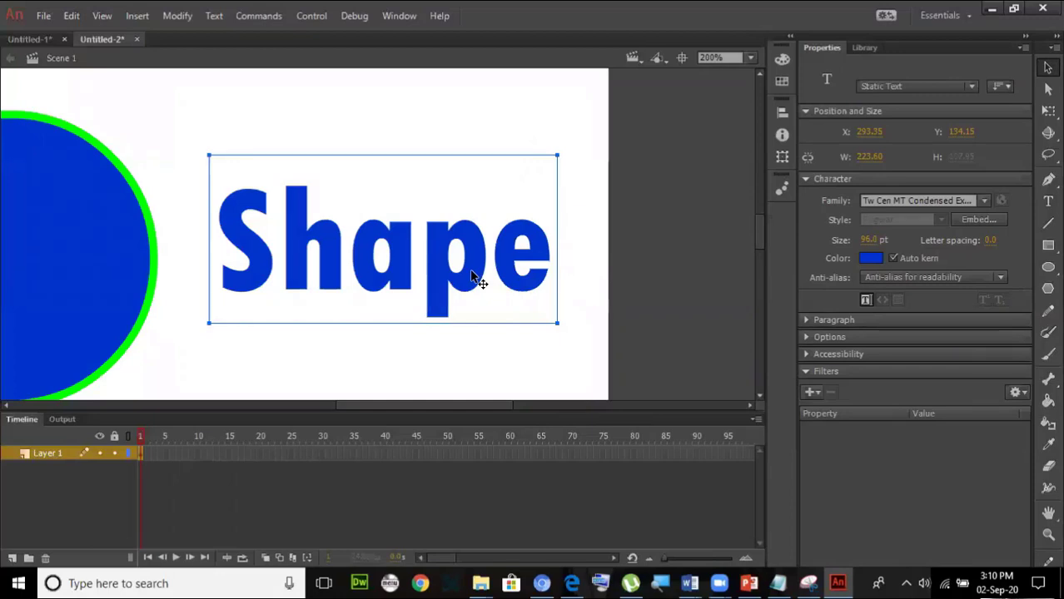
key(ctrl+b)
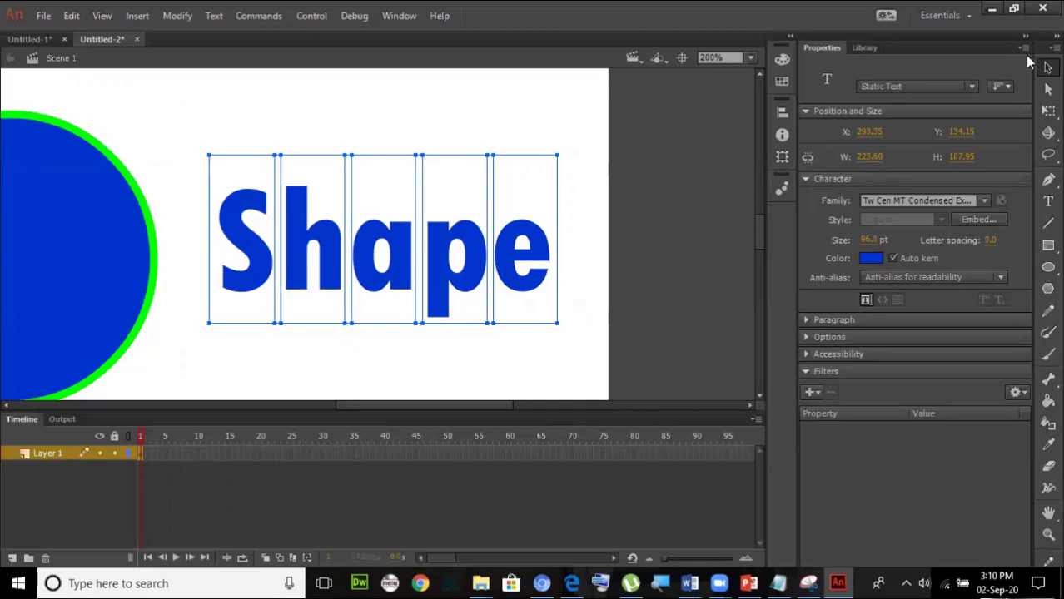
click(440, 350)
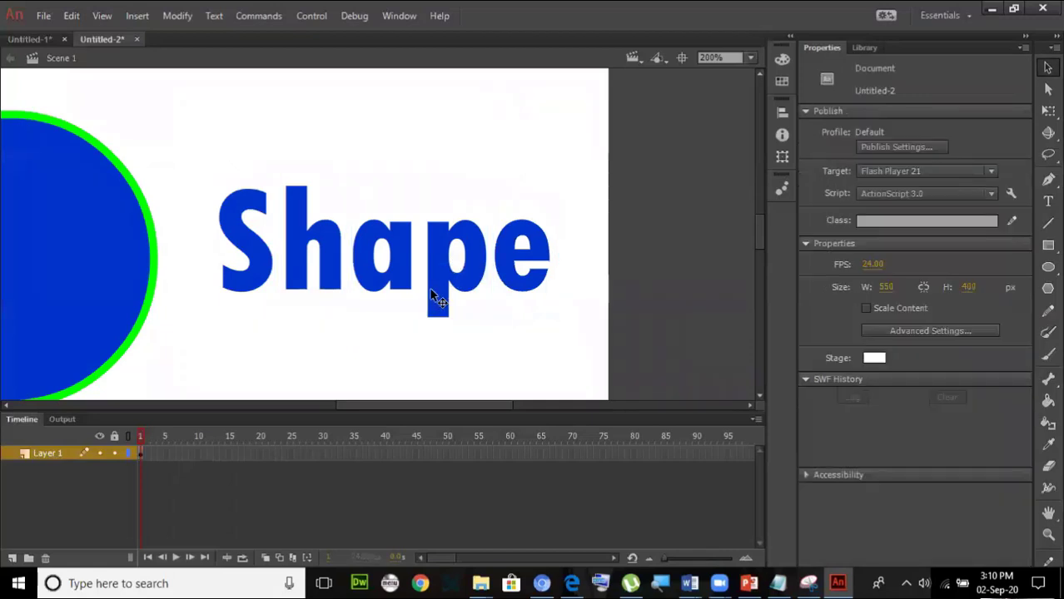
Step: Move the letter p upward, the letter h downward and the letter S down toward the circle
drag(429, 287, 429, 207)
click(381, 258)
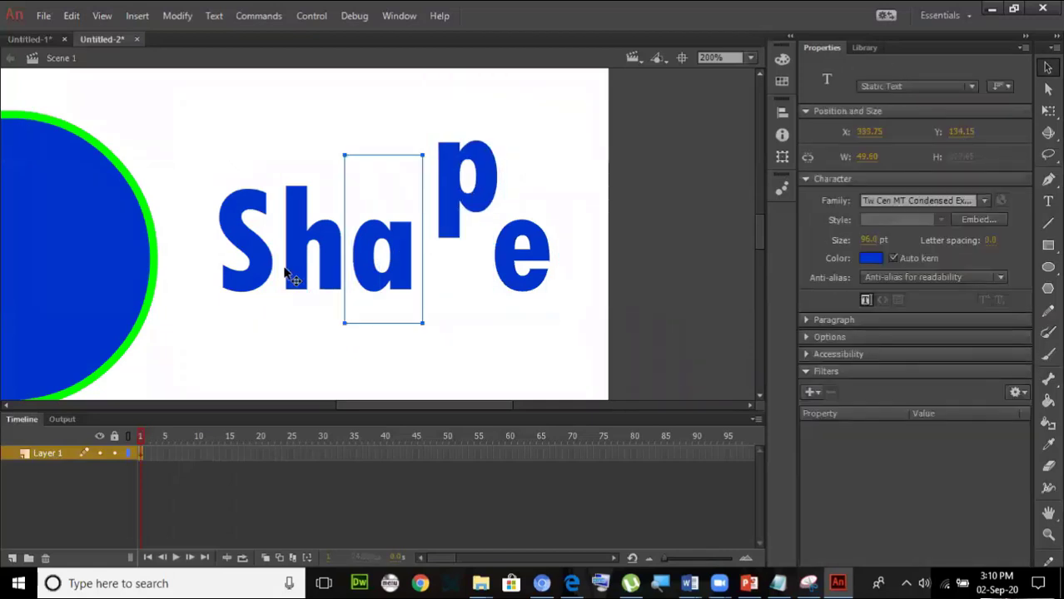
drag(284, 275, 236, 305)
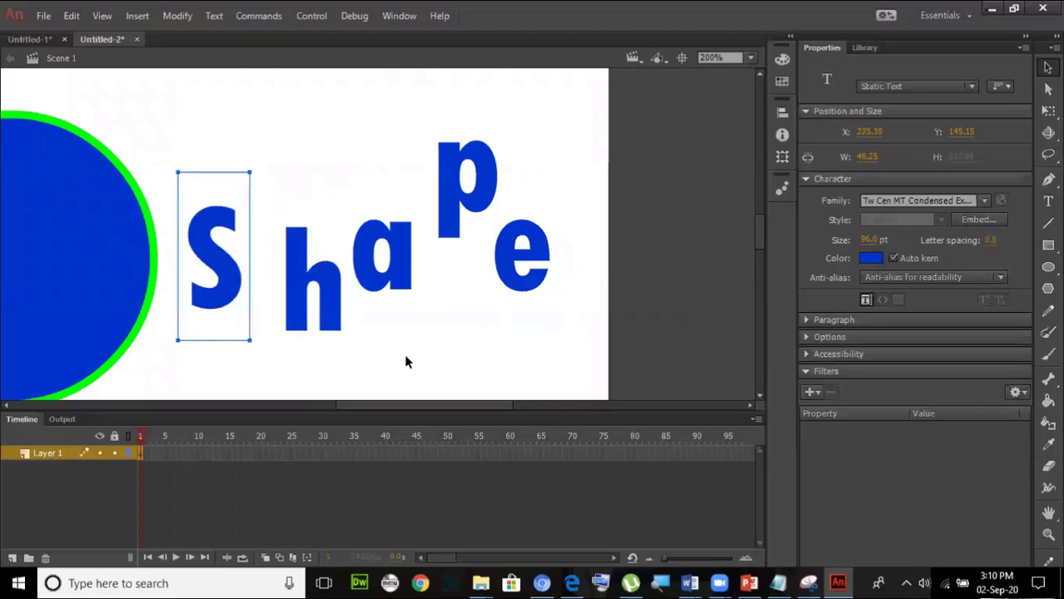
click(458, 372)
Step: Undo the moves of the letters S, h and p
key(ctrl+z)
key(ctrl+z)
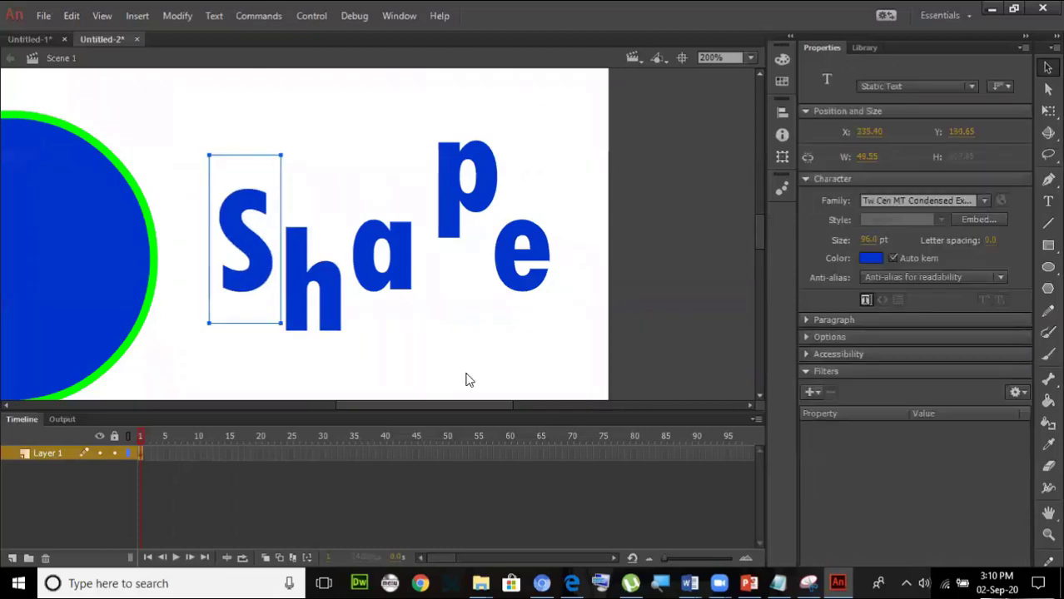
key(ctrl+z)
key(ctrl+z)
key(ctrl+z)
key(ctrl+z)
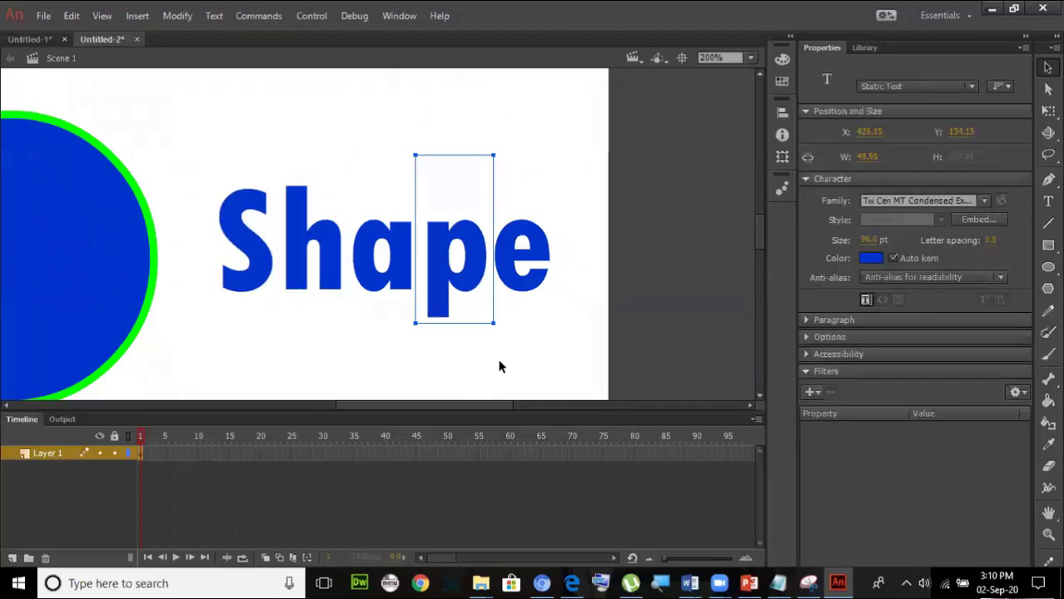
Step: Break all five letters apart into editable shapes and select the circle's fill for comparison
click(499, 364)
drag(199, 139, 612, 370)
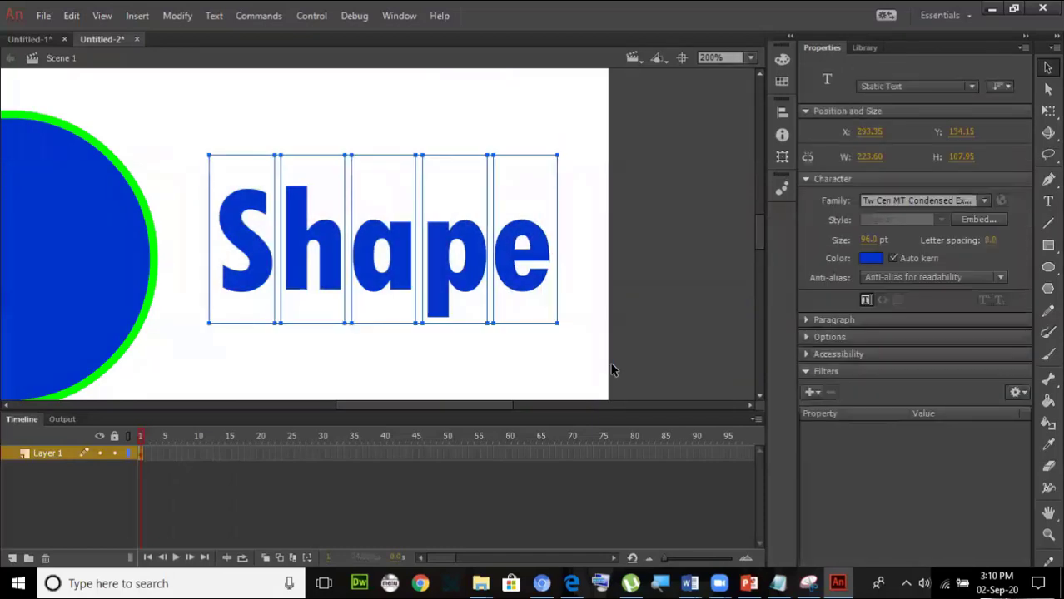
key(ctrl+b)
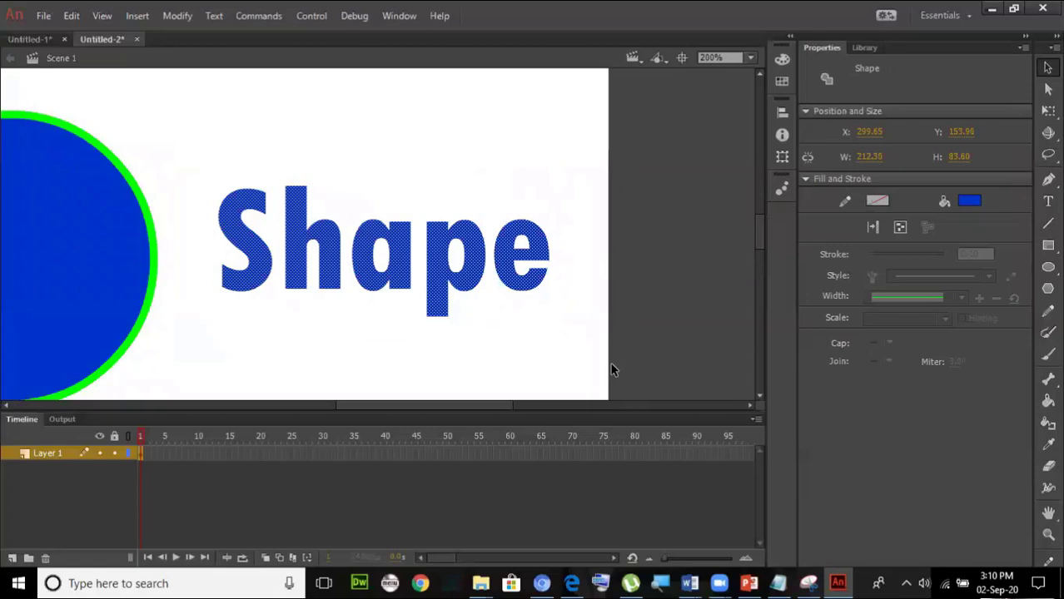
click(534, 342)
click(97, 214)
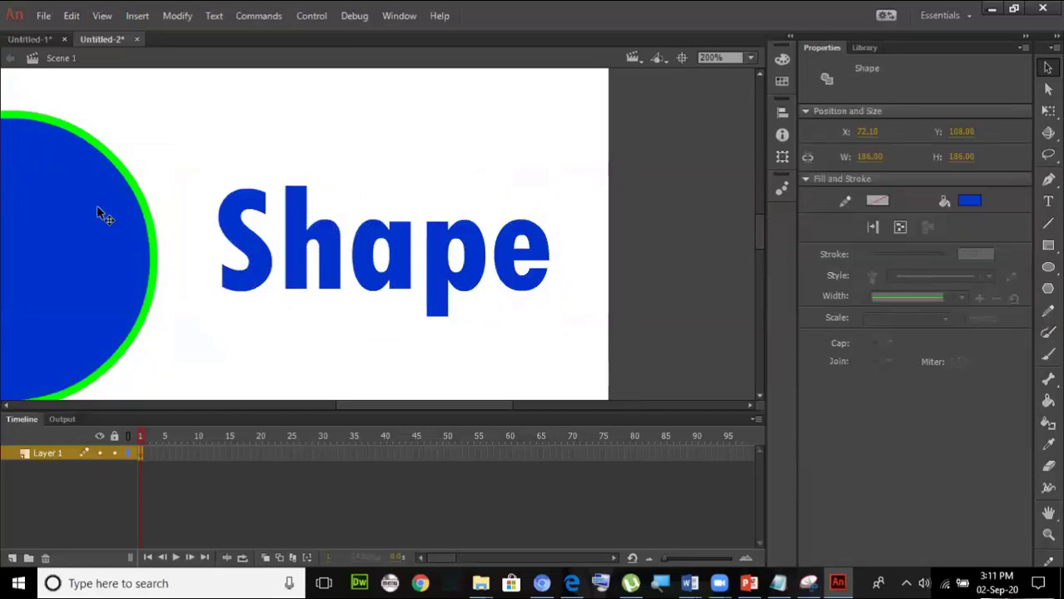
Step: Stretch the top of the letter h and the upper-left of the letter a into points, and move the letter p up slightly
click(276, 323)
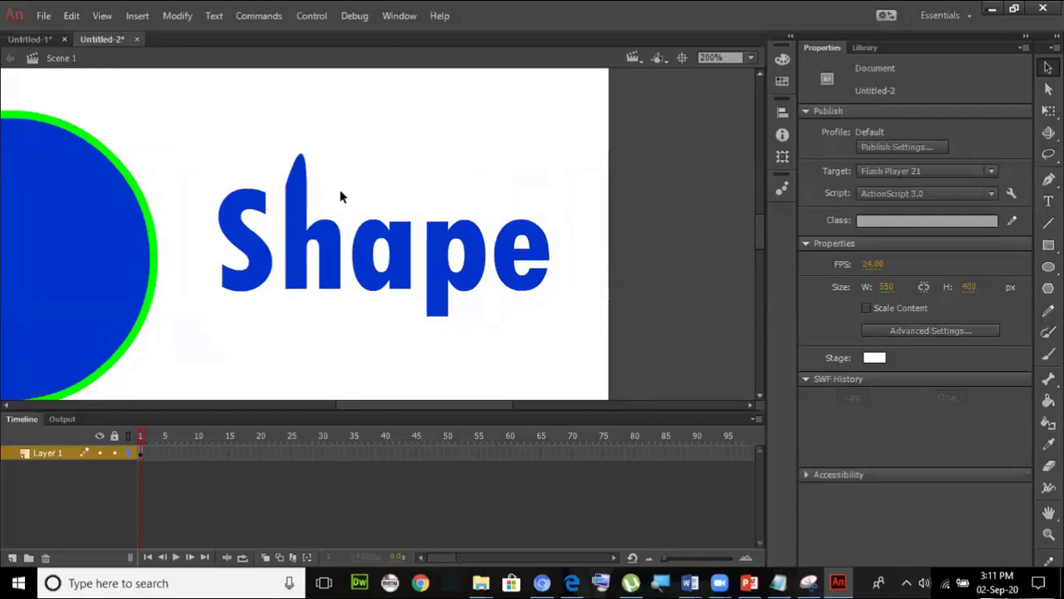
drag(359, 218, 348, 173)
key(ctrl+z)
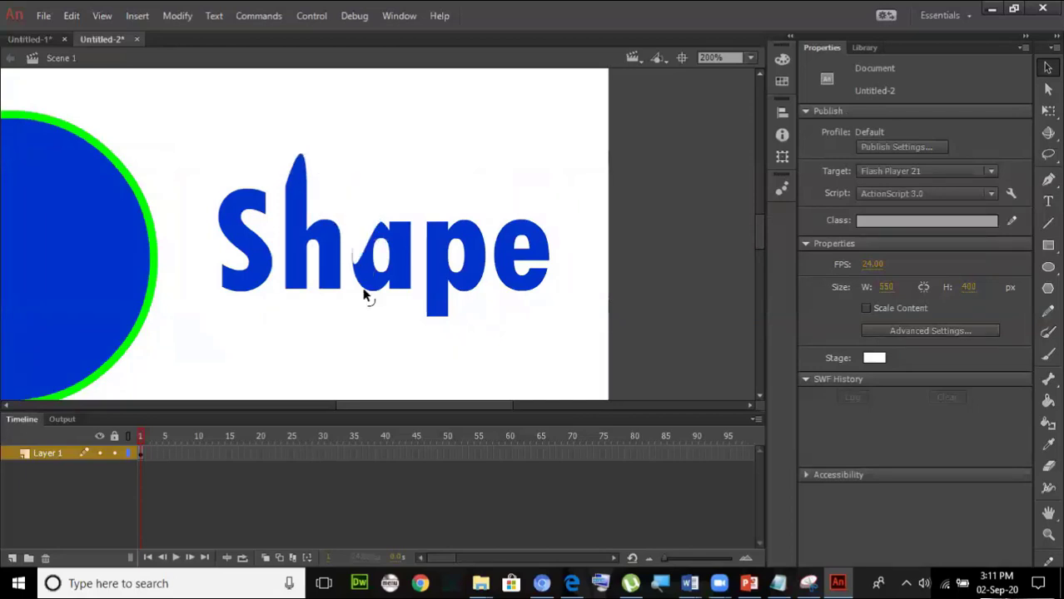
drag(358, 223, 351, 175)
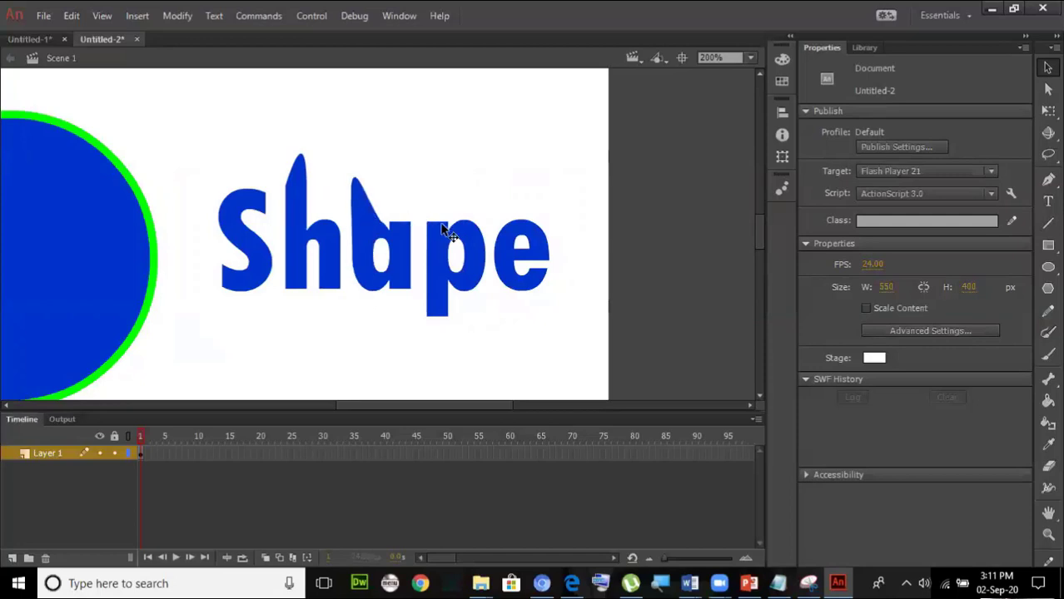
drag(439, 230, 439, 198)
click(440, 311)
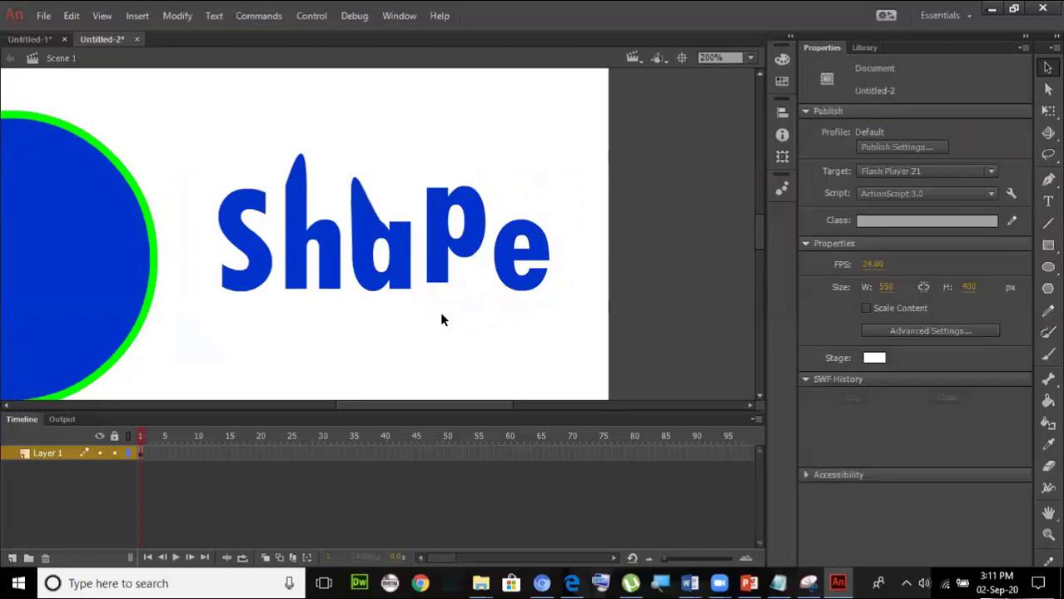
Step: Create a new ActionScript 3.0 document, 550 by 400 px at 24 fps
key(ctrl+1)
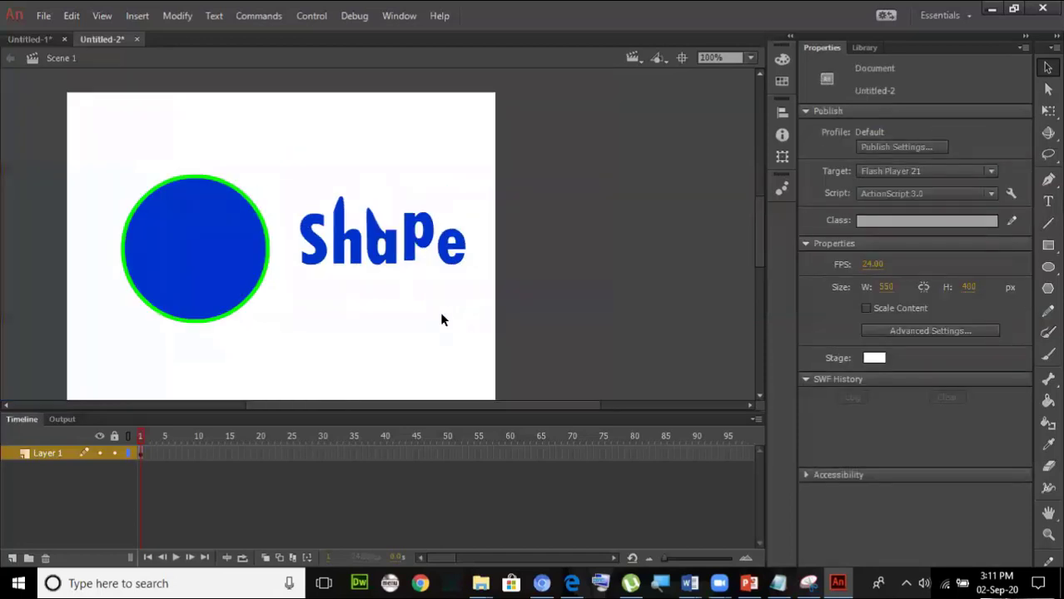
click(46, 15)
click(68, 34)
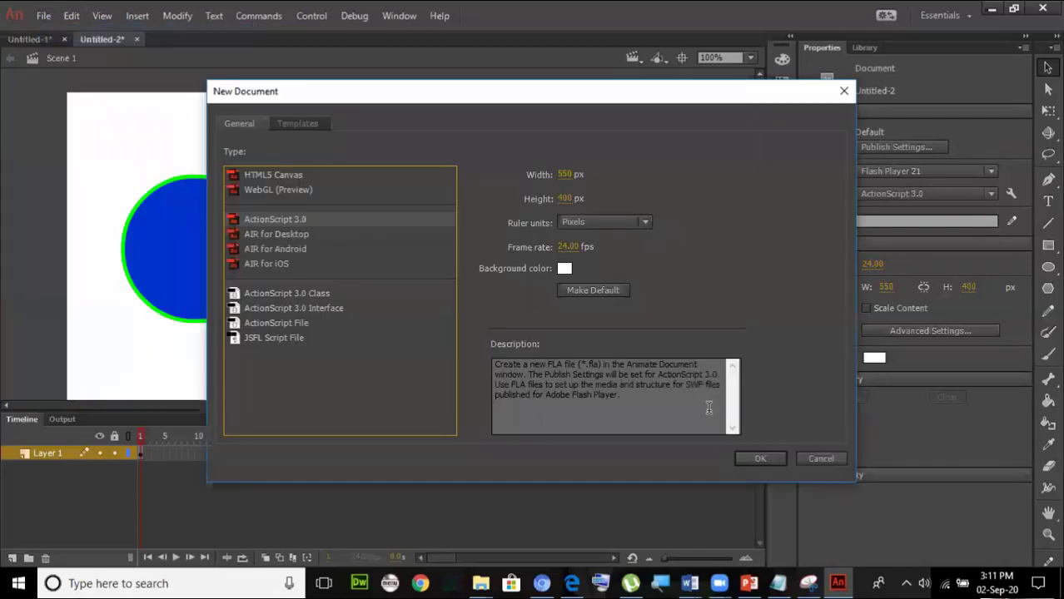
click(756, 456)
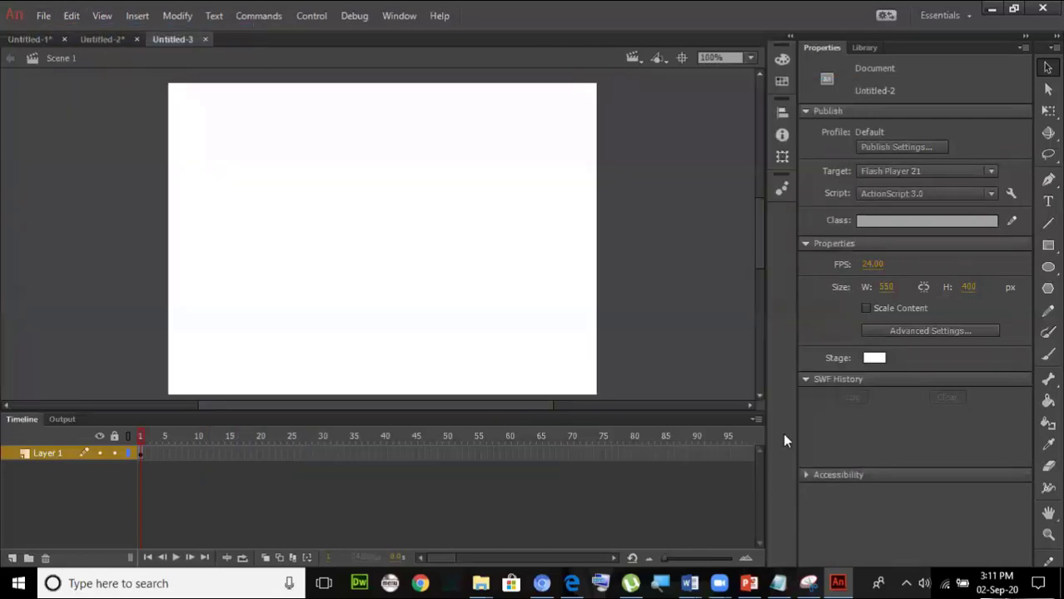
Step: Add the static text "Shape" in blue around the middle of the stage and break it apart twice into editable shapes
click(1048, 201)
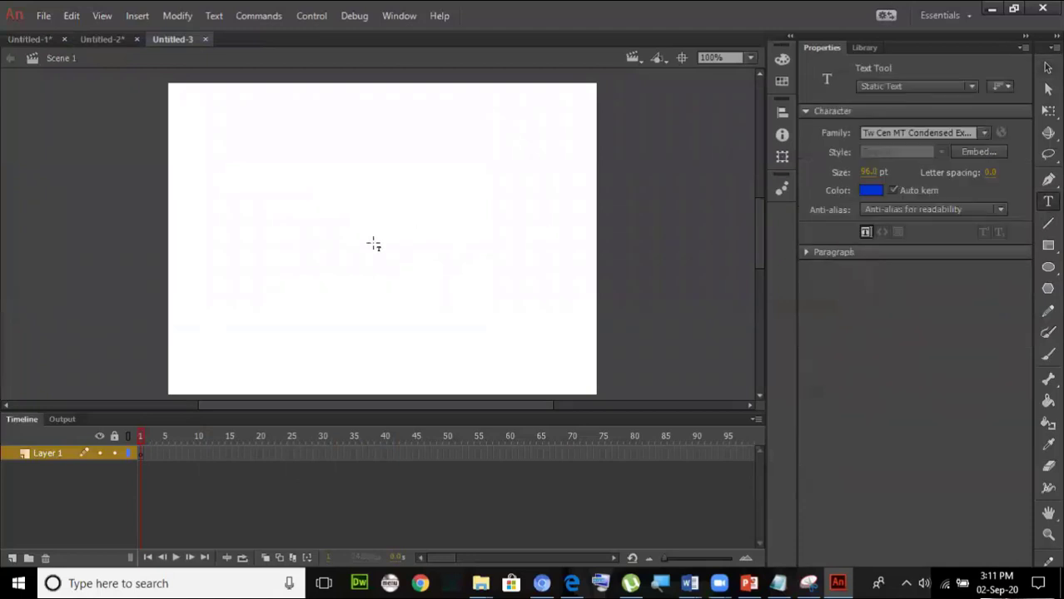
click(294, 238)
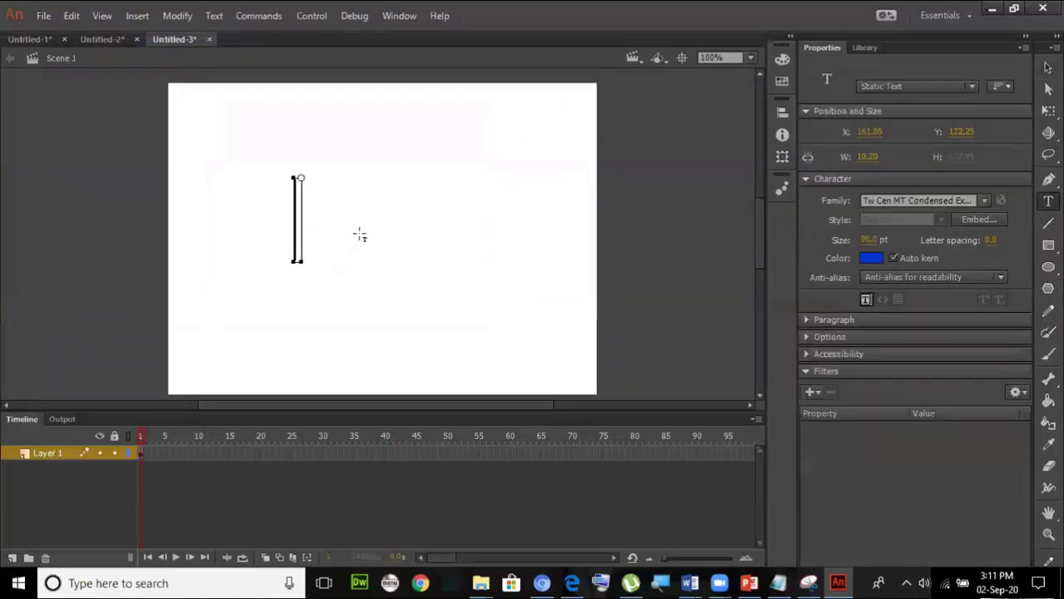
text(Sha)
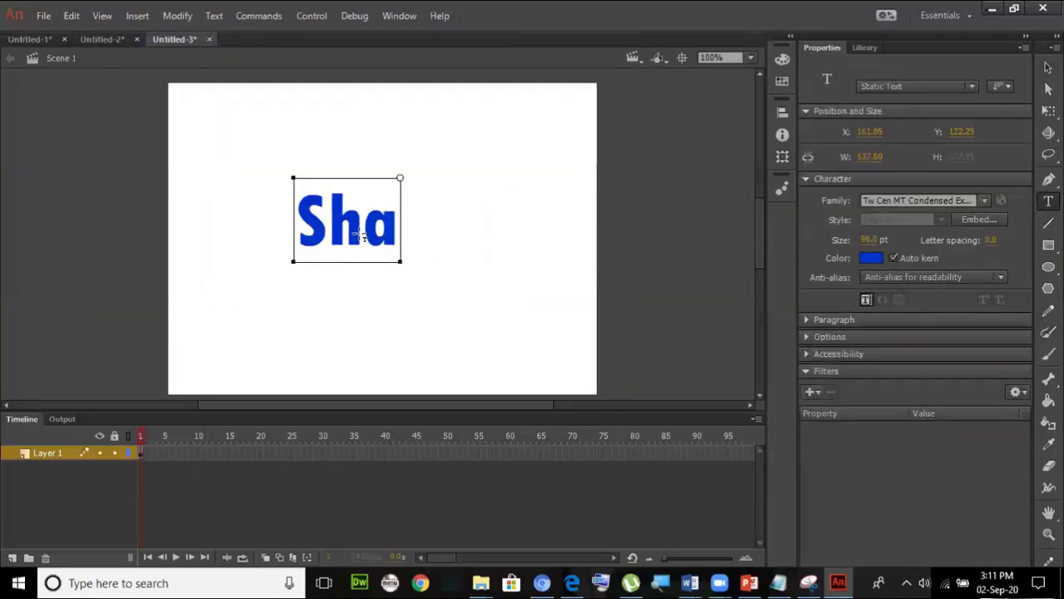
text(pe)
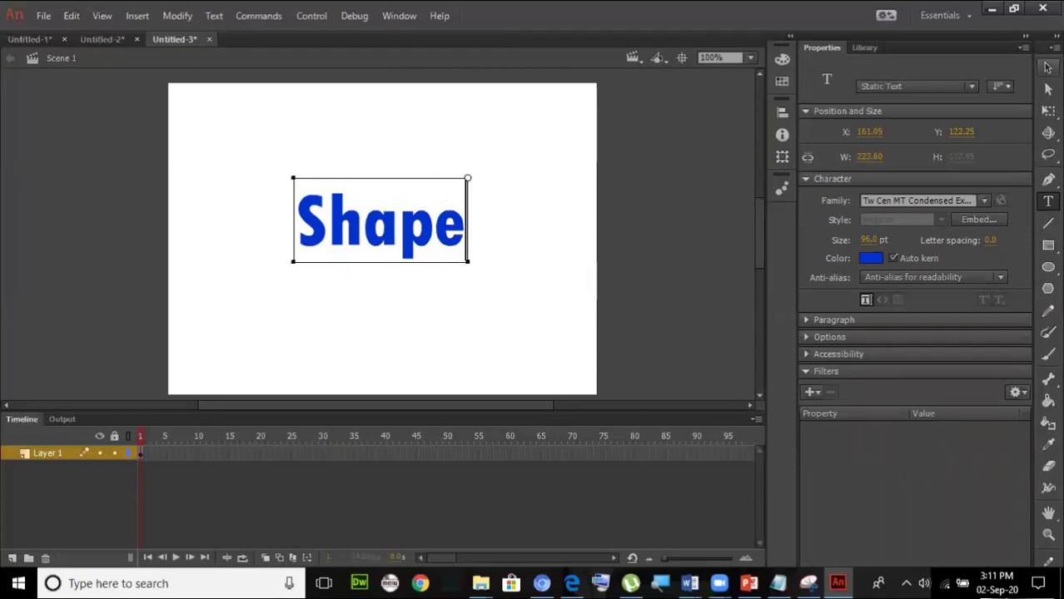
click(1048, 66)
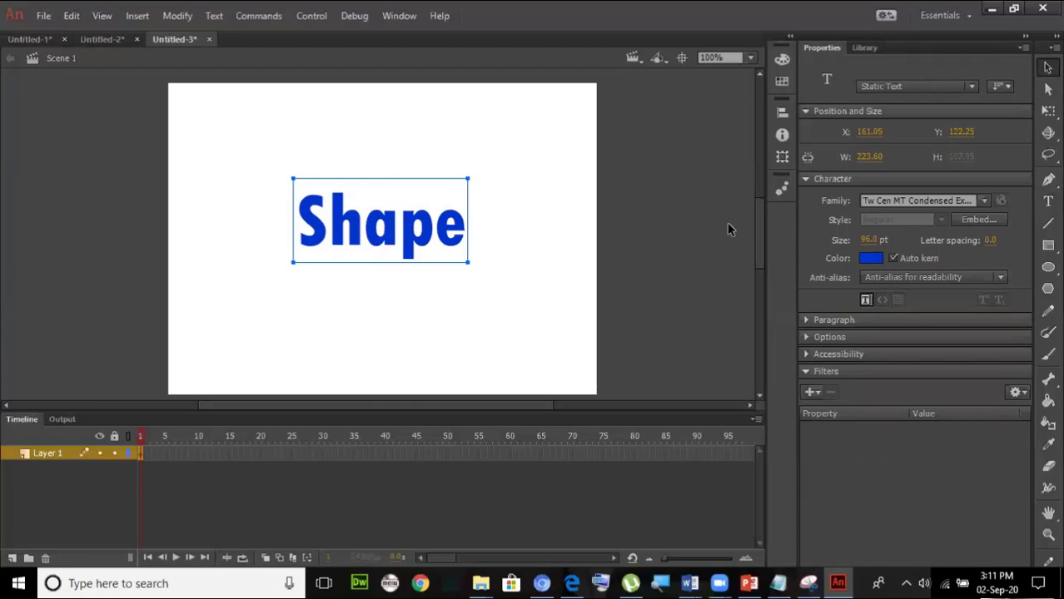
key(ctrl+b)
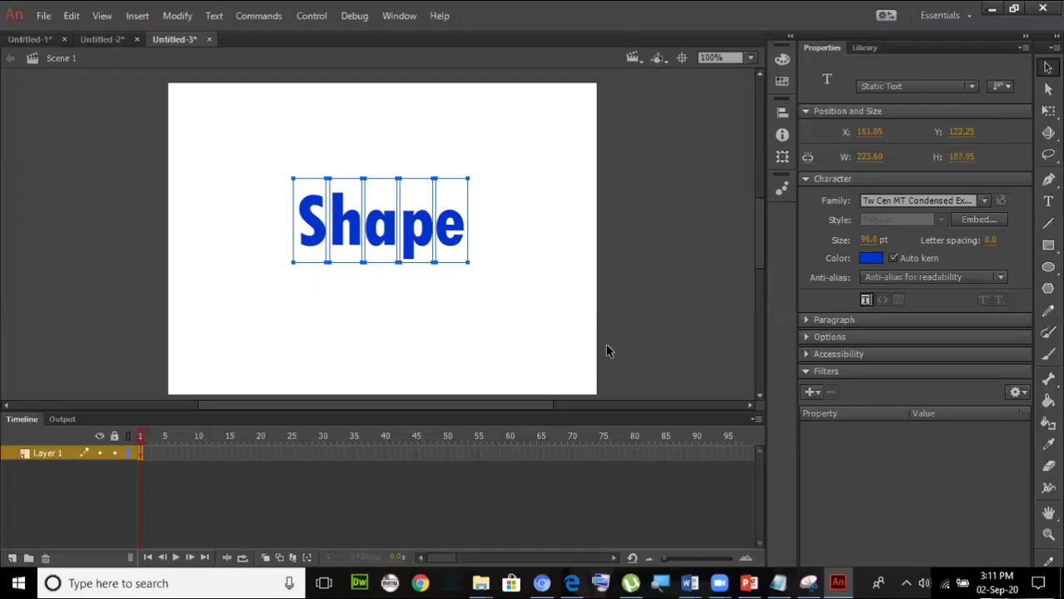
key(ctrl+b)
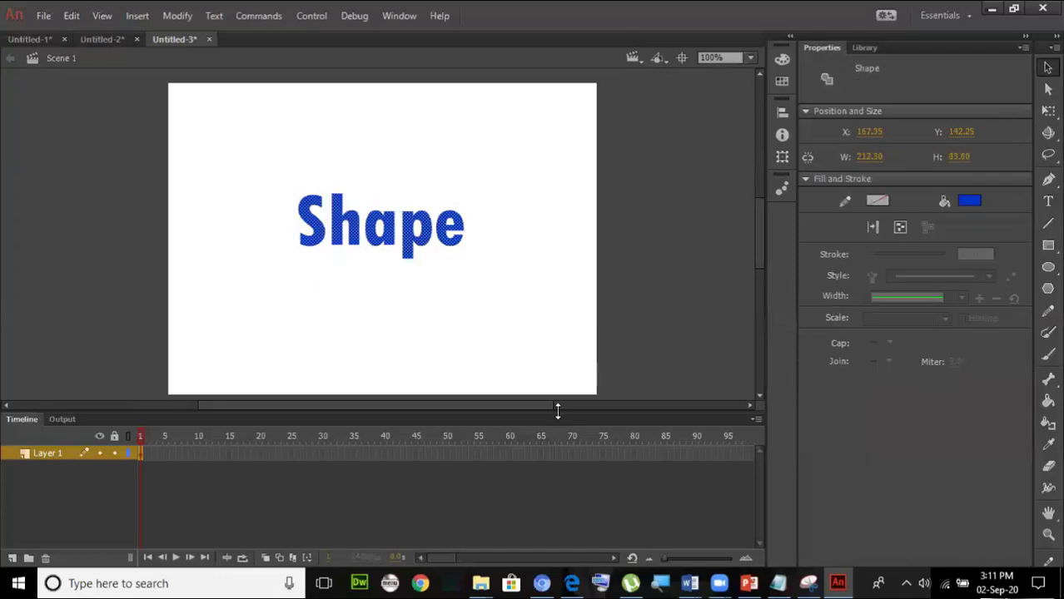
Step: Insert a keyframe at frame 45 of Layer 1 and create a shape tween across the frames leading to it
right_click(416, 452)
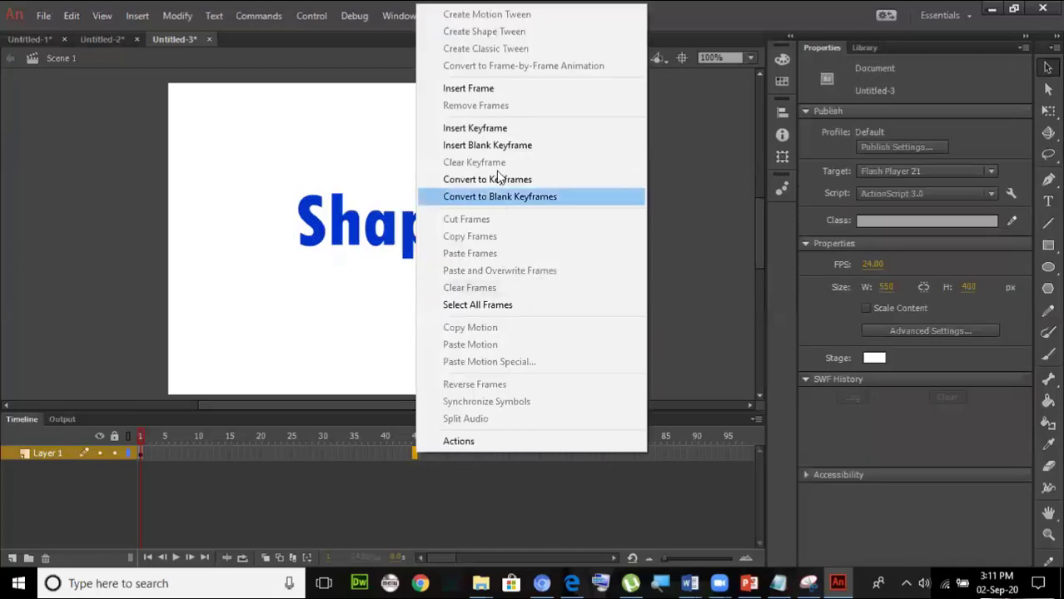
click(498, 127)
right_click(415, 453)
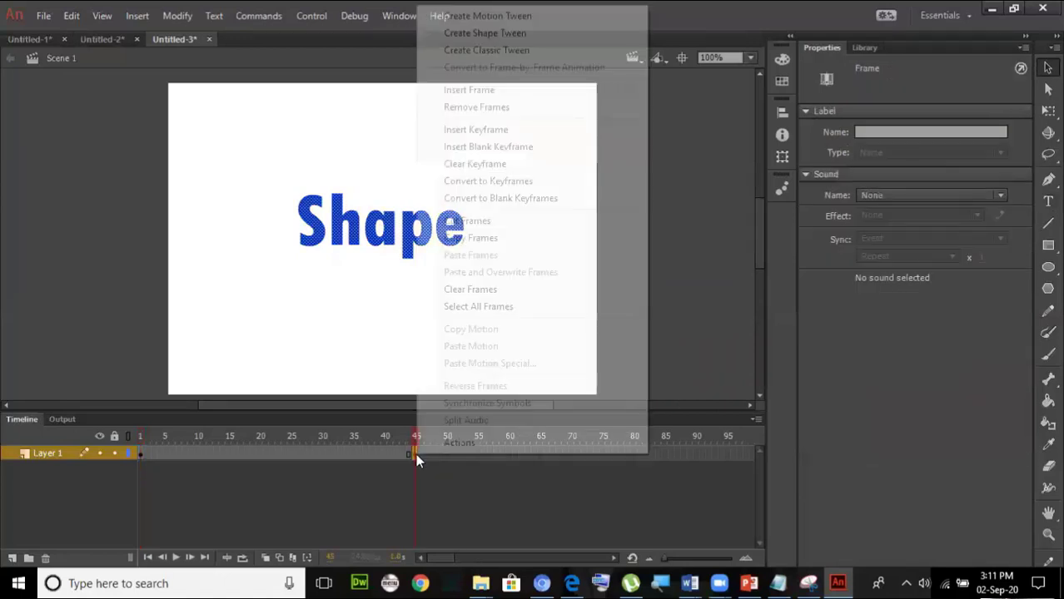
click(508, 30)
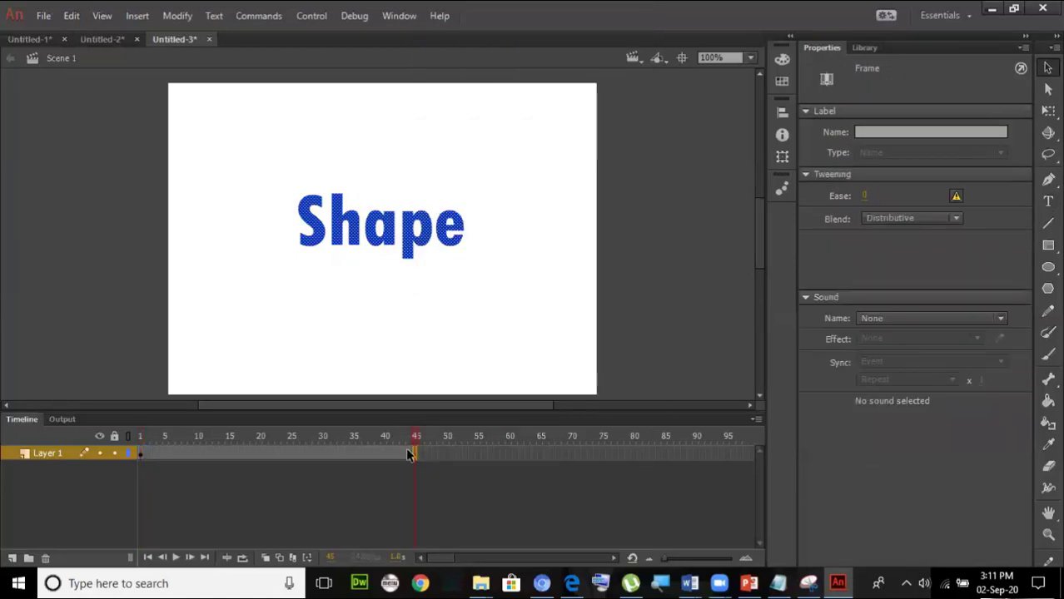
right_click(407, 454)
click(493, 30)
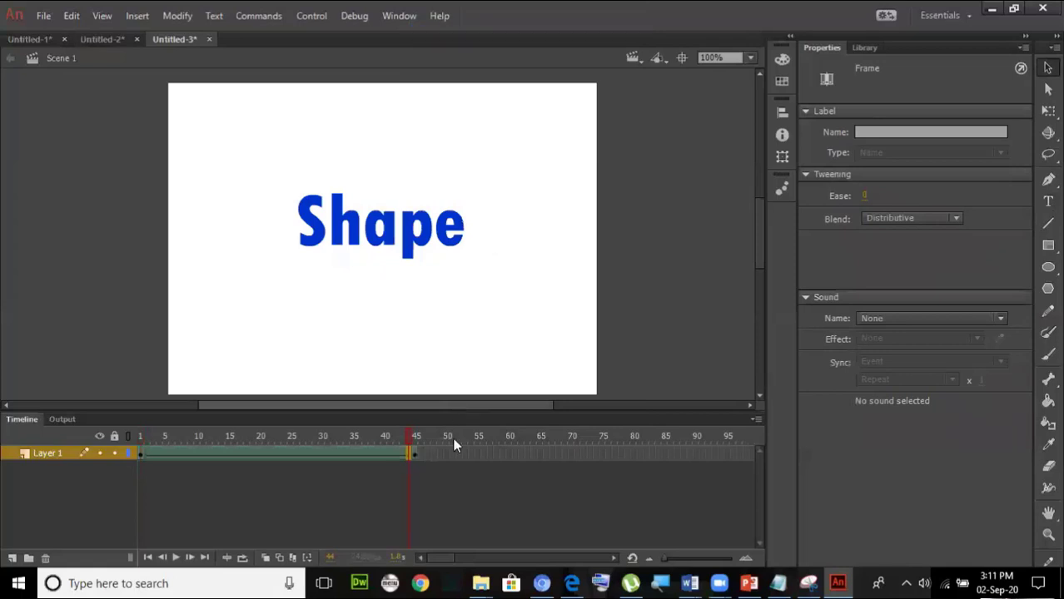
Step: Replace the word at frame 45 with the static text "Tweening" and move it to about the middle of the stage
click(416, 455)
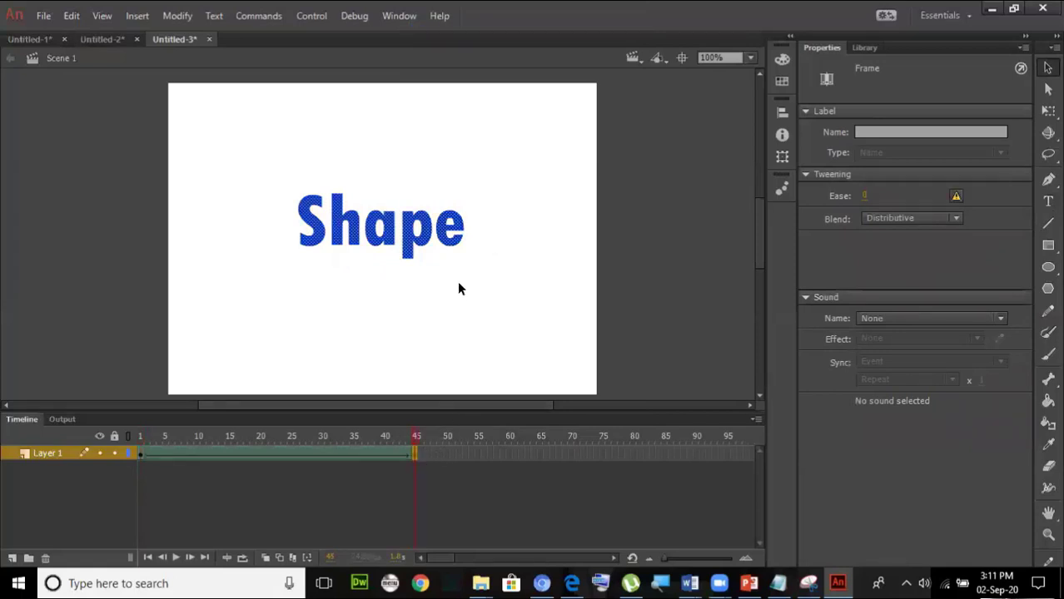
key(Delete)
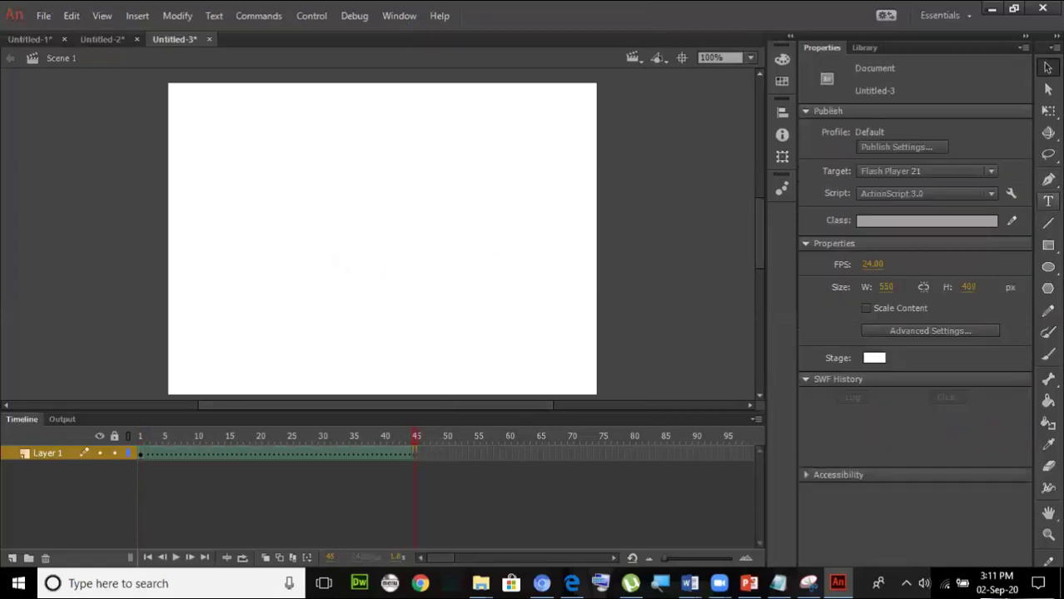
click(1048, 200)
click(282, 221)
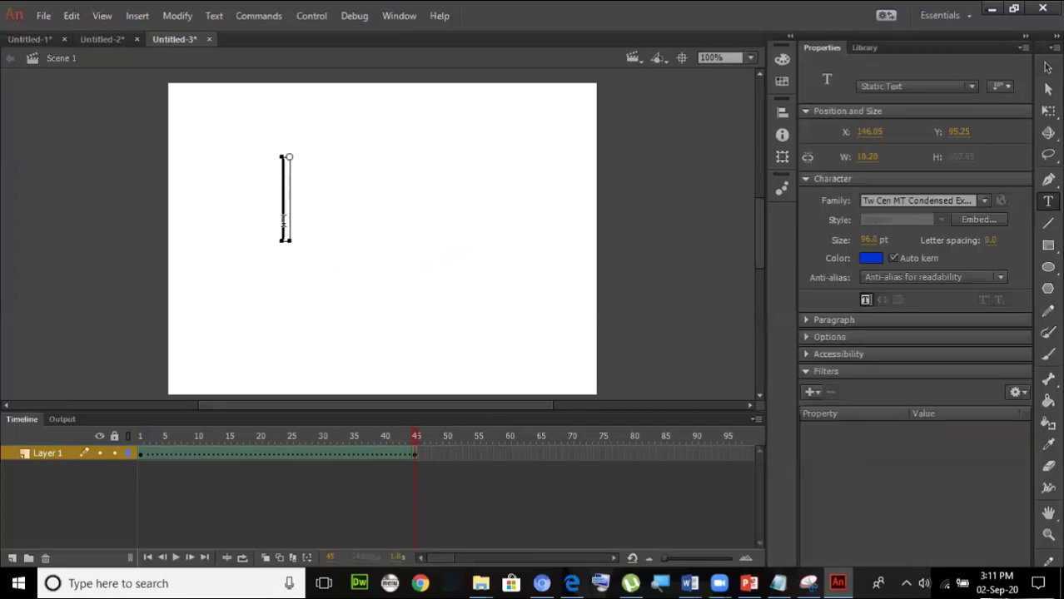
text(Tw)
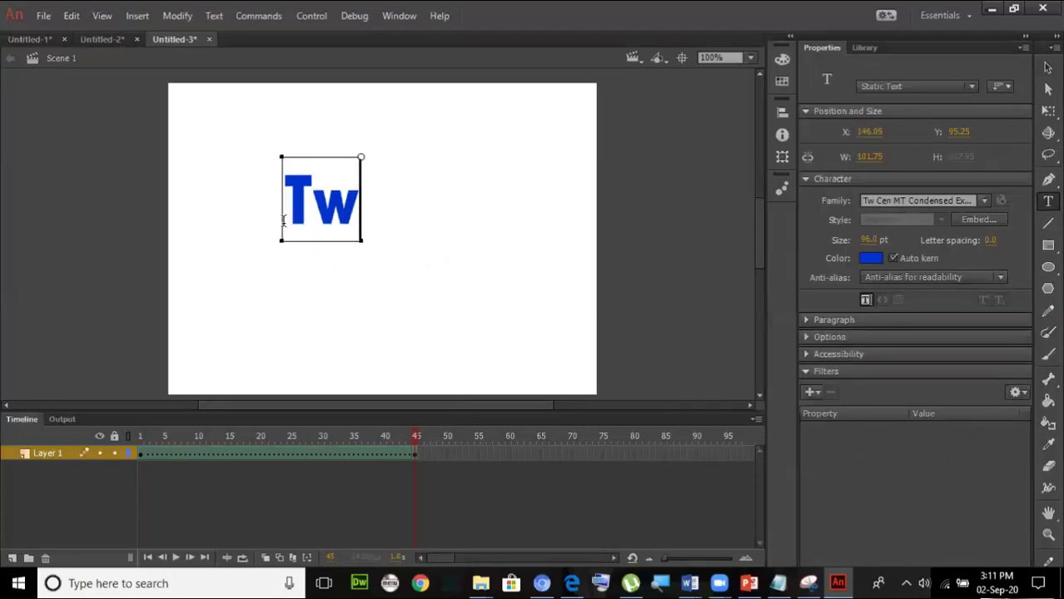
text(eening)
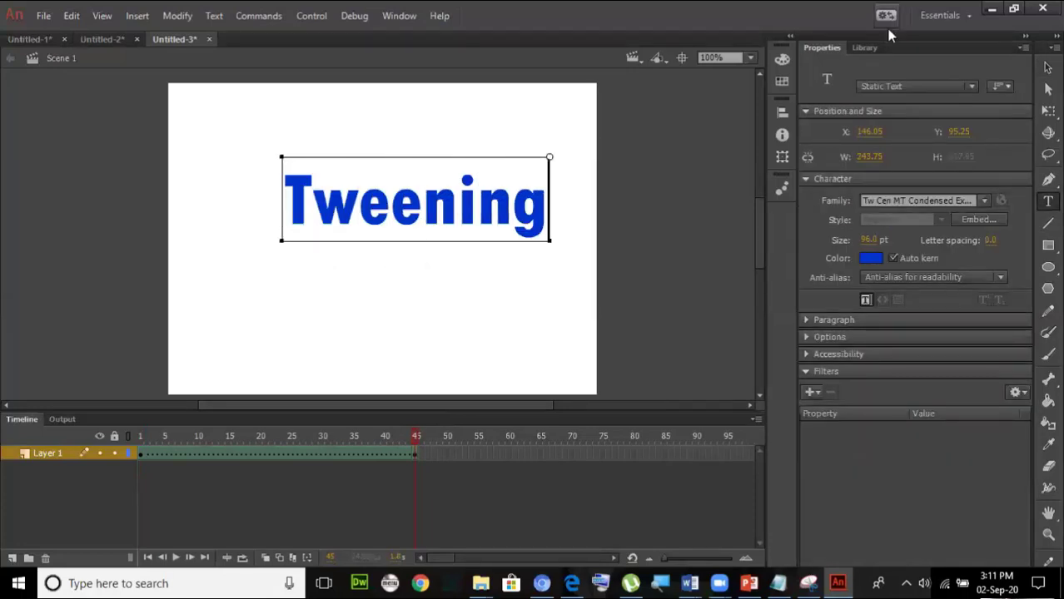
click(1048, 68)
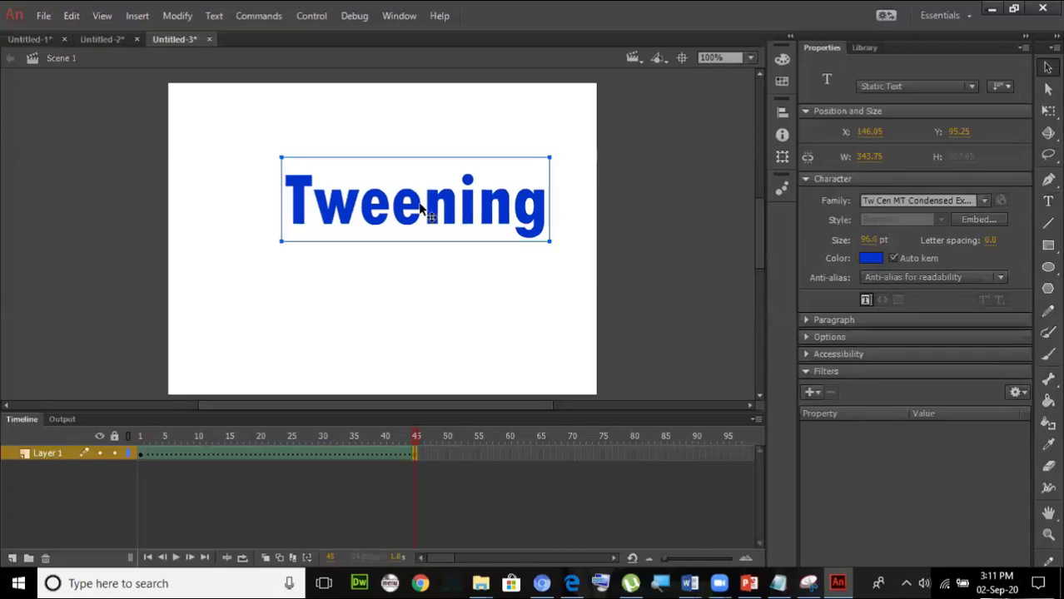
drag(408, 214, 383, 243)
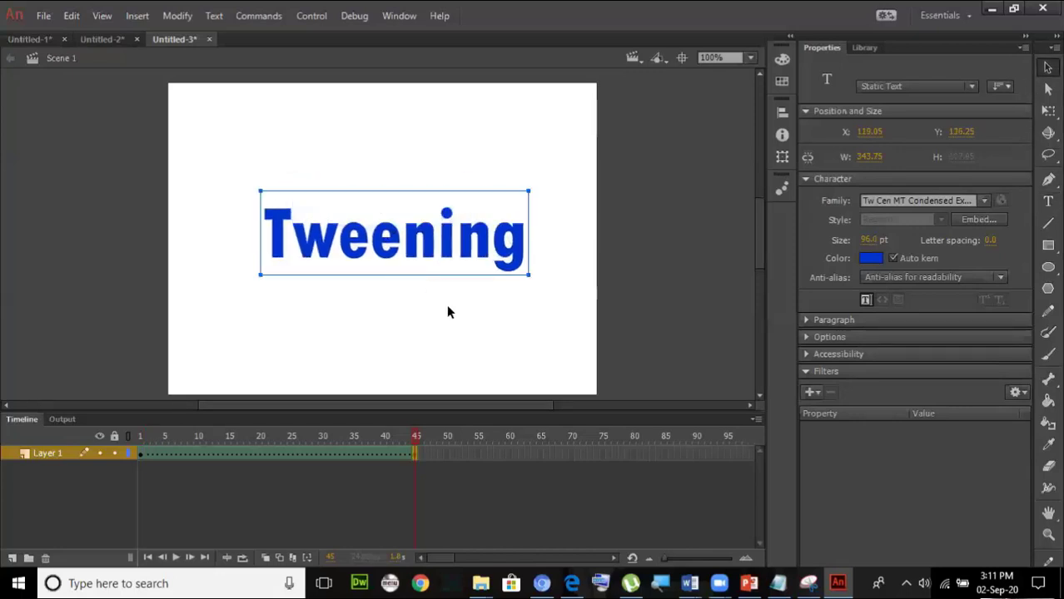
Step: Break the word "Tweening" apart twice into editable shapes and test the movie to preview the shape tween
click(447, 305)
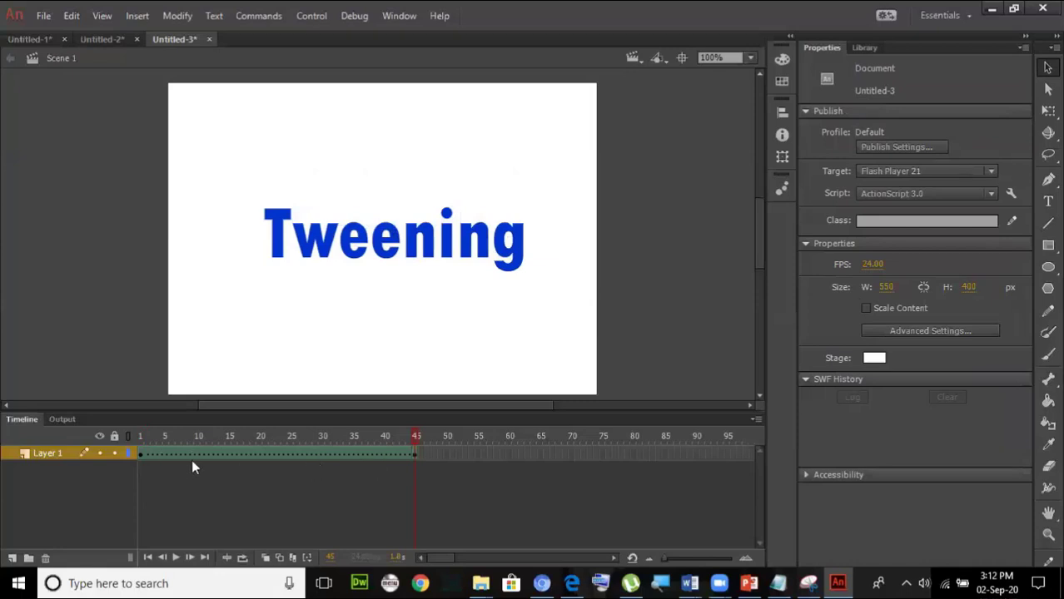
click(330, 233)
key(ctrl+b)
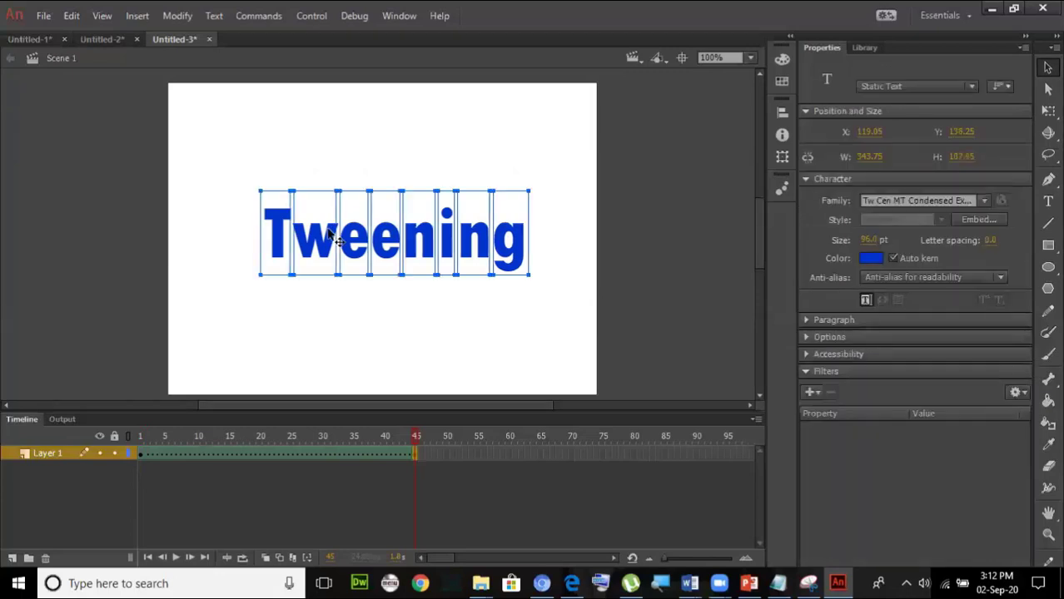
key(ctrl+b)
click(347, 314)
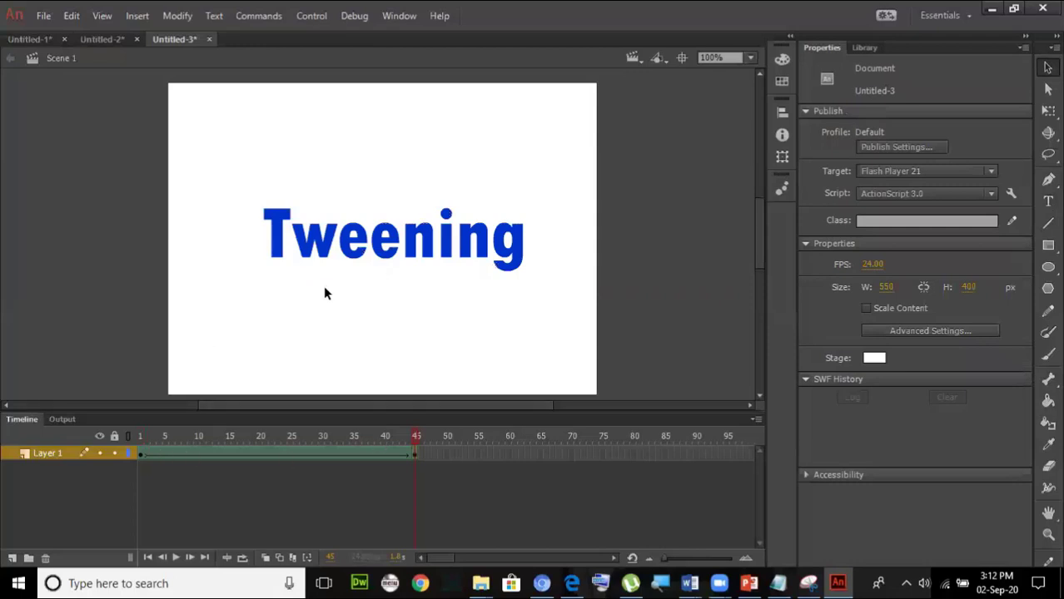
key(ctrl+Return)
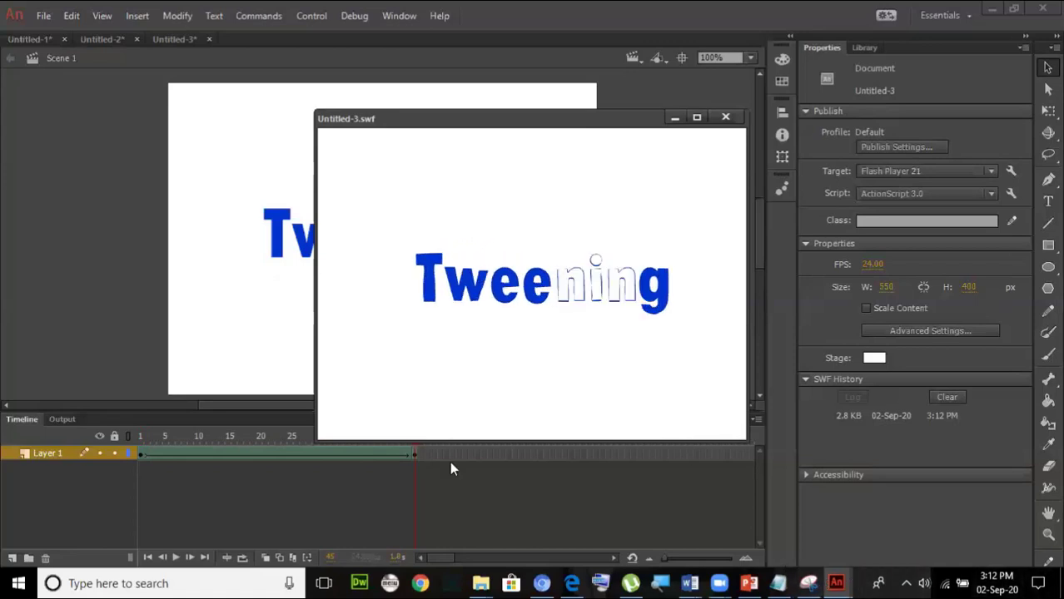
click(725, 119)
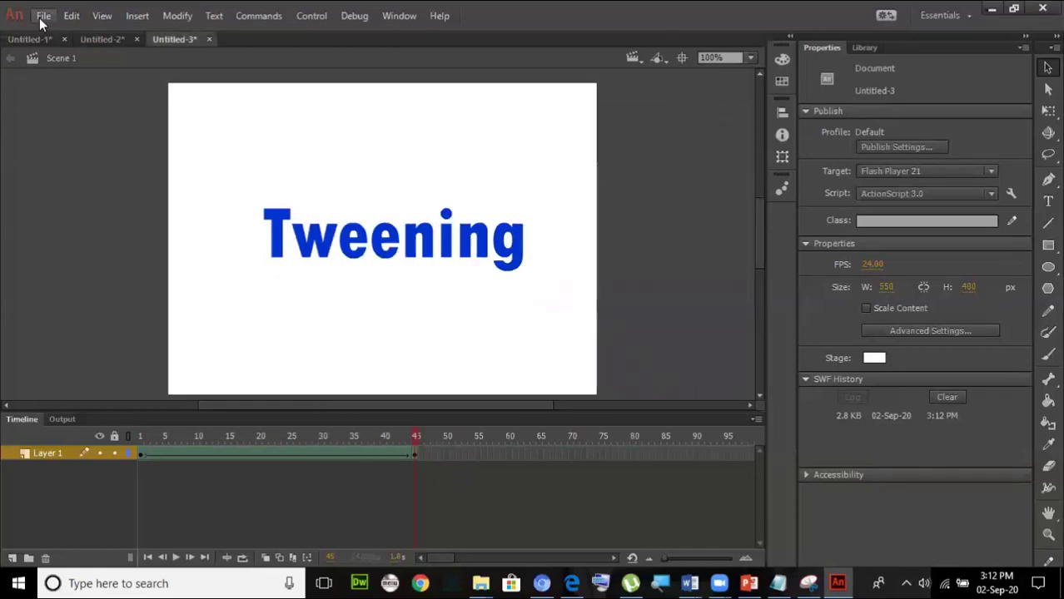
Step: Create a new ActionScript 3.0 document, 550 by 400 px at 24 fps, and set its stage colour to black
click(44, 17)
click(65, 34)
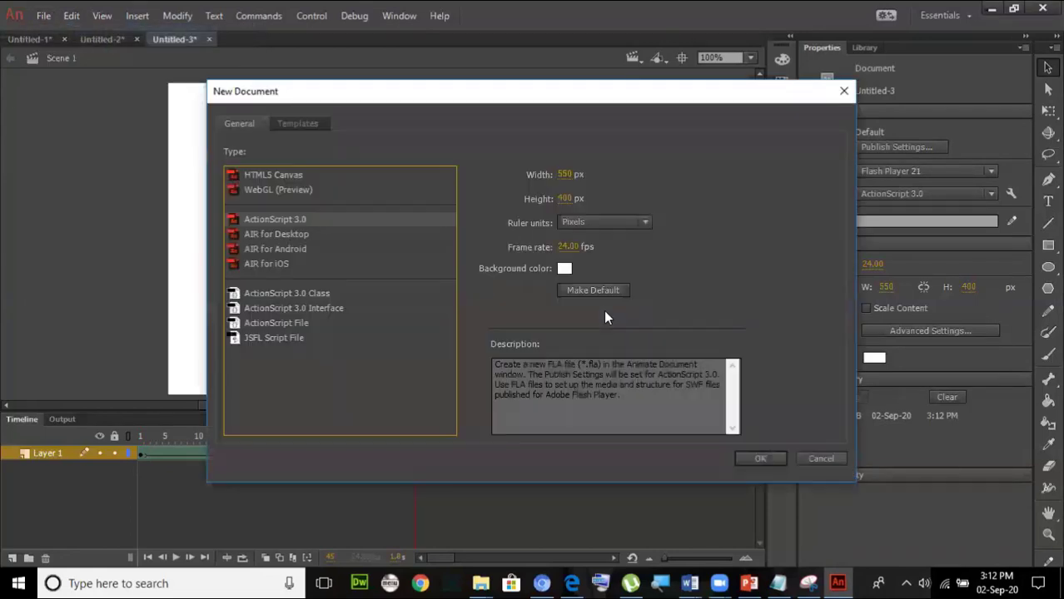
click(759, 458)
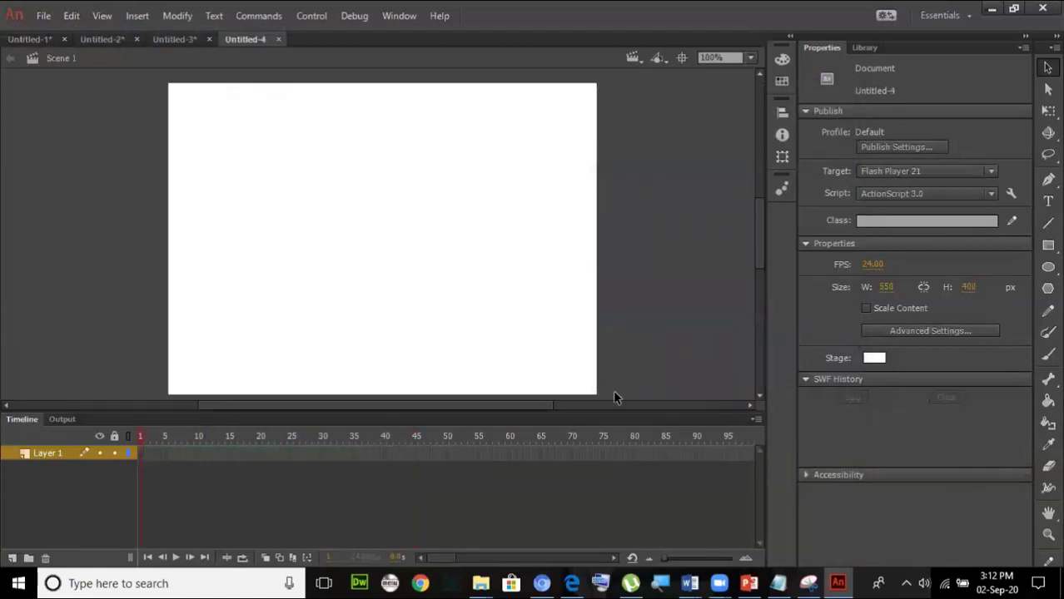
click(872, 358)
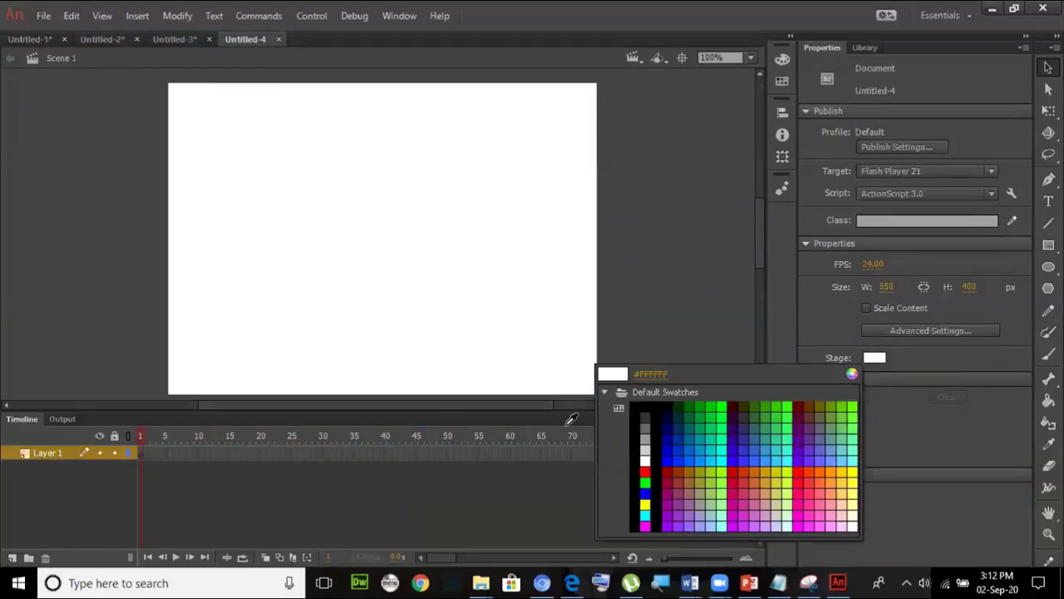
click(637, 408)
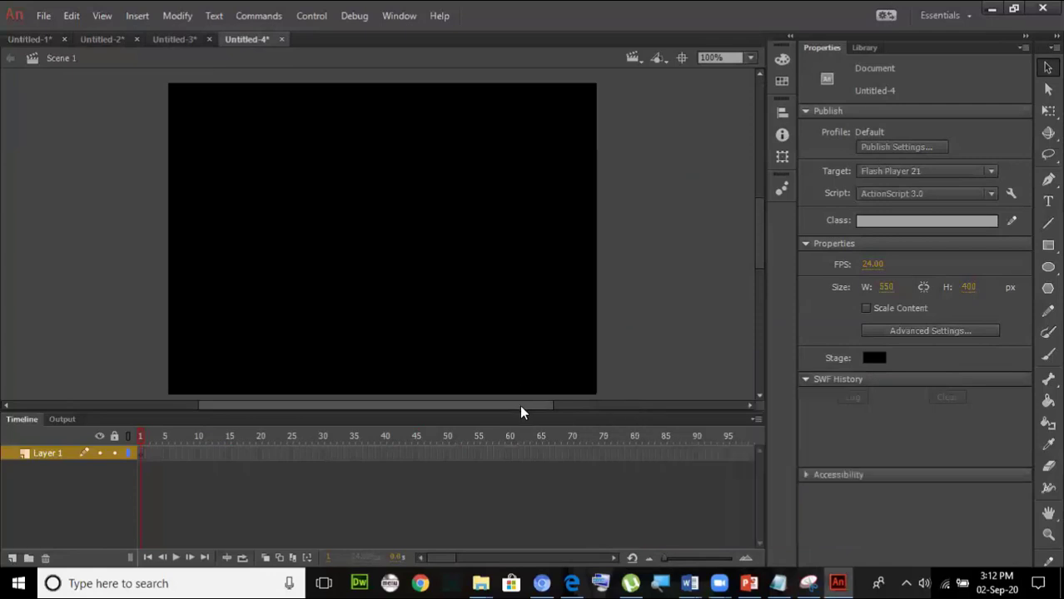
Step: Draw a small circle with a blue fill and a 5-point green stroke near the stage's upper-left corner
drag(519, 406, 489, 408)
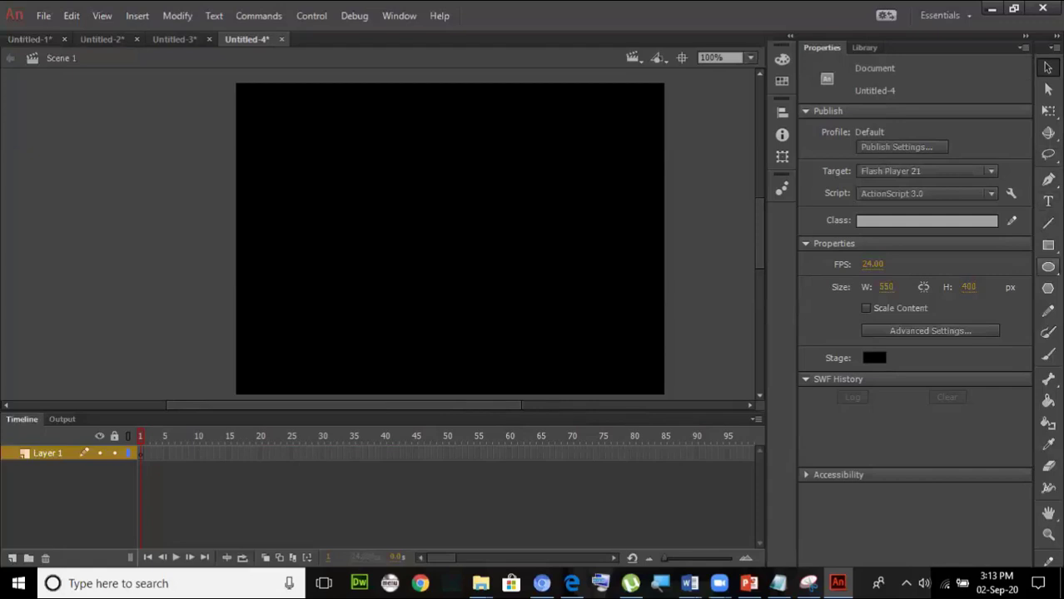
click(1047, 266)
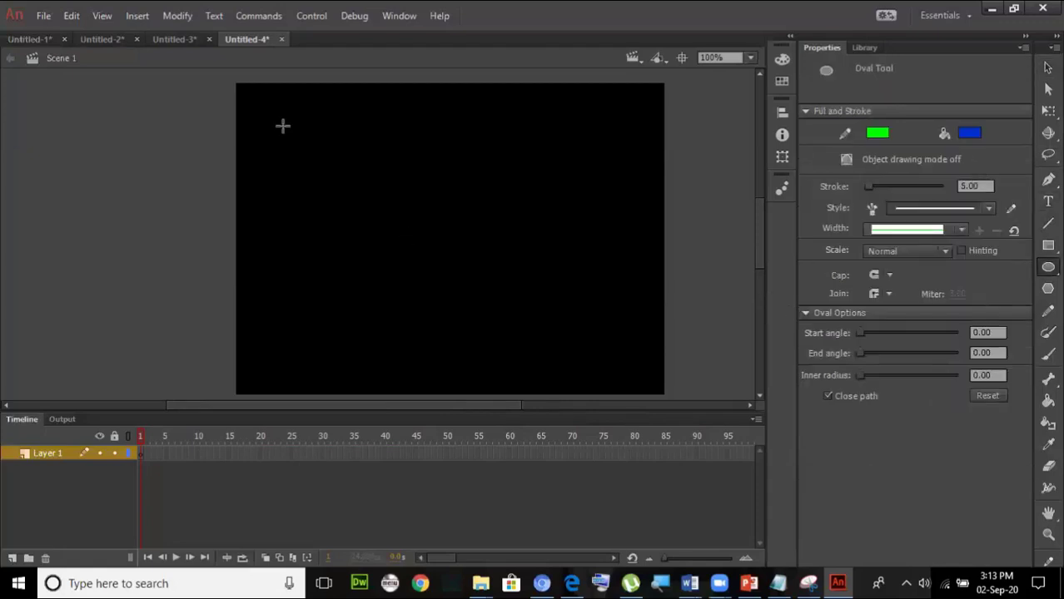
drag(282, 125, 340, 181)
click(1047, 66)
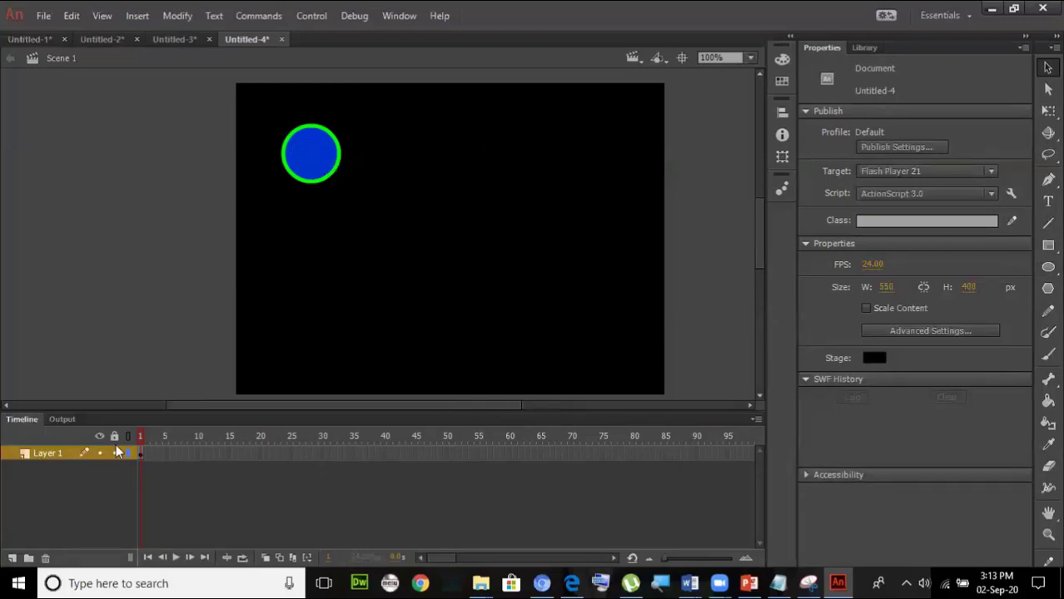
Step: Insert a keyframe at frame 45 of Layer 1
click(416, 453)
right_click(415, 454)
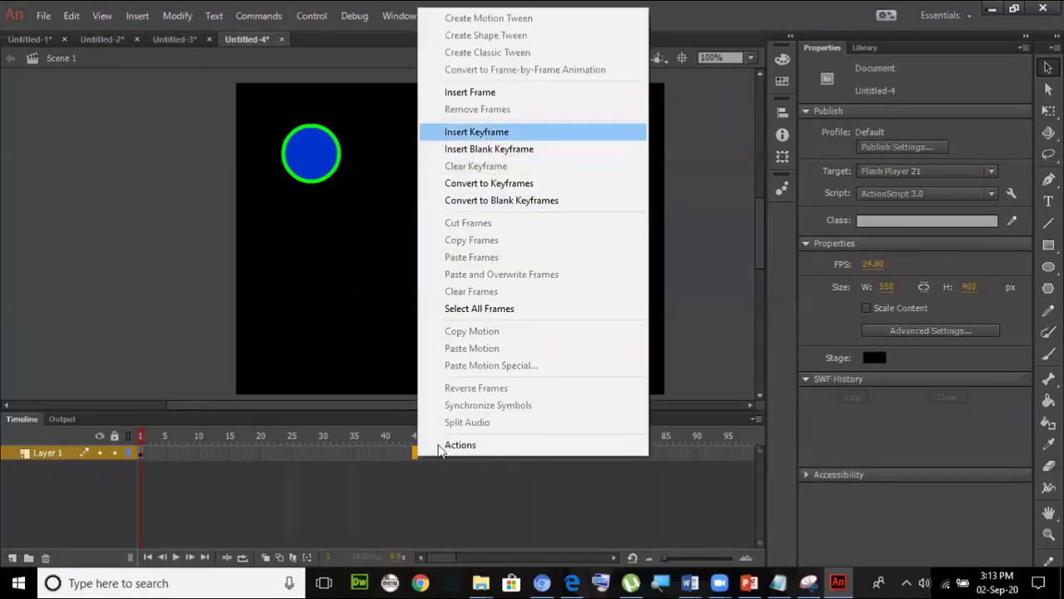
click(491, 131)
Step: Apply a classic tween to the keyframe at frame 45 and to the frame span between frames 1 and 45 of Layer 1
right_click(415, 456)
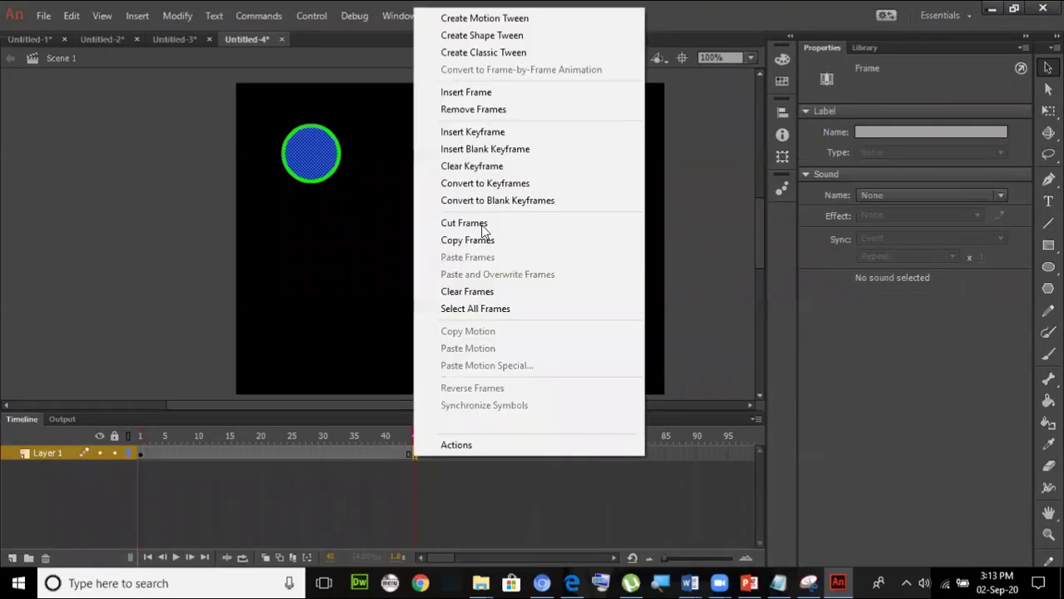
click(495, 52)
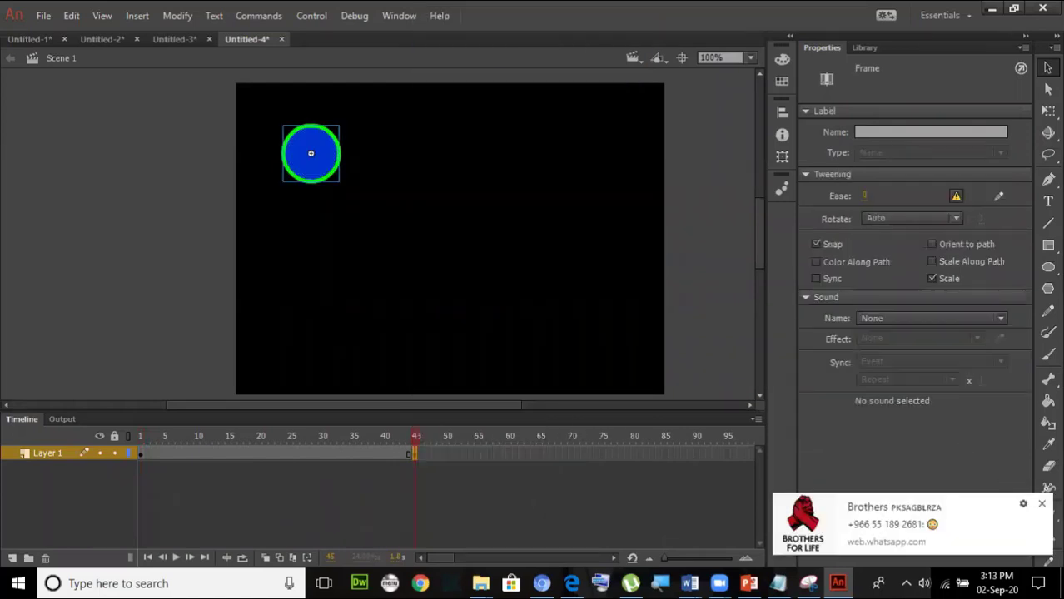
click(1041, 503)
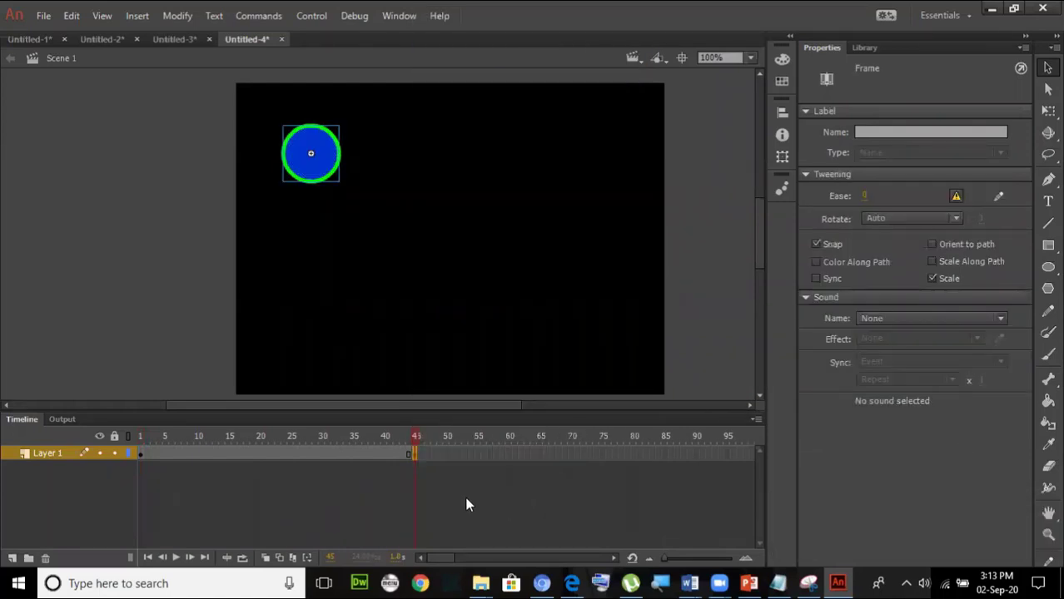
right_click(407, 458)
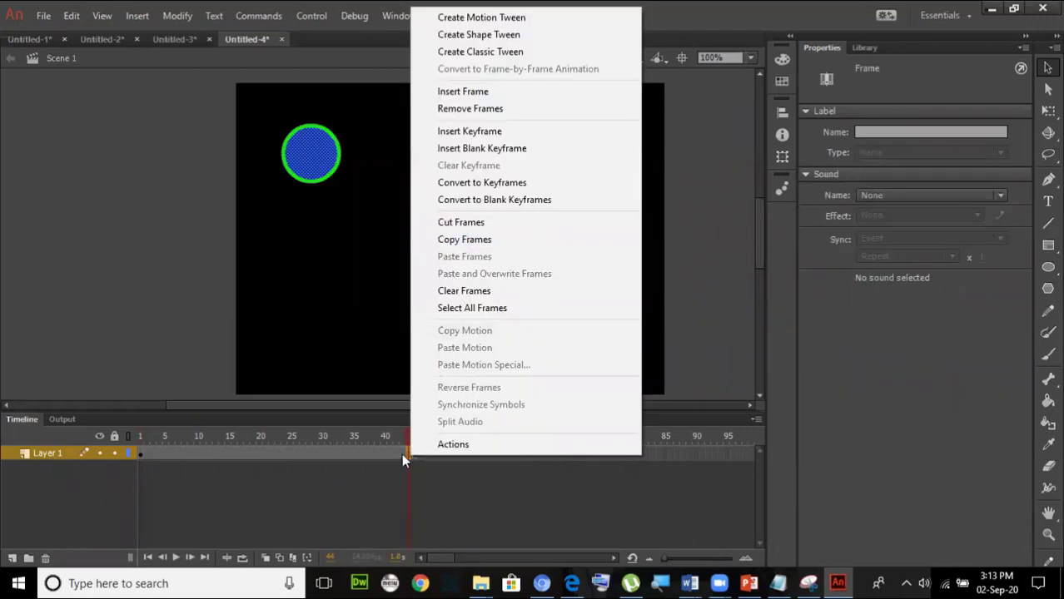
click(402, 453)
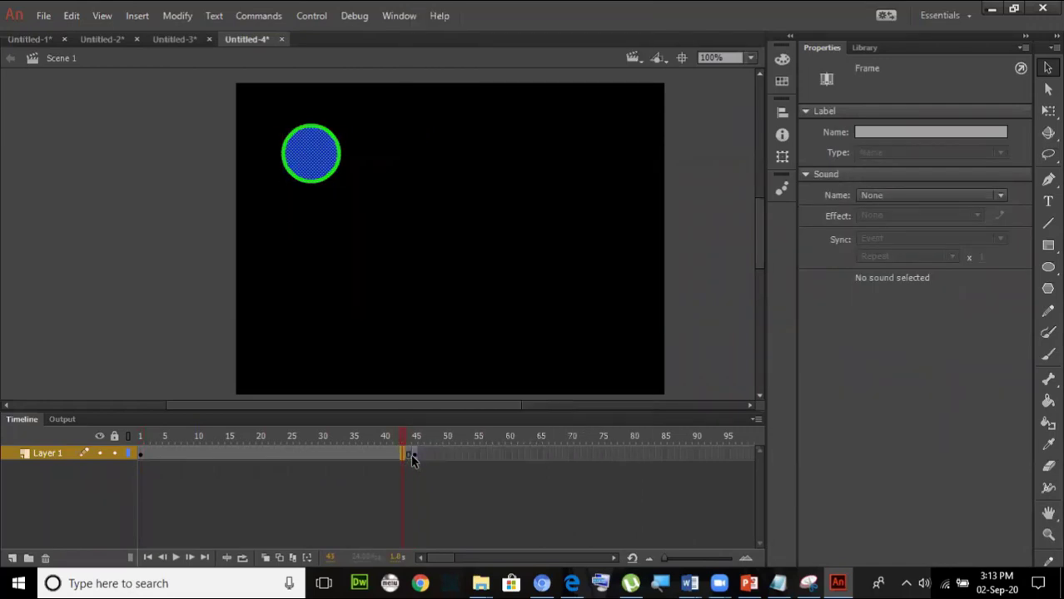
click(412, 456)
right_click(409, 456)
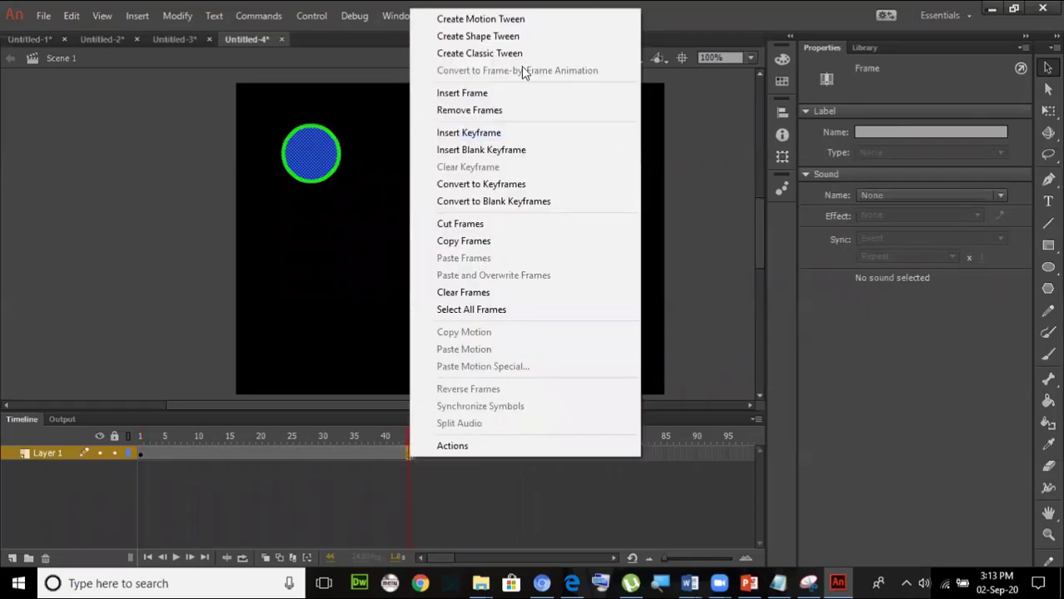
click(524, 55)
click(416, 456)
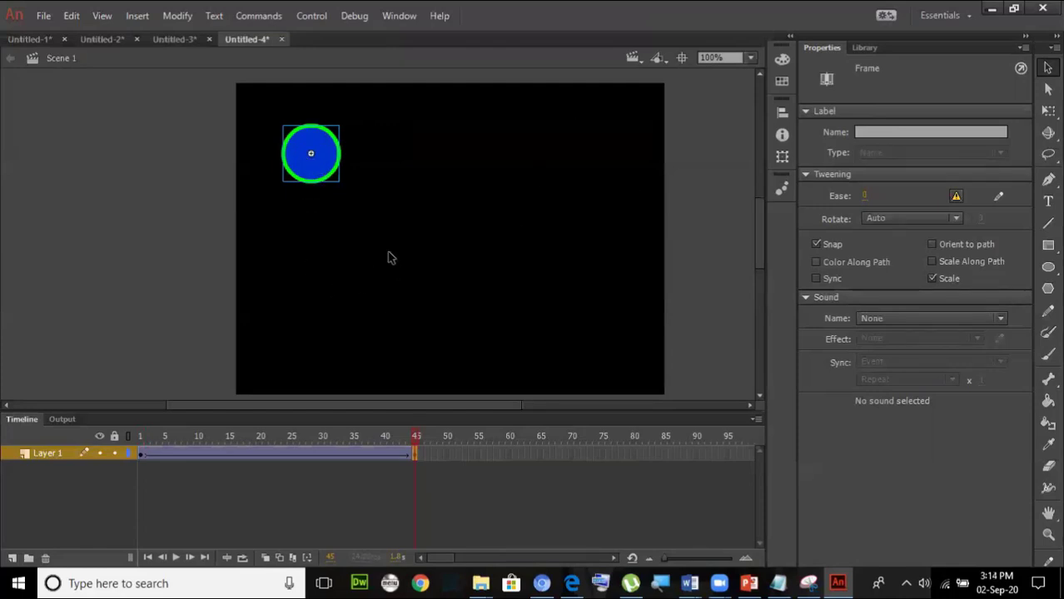
Step: Add a classic motion guide to Layer 1 and draw a freehand U-shaped pencil path from the circle's centre to the stage's upper-right area
right_click(54, 454)
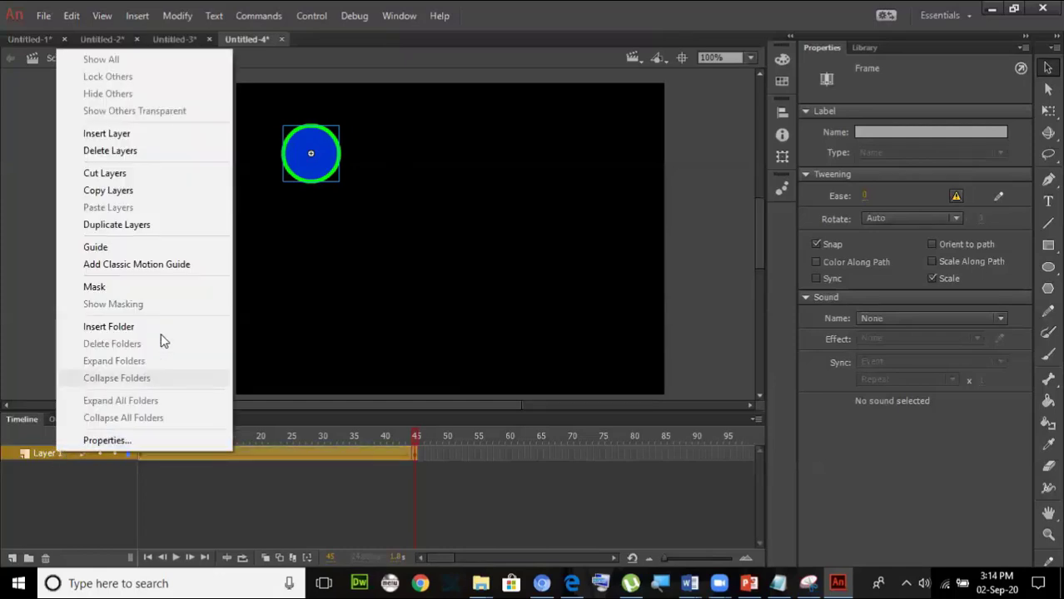
click(195, 265)
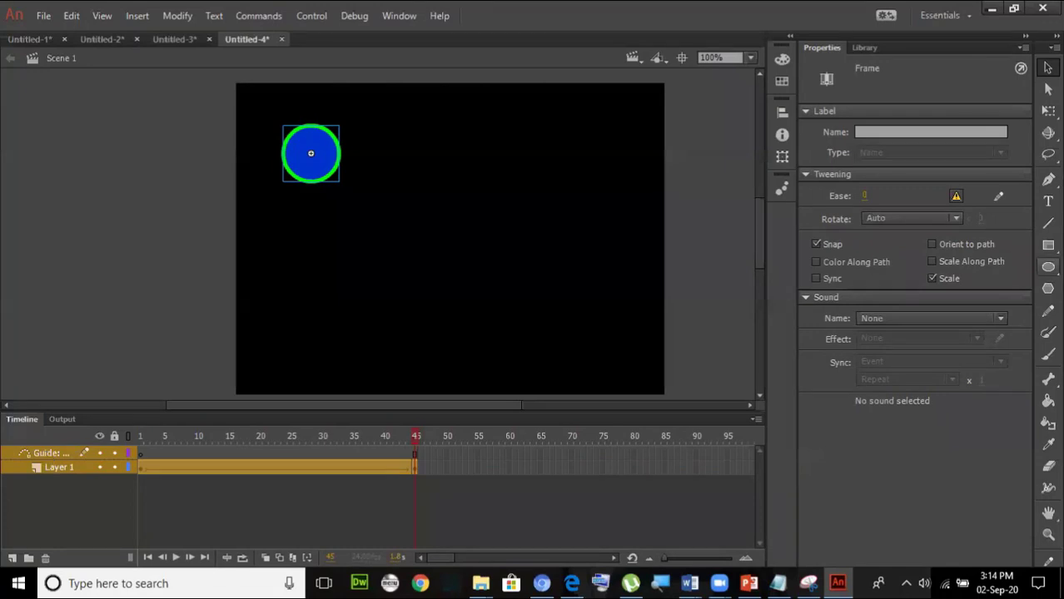
click(1056, 35)
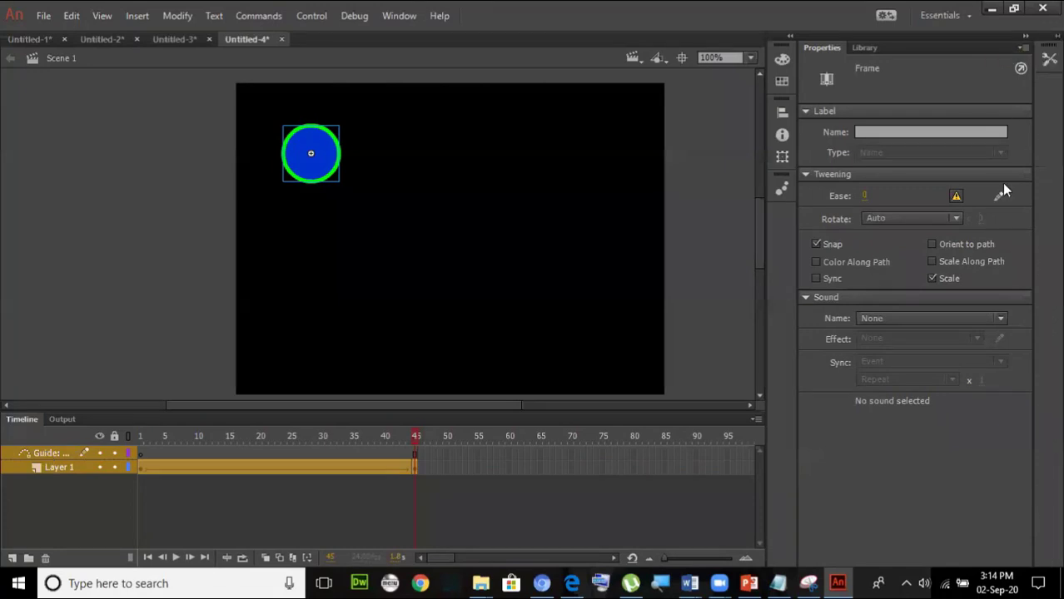
click(1056, 36)
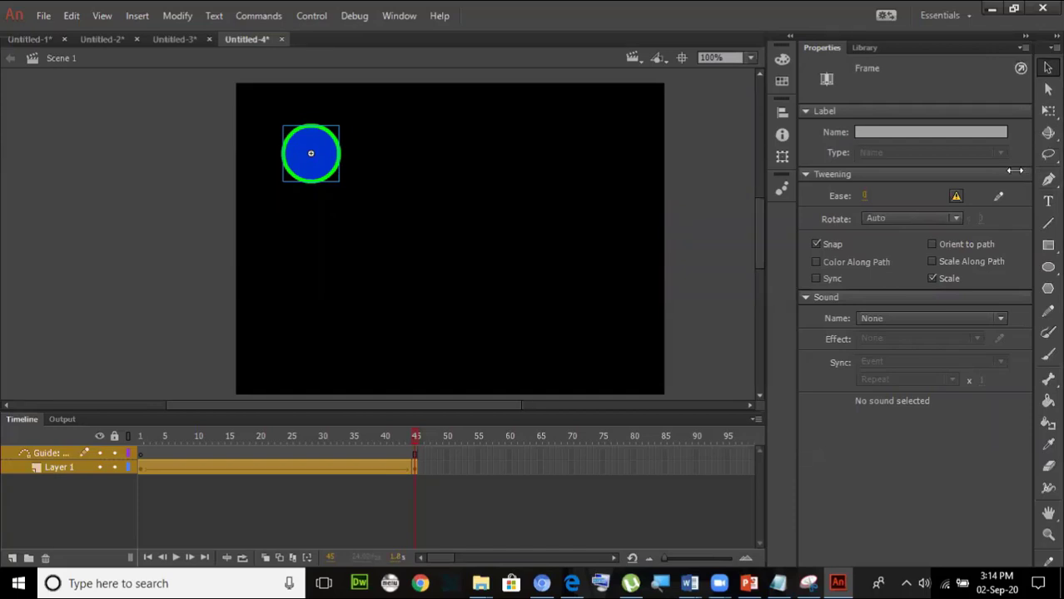
drag(1015, 171, 990, 175)
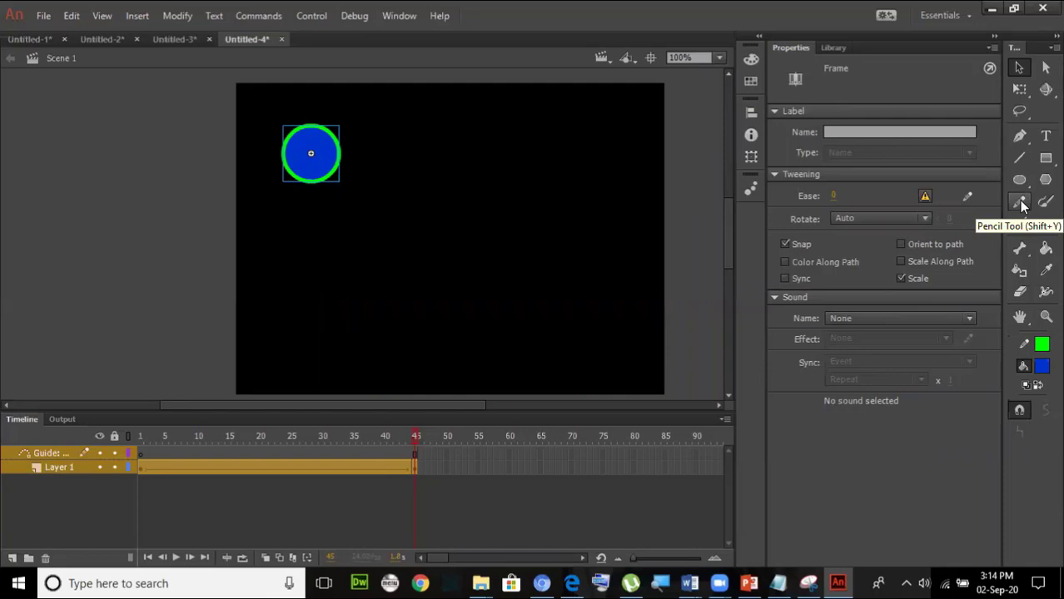
click(1020, 205)
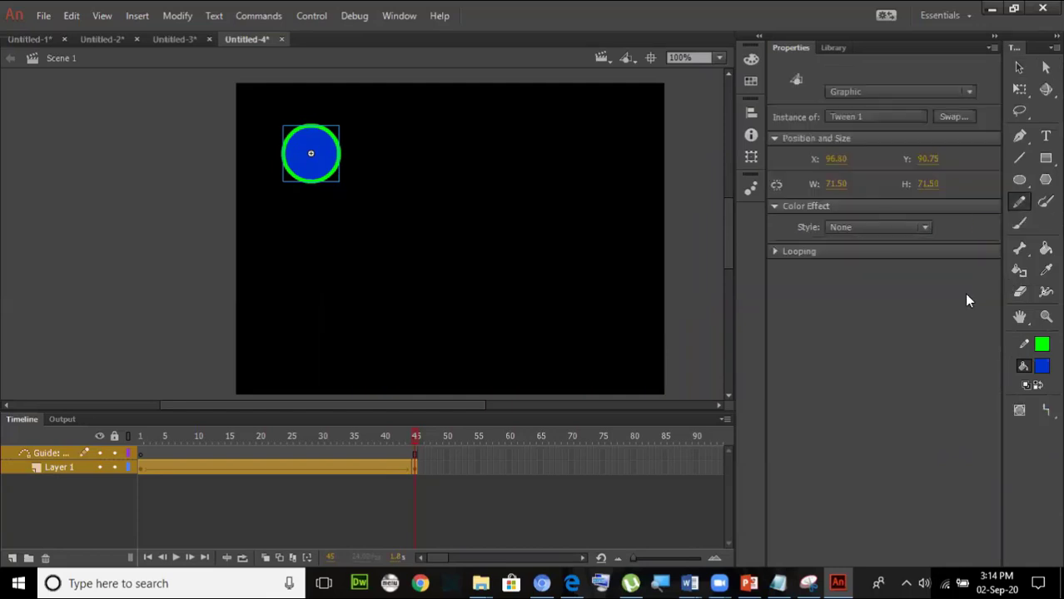
mouse_move(311, 155)
mouse_down()
mouse_move(340, 171)
mouse_move(353, 201)
mouse_move(333, 288)
mouse_move(341, 320)
mouse_move(506, 335)
mouse_move(574, 307)
mouse_move(586, 262)
mouse_move(565, 158)
mouse_move(581, 131)
mouse_move(624, 107)
mouse_up()
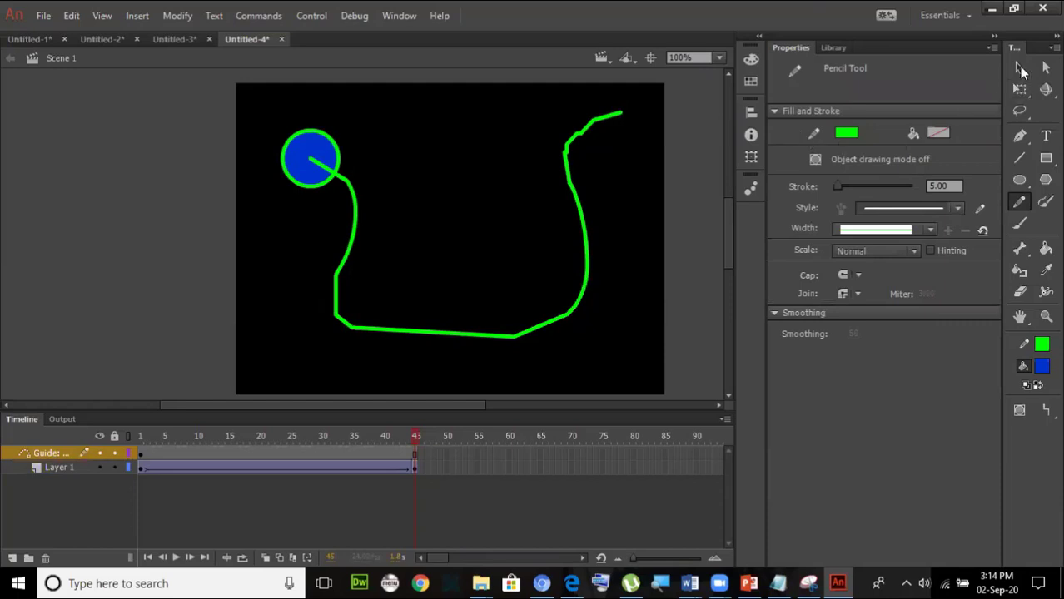
Step: Move the circle at frame 45 to the far end of the guide path, at about X 466, Y 46
click(1017, 70)
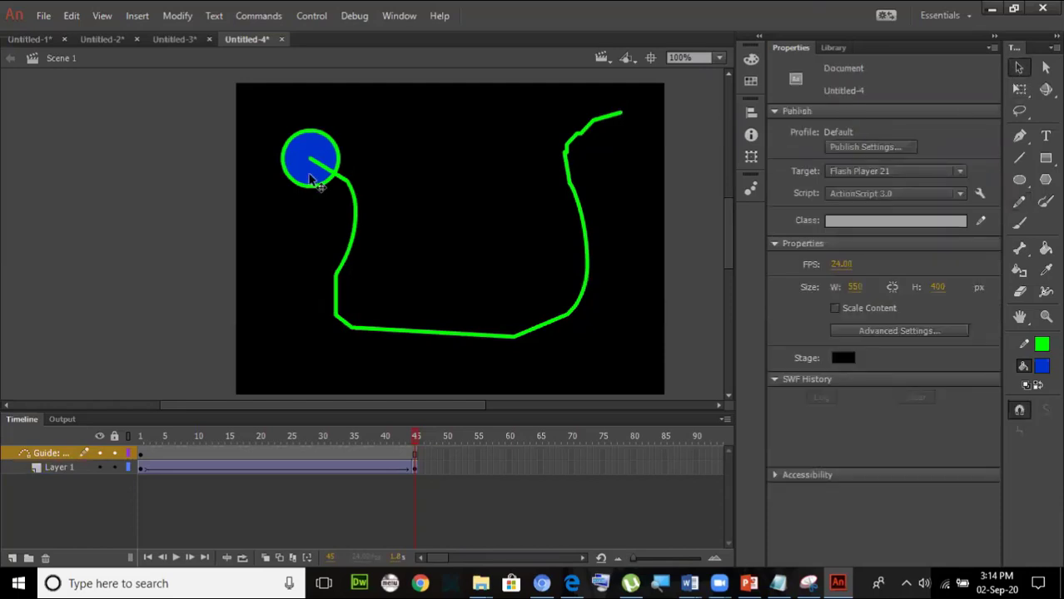
click(143, 471)
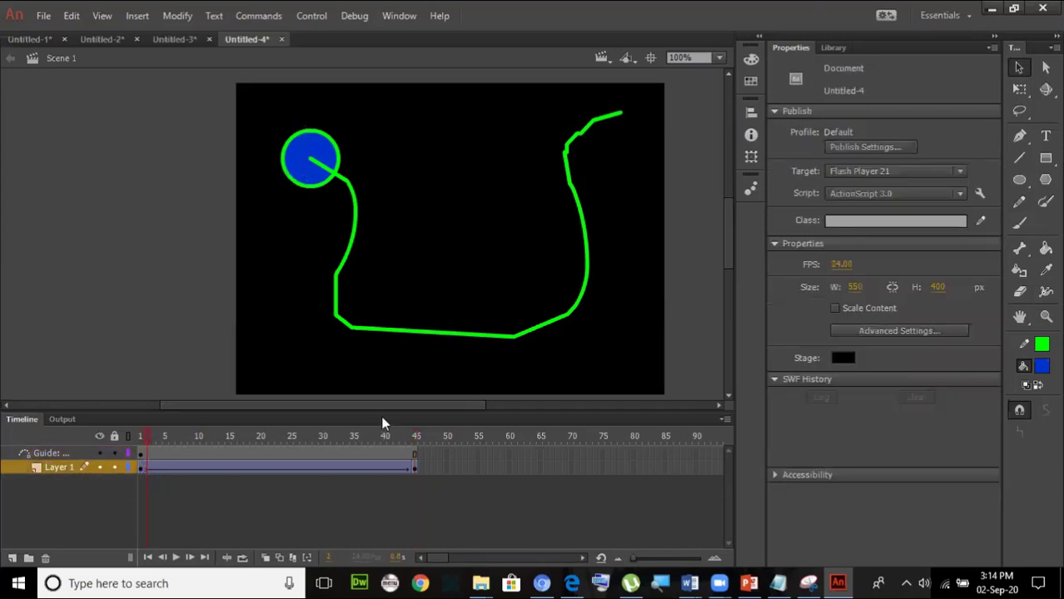
click(415, 468)
drag(300, 166, 593, 120)
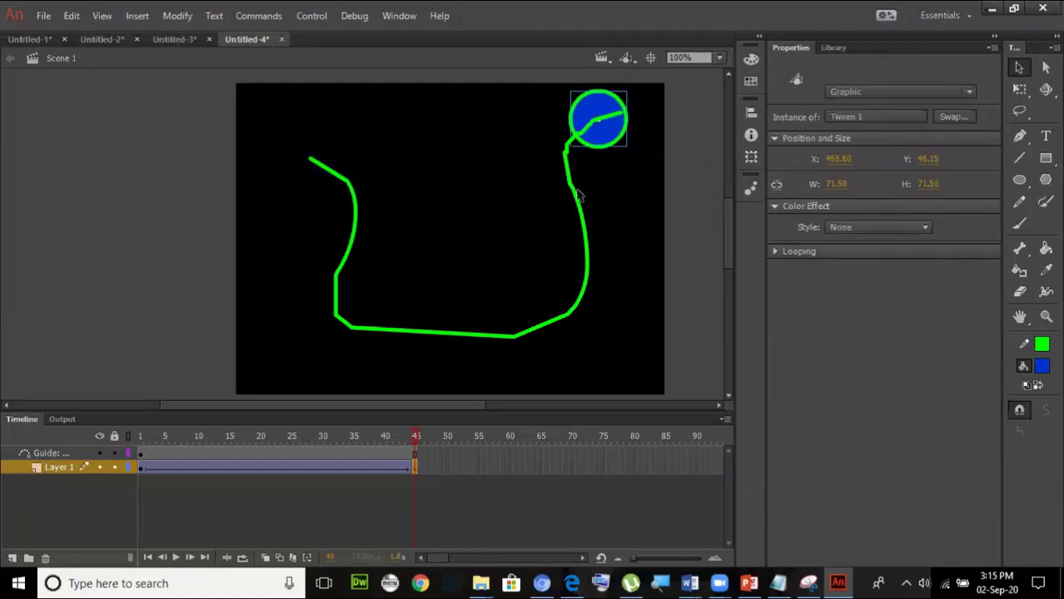
Step: Play the animation on the stage and test the movie to preview the circle's motion, closing the preview window when done
key(Return)
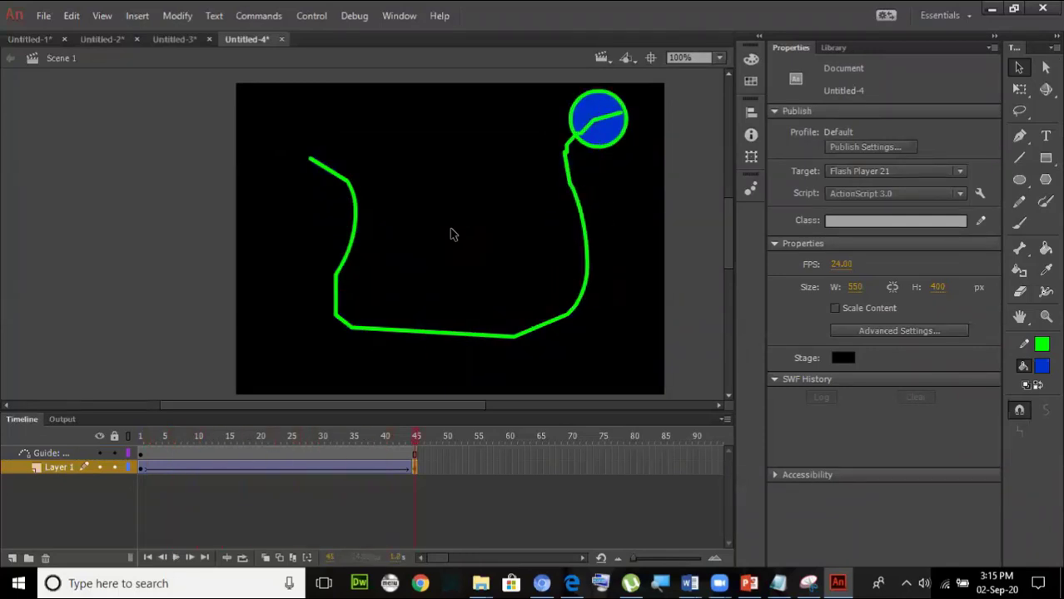
key(ctrl+Return)
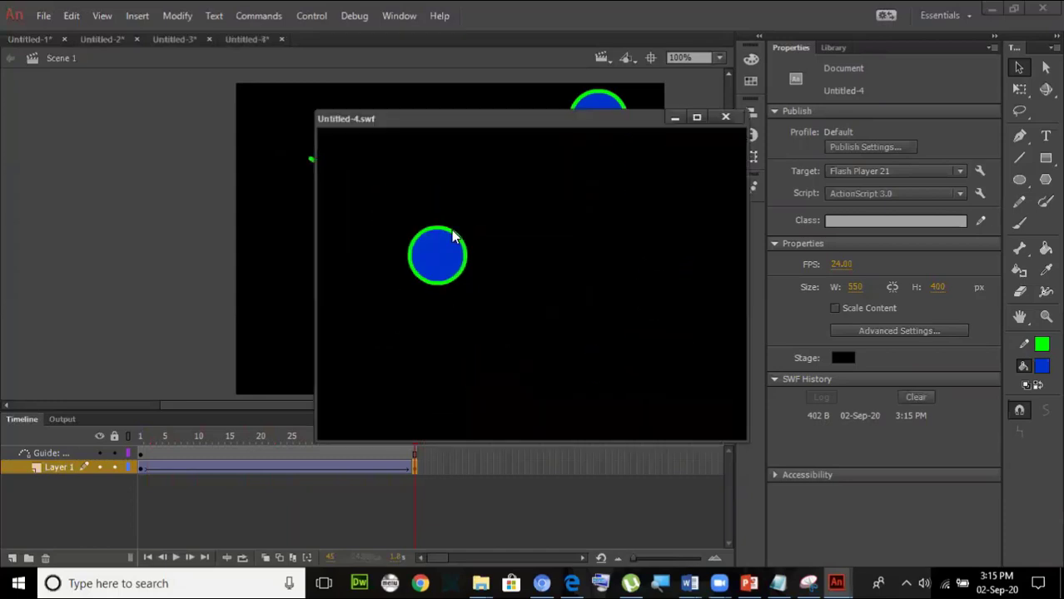
click(725, 117)
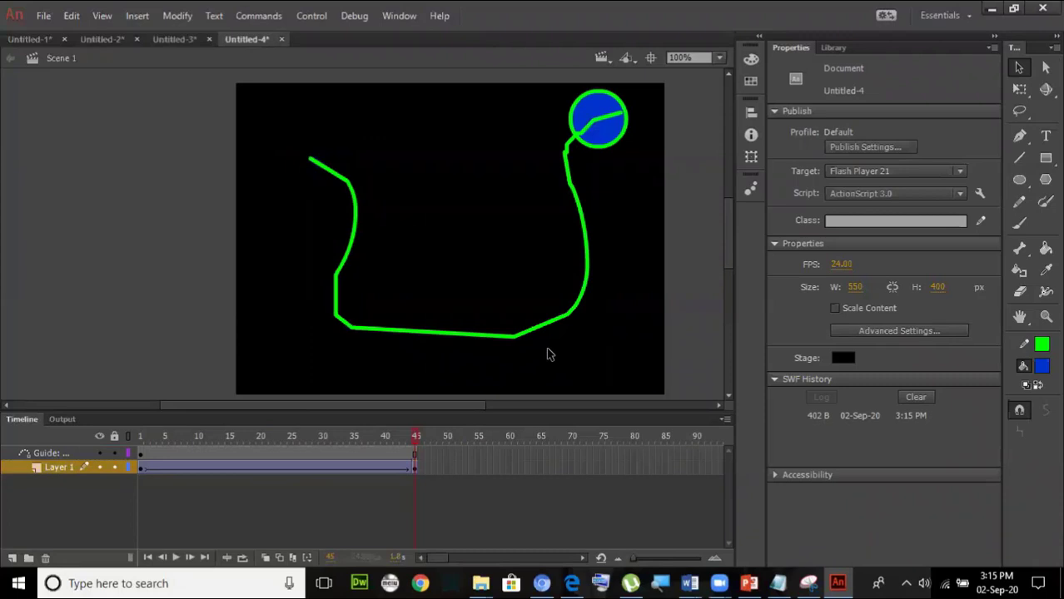
Step: Create a new ActionScript 3.0 document, 550 by 400 px at 24 fps, and set its stage colour to black
click(40, 16)
click(60, 33)
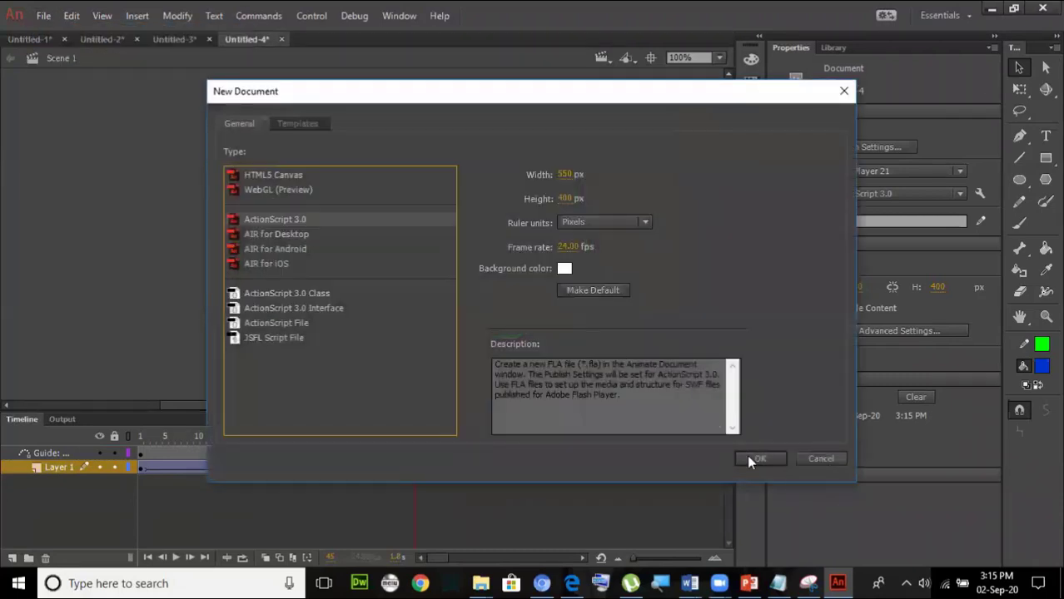
click(750, 459)
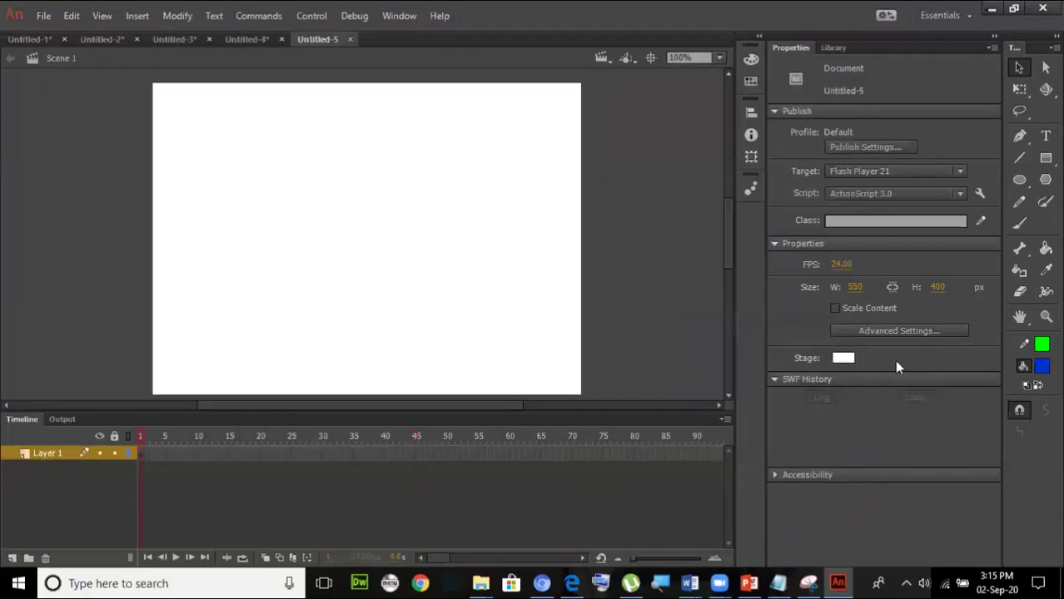
click(844, 358)
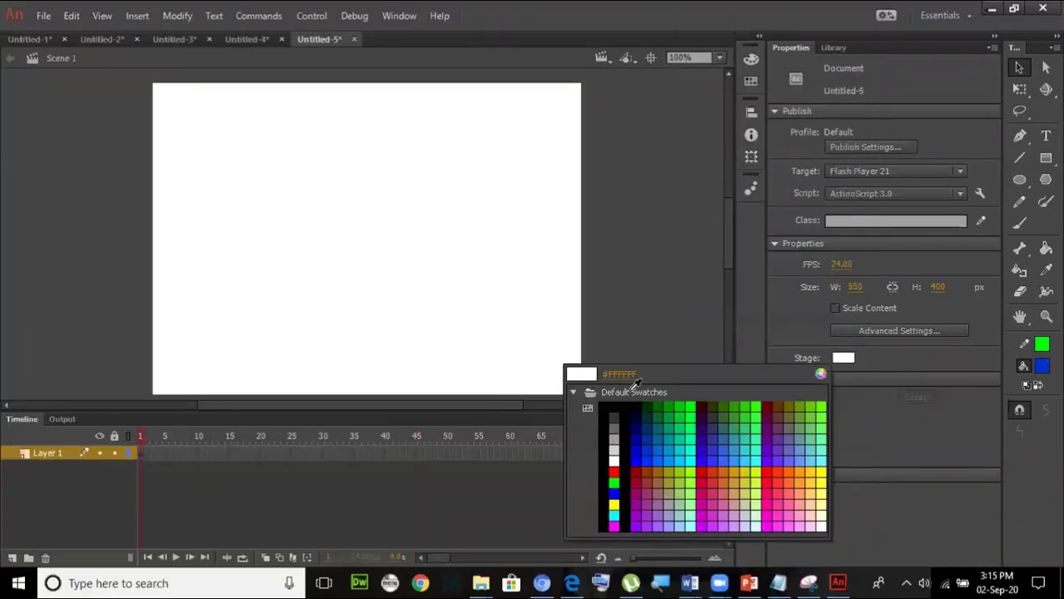
click(606, 406)
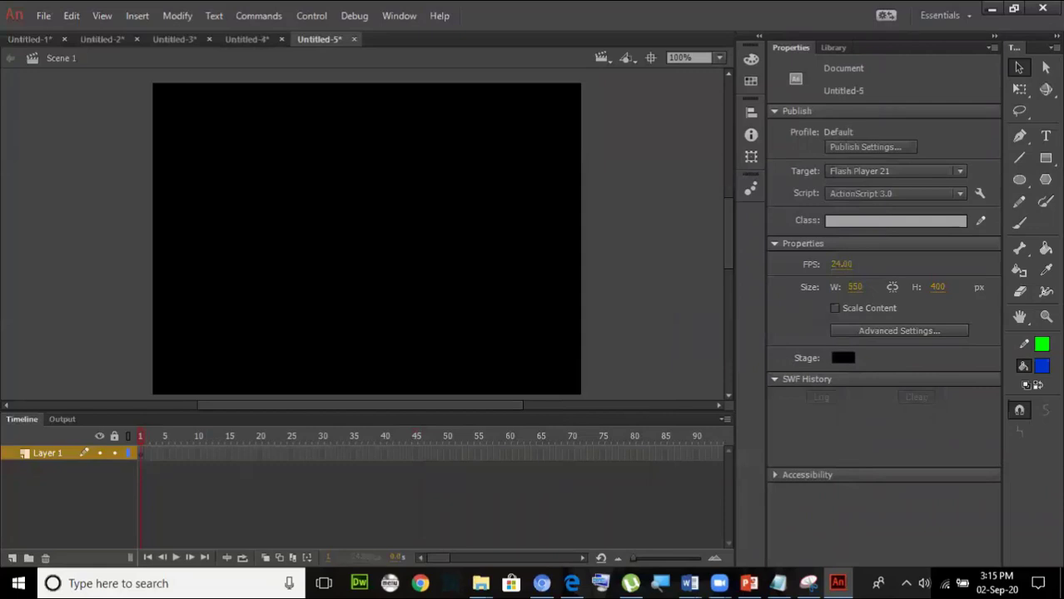
Step: Draw a small circle with a blue fill and a 5-point green stroke near the upper-left corner of the new stage
click(1019, 179)
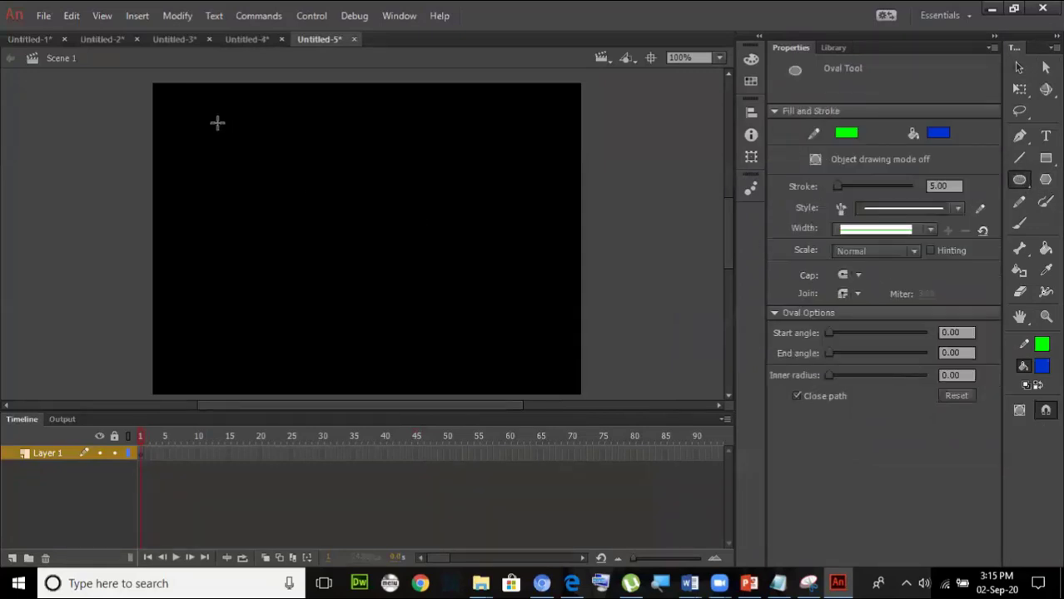
drag(217, 122, 267, 177)
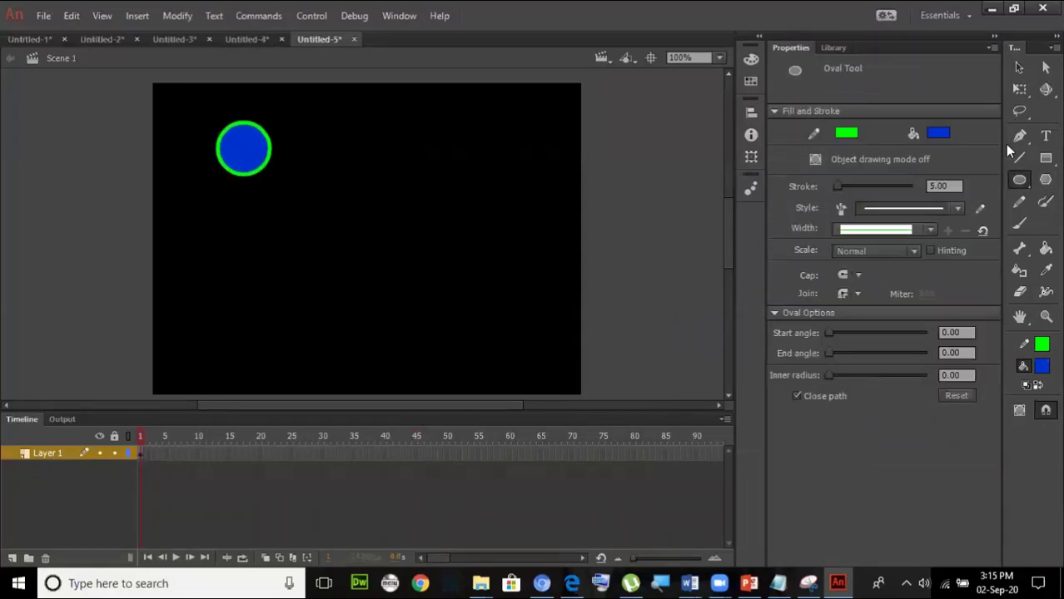
click(1018, 66)
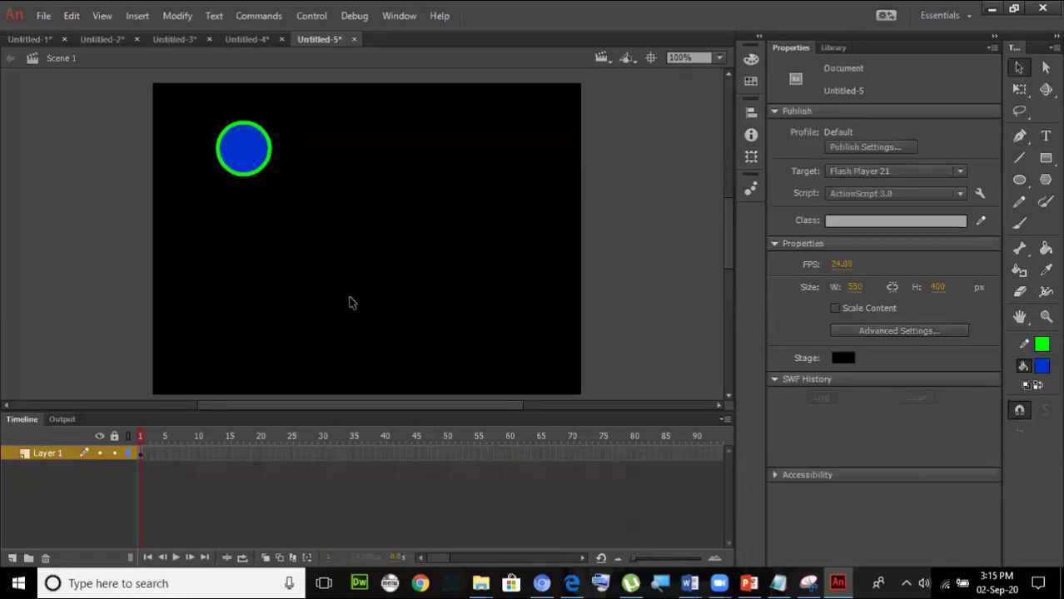
Step: Insert a keyframe at frame 50 of Layer 1
right_click(448, 456)
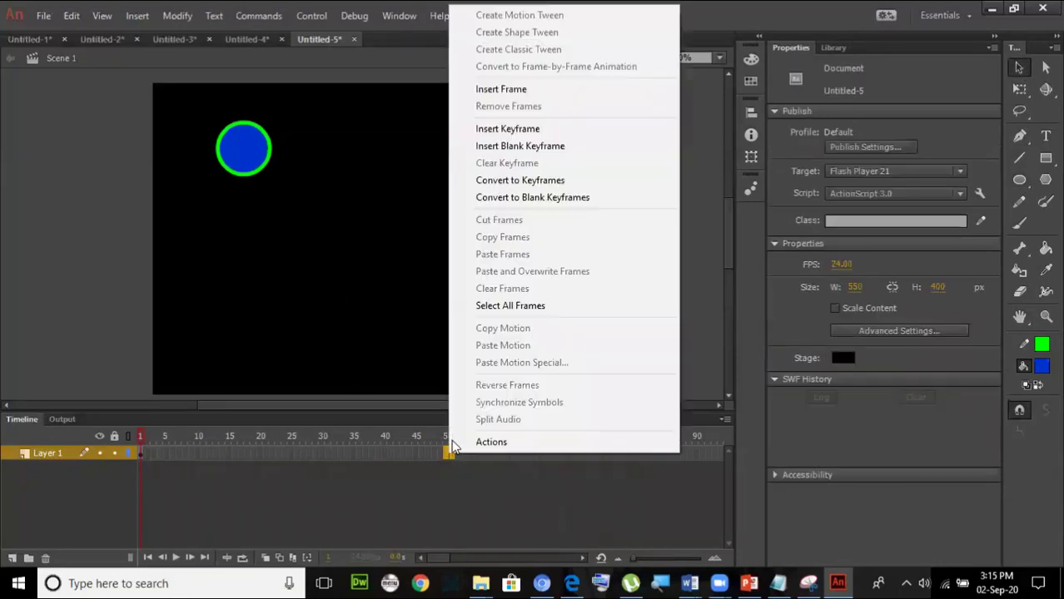
click(448, 456)
right_click(448, 457)
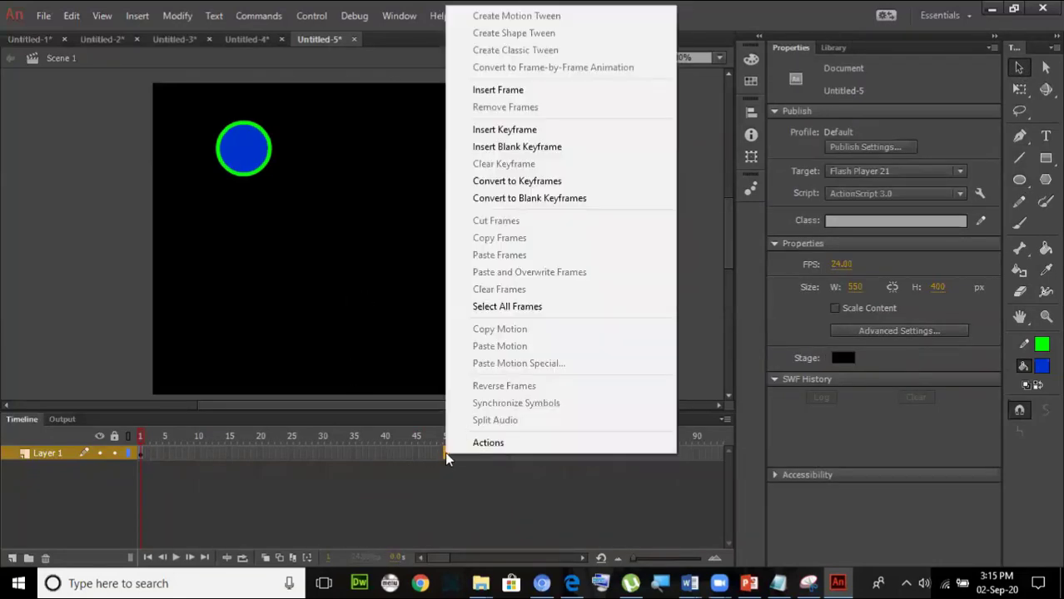
click(519, 130)
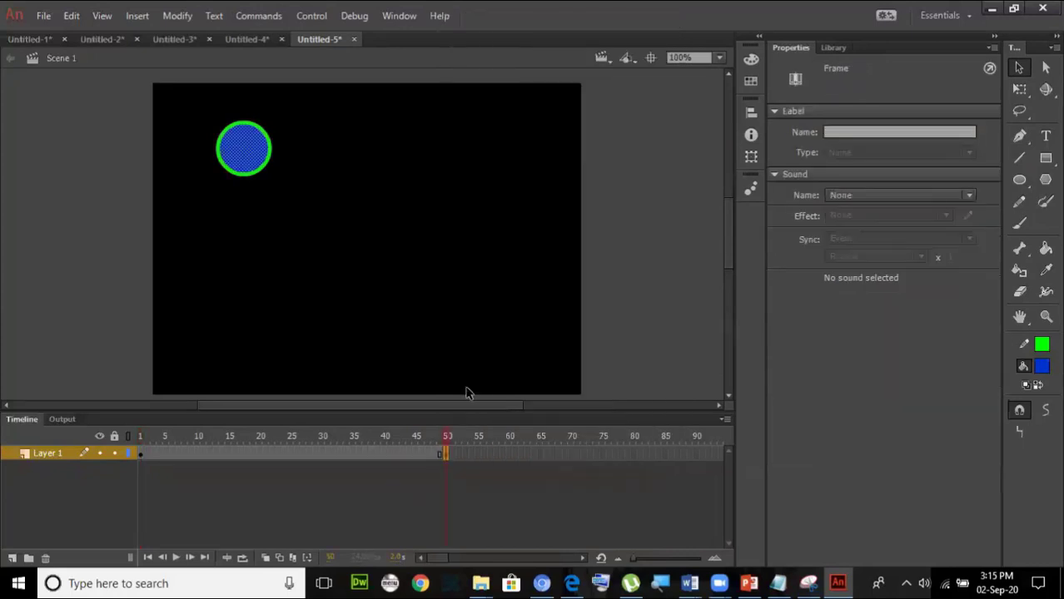
Step: Apply a classic tween to the keyframe at frame 50 and to the frame span between frames 1 and 50 of Layer 1
right_click(448, 456)
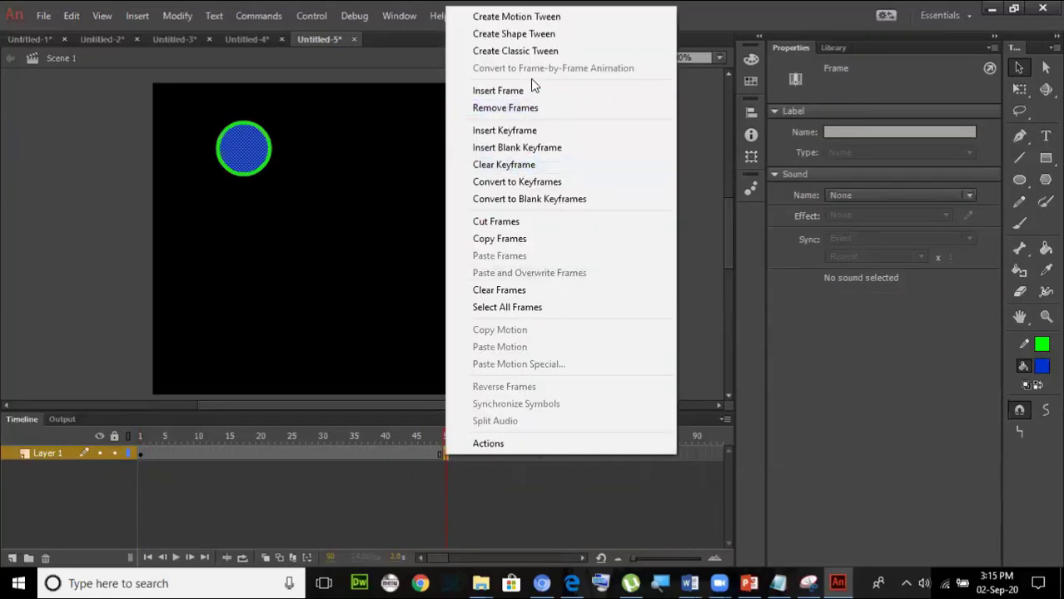
click(551, 53)
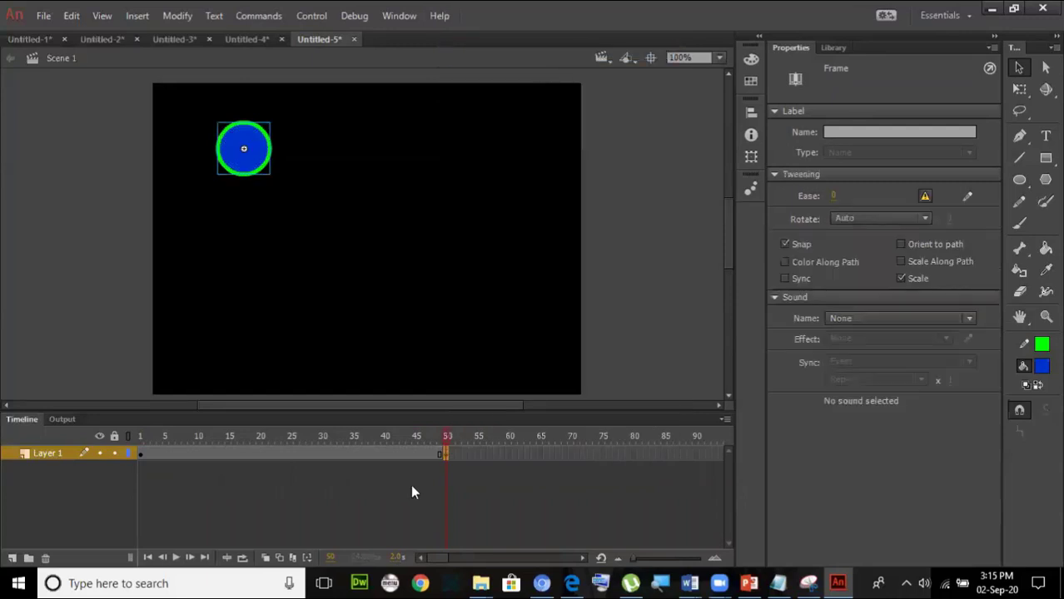
right_click(439, 459)
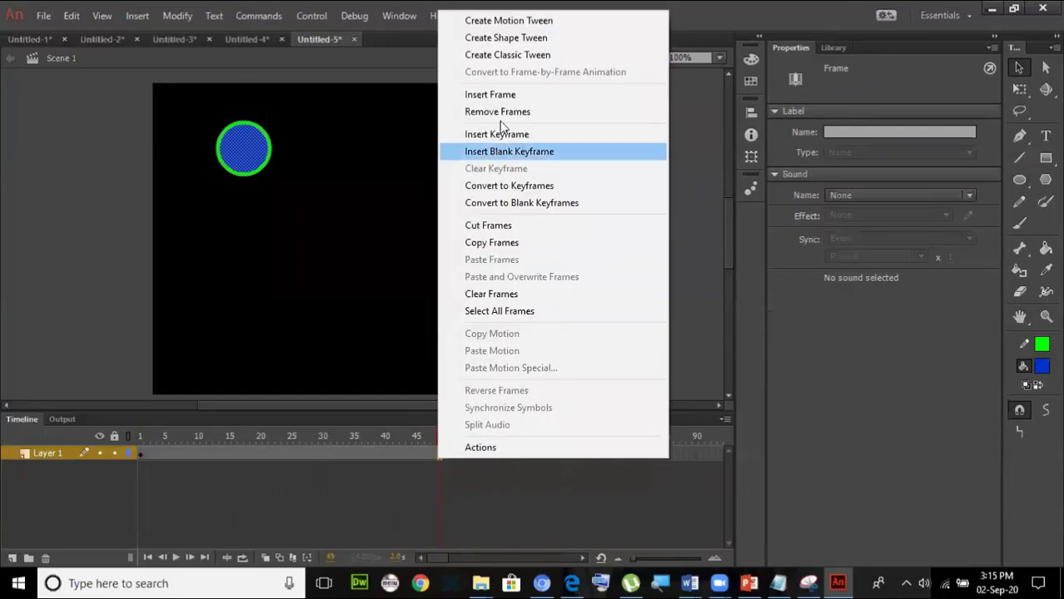
click(507, 53)
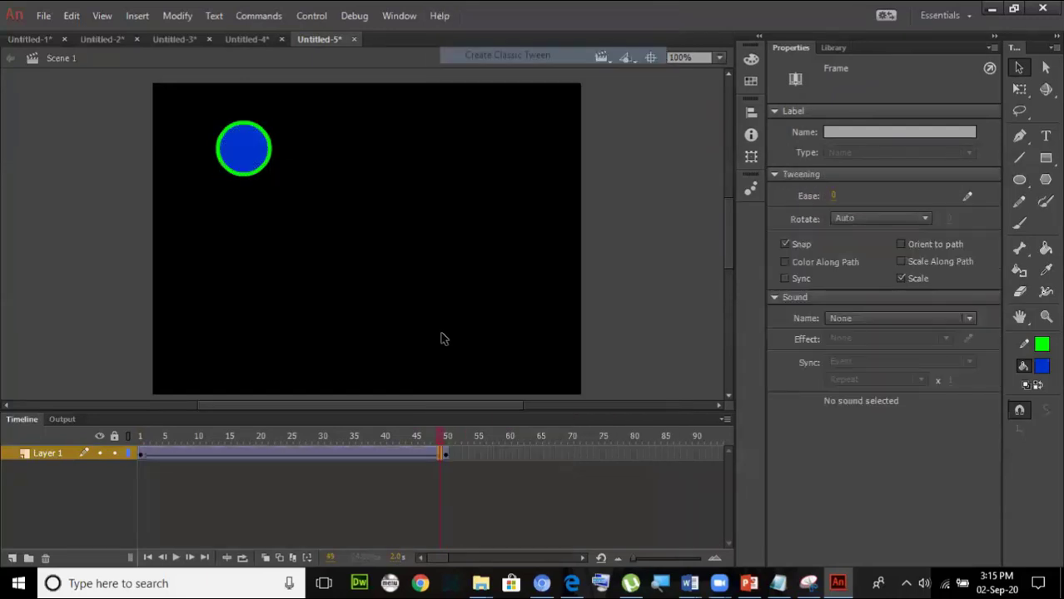
Step: Add a classic motion guide layer to Layer 1
click(445, 454)
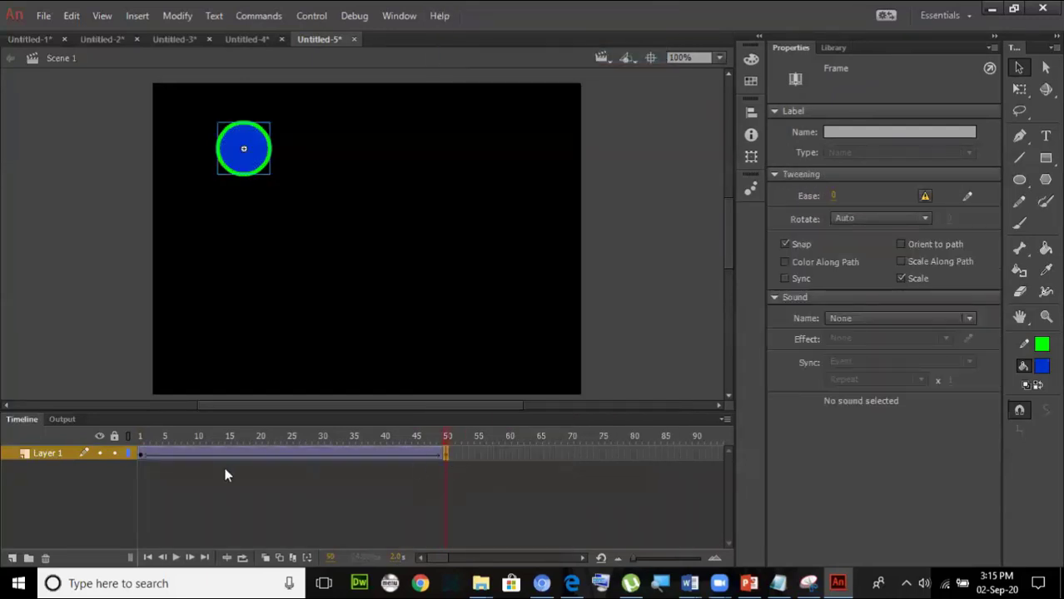
right_click(45, 451)
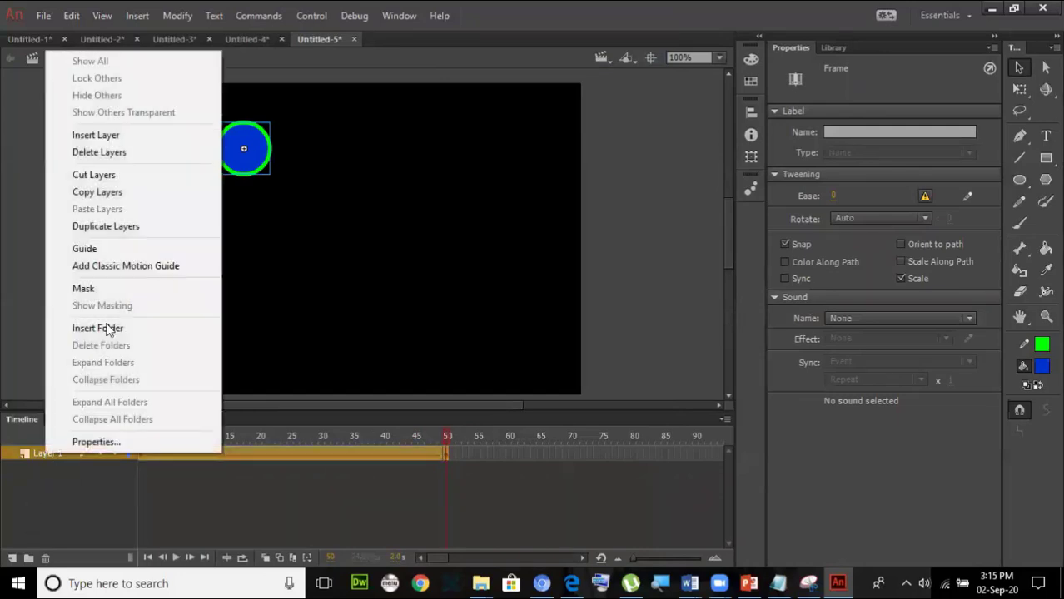
click(140, 268)
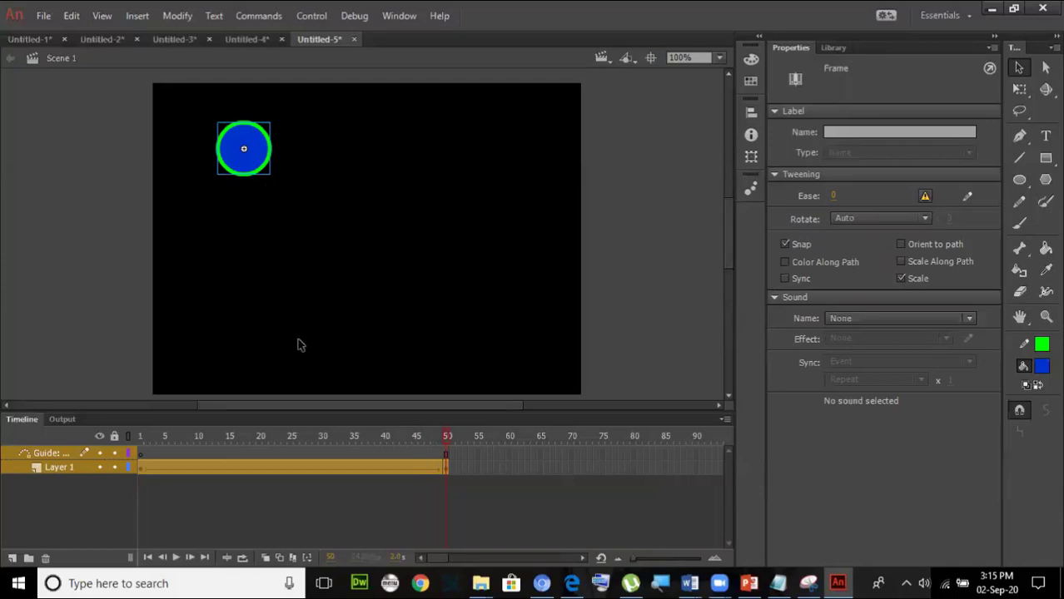
Step: Draw an oval about 443 by 212 px below the circle on the guide layer and delete its blue fill
click(1019, 181)
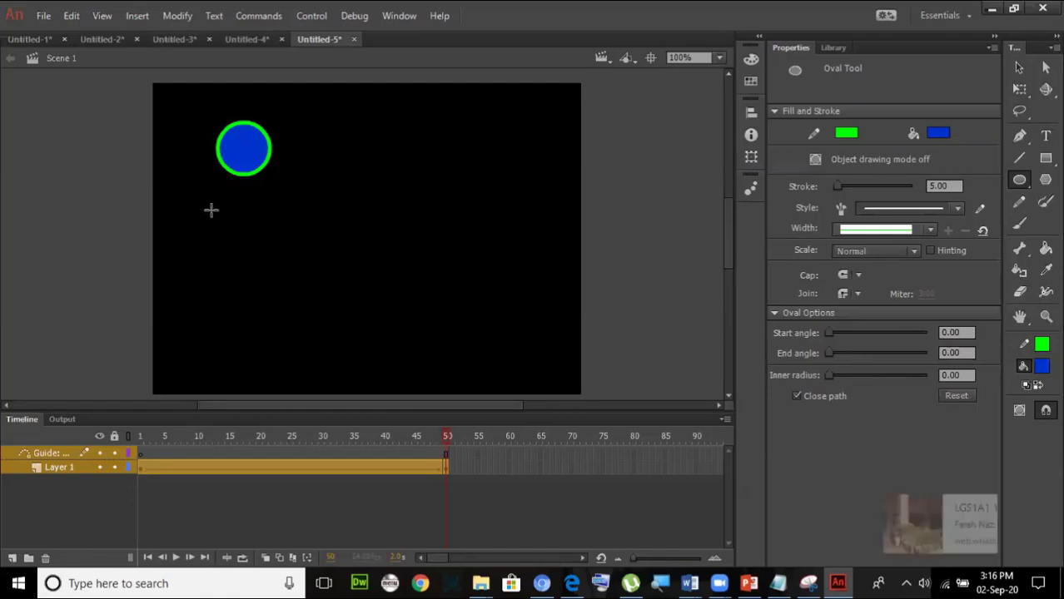
drag(208, 210, 555, 374)
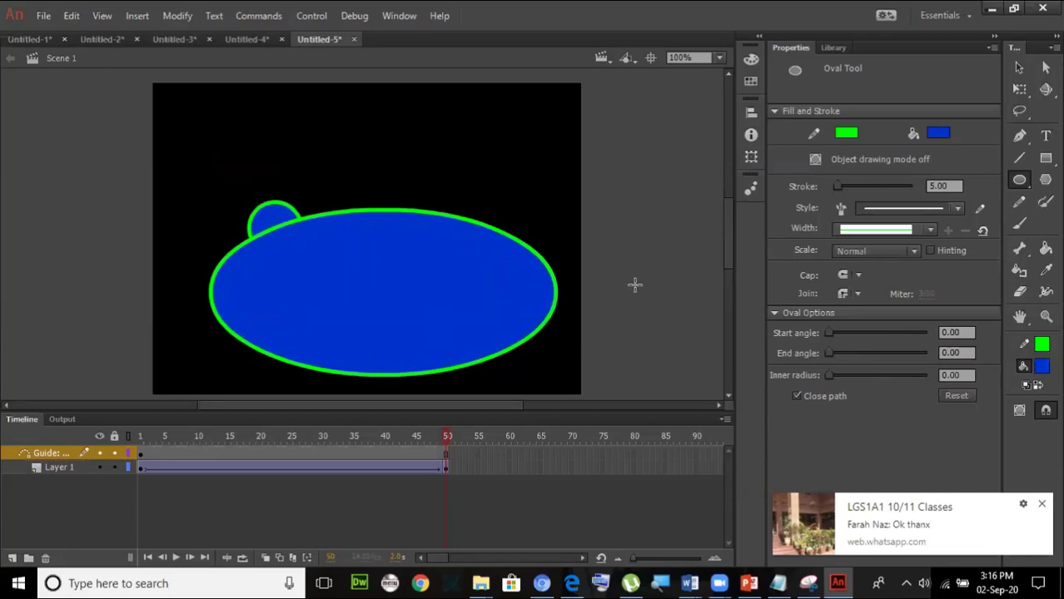
click(1019, 68)
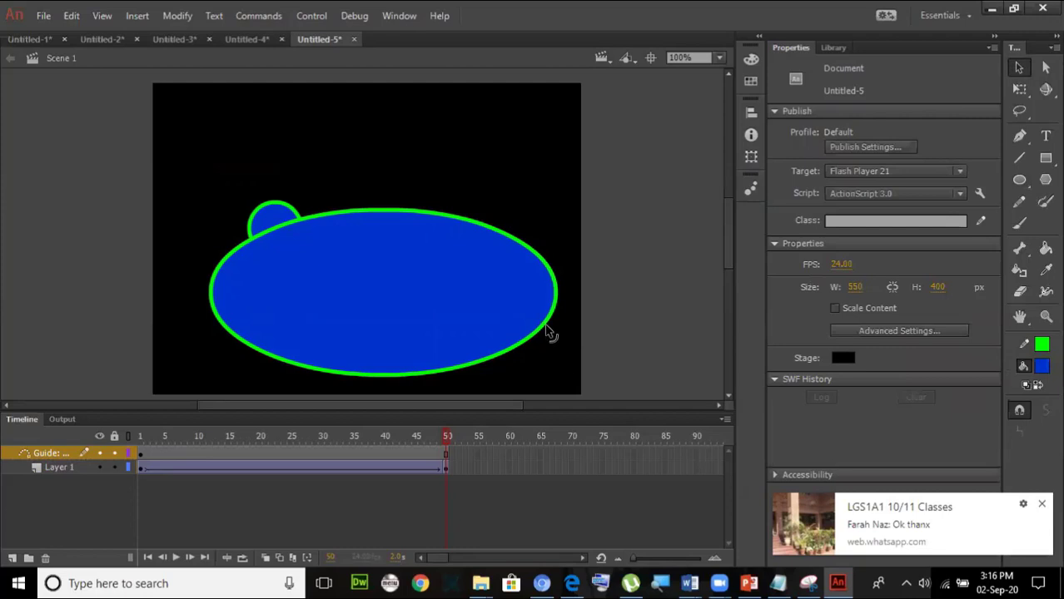
click(550, 329)
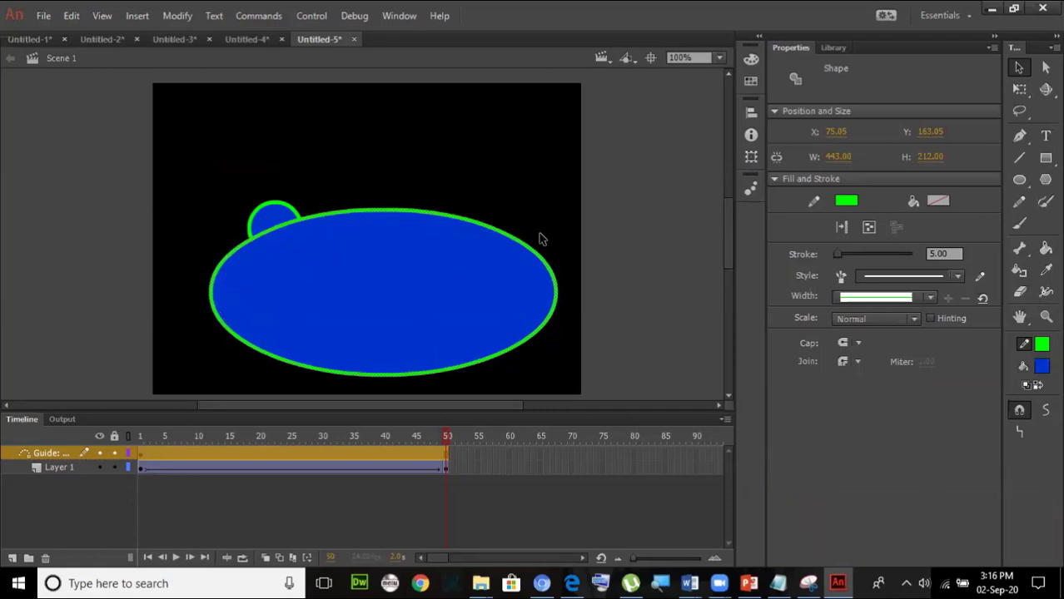
click(657, 270)
click(360, 311)
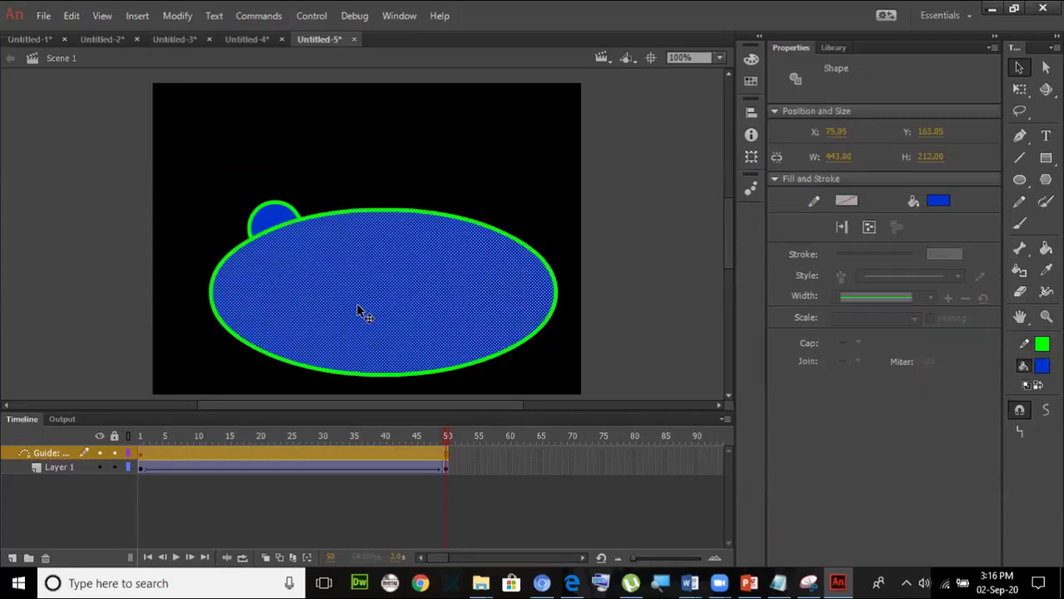
key(Delete)
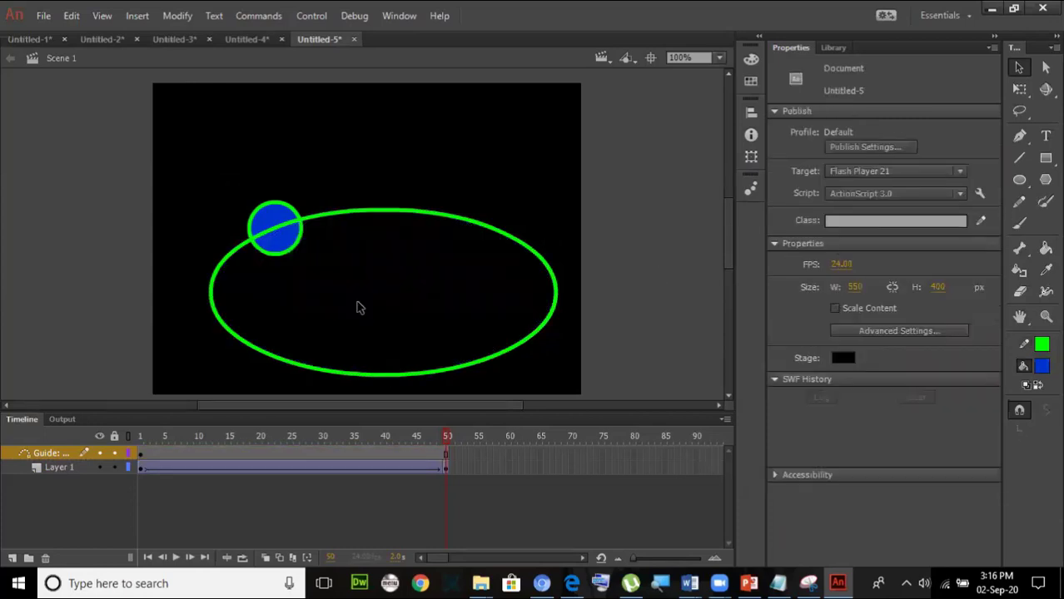
Step: Cut a small gap in the upper part of the oval guide outline, just right of the circle
key(ctrl+equal)
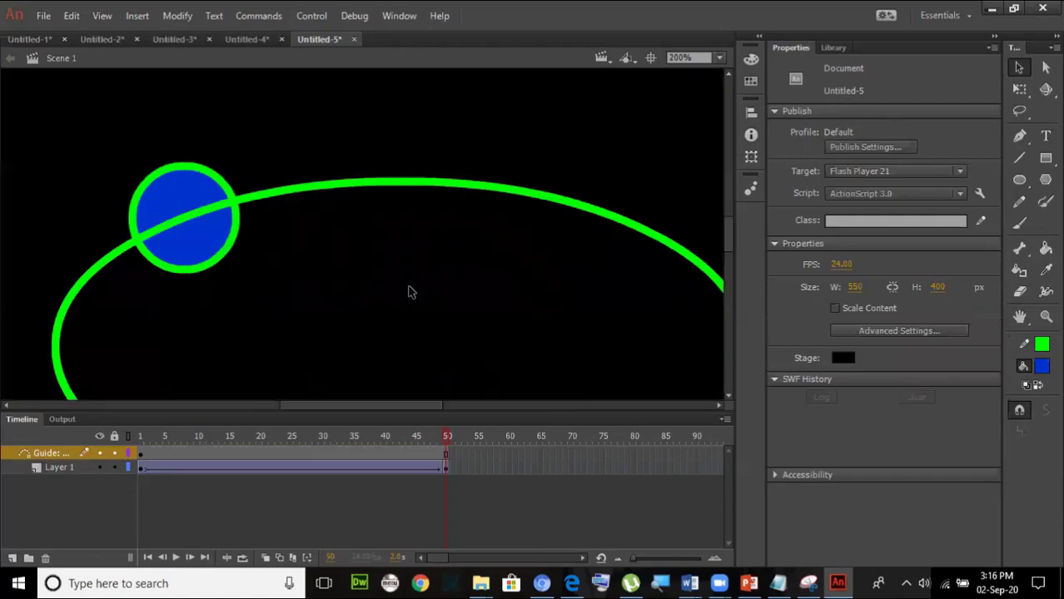
key(ctrl+minus)
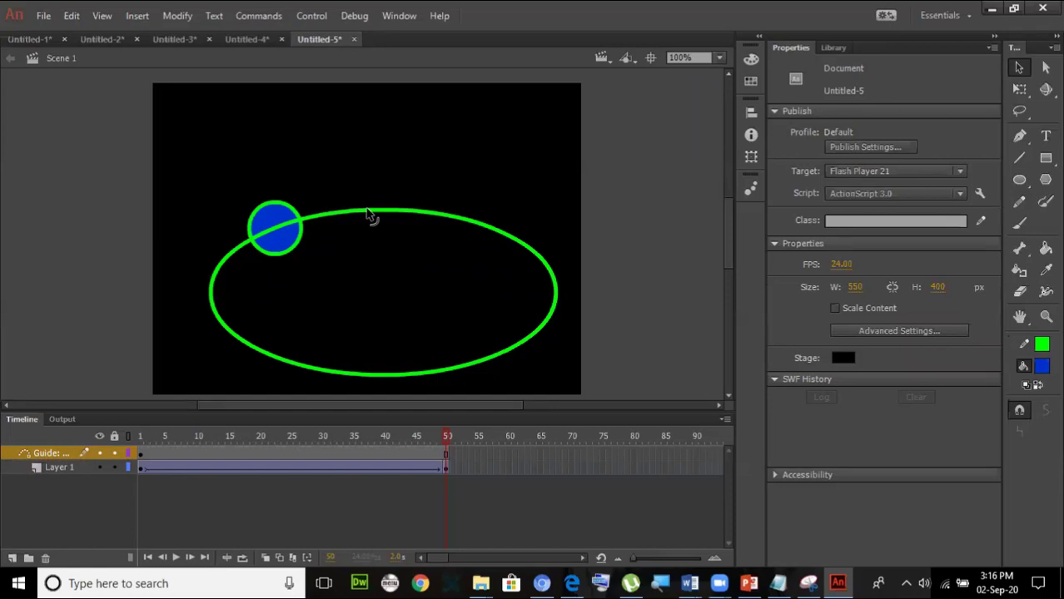
key(ctrl+equal)
key(ctrl+equal)
key(ctrl+equal)
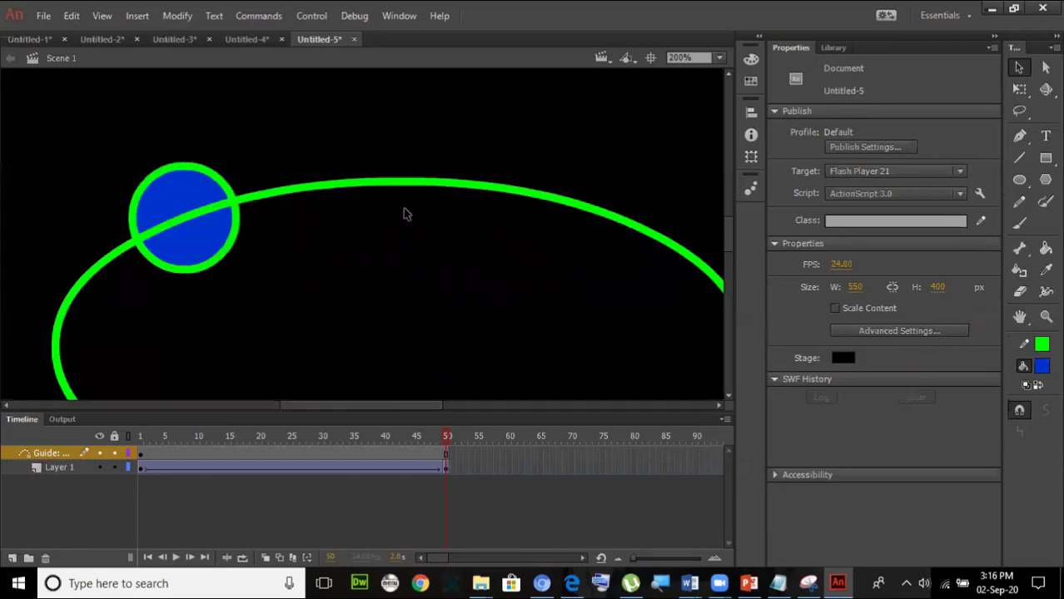
scroll(548, 228, up, 2)
scroll(549, 233, up, 2)
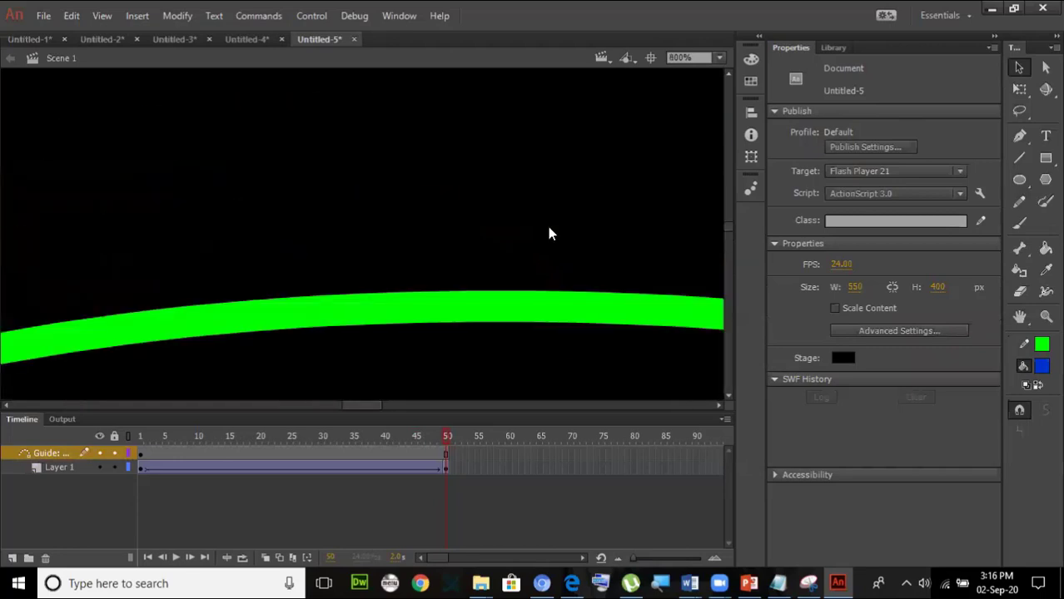
key(ctrl+minus)
drag(289, 222, 308, 317)
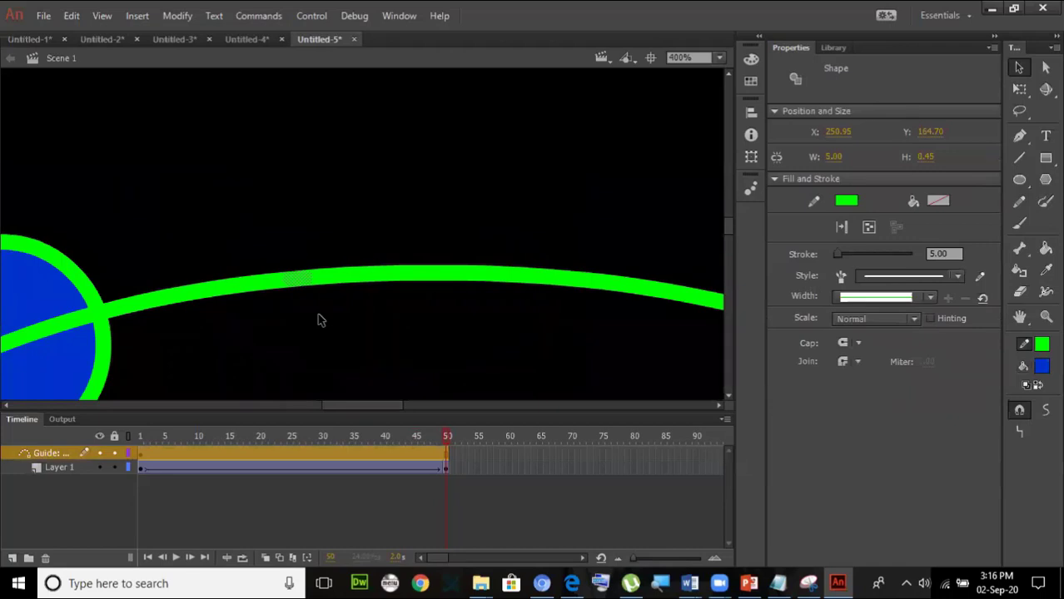
key(Delete)
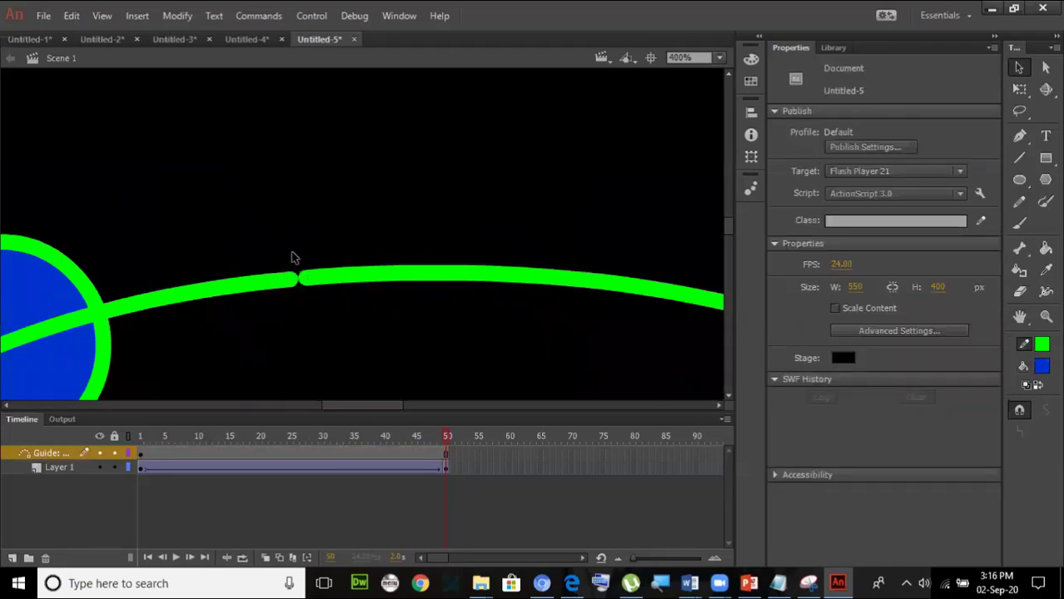
drag(281, 227, 314, 331)
key(Delete)
Step: Place the Layer 1 circle on the guide path near the gap's left end at frame 1 and past its right end at frame 50
click(143, 467)
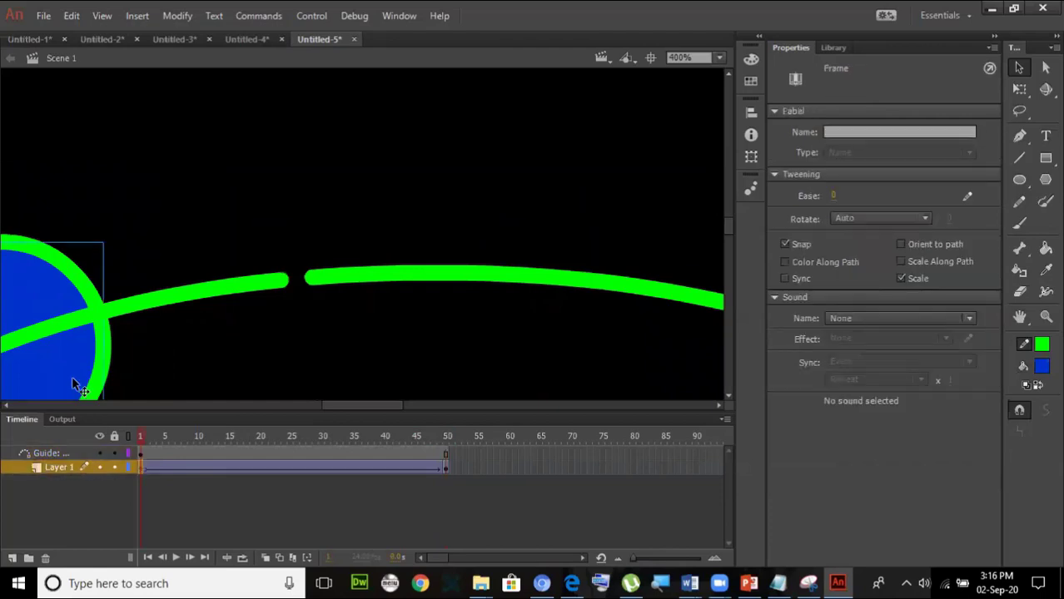
drag(83, 364, 330, 310)
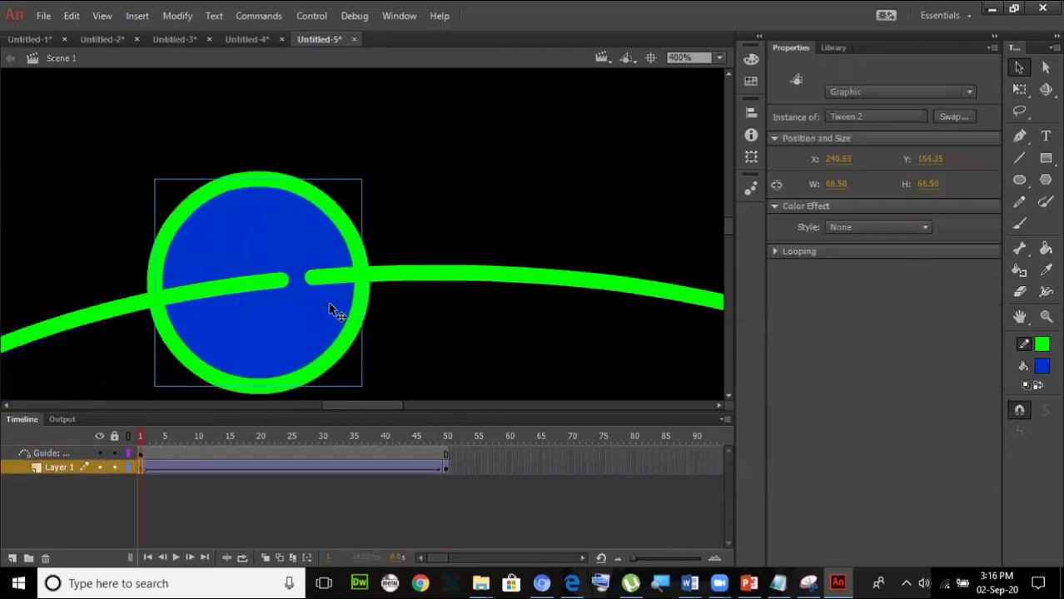
click(446, 469)
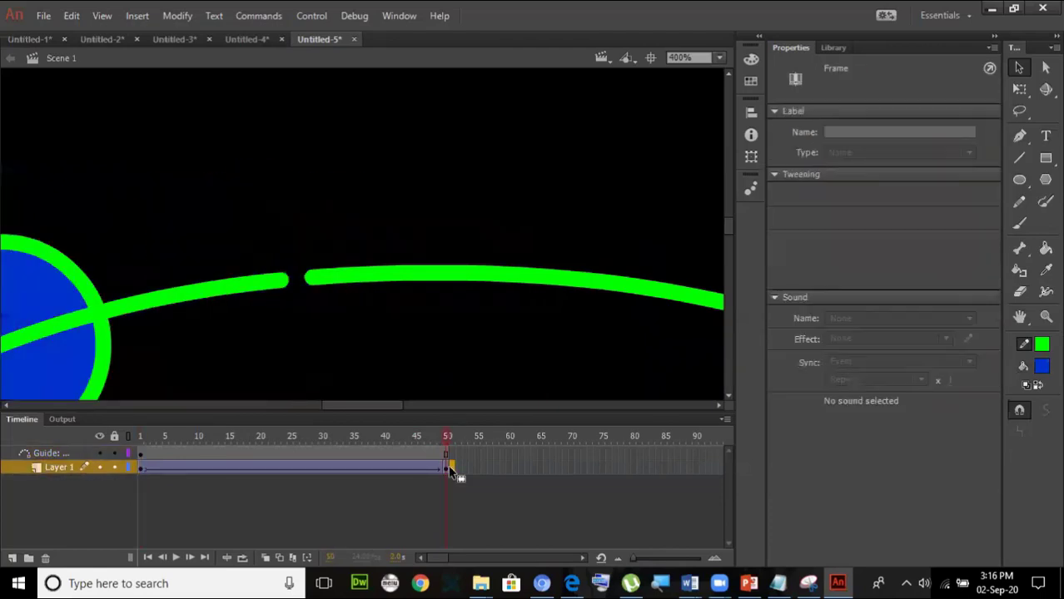
drag(83, 384, 470, 323)
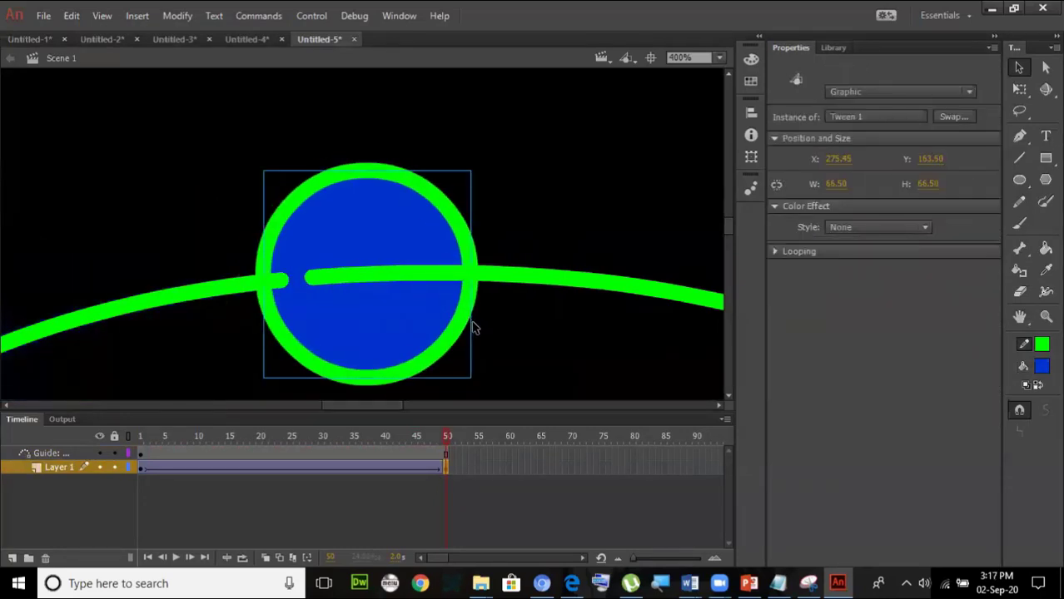
key(ctrl+minus)
key(ctrl+minus)
key(ctrl+minus)
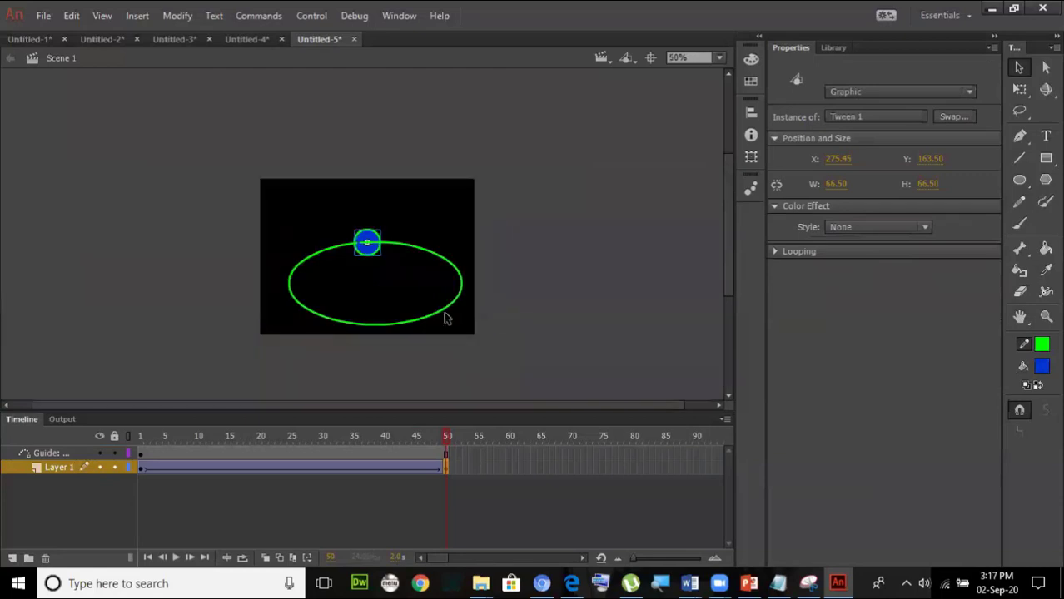
key(ctrl+equal)
key(ctrl+equal)
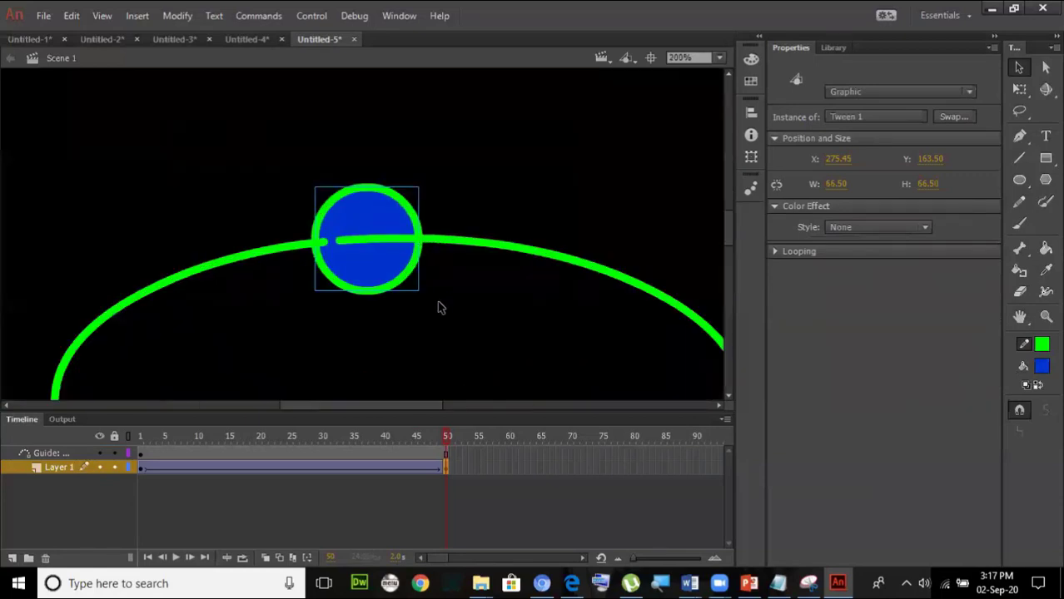
Step: Nudge the circle at frame 50 left to X 261.50, Y 163.95, onto the right end of the guide path's gap
key(ctrl+minus)
key(Left)
key(Left)
key(Left)
key(Left)
key(Left)
key(Left)
key(Left)
key(Left)
key(Left)
key(Left)
key(Left)
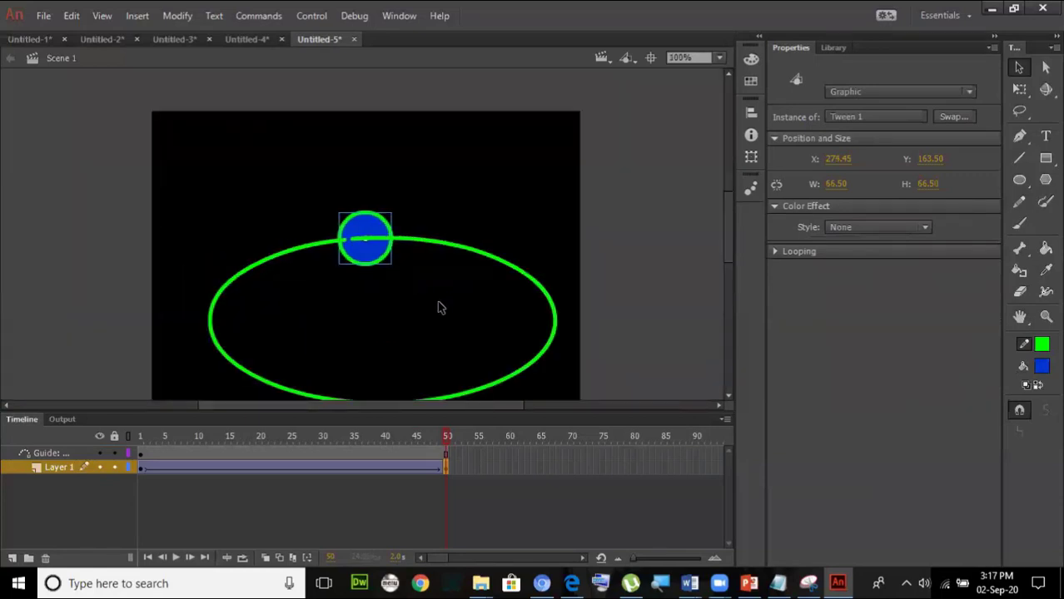
key(Left)
key(Left)
key(Left)
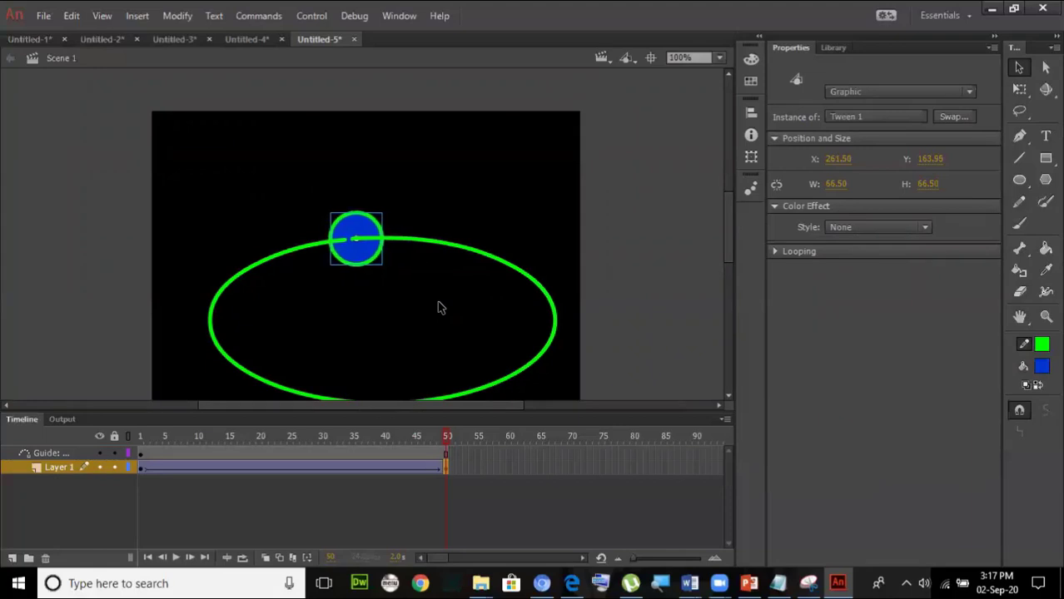
Step: Nudge the circle at frame 1 right onto the left end of the guide path's gap and play the animation
click(141, 468)
key(Right)
key(Right)
key(Right)
key(Right)
key(Right)
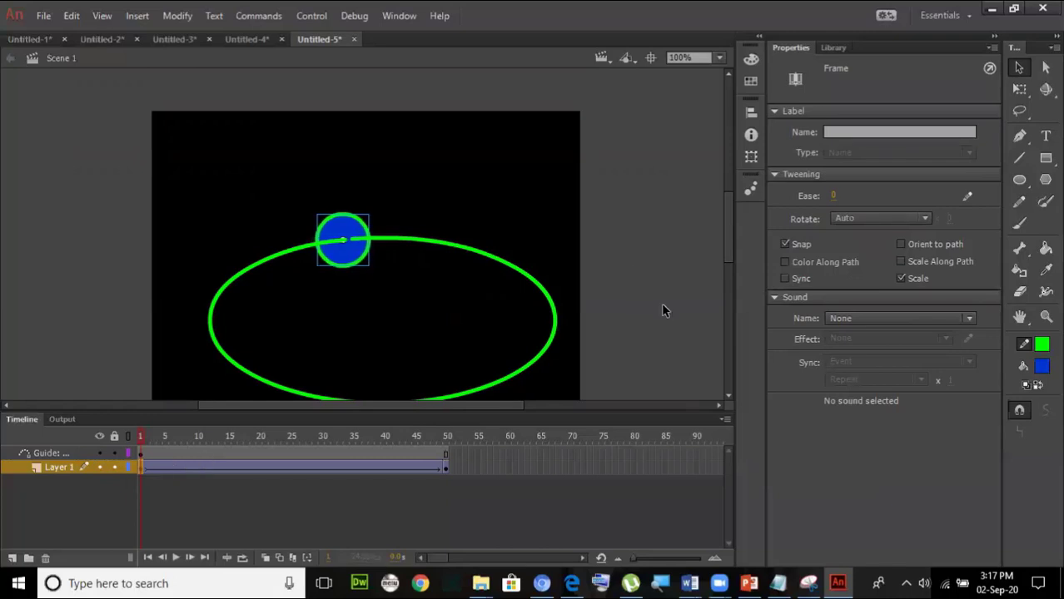
key(Return)
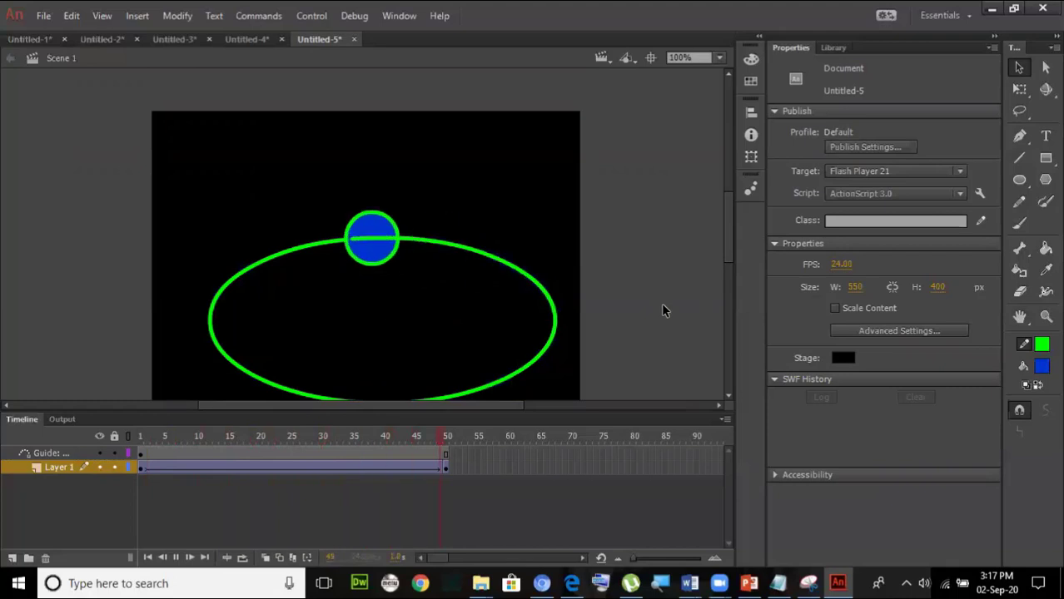
scroll(728, 220, down, 2)
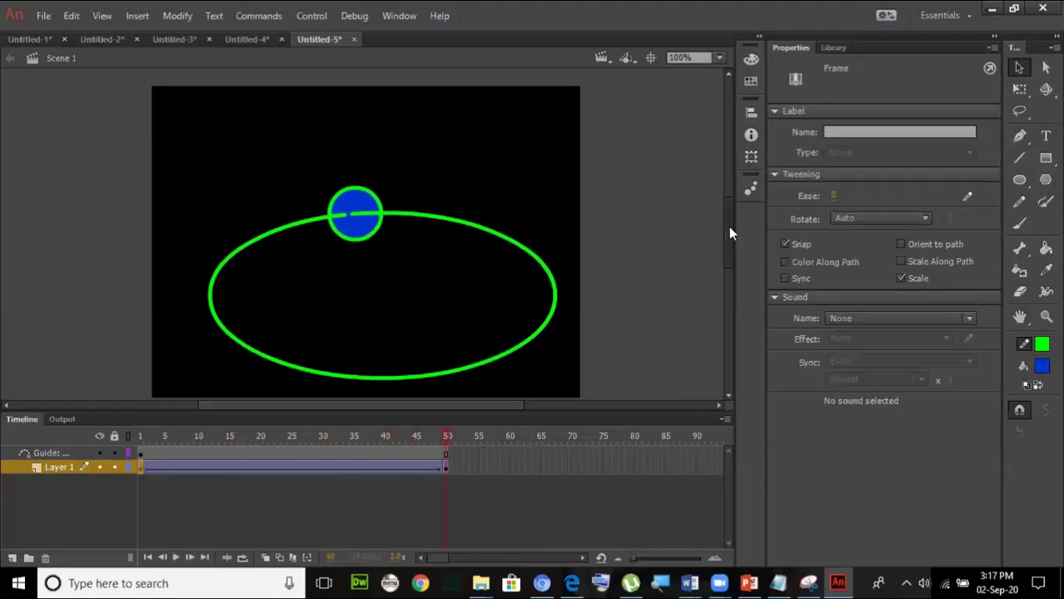
Step: Rotate the circle and oval guide together slightly counterclockwise at frame 50 and move them up and left to X 52.90, Y 87.35
drag(154, 118, 589, 391)
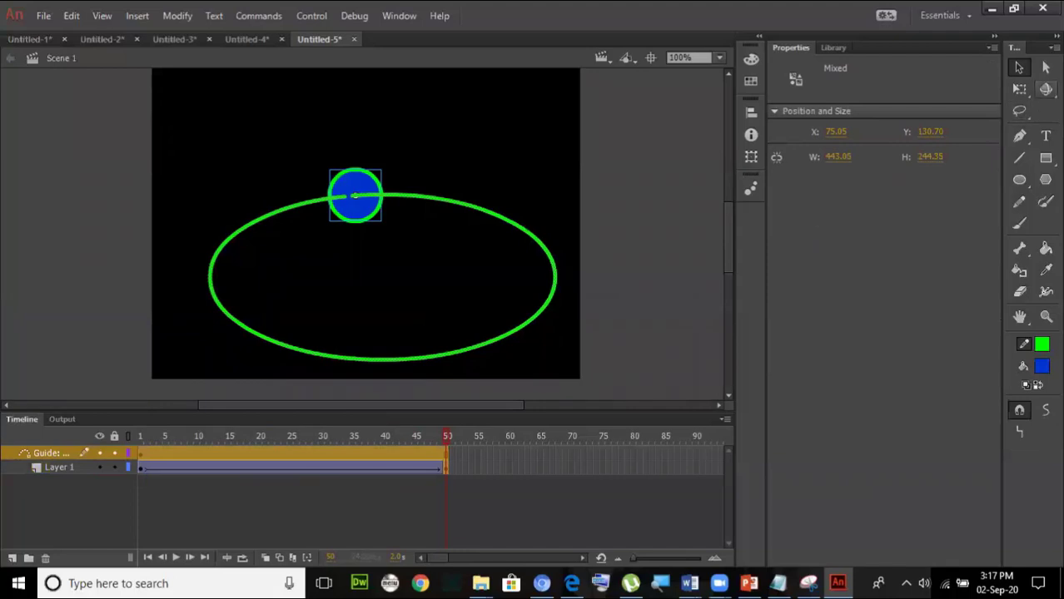
click(1045, 89)
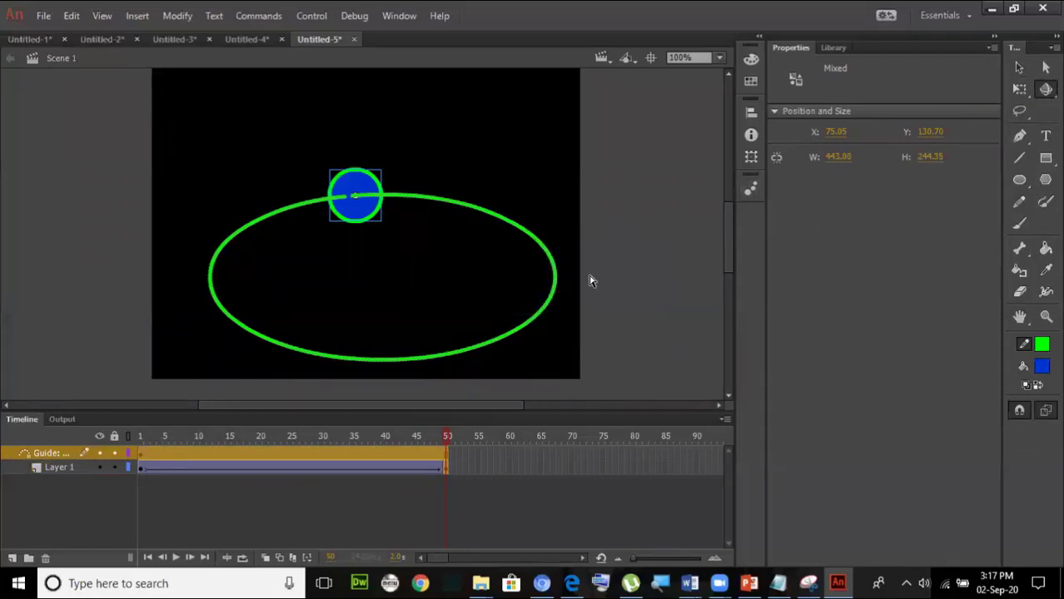
click(1019, 89)
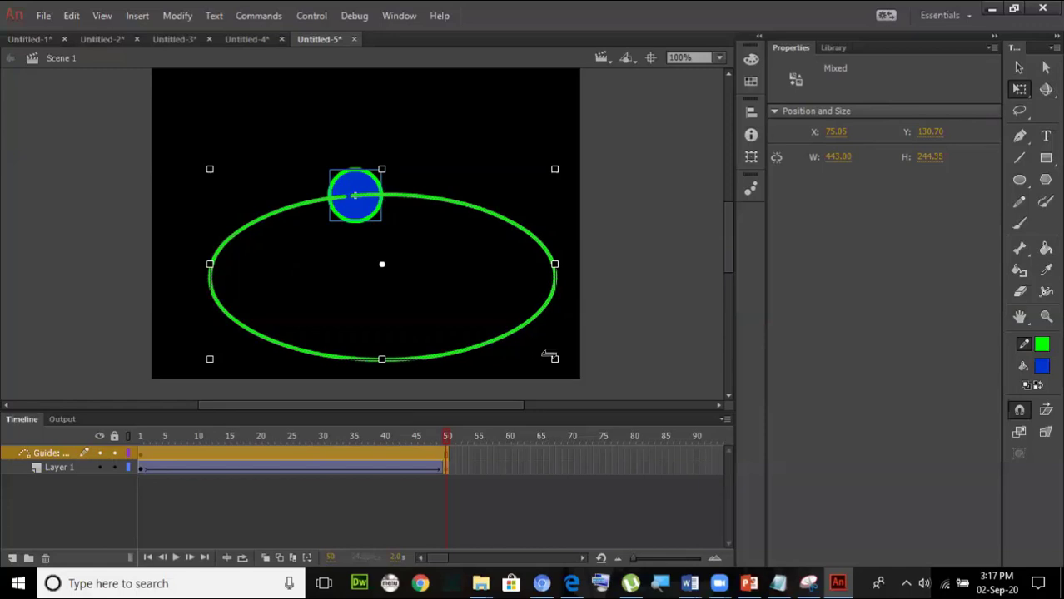
drag(550, 356, 599, 333)
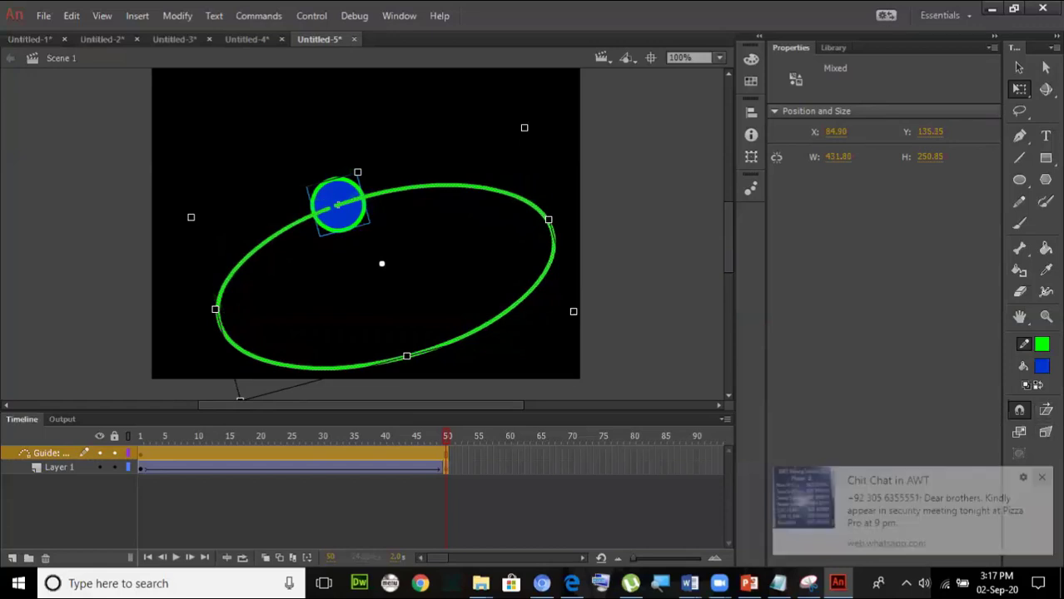
drag(337, 219, 314, 165)
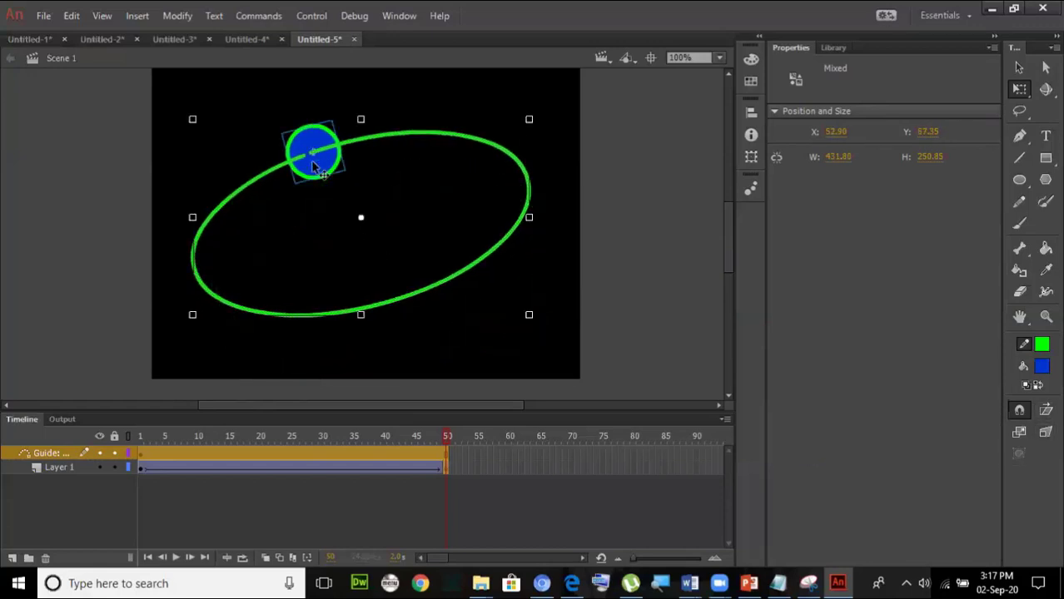
Step: Return to frame 1 of Layer 1, test the movie, and close the preview
click(141, 470)
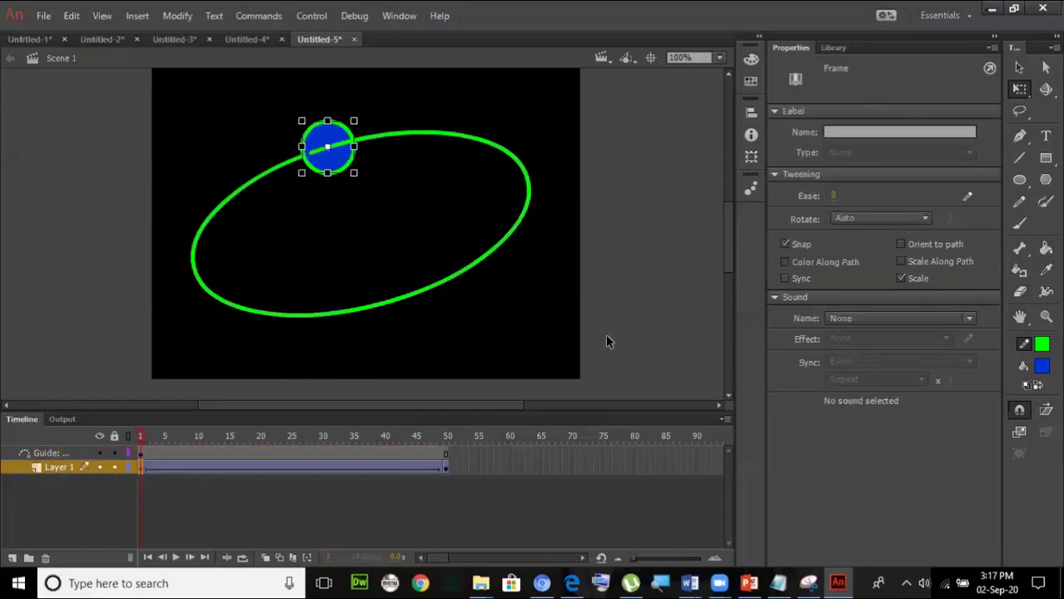
key(ctrl+Return)
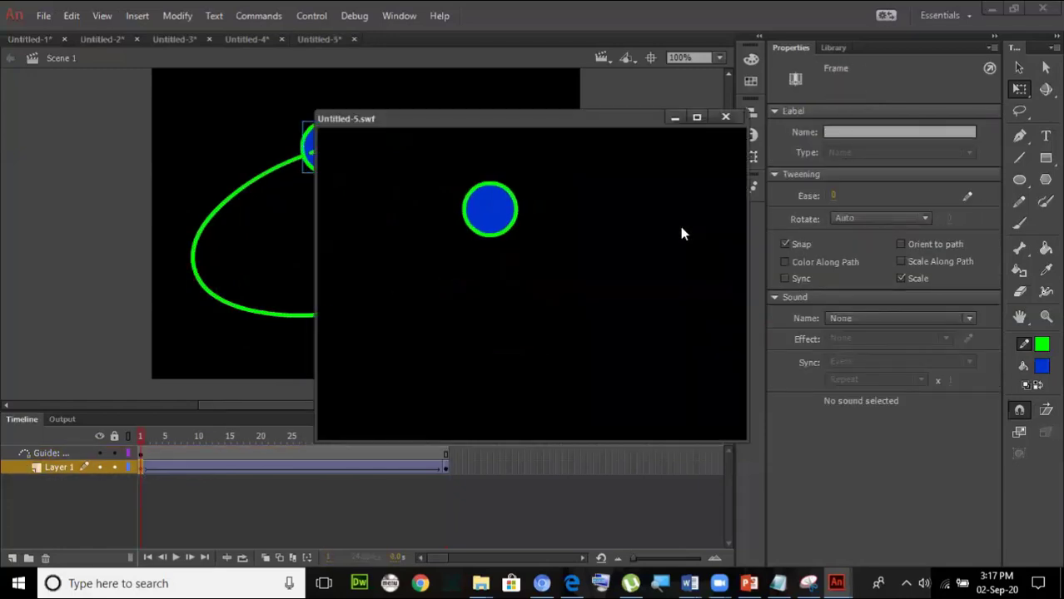
click(726, 117)
Step: Check Layer 1's tween span with the Selection tool and play the animation on the stage
click(1018, 67)
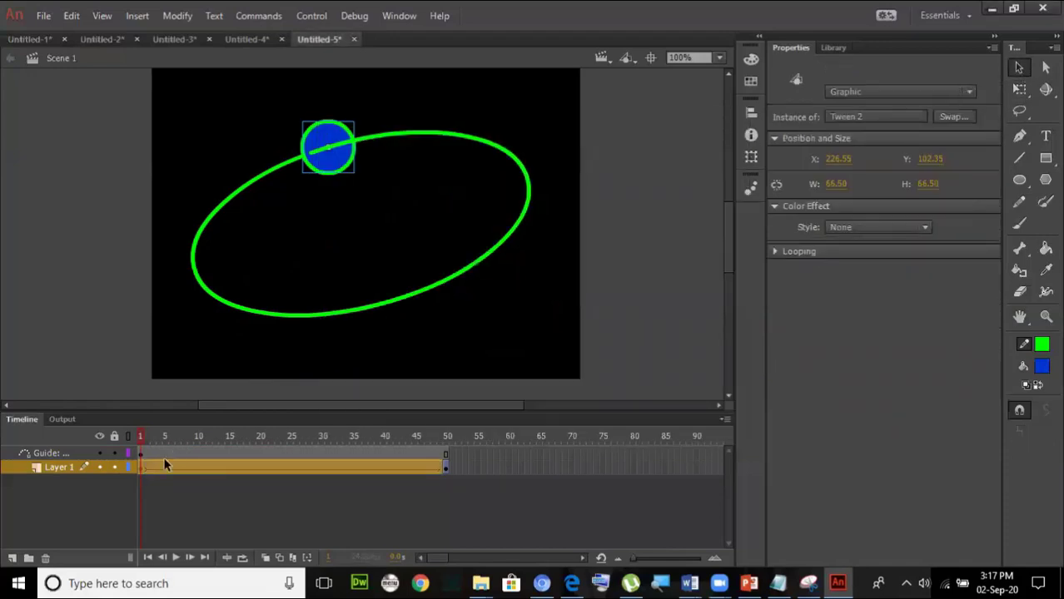
click(139, 475)
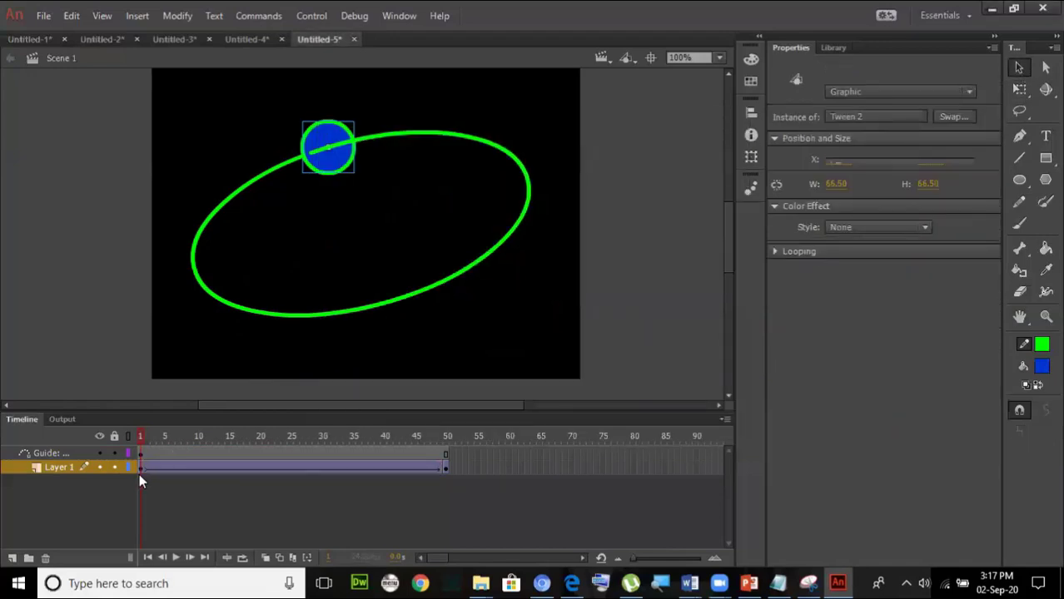
click(383, 469)
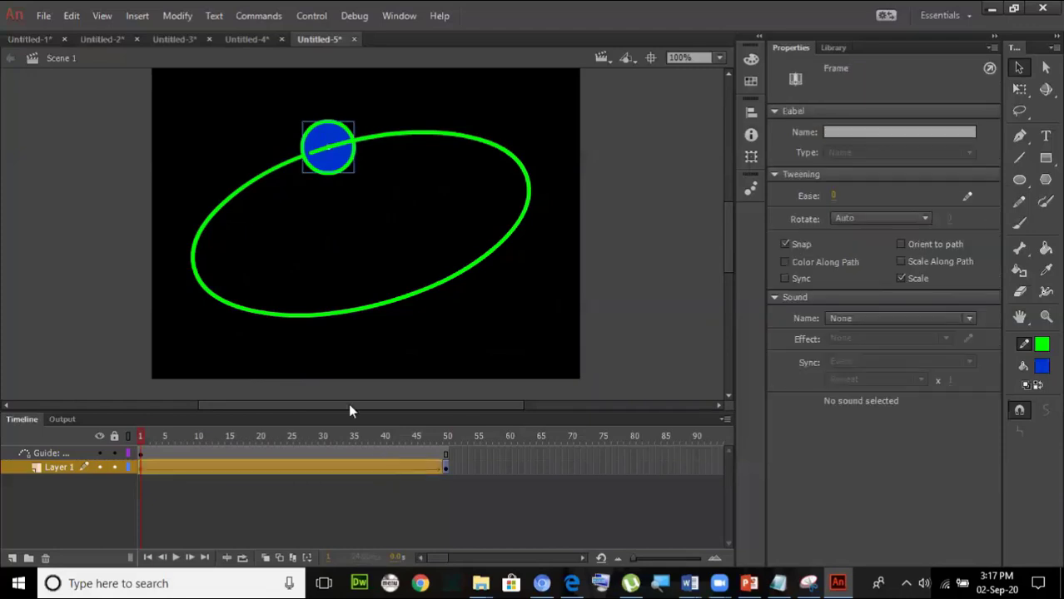
key(Return)
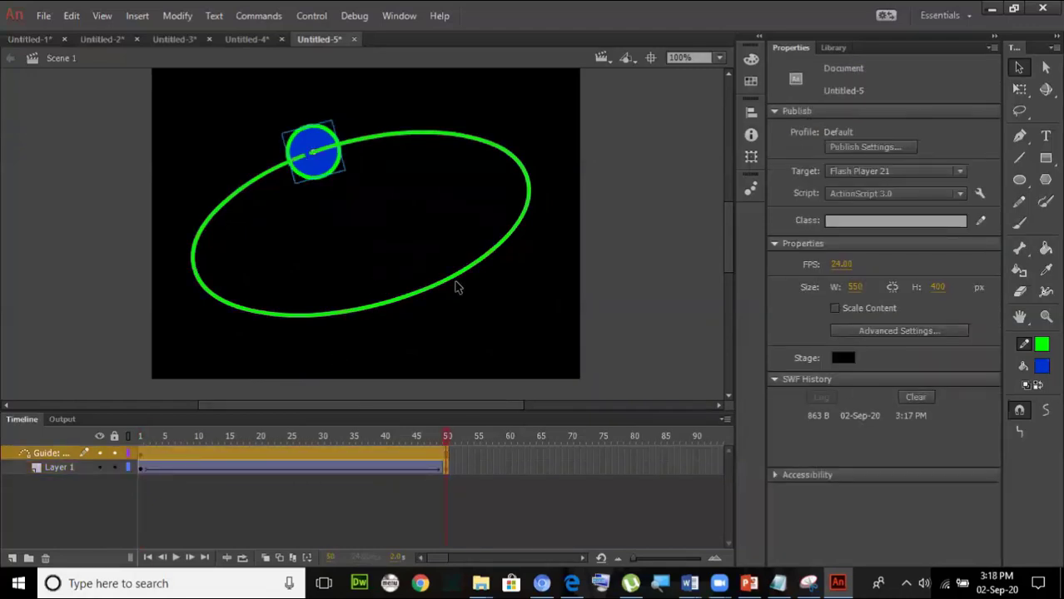
key(Return)
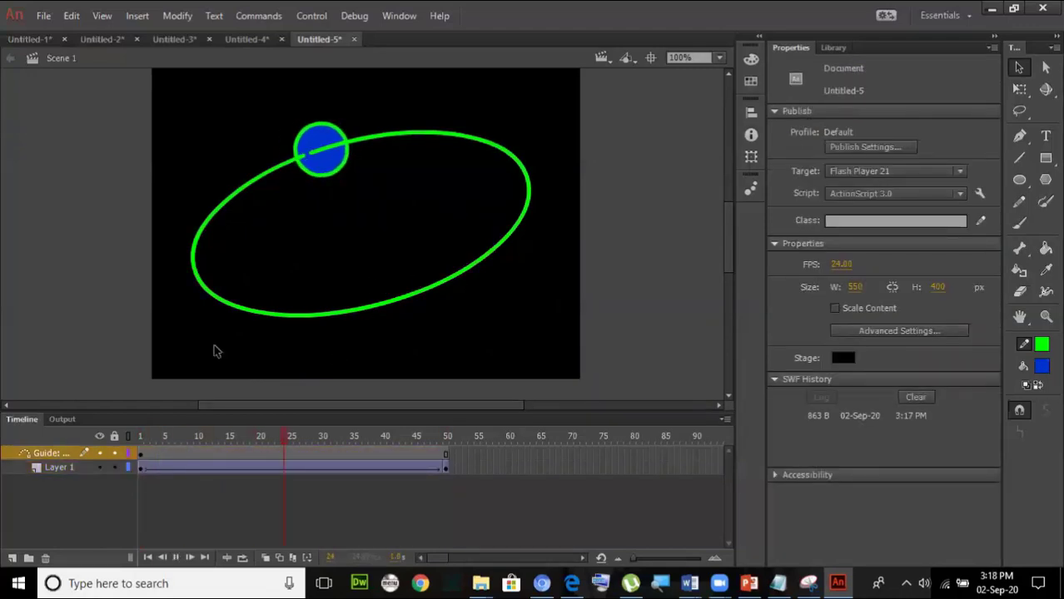
Step: Move the circle at frame 1 onto the guide path's left side of the gap at about X 182, Y 117, and test the movie
click(142, 471)
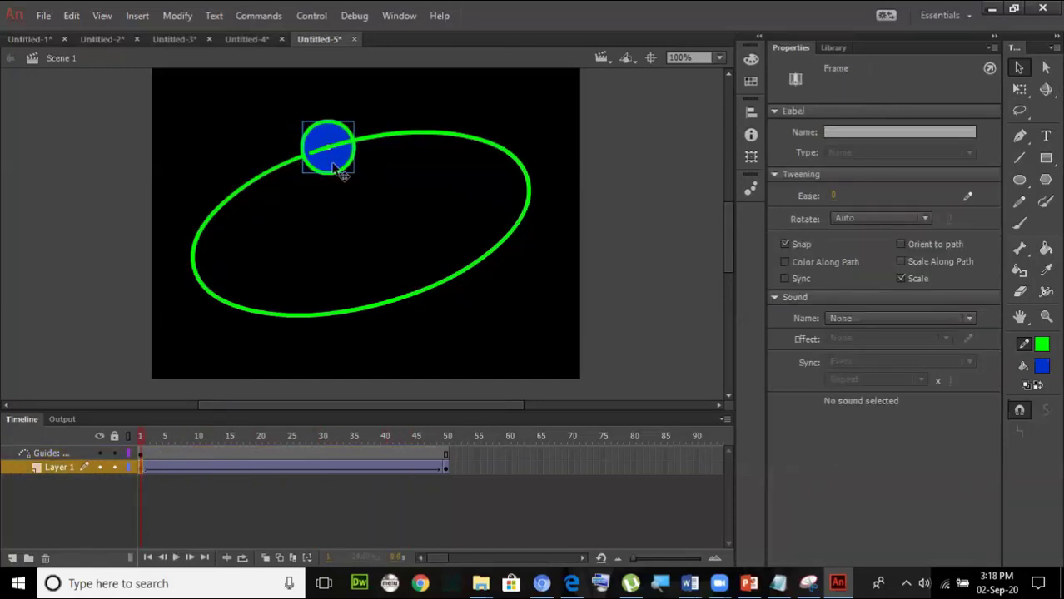
drag(341, 175, 295, 181)
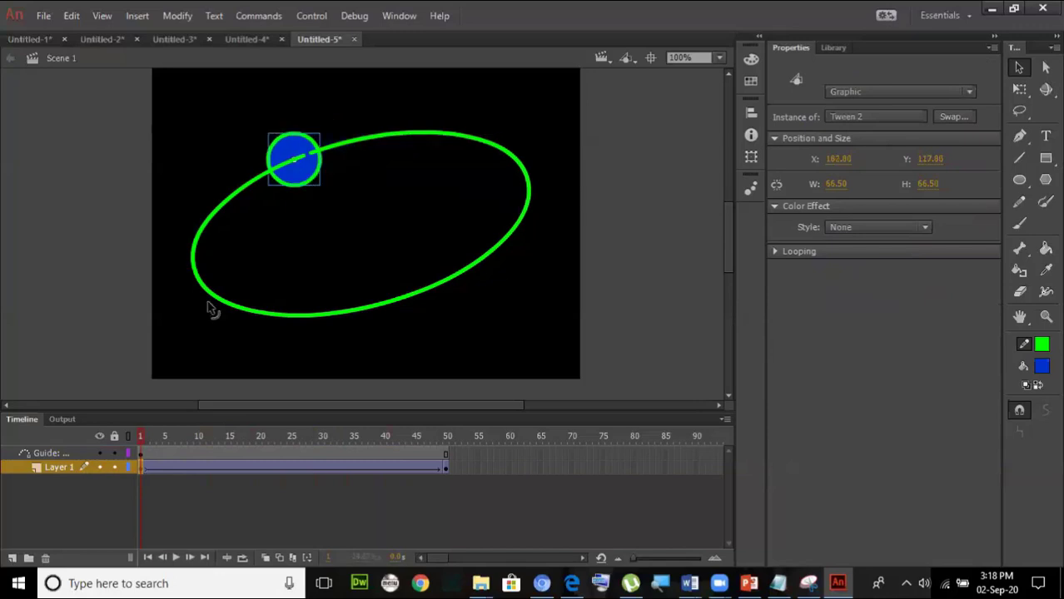
click(444, 467)
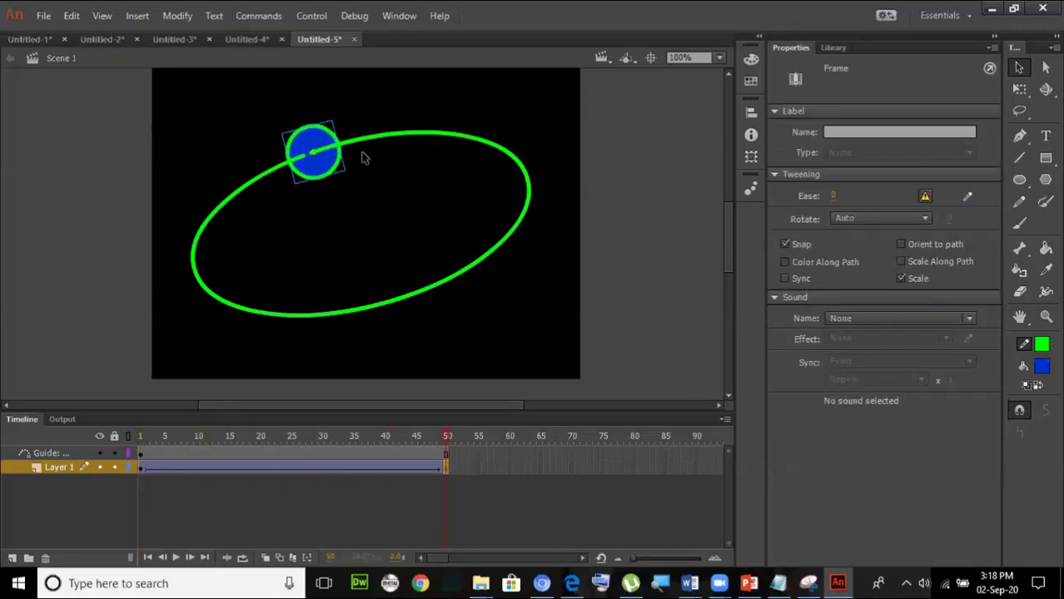
key(Return)
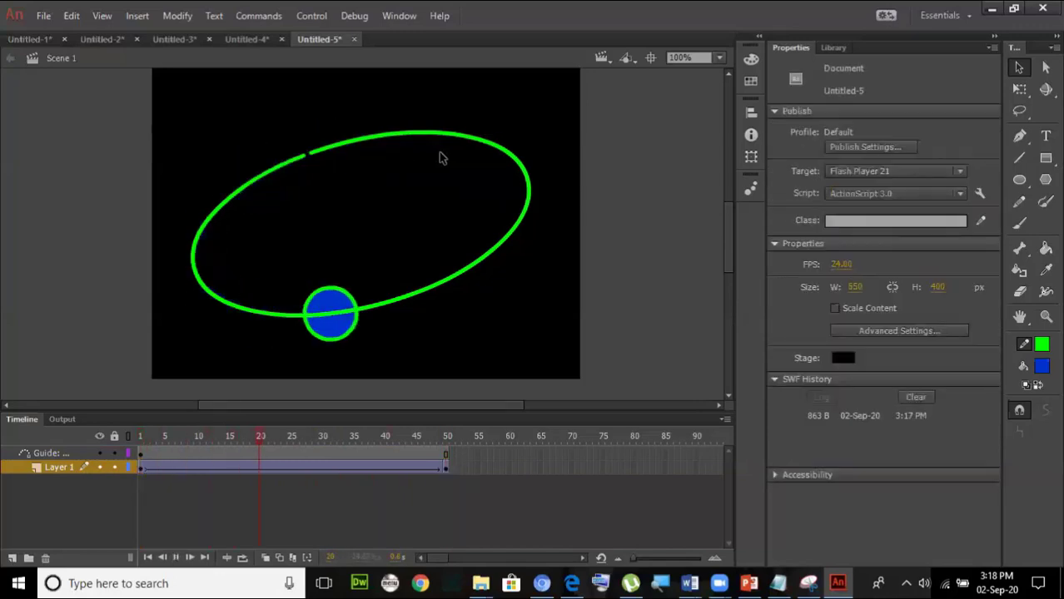
key(ctrl+Return)
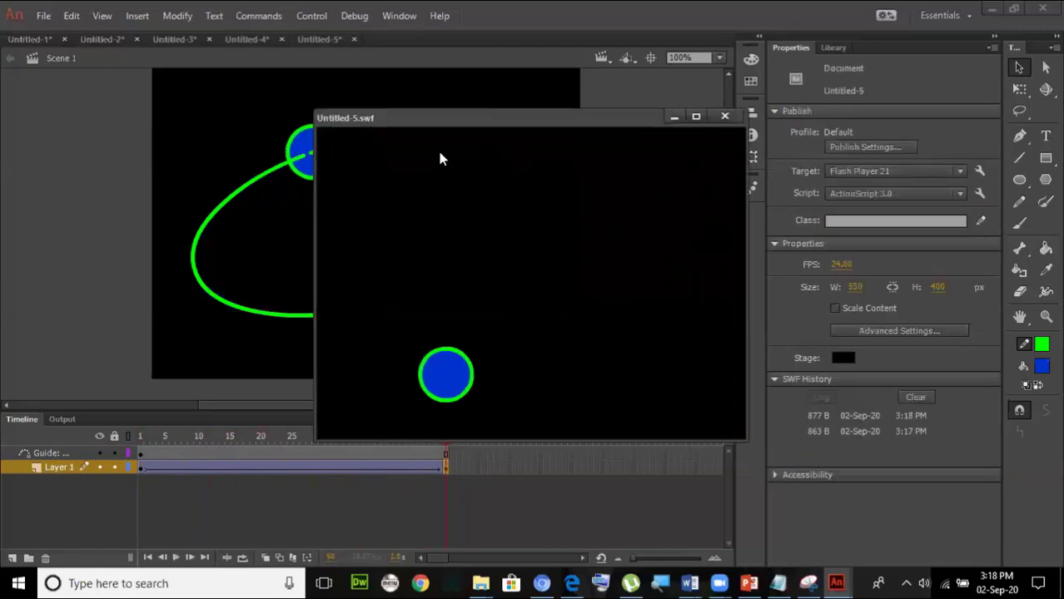
click(724, 117)
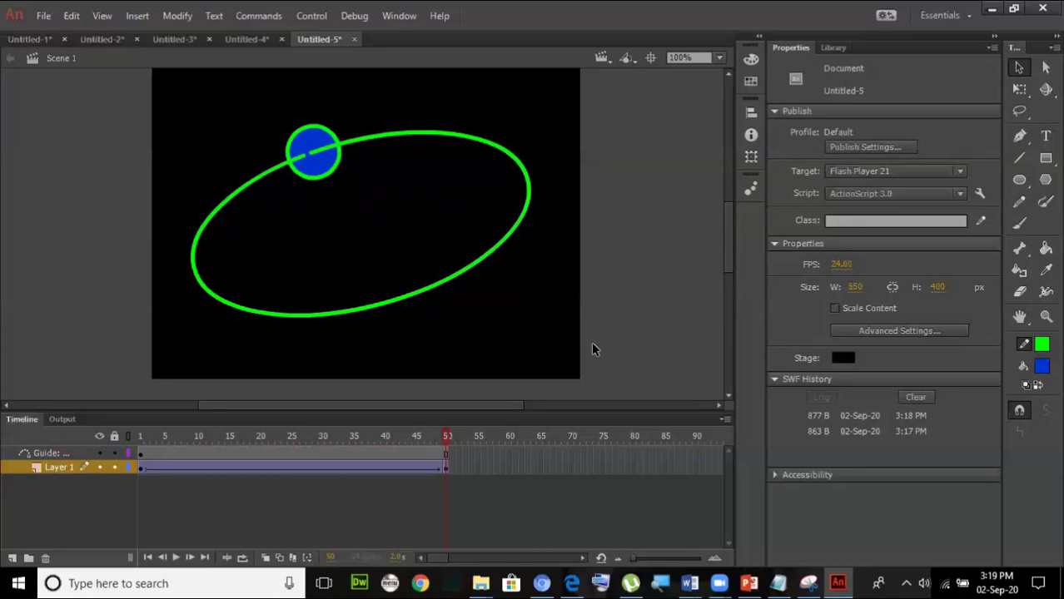
Step: Create a new document and set its stage colour to black
drag(491, 408, 474, 407)
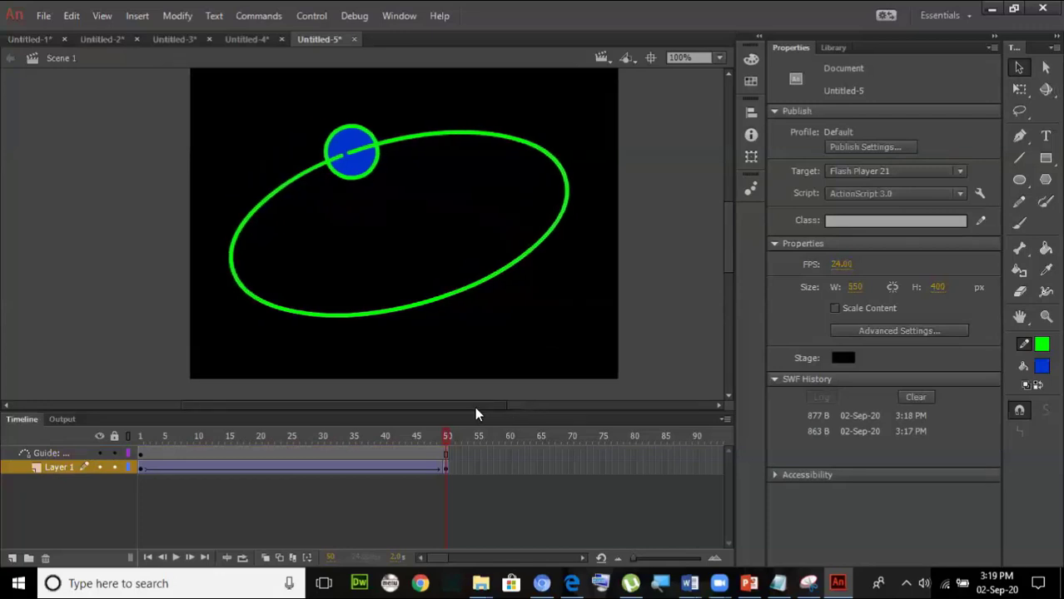
drag(729, 236, 730, 220)
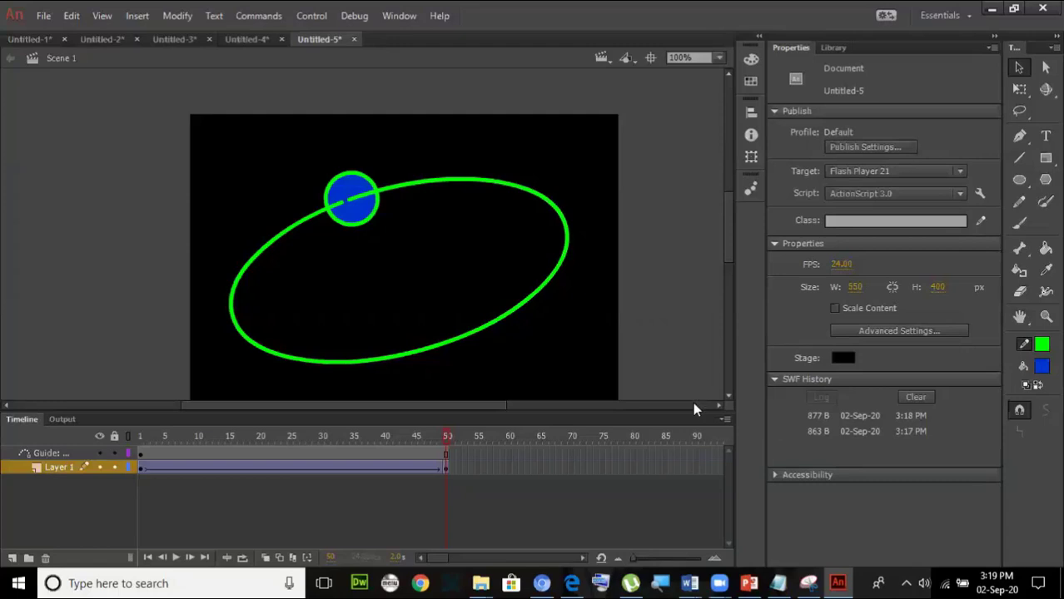
click(44, 17)
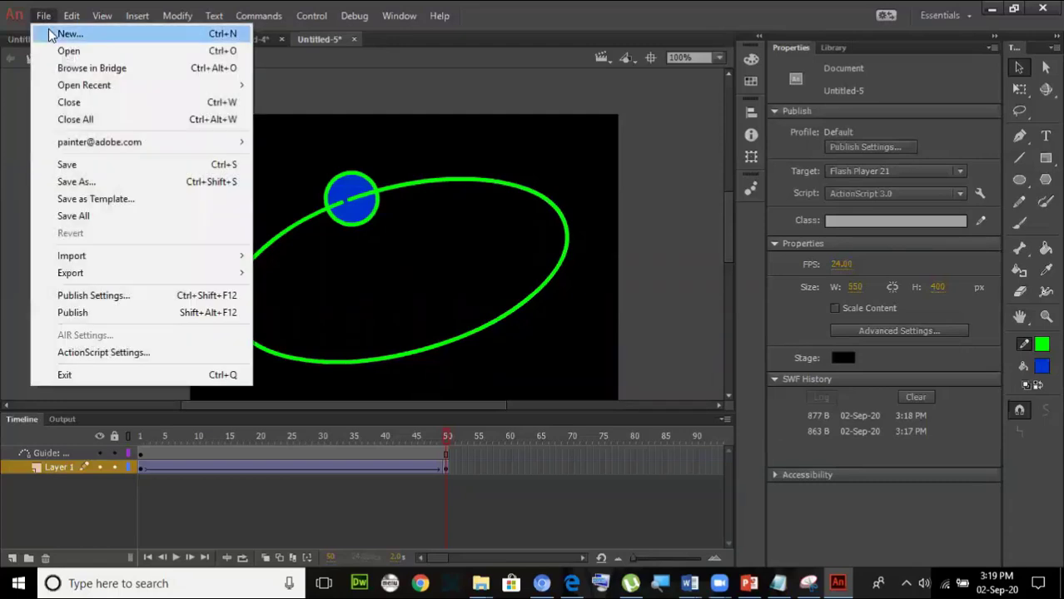
click(48, 29)
click(762, 458)
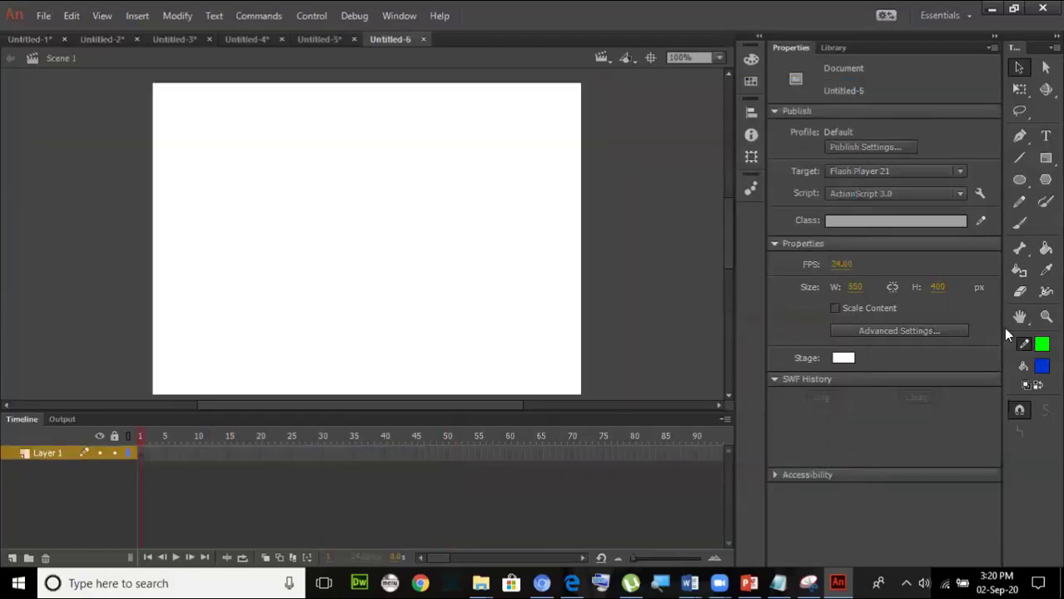
click(1046, 201)
click(840, 360)
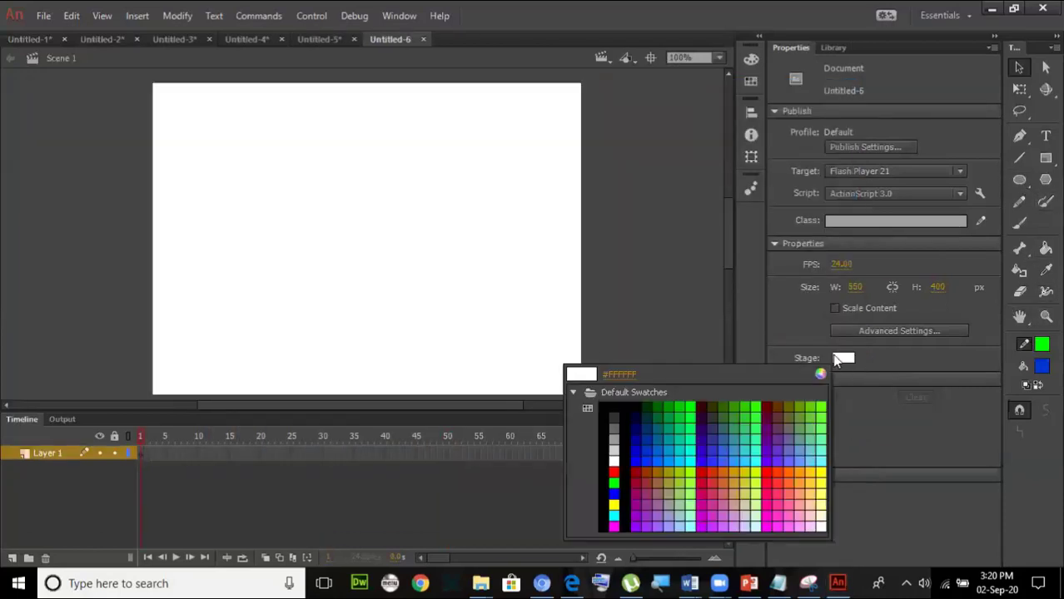
click(610, 402)
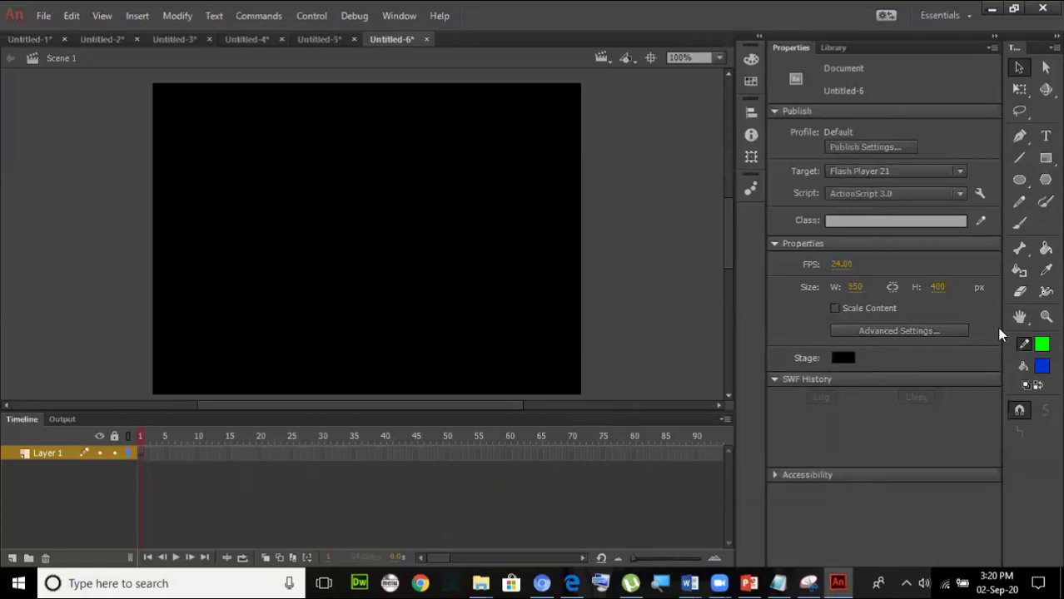
Step: Set up the Brush tool with the third-smallest round brush size and a pure green #00FF00 fill
click(1021, 226)
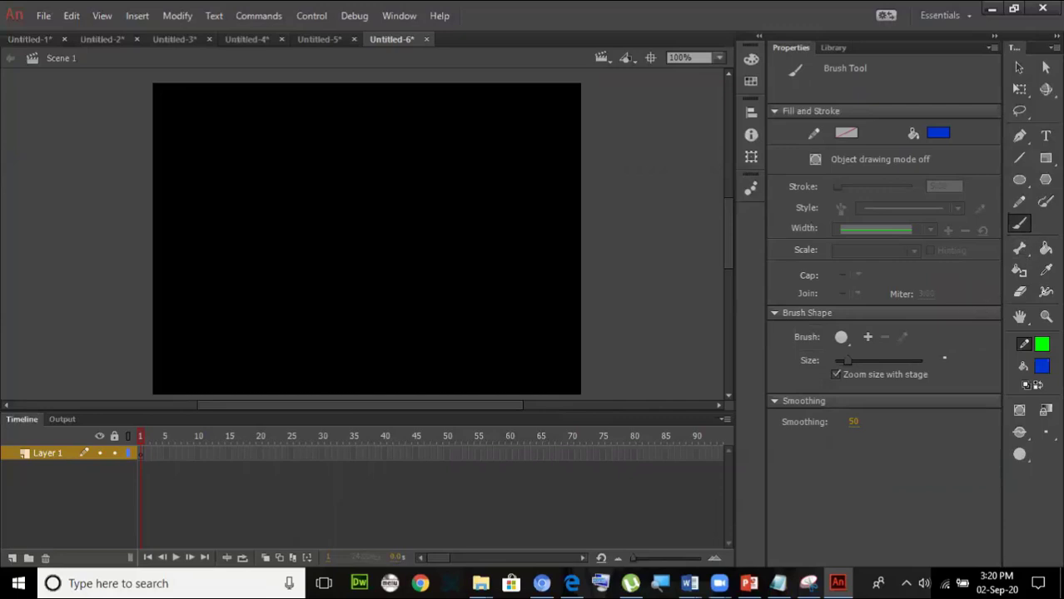
click(1021, 457)
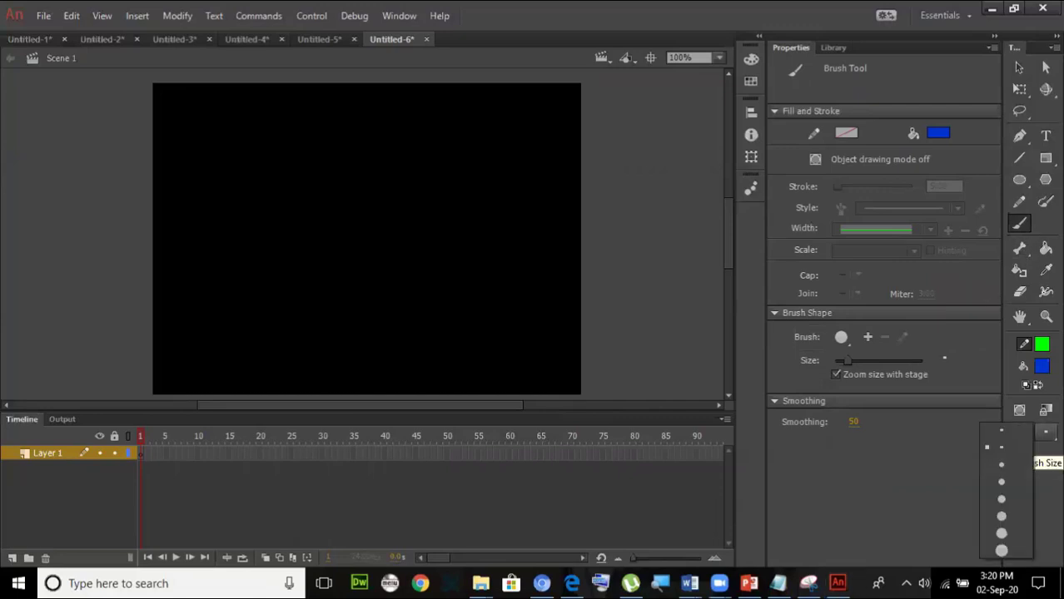
click(999, 482)
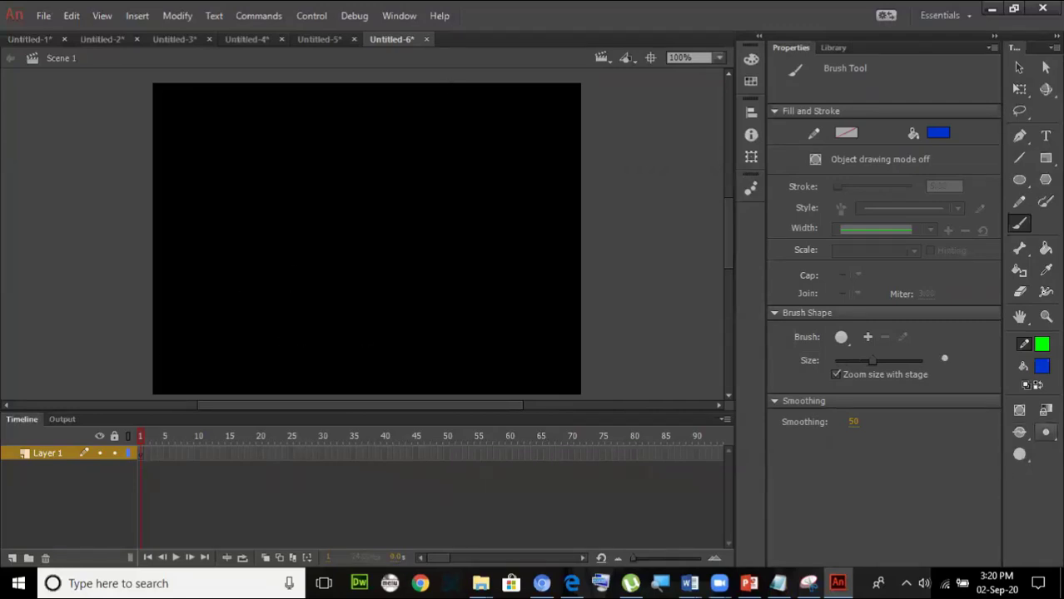
click(1020, 454)
click(1003, 463)
click(1042, 367)
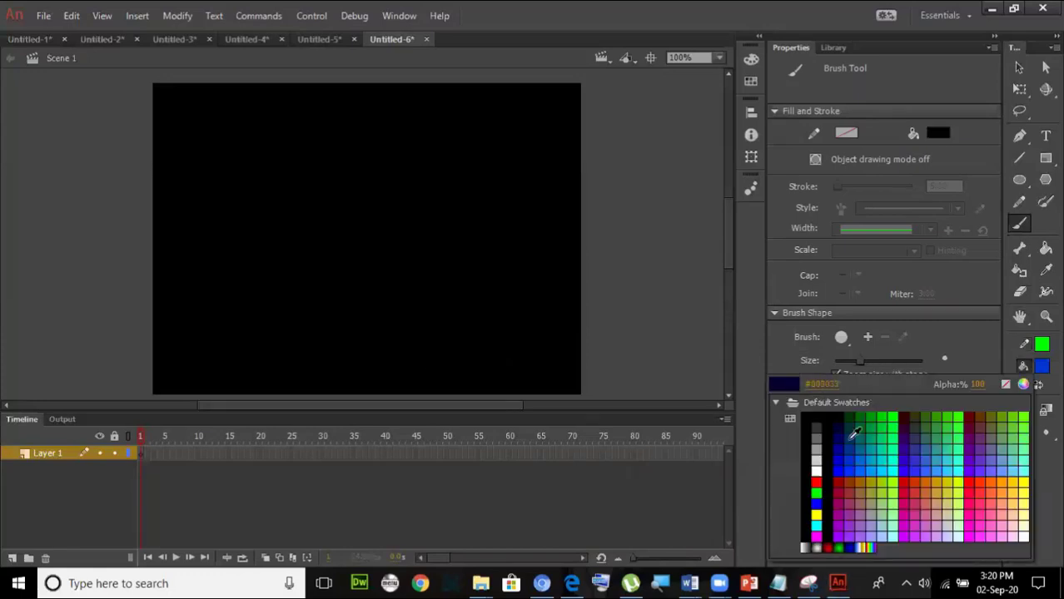
click(817, 492)
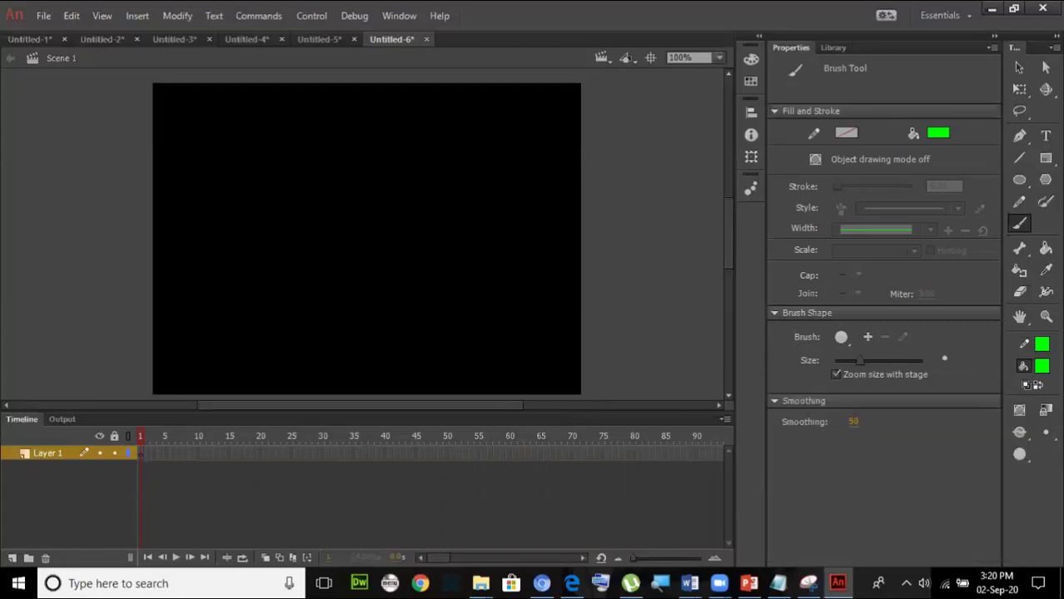
click(1040, 367)
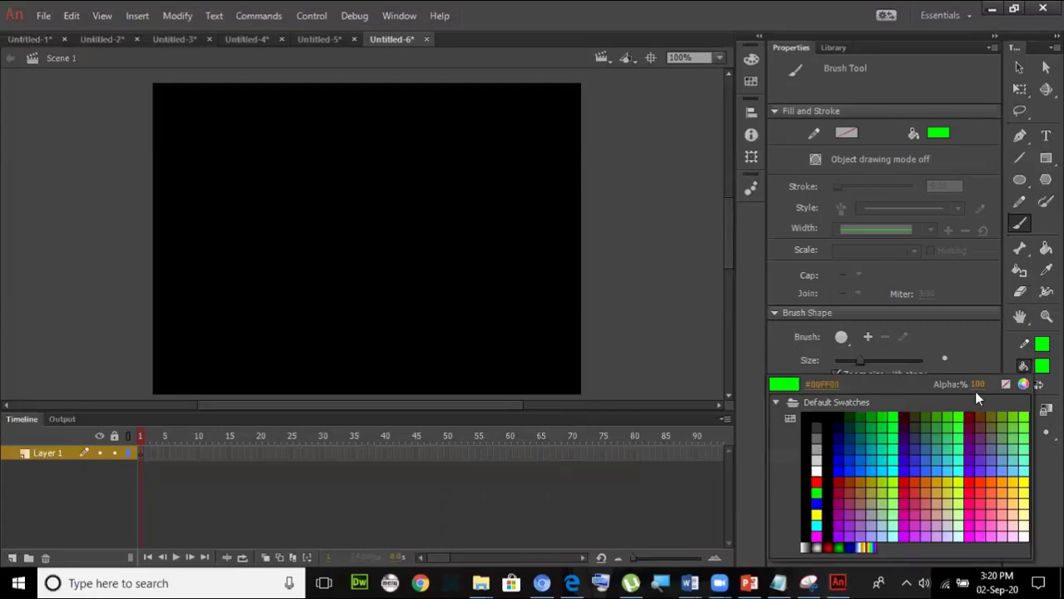
click(820, 491)
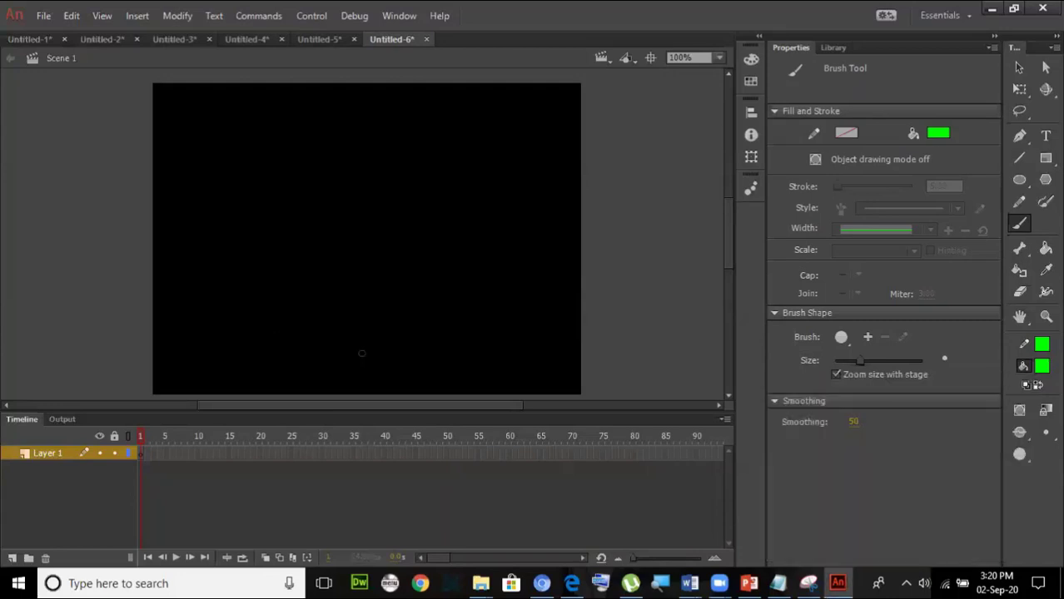
Step: Paint a seed near the stage's lower centre and grow a wavy stem upward from it, extending it in successive keyframes through frame 8
drag(361, 353, 366, 355)
key(F6)
drag(366, 353, 365, 331)
key(F6)
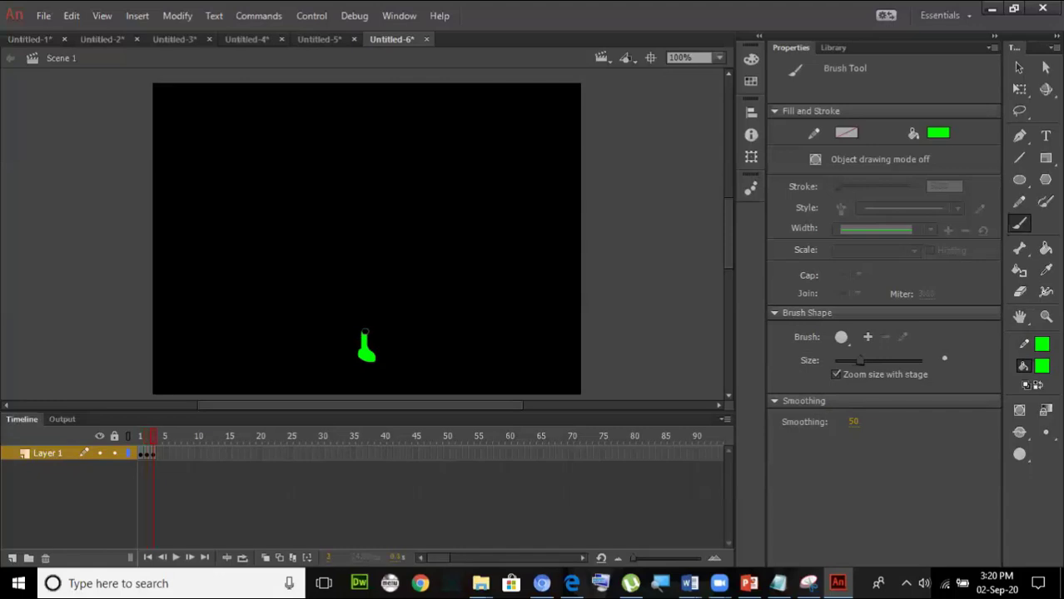
key(F6)
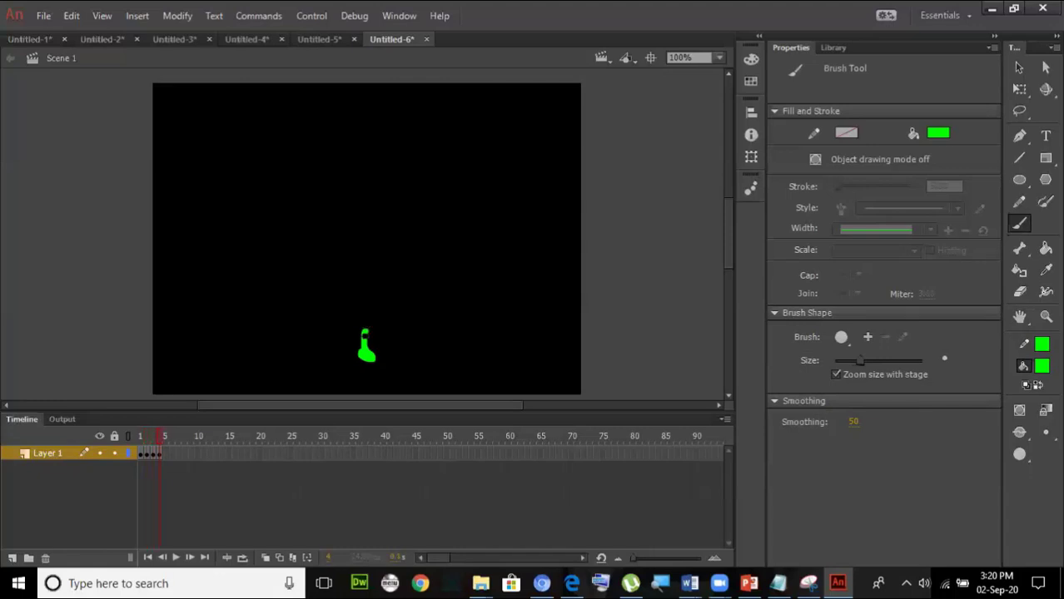
mouse_move(365, 333)
mouse_down()
mouse_move(371, 271)
mouse_move(397, 251)
mouse_move(398, 228)
mouse_move(384, 214)
mouse_up()
key(F6)
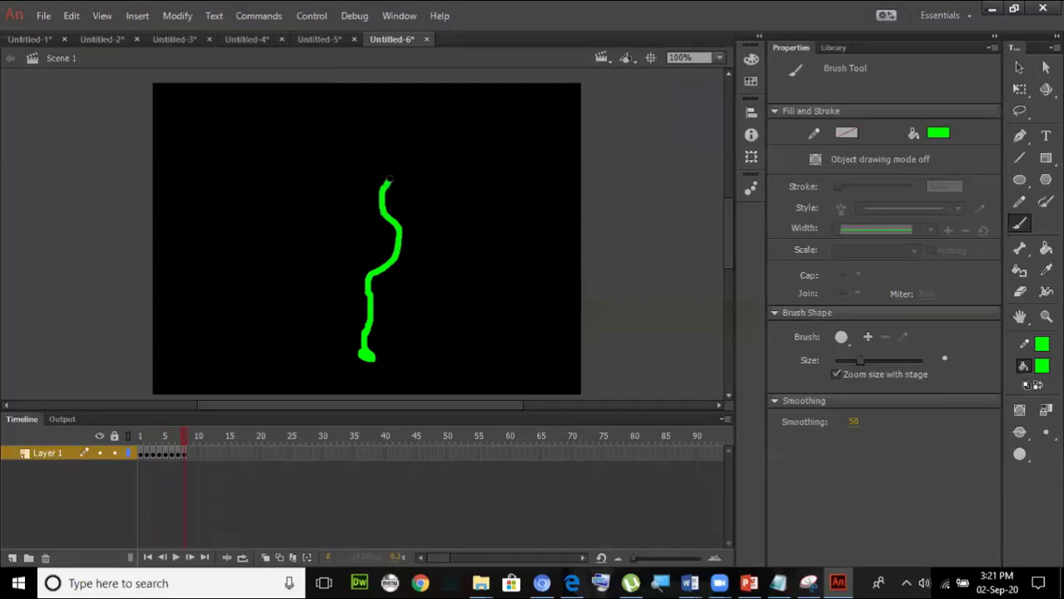
Step: Extend the stem's tip up and right and add three short side branches in further keyframes through frame 11
drag(391, 176, 408, 165)
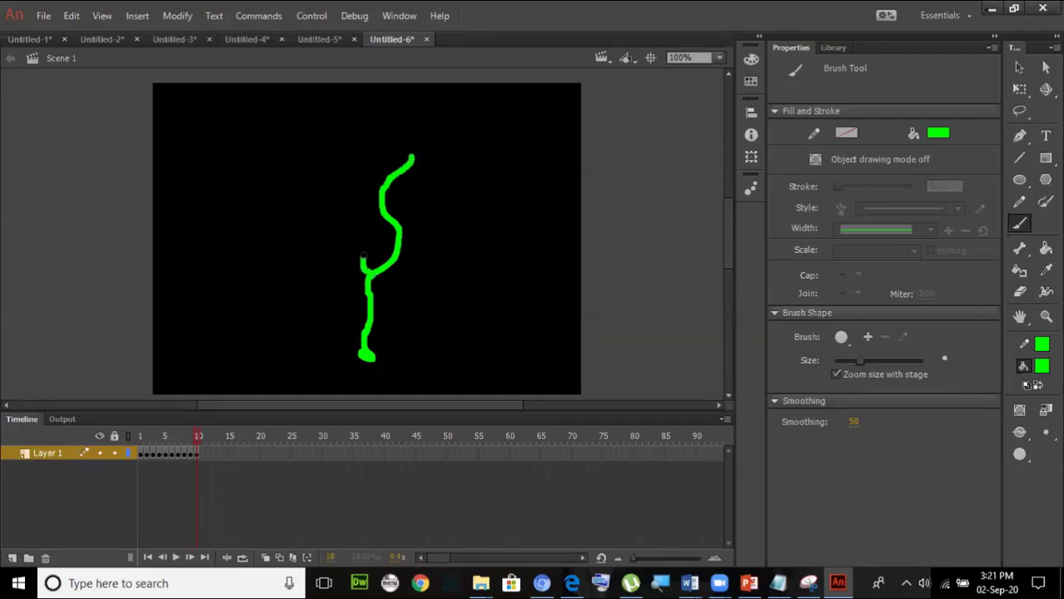
drag(398, 249, 418, 235)
drag(382, 190, 370, 186)
key(F6)
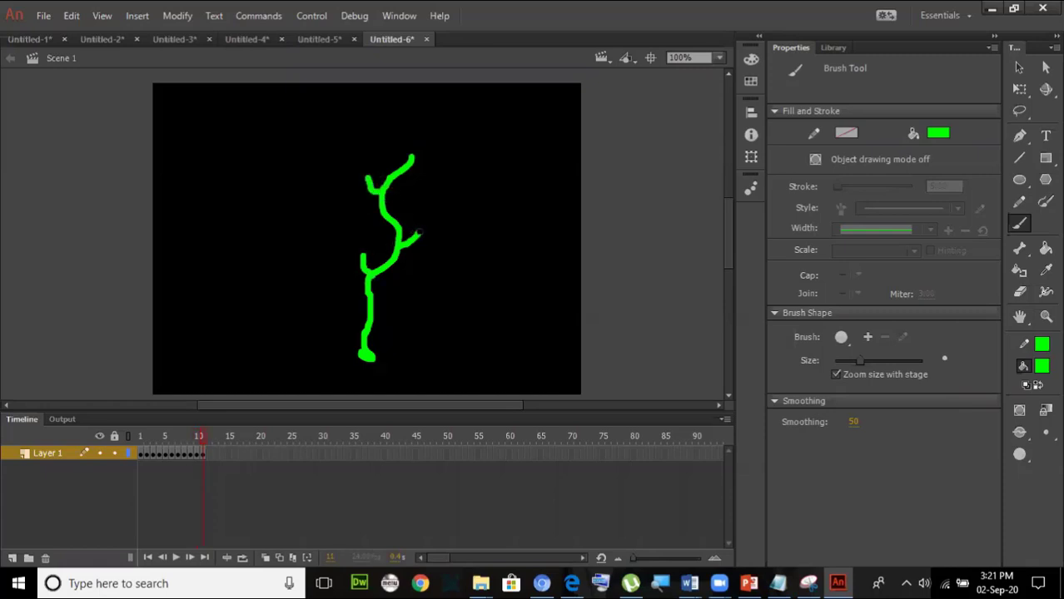
Step: Paint an outlined leaf on each of the three side branches, one per keyframe, through frame 14
drag(421, 227, 449, 205)
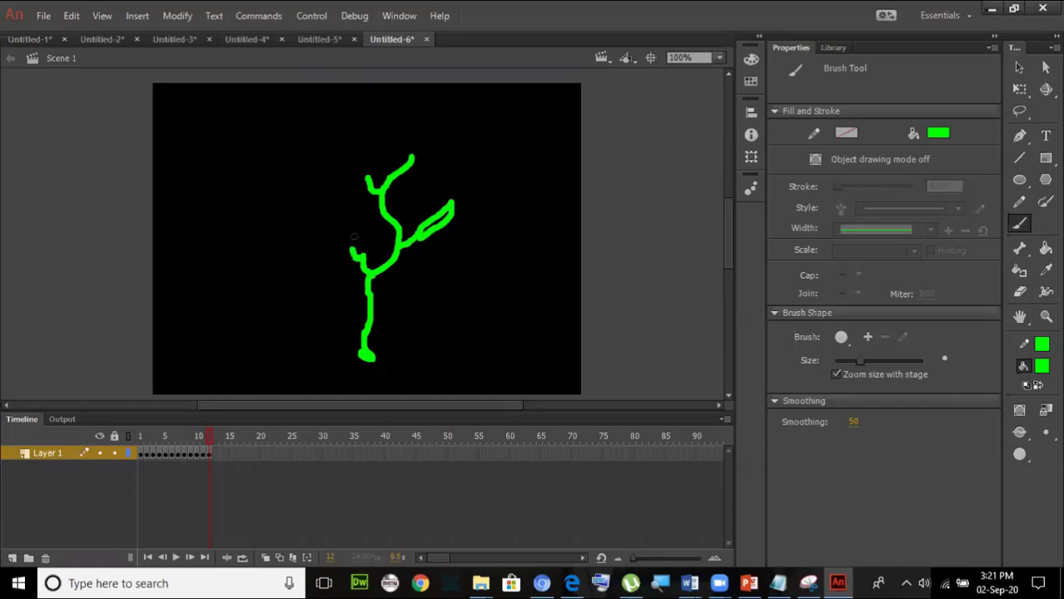
mouse_move(353, 236)
mouse_down()
mouse_move(360, 213)
mouse_move(367, 248)
mouse_up()
key(F6)
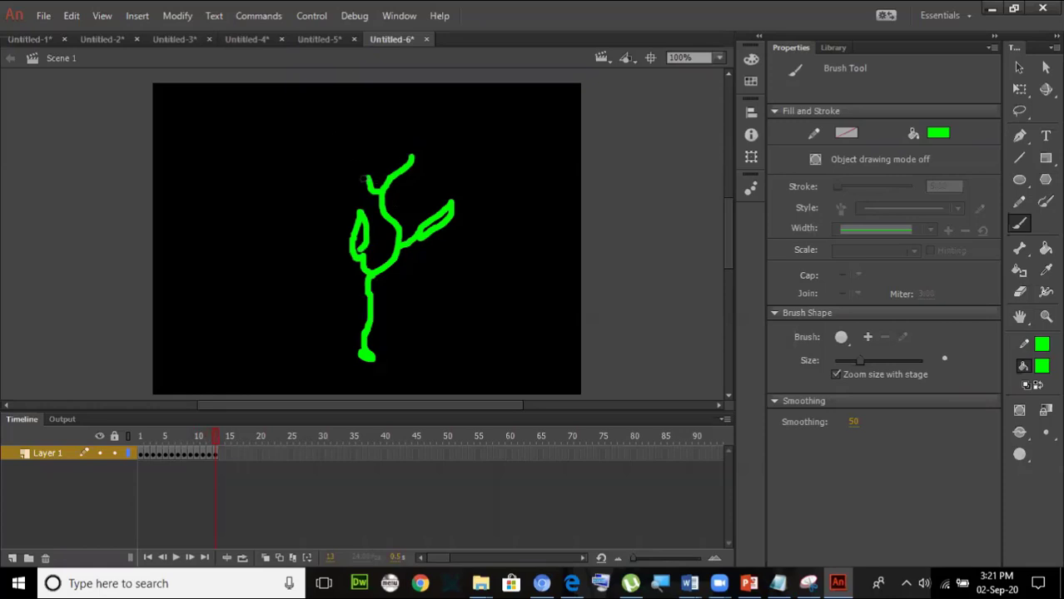
mouse_move(366, 177)
mouse_down()
mouse_move(344, 158)
mouse_move(345, 128)
mouse_move(367, 172)
mouse_up()
key(F6)
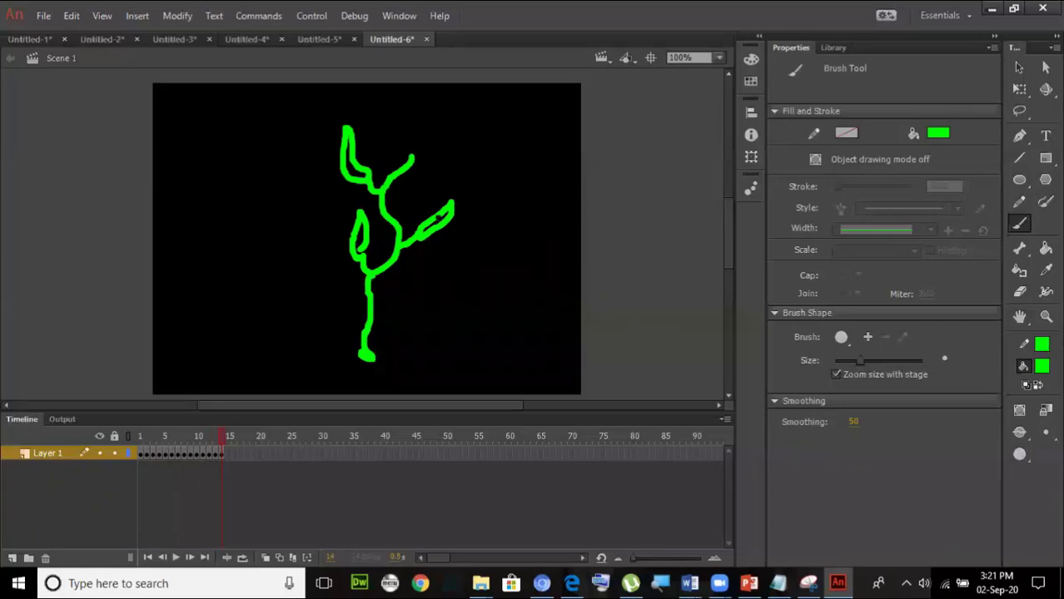
Step: Insert keyframes at frames 15 and 35 of Layer 1 to hold the plant, and add a new layer
key(F6)
click(1020, 179)
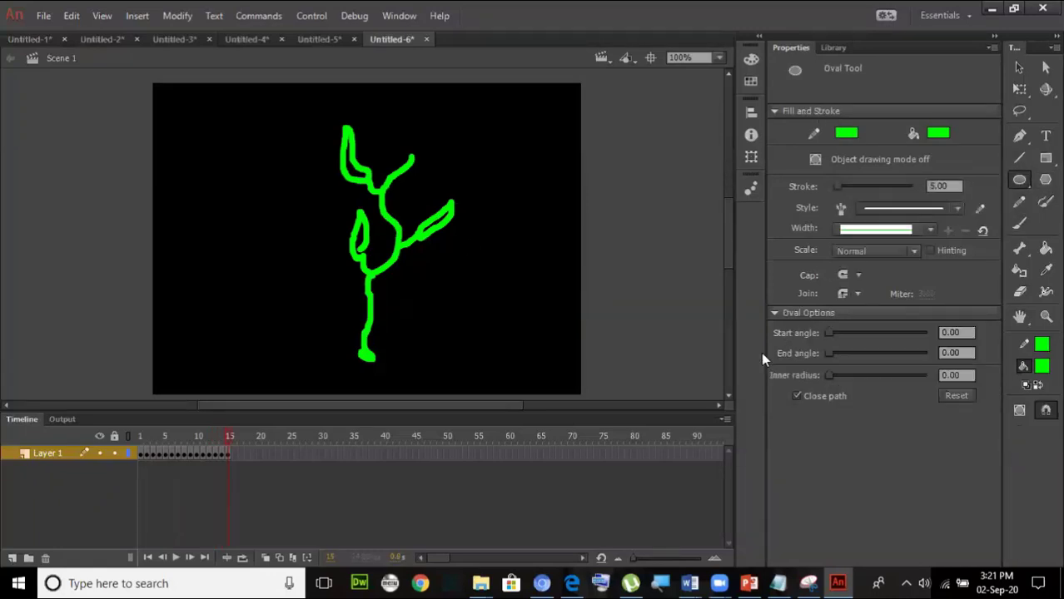
click(352, 455)
key(F5)
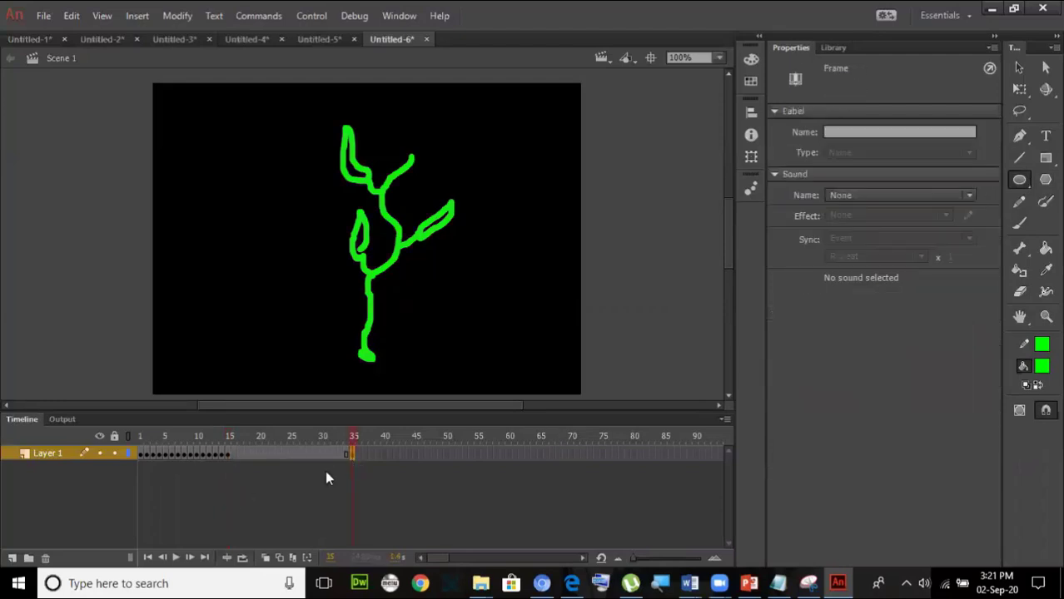
click(14, 560)
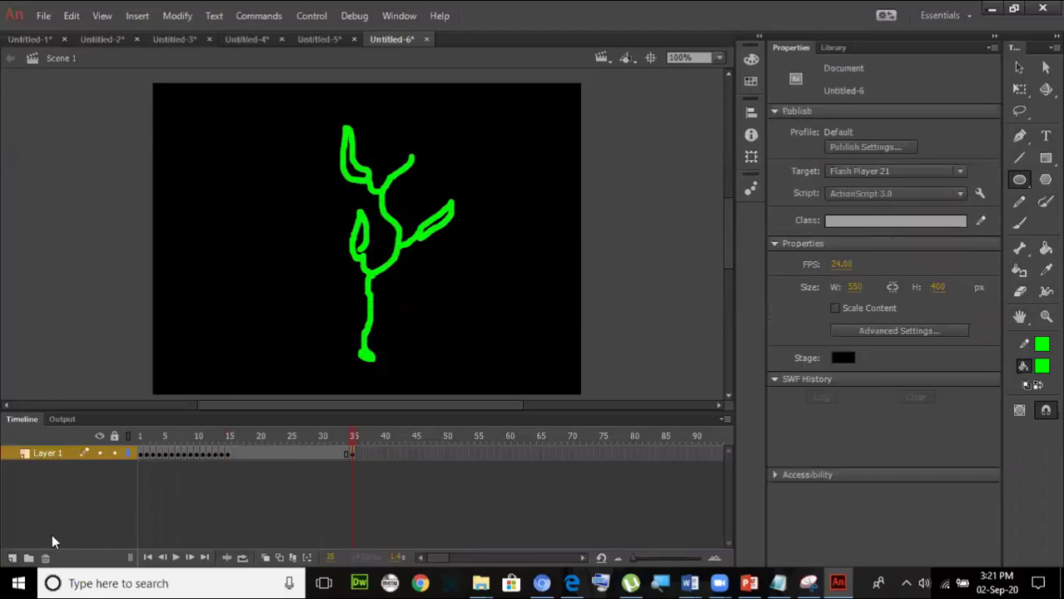
Step: Add a new layer above Layer 1 and insert a keyframe at frame 15 of the new layer
click(13, 557)
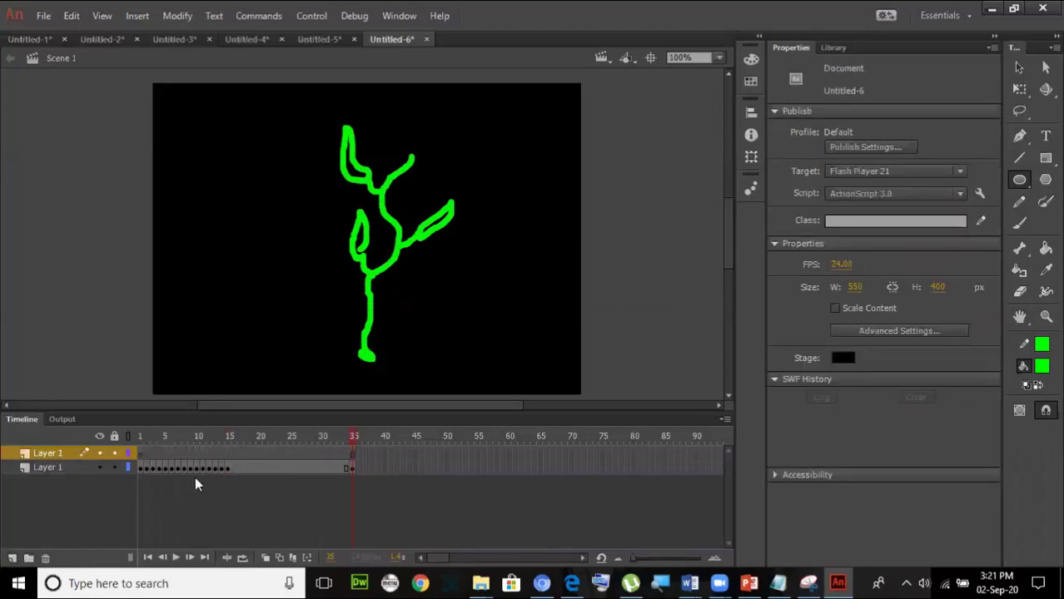
click(229, 454)
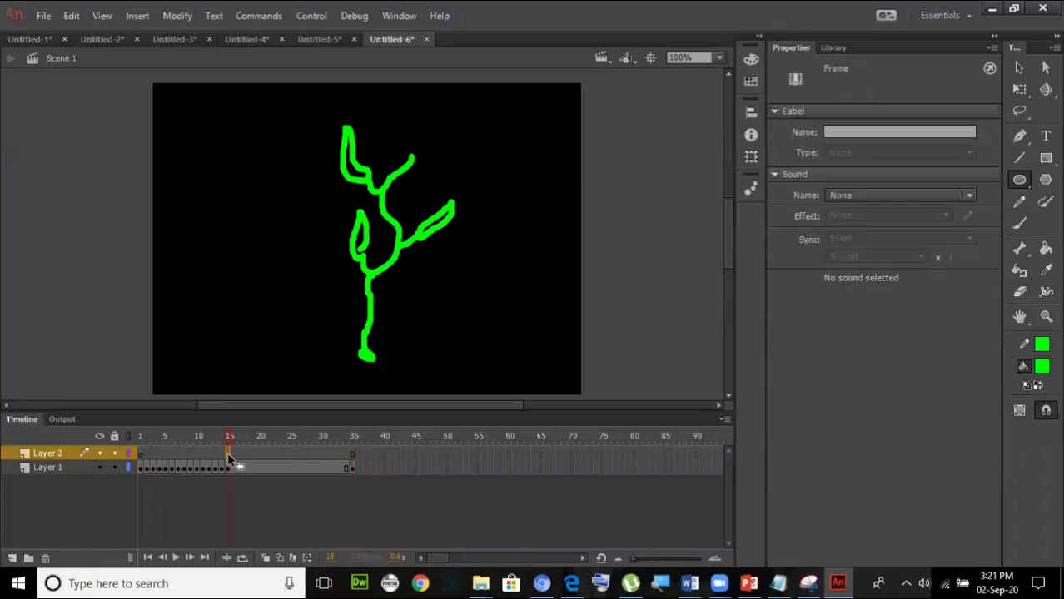
right_click(230, 455)
click(330, 131)
Step: Draw a red circle without an outline, about 35.5 px wide, on the pasteboard just right of the stage
click(1019, 179)
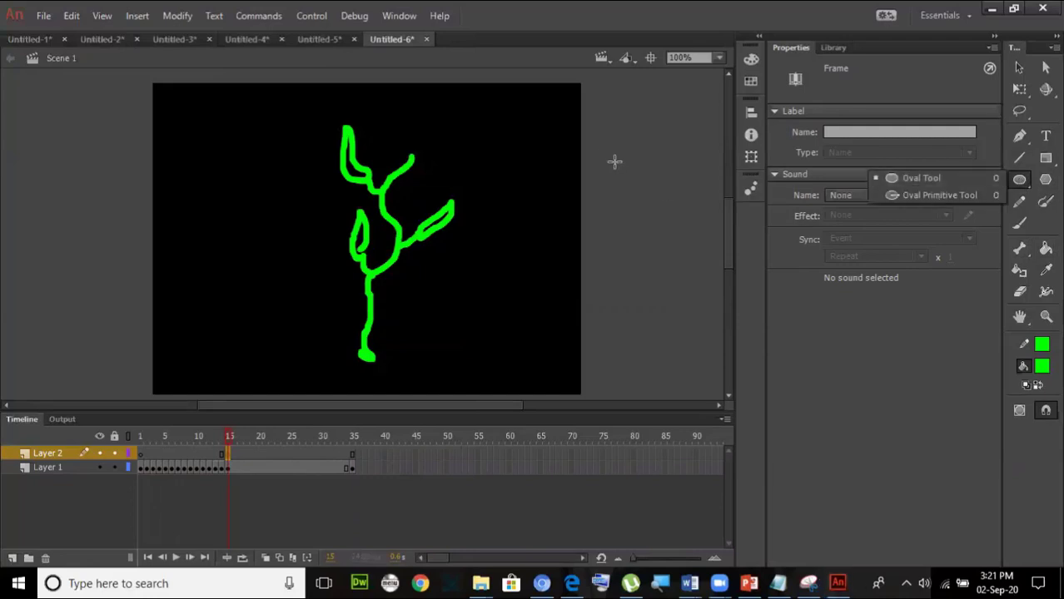
drag(605, 152, 635, 184)
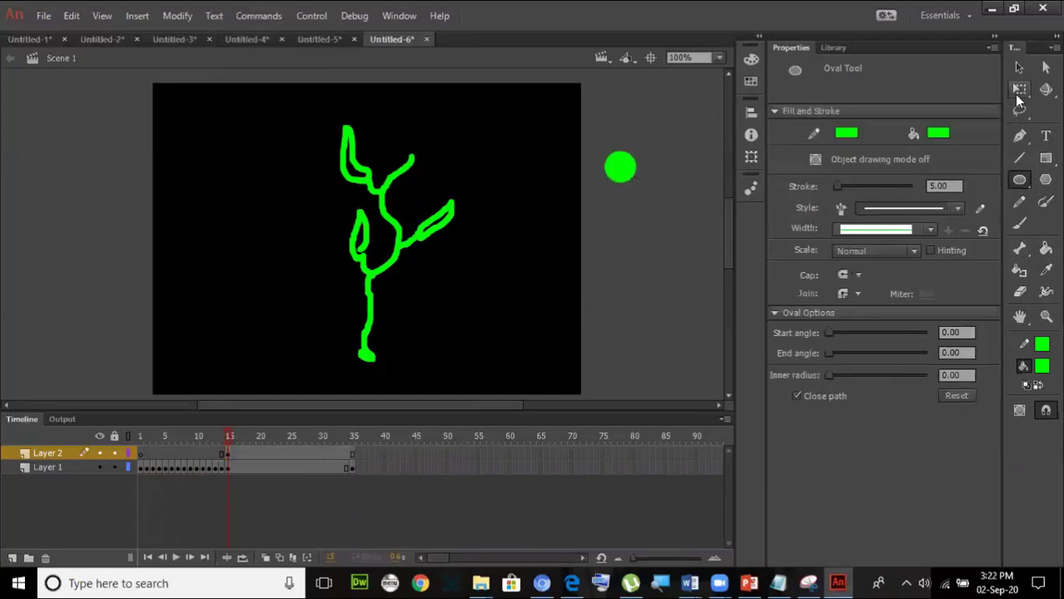
click(1019, 67)
drag(600, 127, 660, 206)
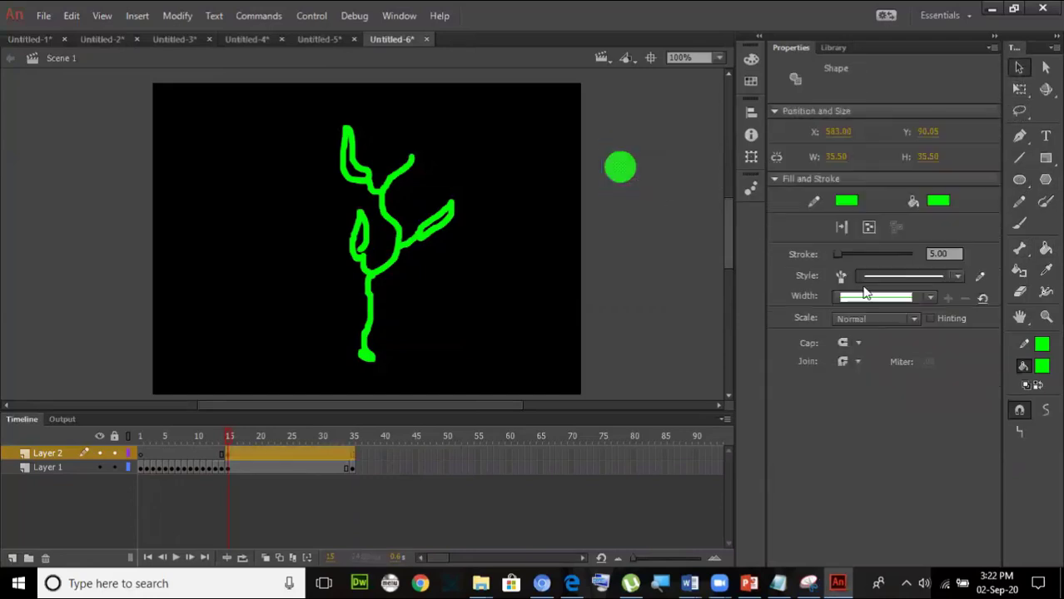
click(1037, 363)
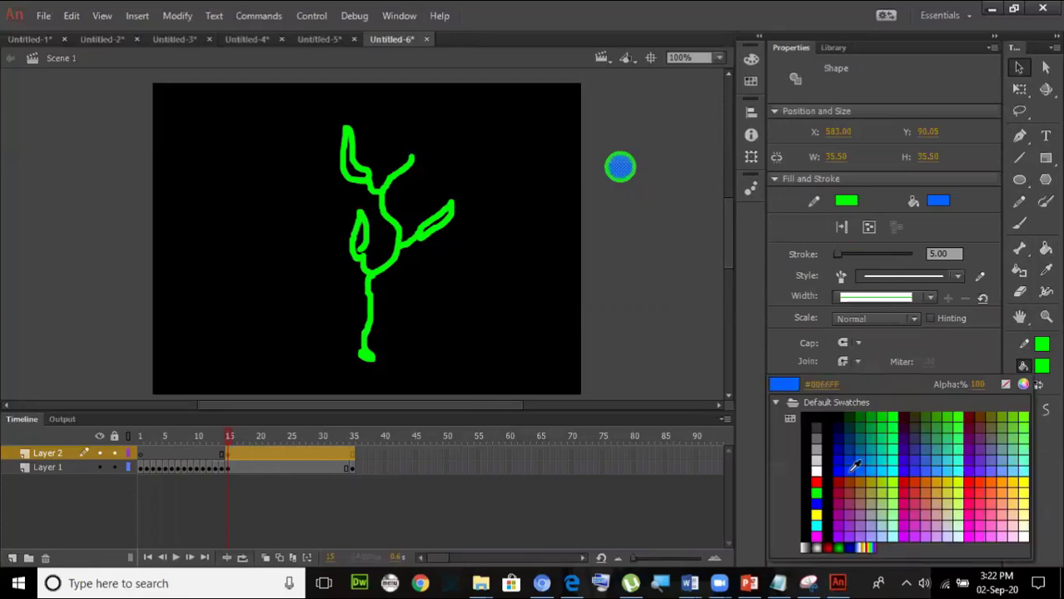
click(817, 479)
click(685, 272)
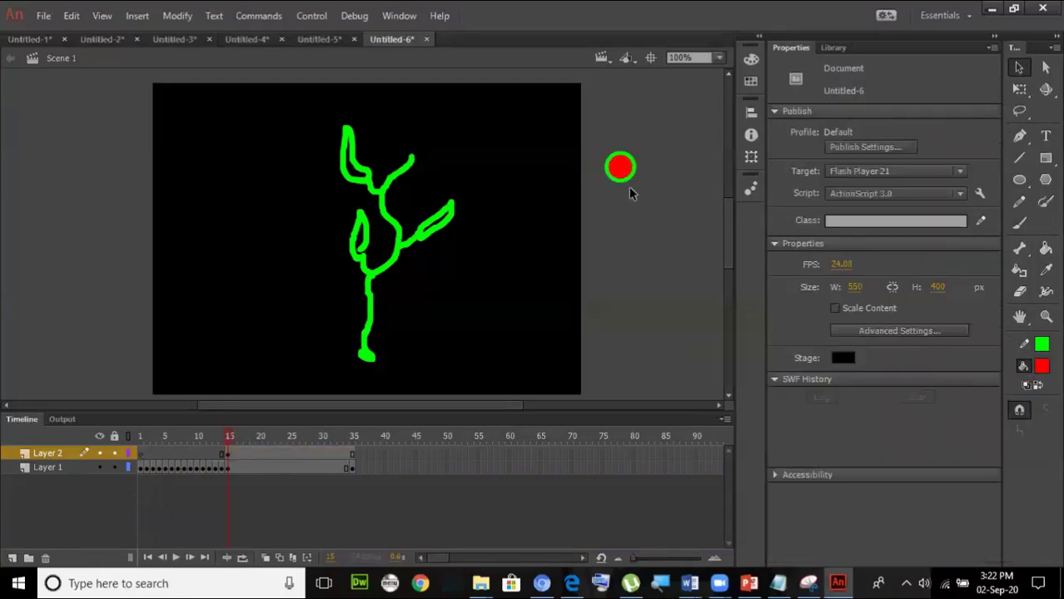
click(629, 179)
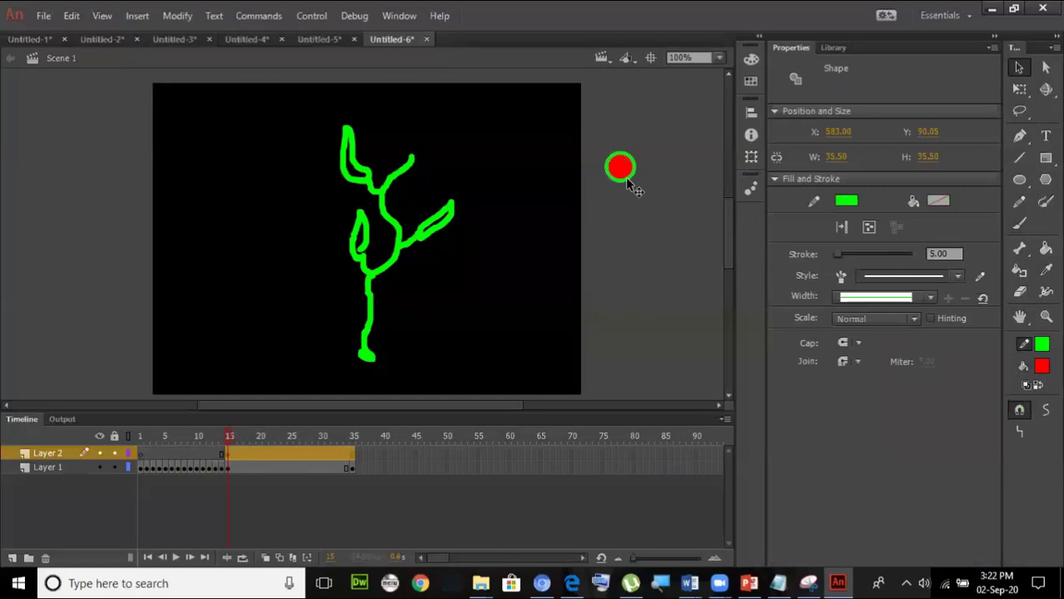
key(Delete)
Step: Draw a narrow upright ellipse without an outline, about 24 by 77 px, below the circle as a petal and fill it blue
click(1046, 157)
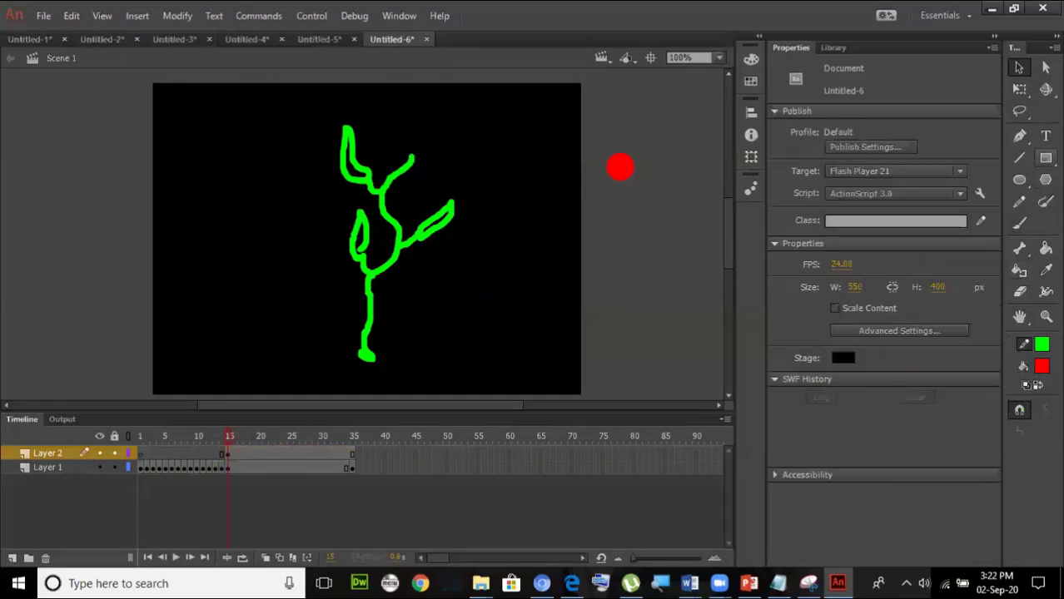
click(1020, 179)
drag(605, 211, 625, 282)
click(1017, 68)
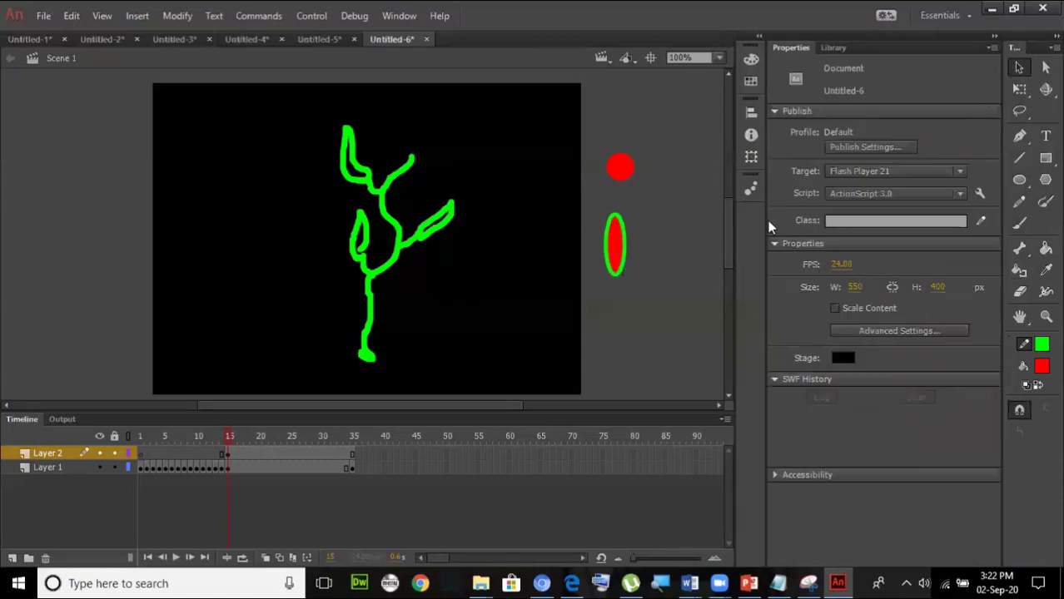
click(623, 266)
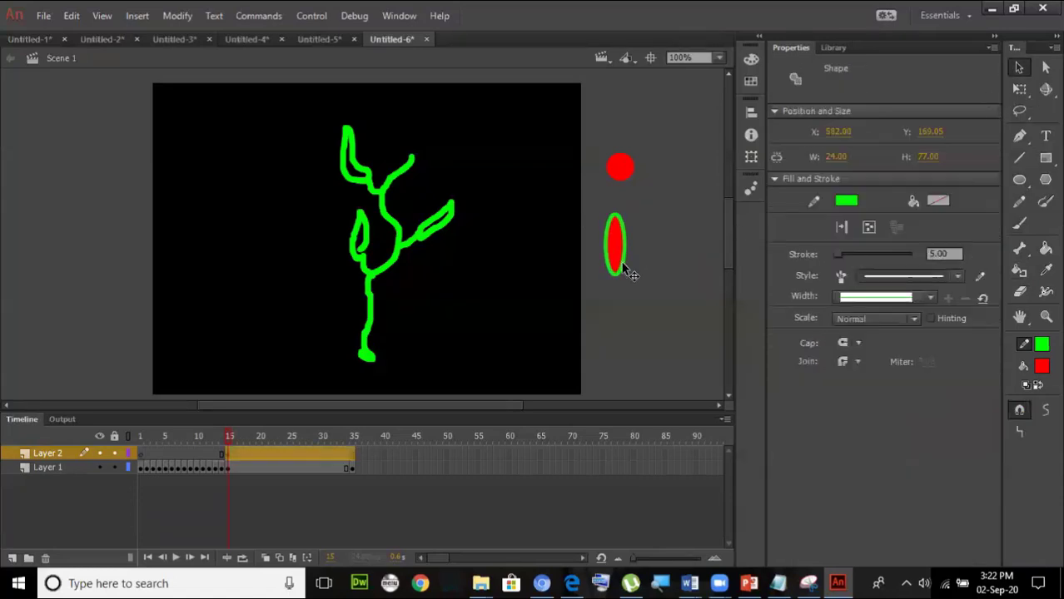
key(Delete)
click(616, 261)
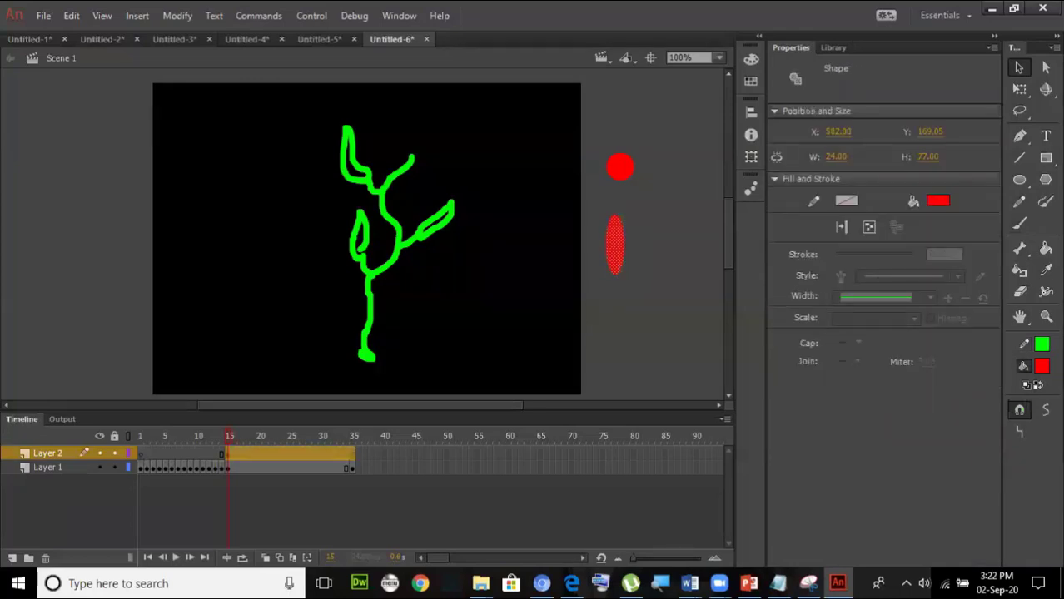
click(937, 201)
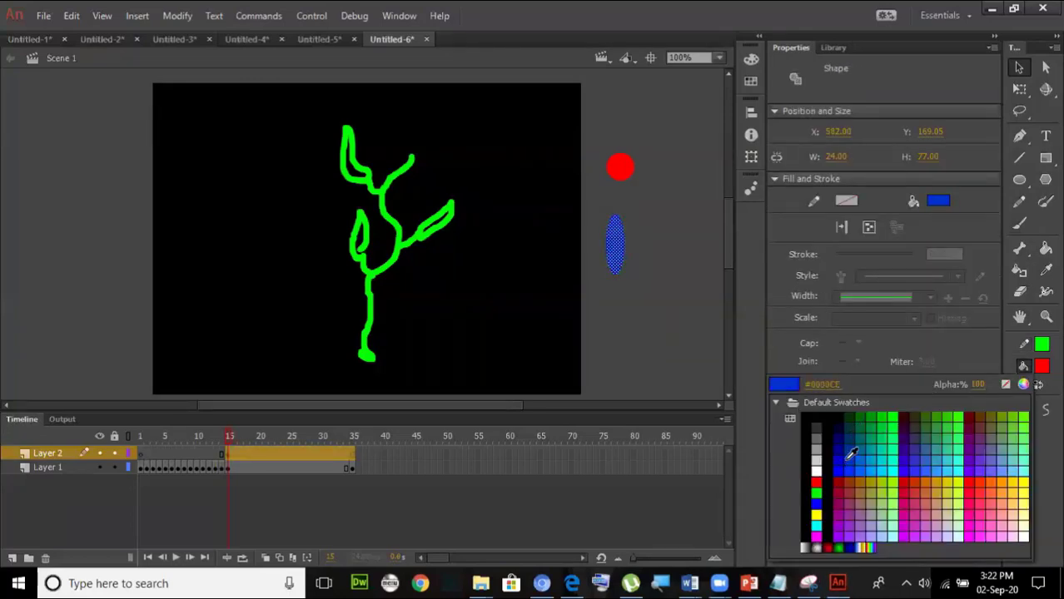
click(851, 452)
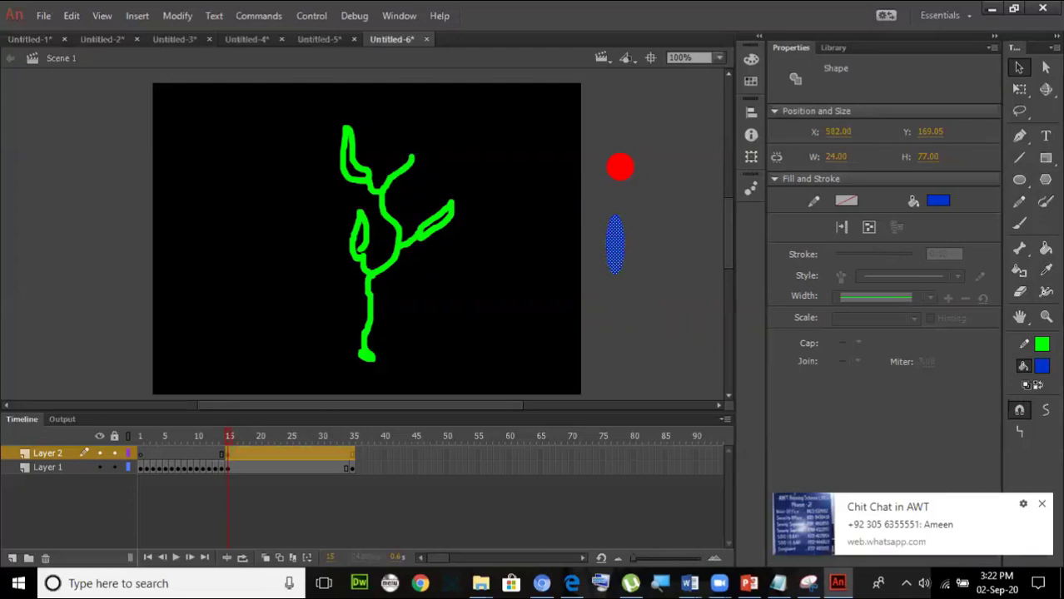
Step: Duplicate the blue petal and place the copy directly below the original, leaving a small gap
scroll(657, 295, up, 2)
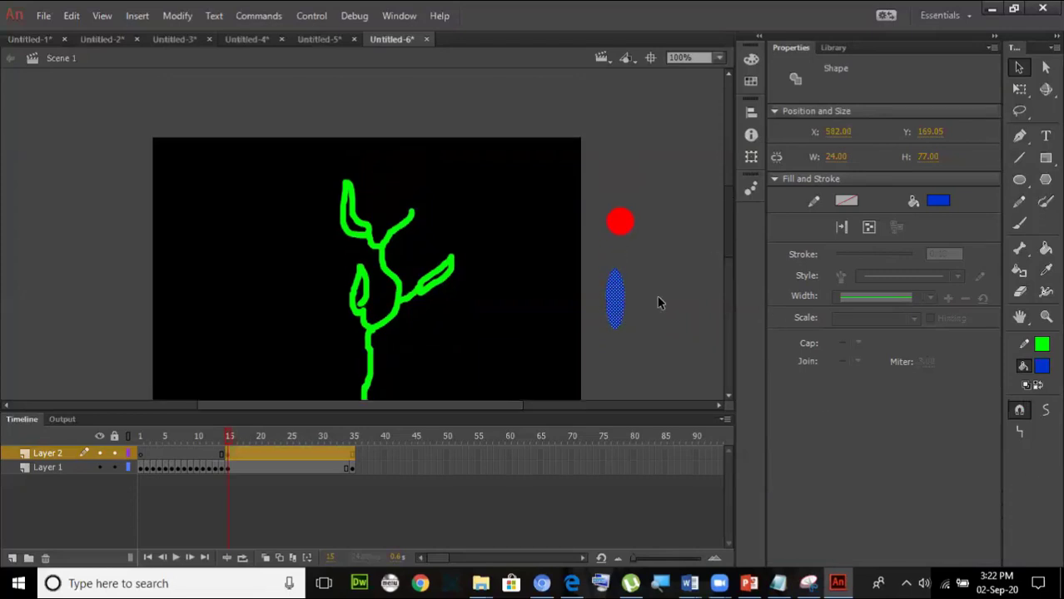
mouse_move(616, 304)
mouse_down()
mouse_move(616, 318)
mouse_move(616, 284)
mouse_move(617, 323)
mouse_up()
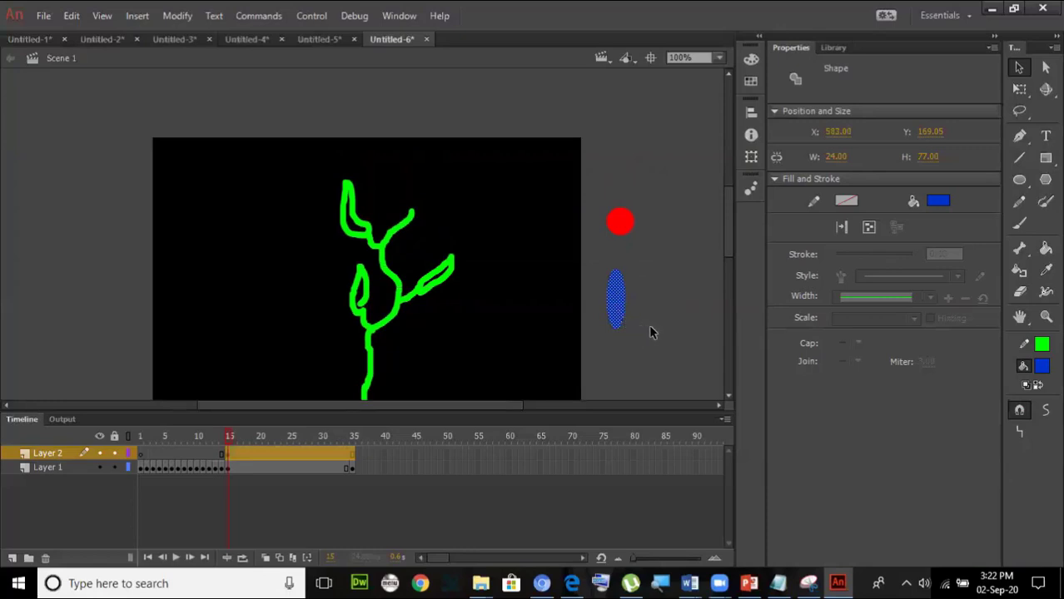
key(ctrl+v)
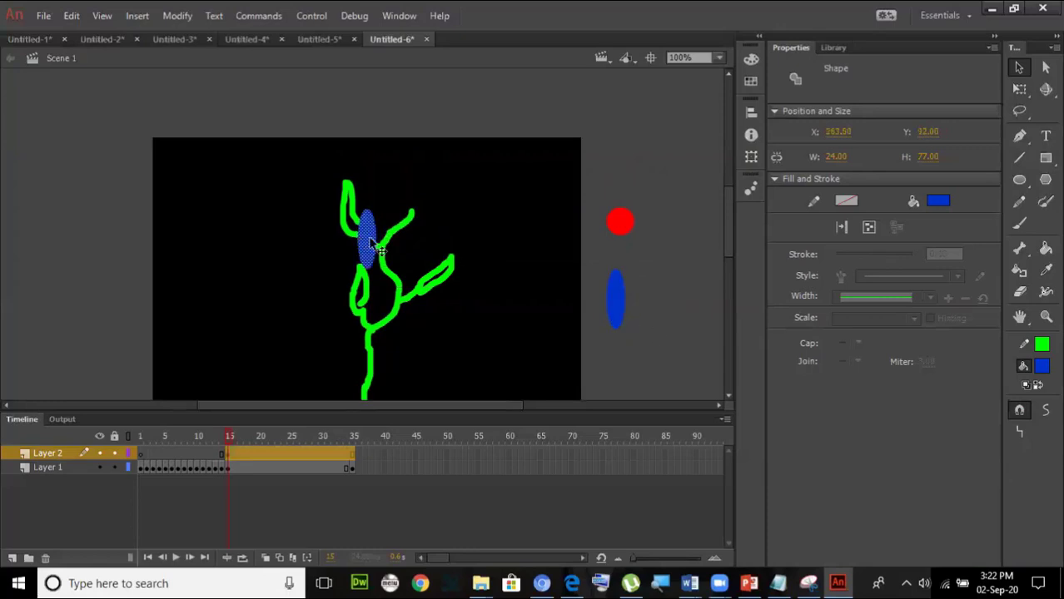
drag(370, 243, 620, 391)
scroll(646, 357, down, 3)
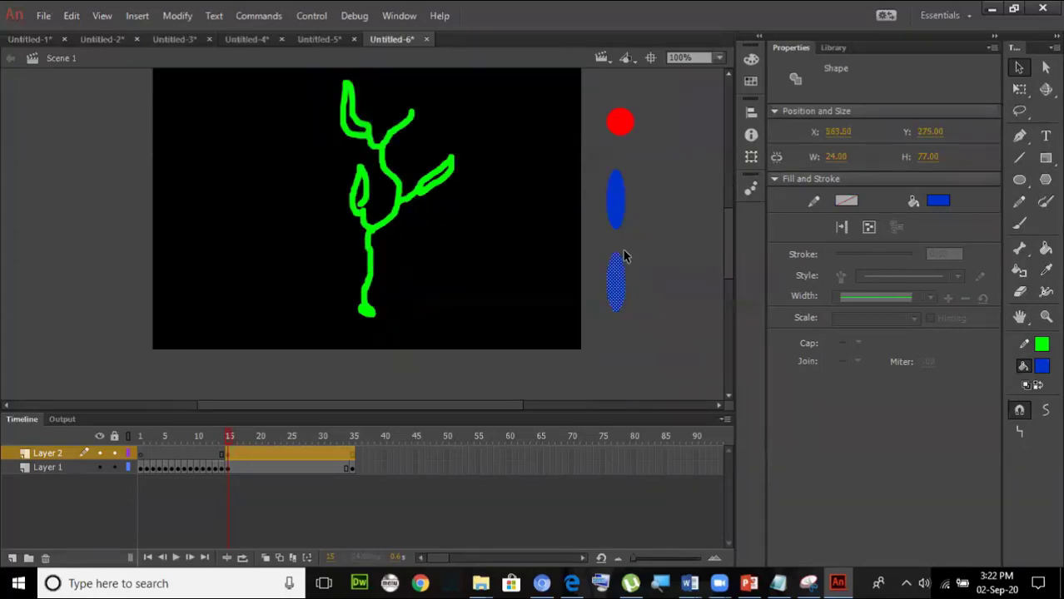
Step: Duplicate both blue petals, rotate the copies 90 degrees and centre them over the originals to form a four-petal cross
drag(599, 164, 644, 334)
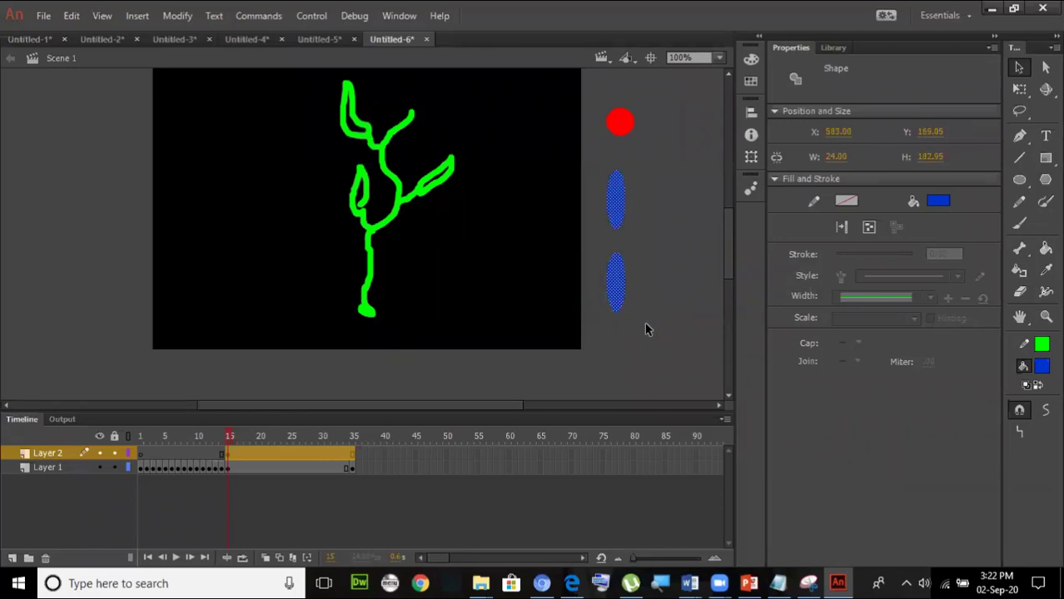
key(ctrl+v)
drag(384, 297, 551, 341)
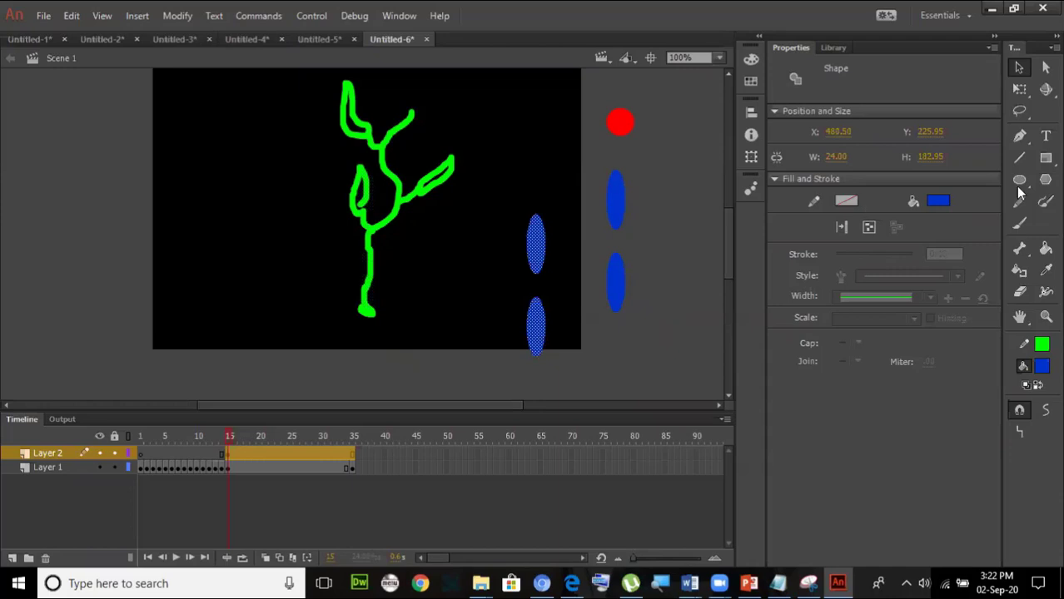
click(1020, 88)
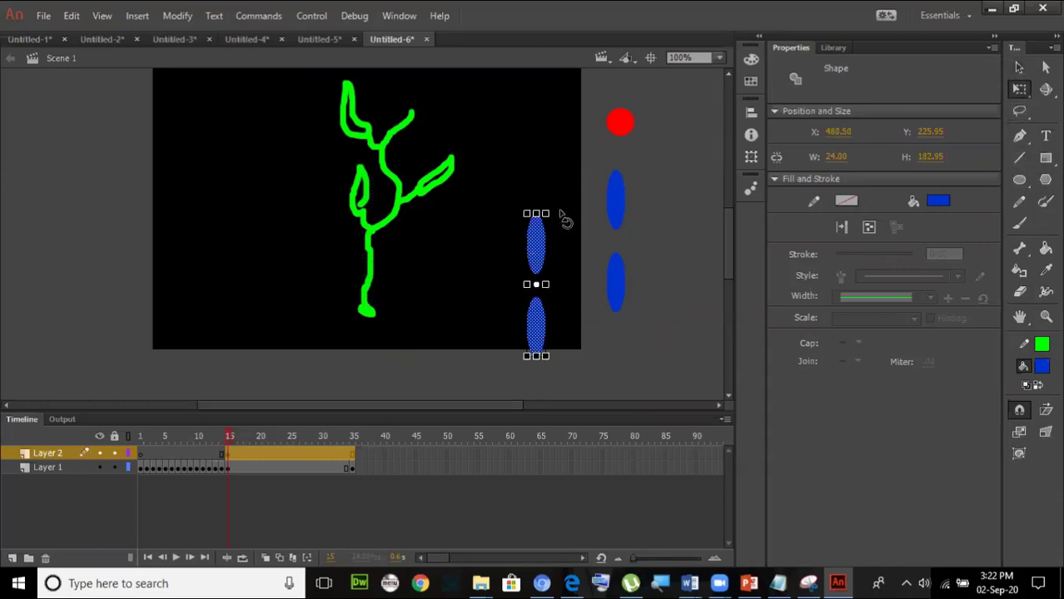
drag(563, 216, 657, 241)
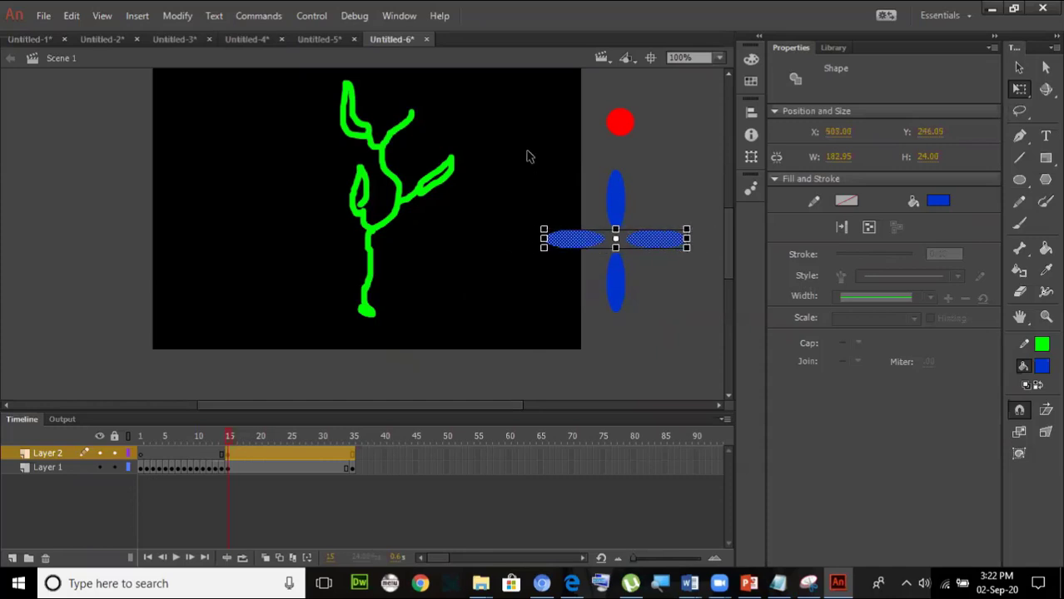
Step: Duplicate the four-petal cross, rotate the copy diagonally and centre it on the original to form an eight-petal flower
drag(528, 152, 701, 365)
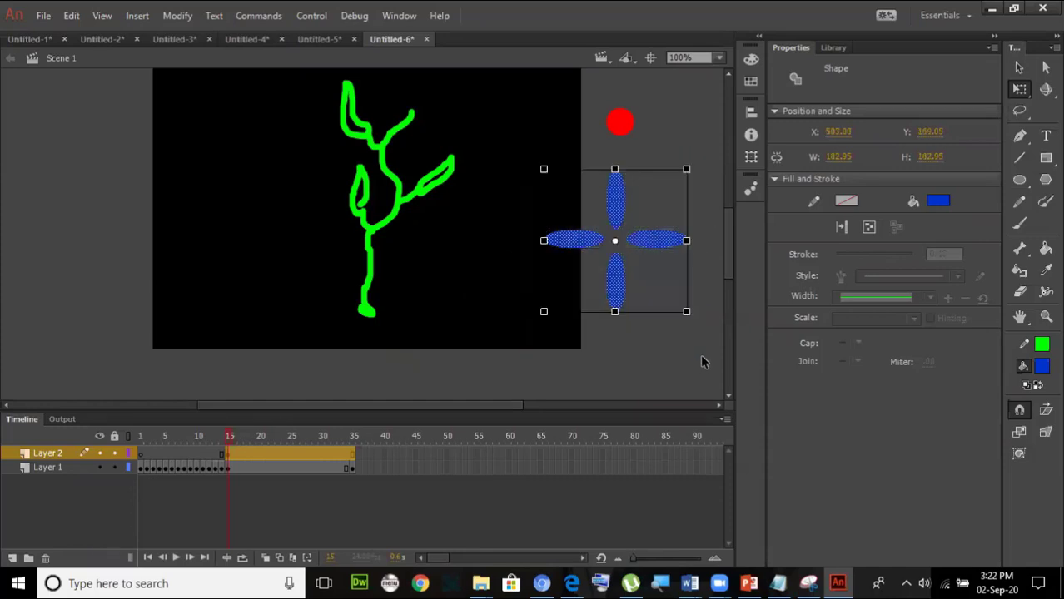
key(ctrl+v)
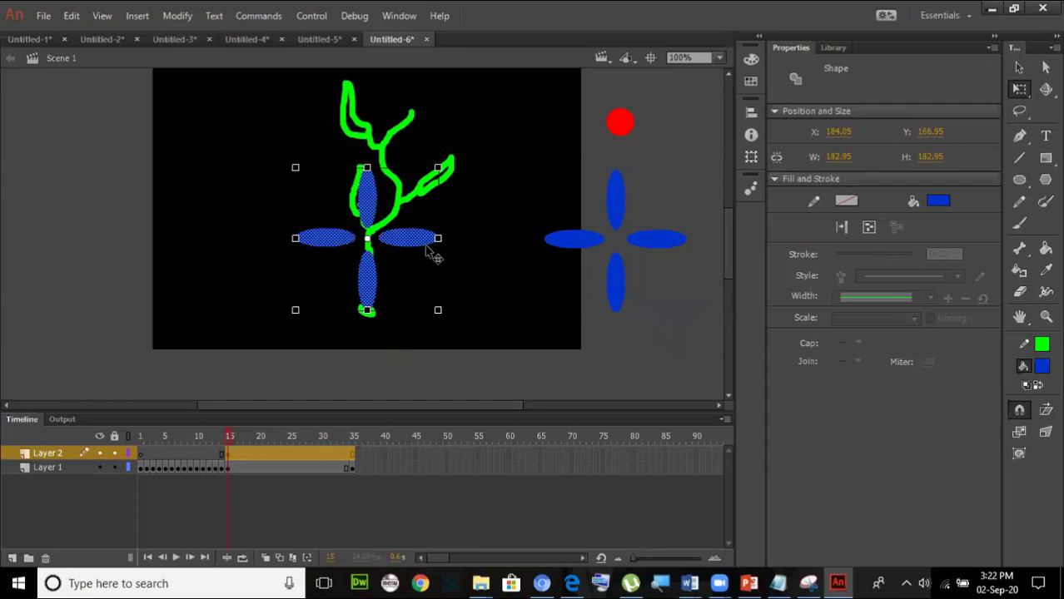
drag(431, 249, 569, 329)
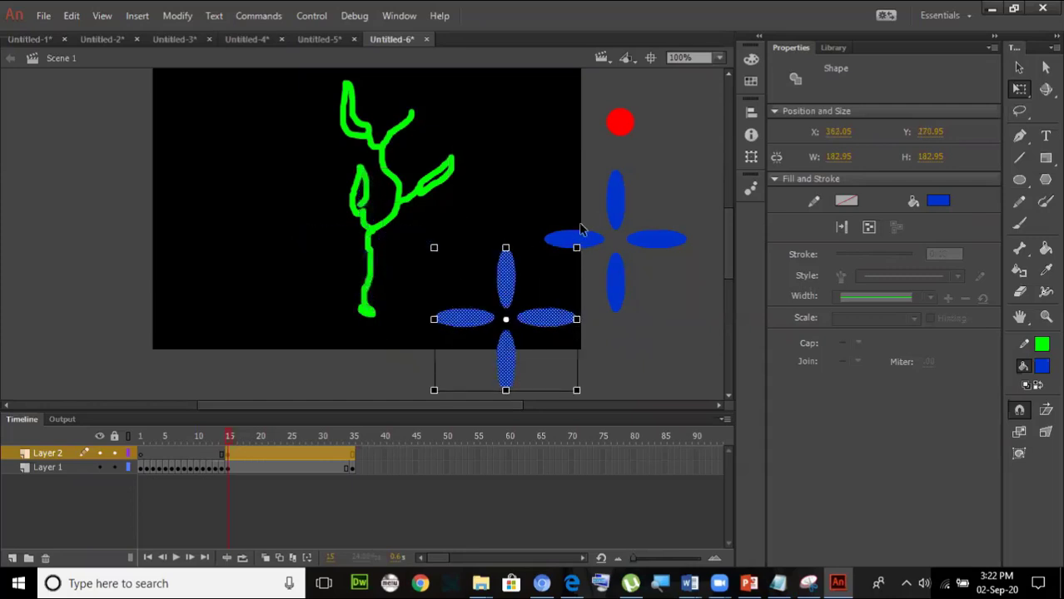
drag(587, 245, 671, 350)
drag(546, 307, 657, 233)
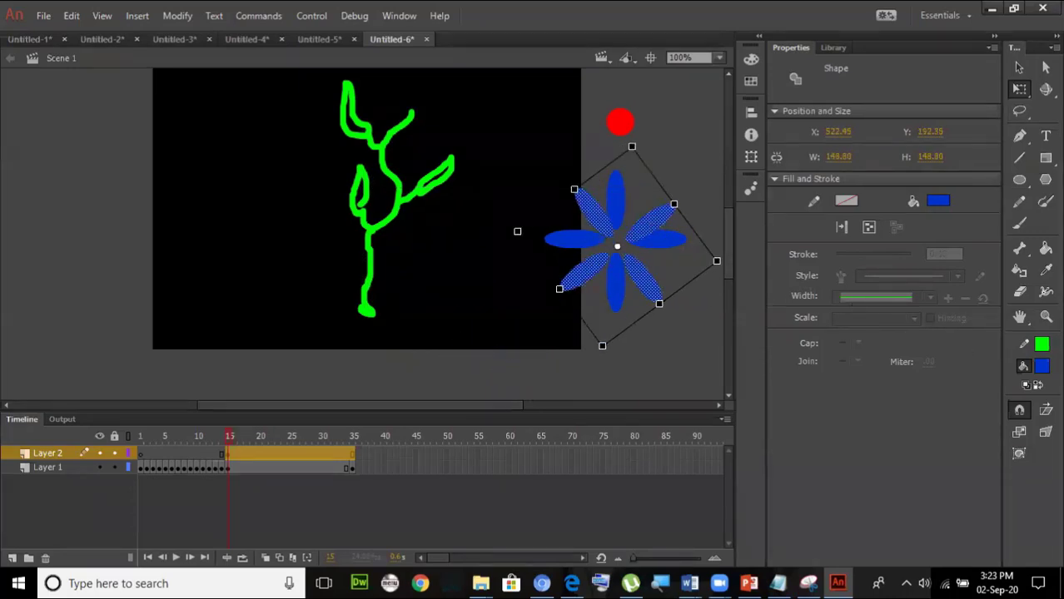
Step: Fill the four diagonal petals of the flower with light yellow-green
click(938, 201)
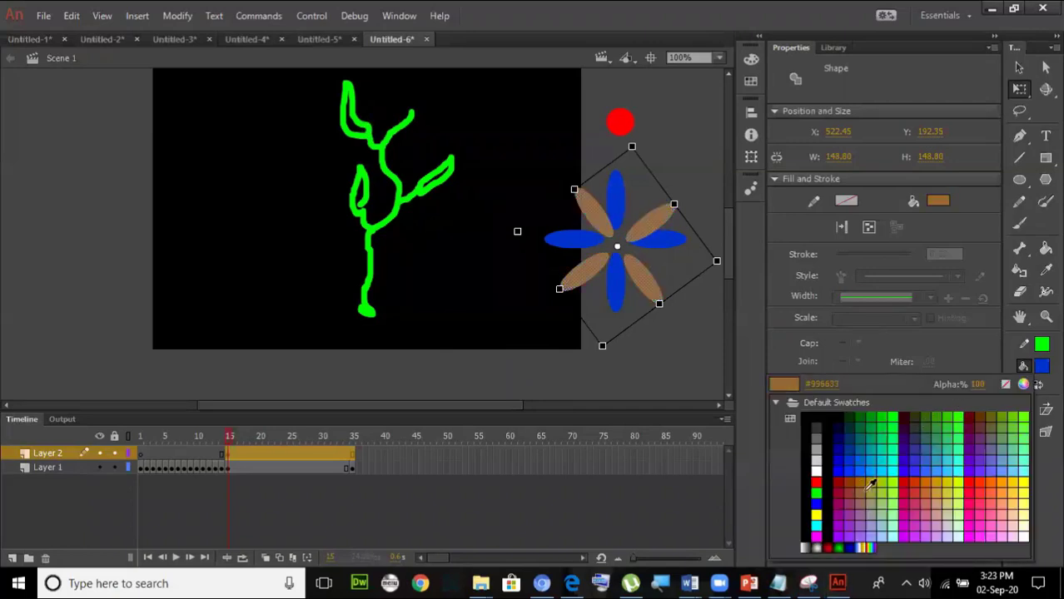
click(893, 484)
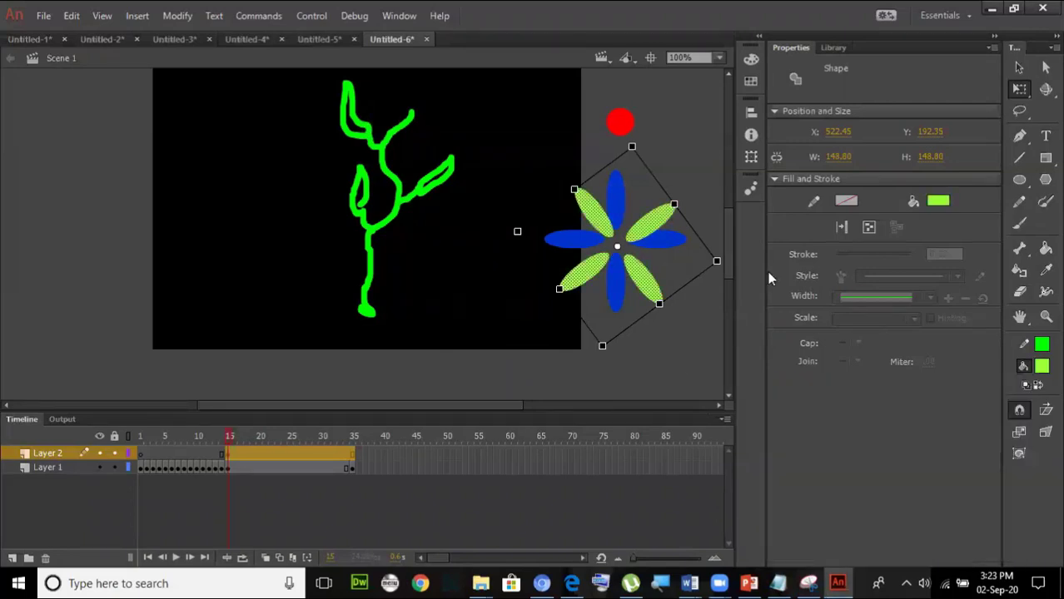
click(1018, 69)
click(677, 311)
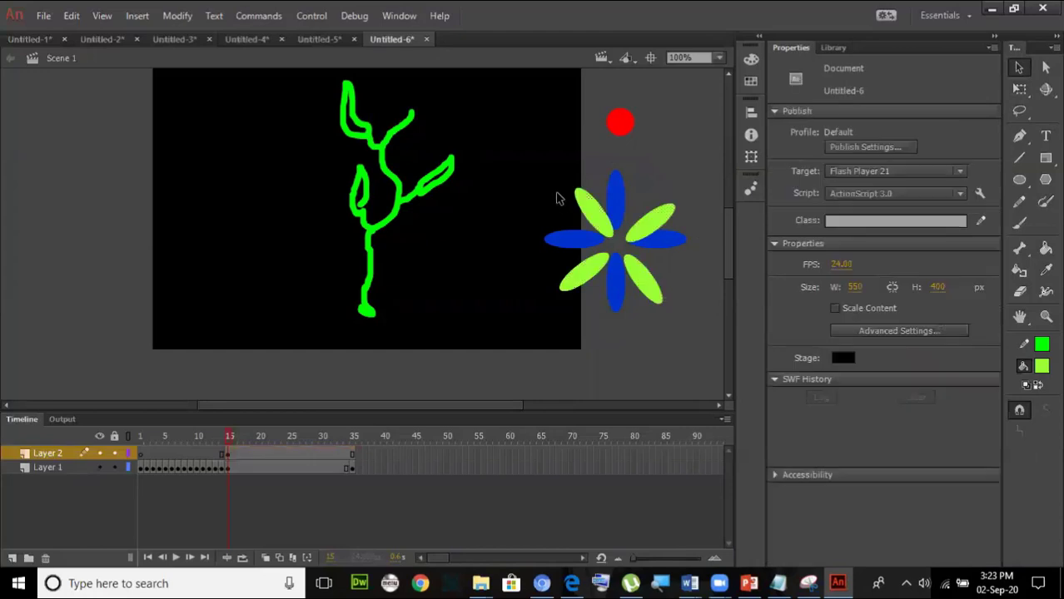
Step: Remove the red circle above the flower from the pasteboard
drag(515, 166, 709, 366)
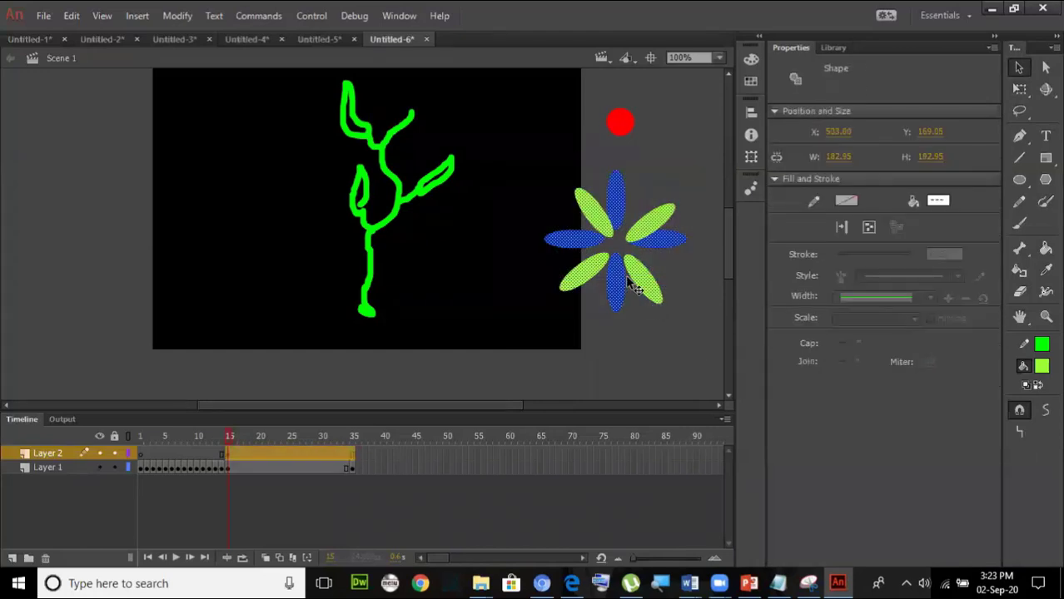
scroll(618, 282, up, 2)
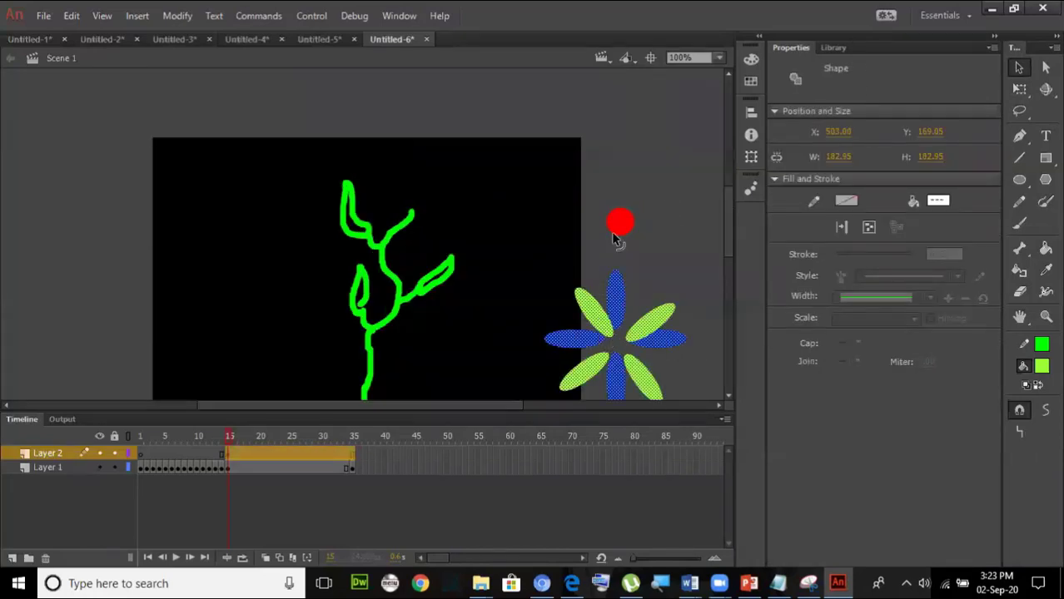
drag(583, 200, 630, 237)
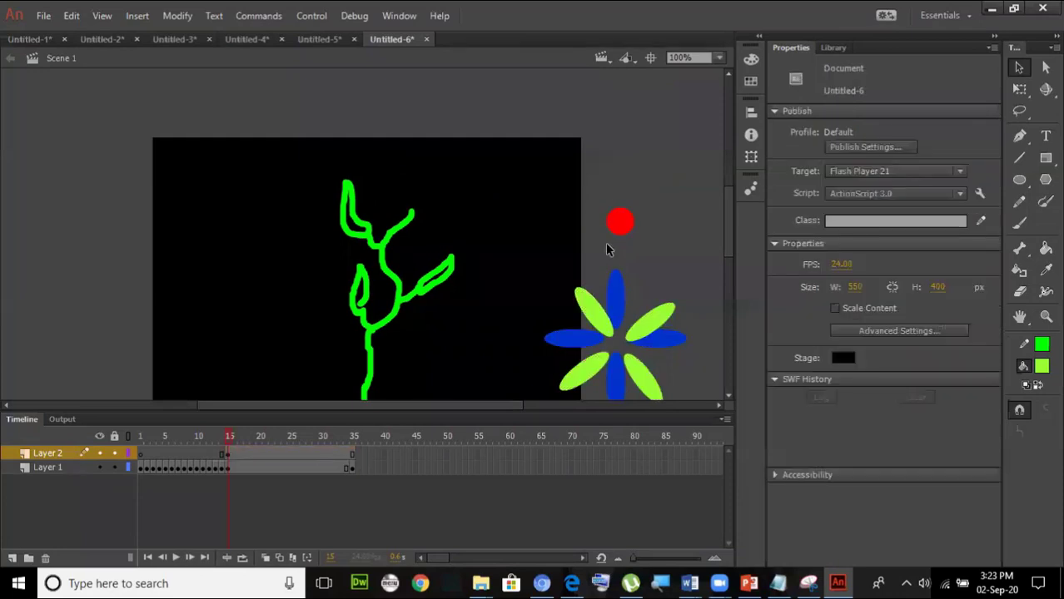
drag(598, 179, 649, 254)
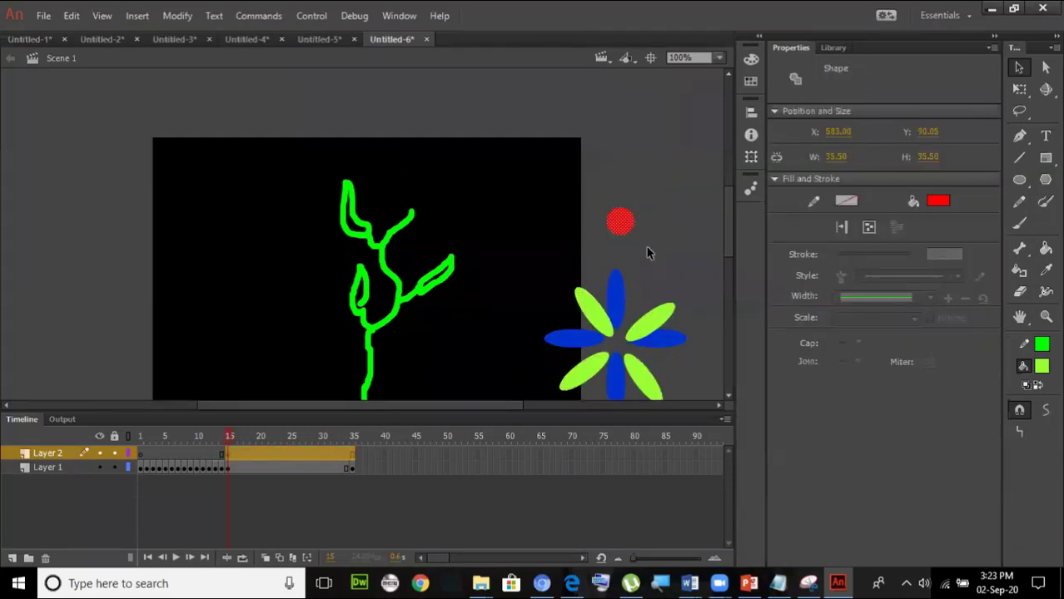
key(Delete)
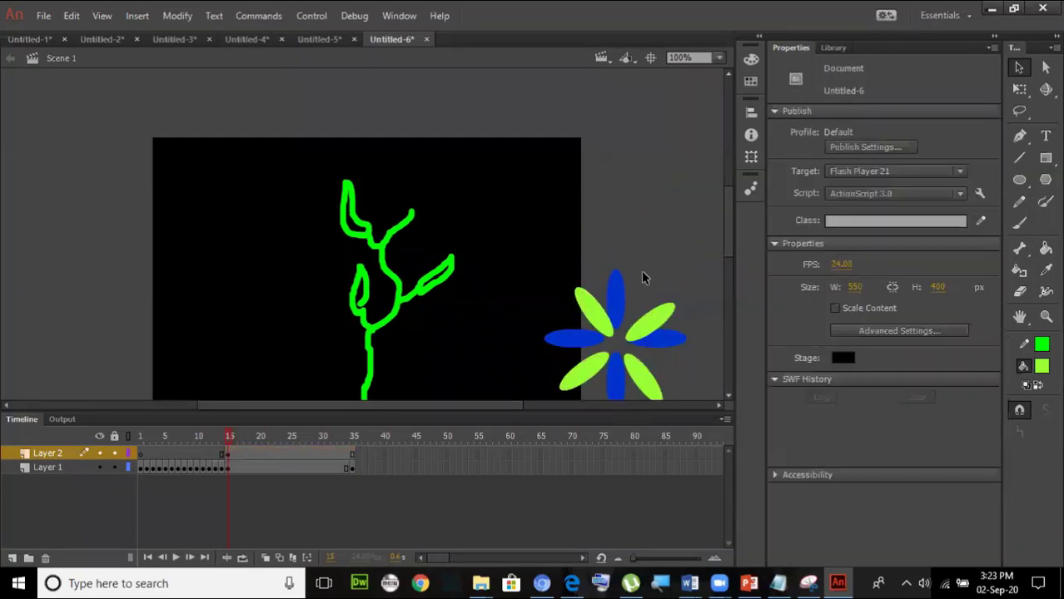
Step: Paste the copied red circle and place it at the centre of the eight-petal flower
drag(530, 251, 692, 421)
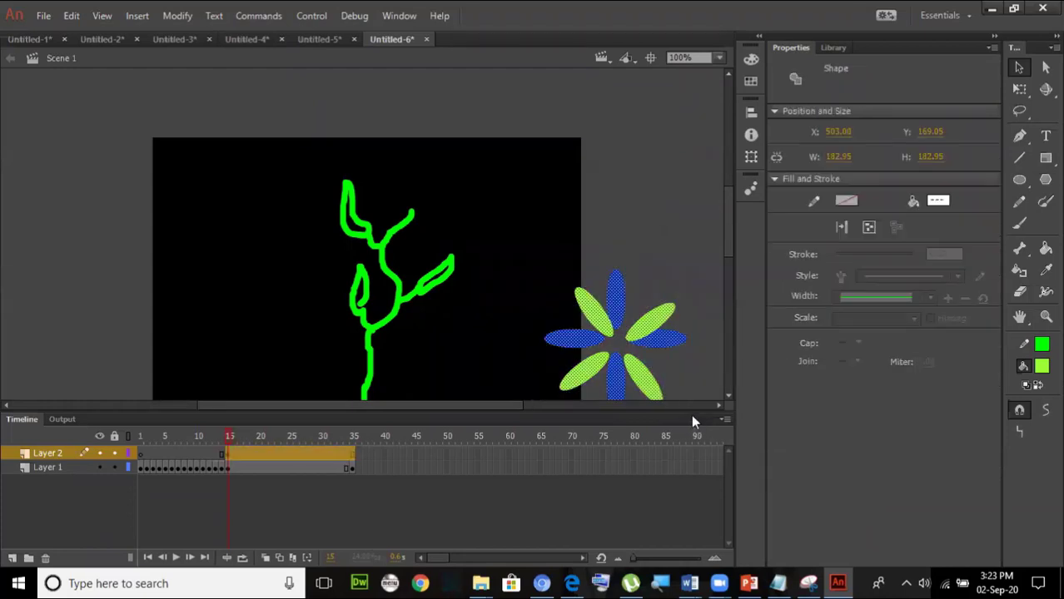
key(ctrl+v)
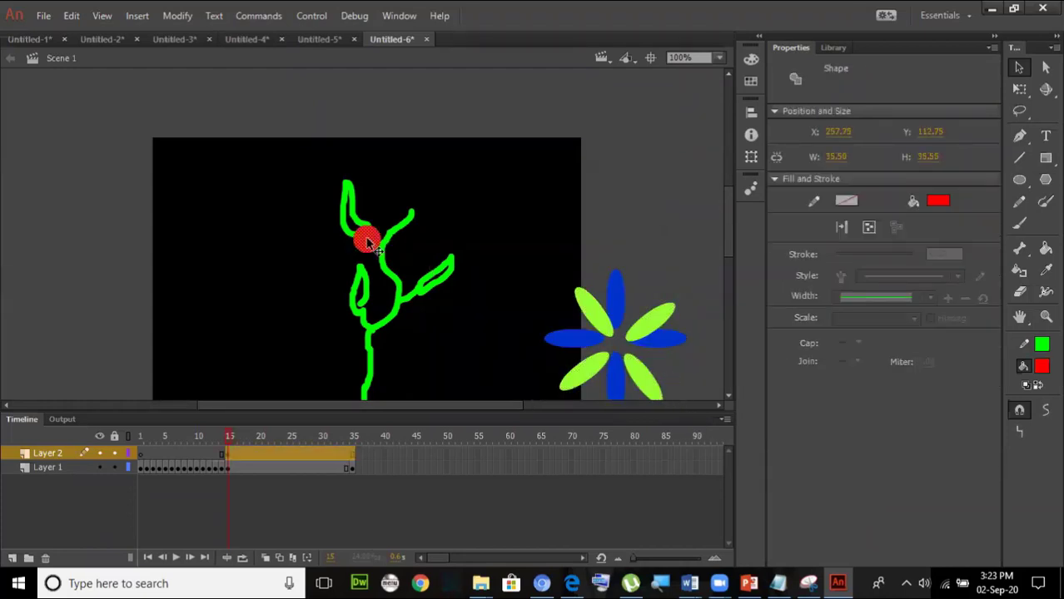
drag(389, 250, 617, 349)
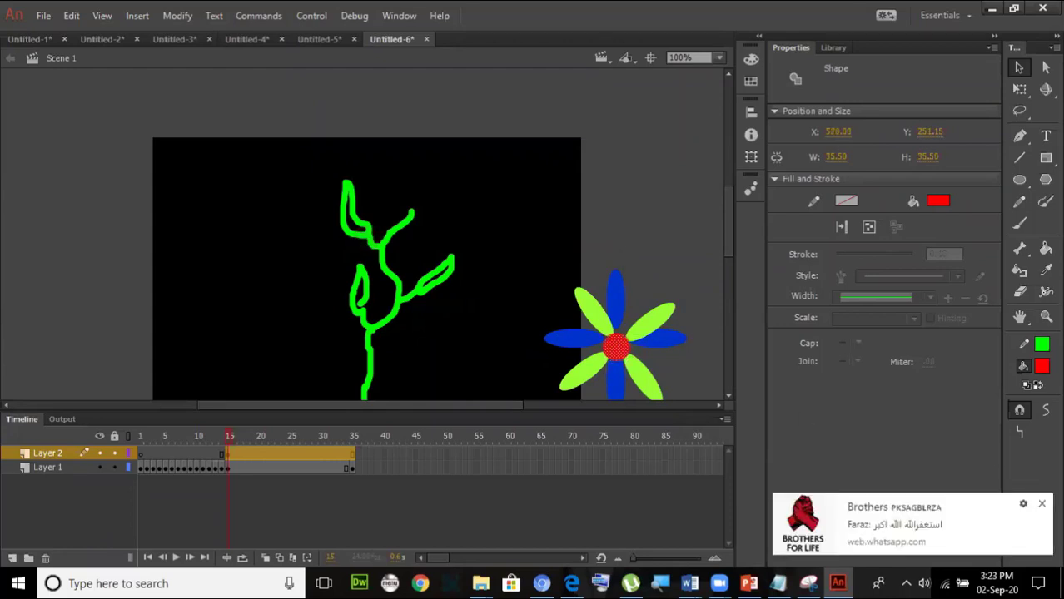
Step: Move the whole flower onto the bare branch tip of the plant and scale it down proportionally to about 78 px wide
mouse_move(529, 240)
mouse_down()
mouse_move(674, 420)
mouse_move(699, 429)
mouse_up()
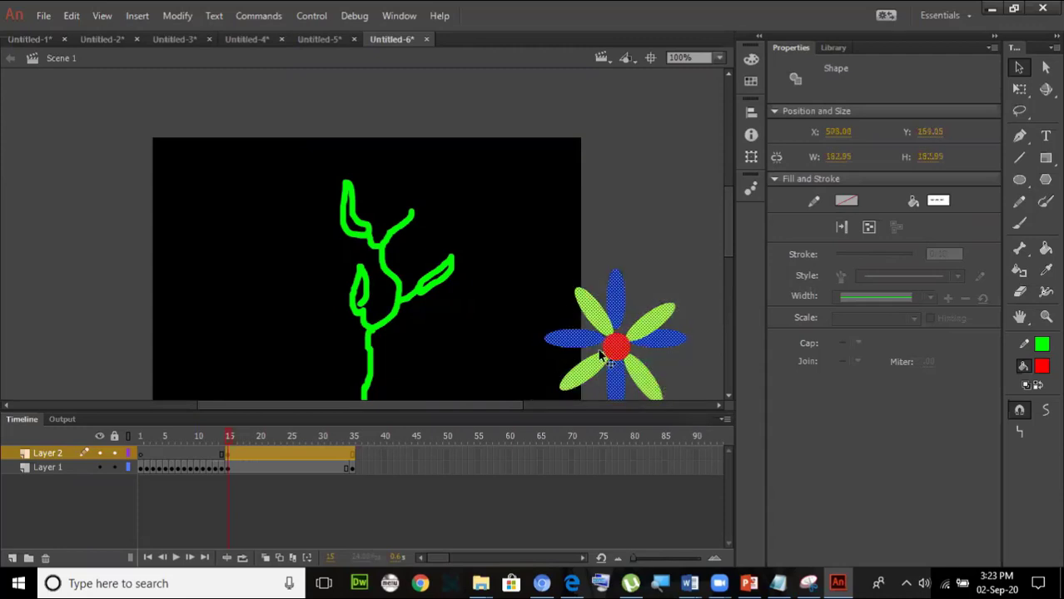
drag(600, 354, 421, 218)
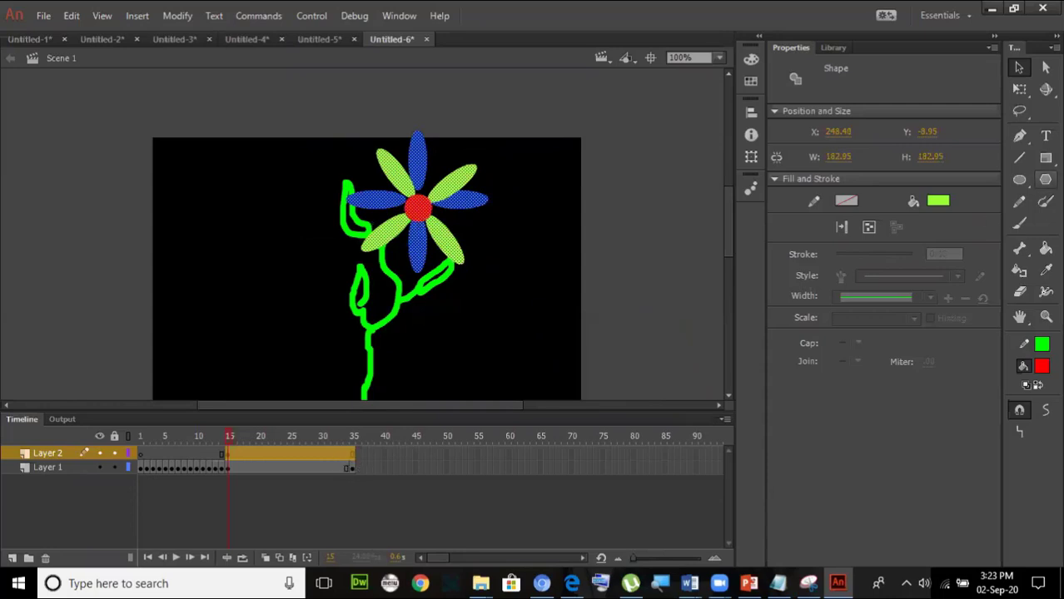
click(1019, 88)
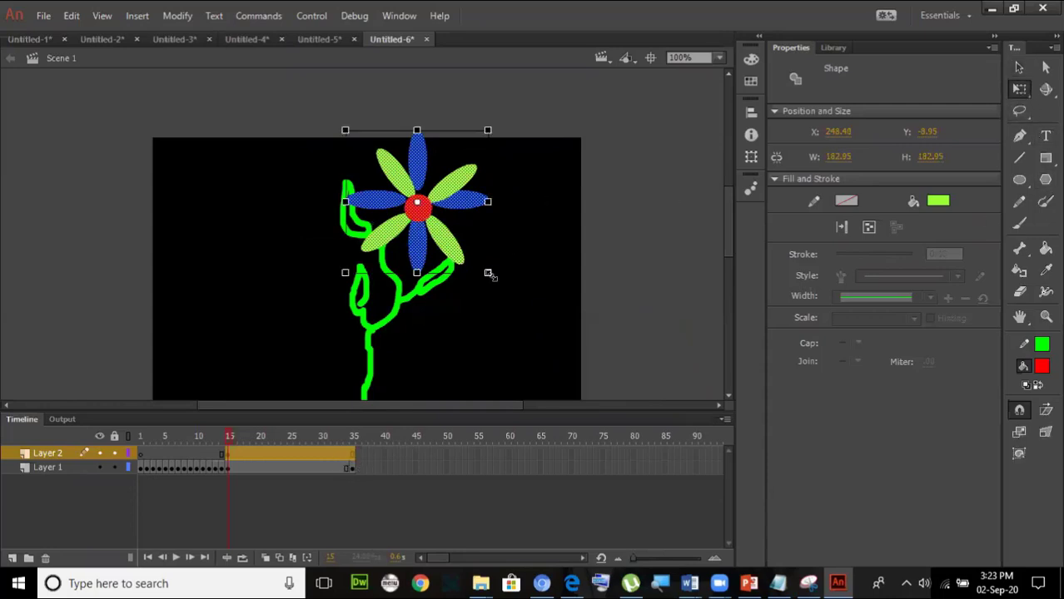
drag(487, 272, 453, 241)
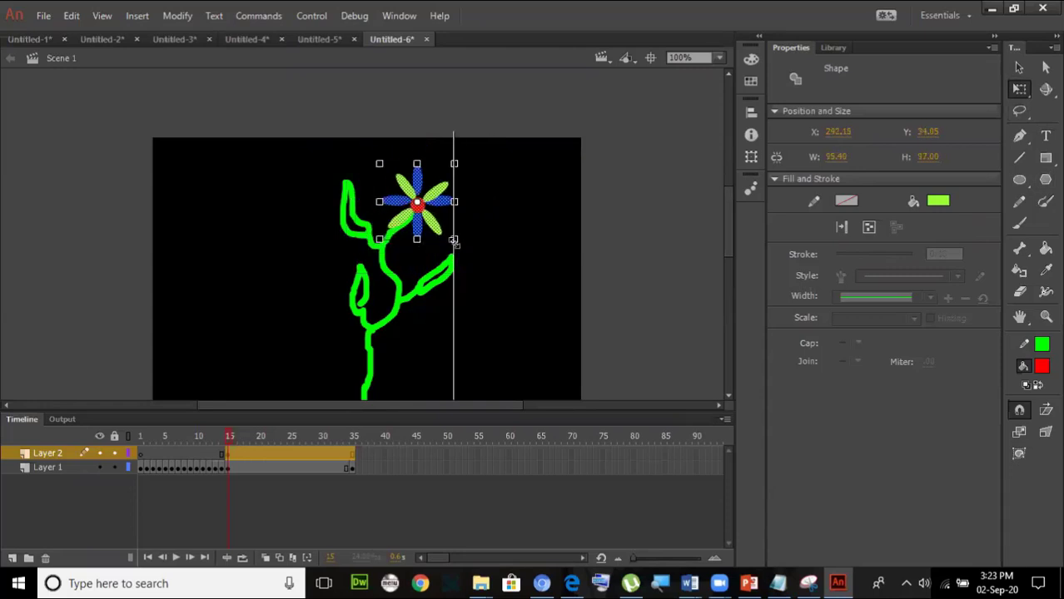
key(ctrl+z)
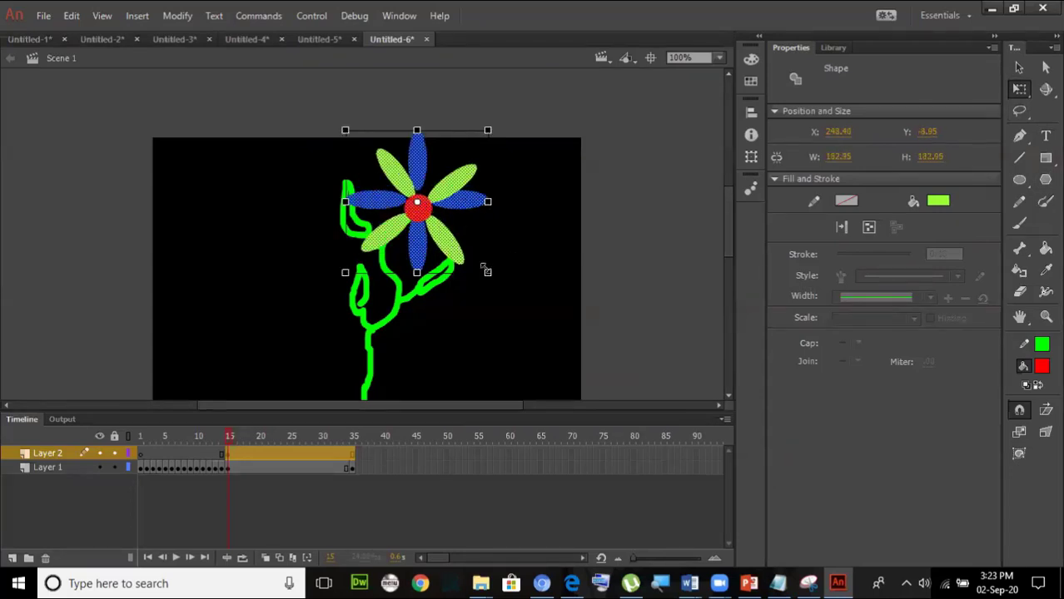
drag(485, 268, 447, 232)
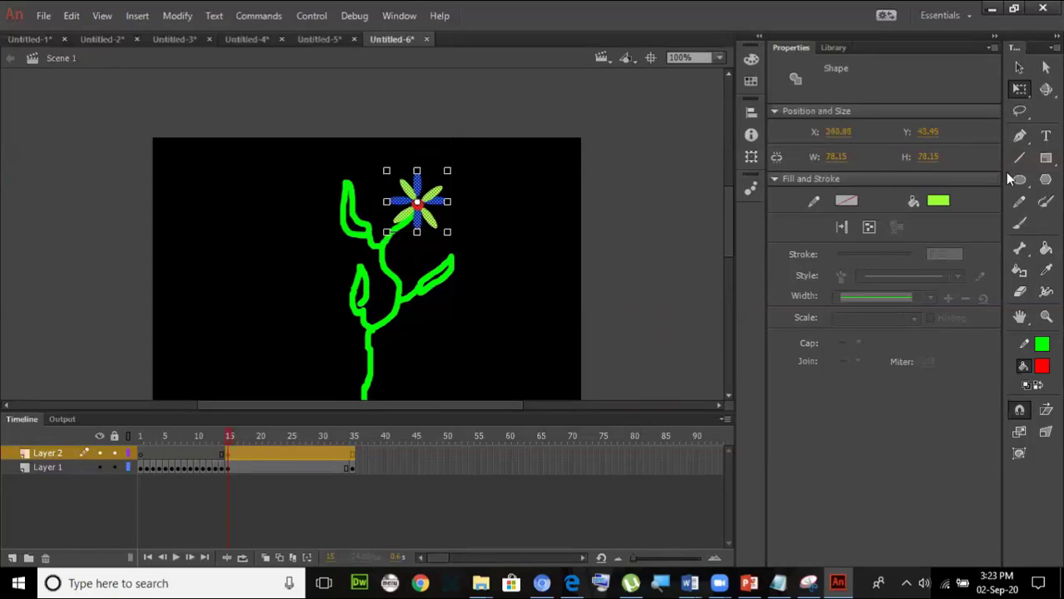
Step: Create a classic tween for the flower on Layer 2 and insert a keyframe at frame 35
click(355, 456)
right_click(355, 456)
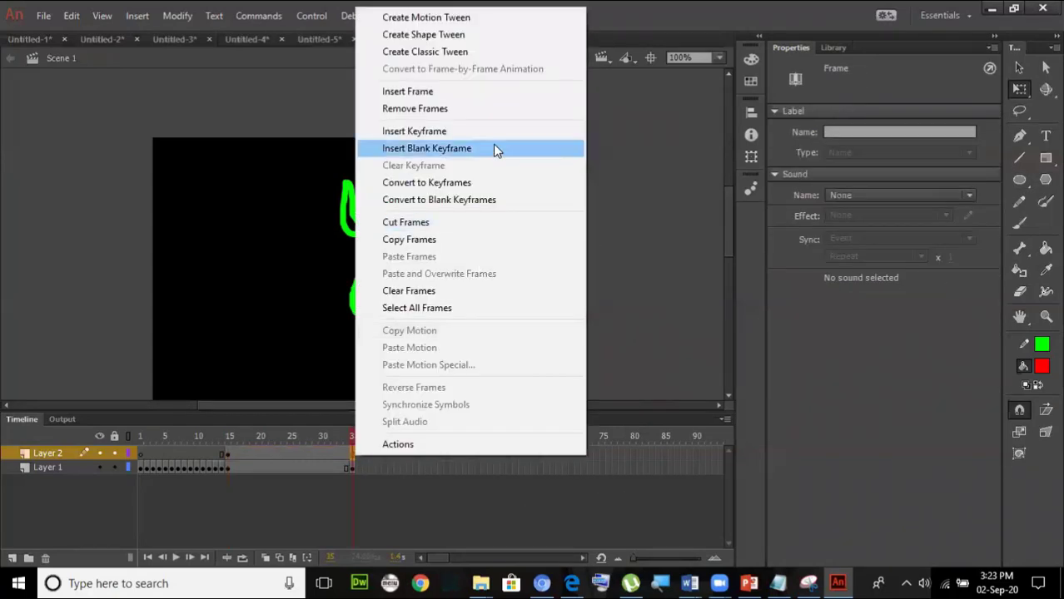
click(475, 52)
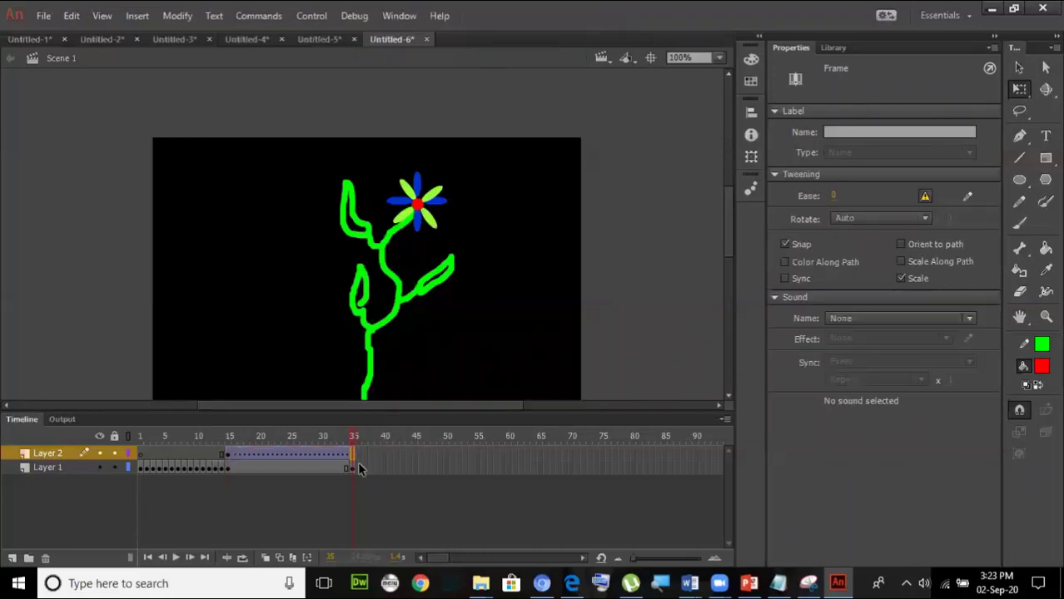
right_click(353, 455)
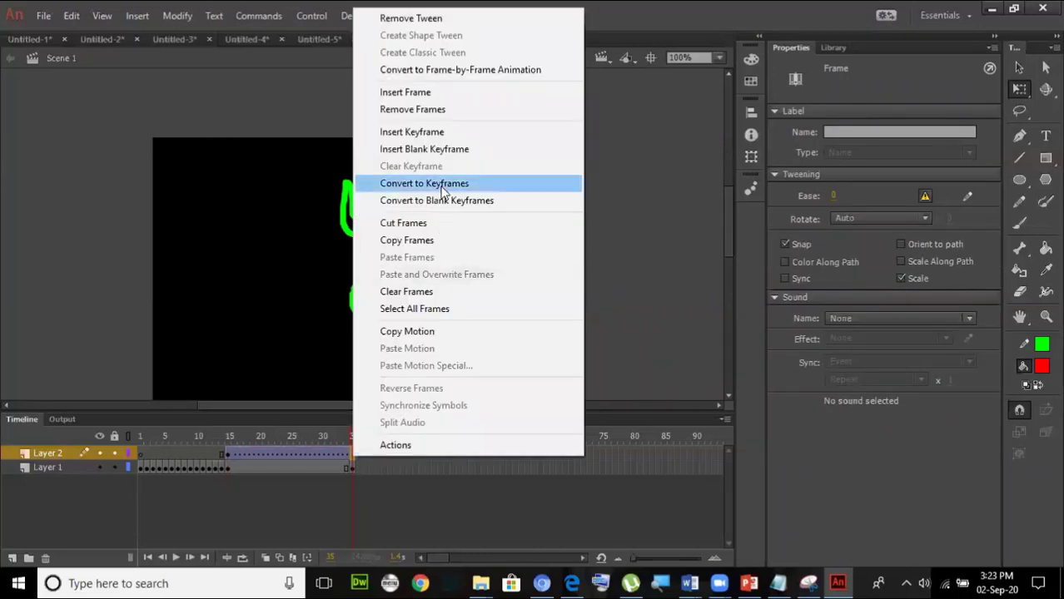
click(428, 131)
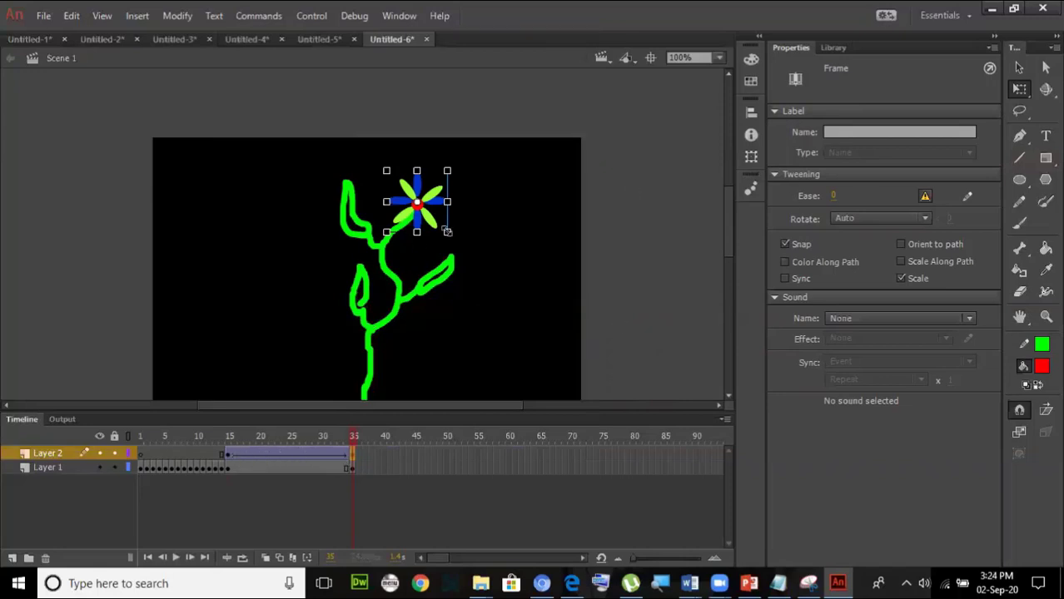
Step: Enlarge the flower and rotate it slightly clockwise at frame 35, and test the movie
drag(447, 233, 469, 254)
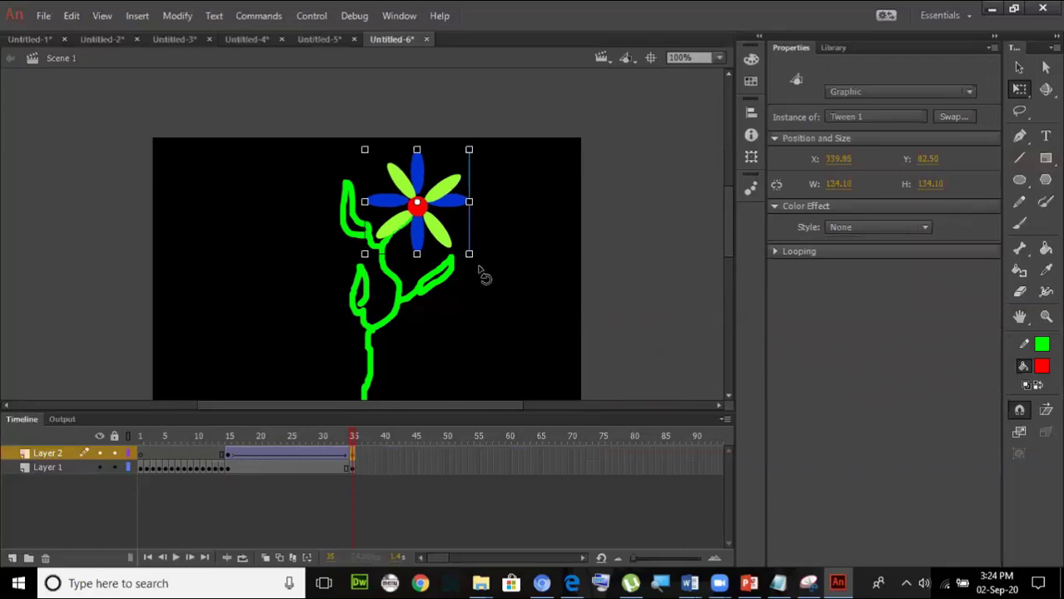
mouse_move(471, 281)
mouse_down()
mouse_move(452, 265)
mouse_move(464, 283)
mouse_up()
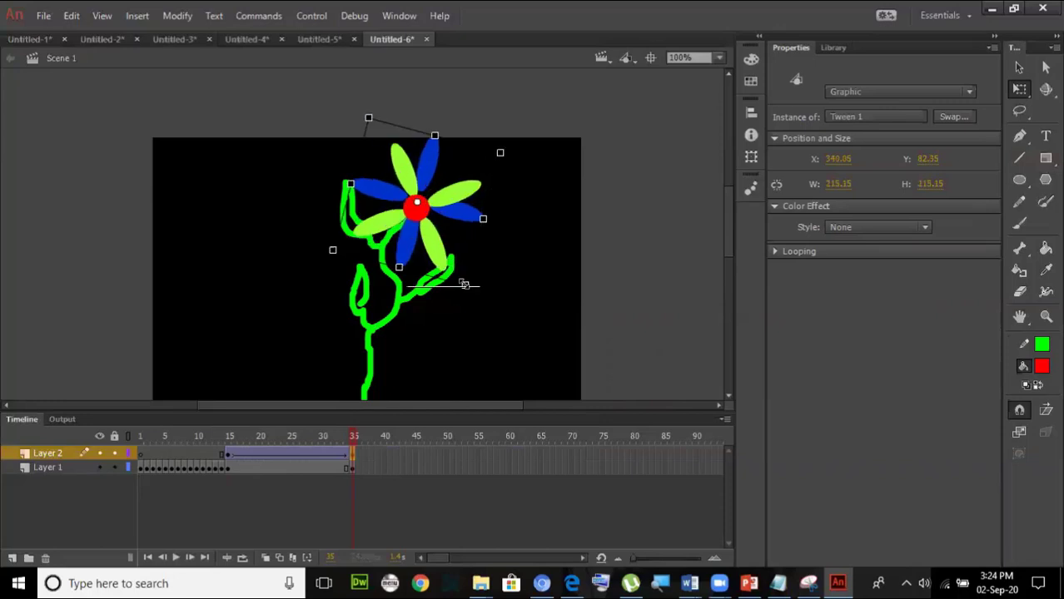
click(548, 287)
key(ctrl+Return)
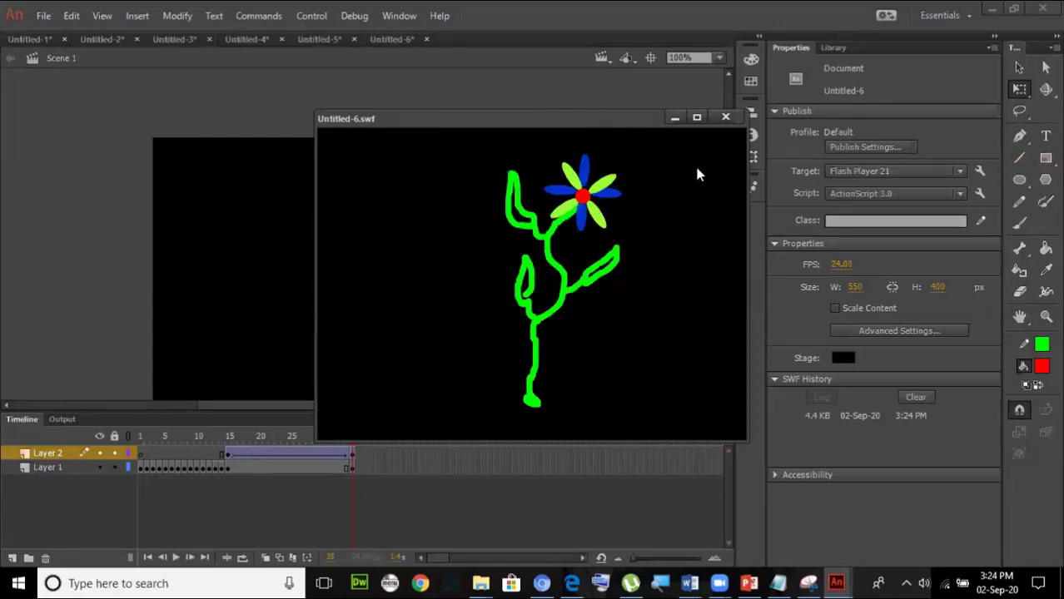
click(726, 117)
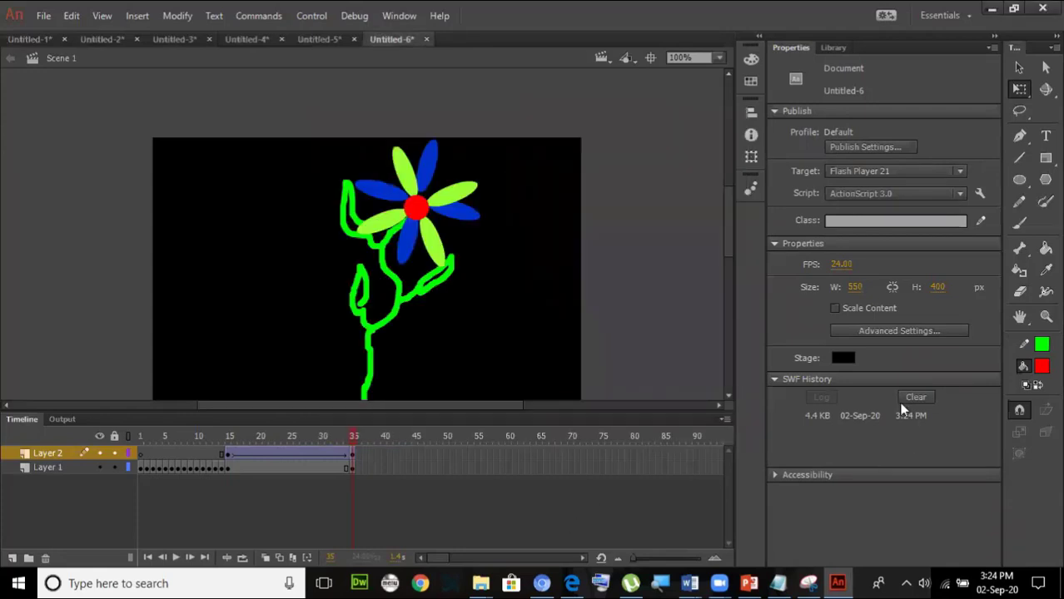
Step: Set the document frame rate to 12 FPS and test the movie at that speed
click(842, 264)
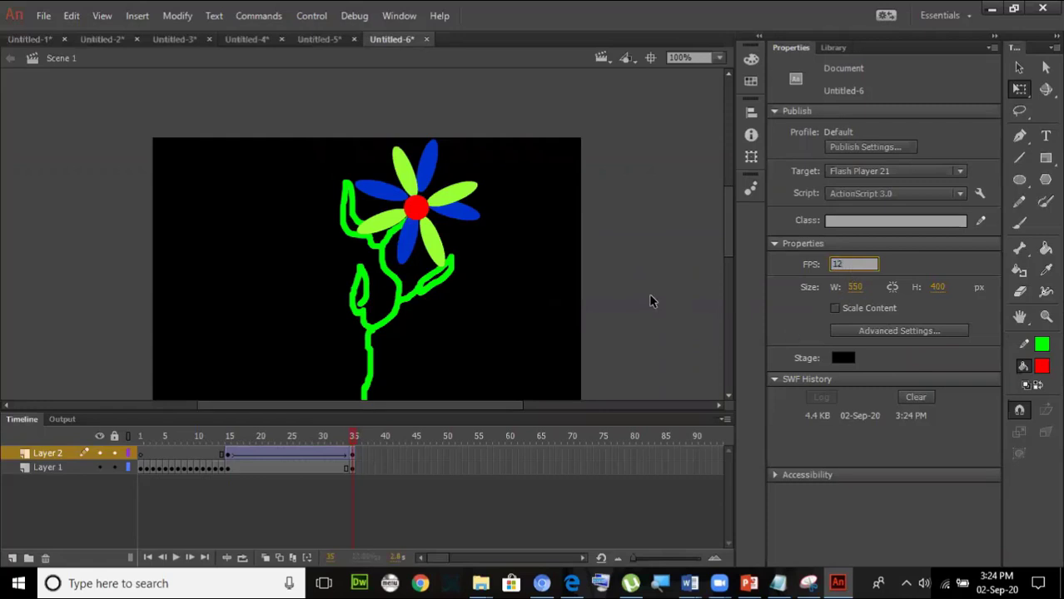
text(12)
key(Return)
key(ctrl+Return)
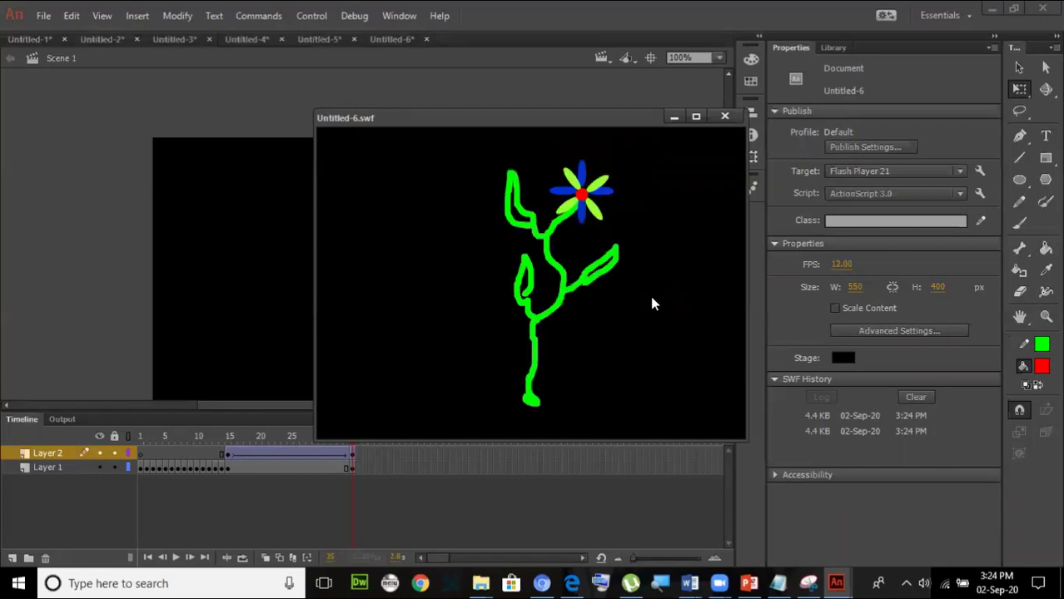
click(724, 116)
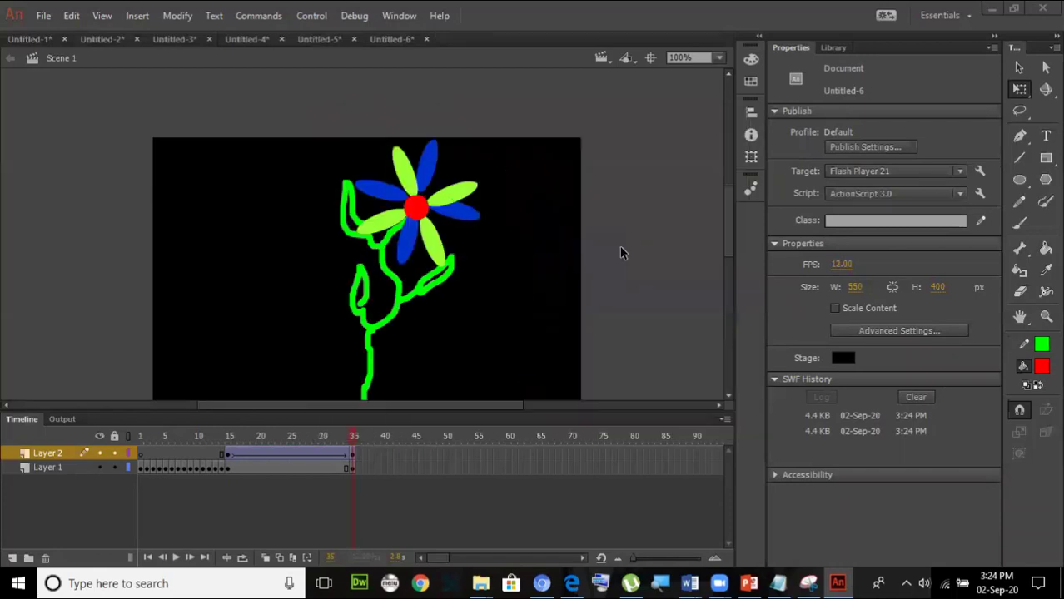
Step: Add a new layer and place the red static text "F" on it, beside the plant in the empty area of the stage
click(11, 558)
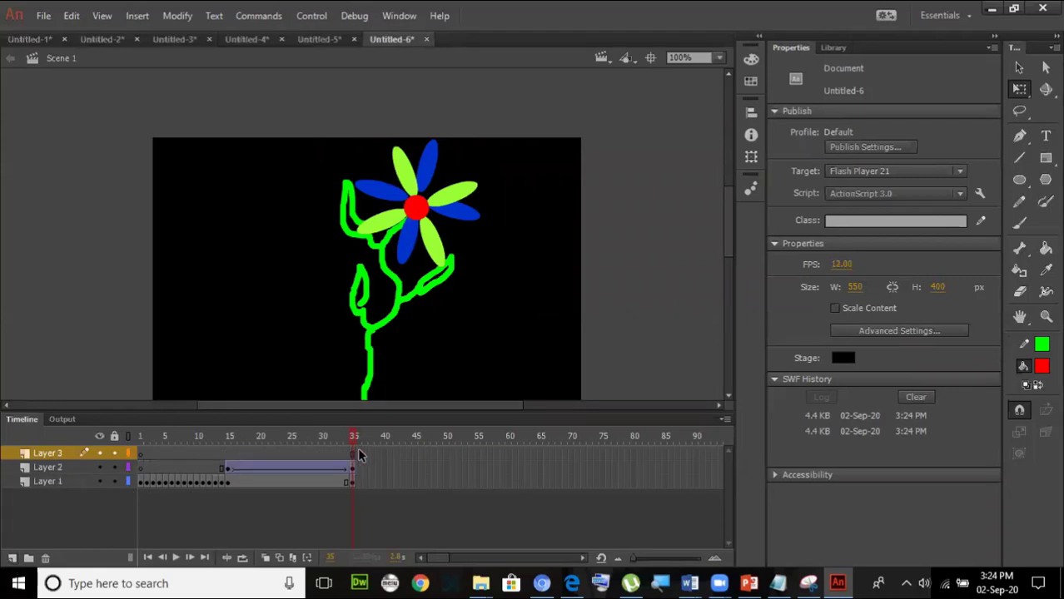
scroll(434, 334, down, 2)
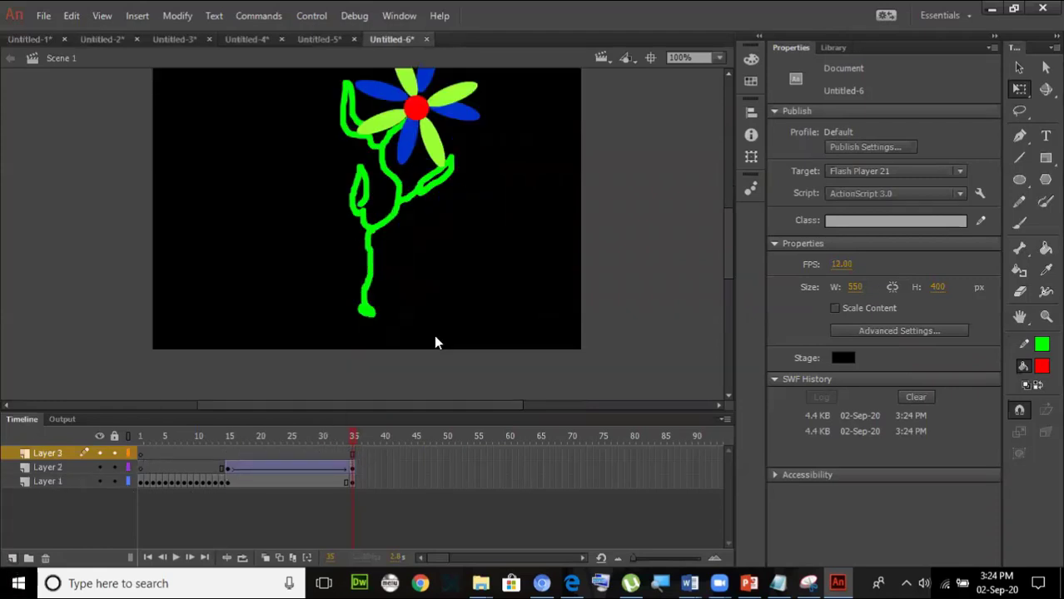
scroll(433, 335, up, 2)
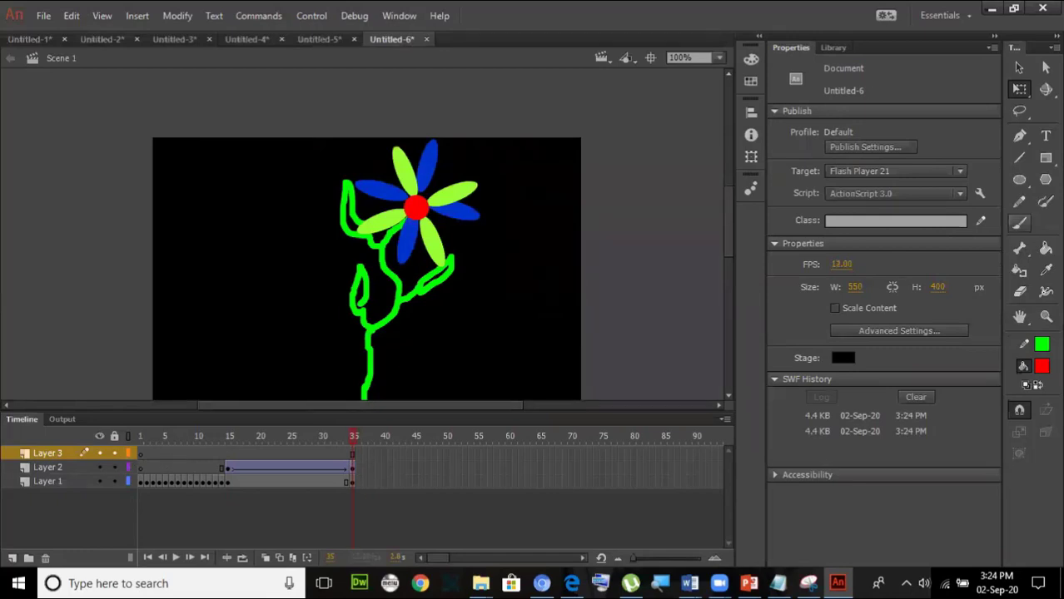
click(1046, 135)
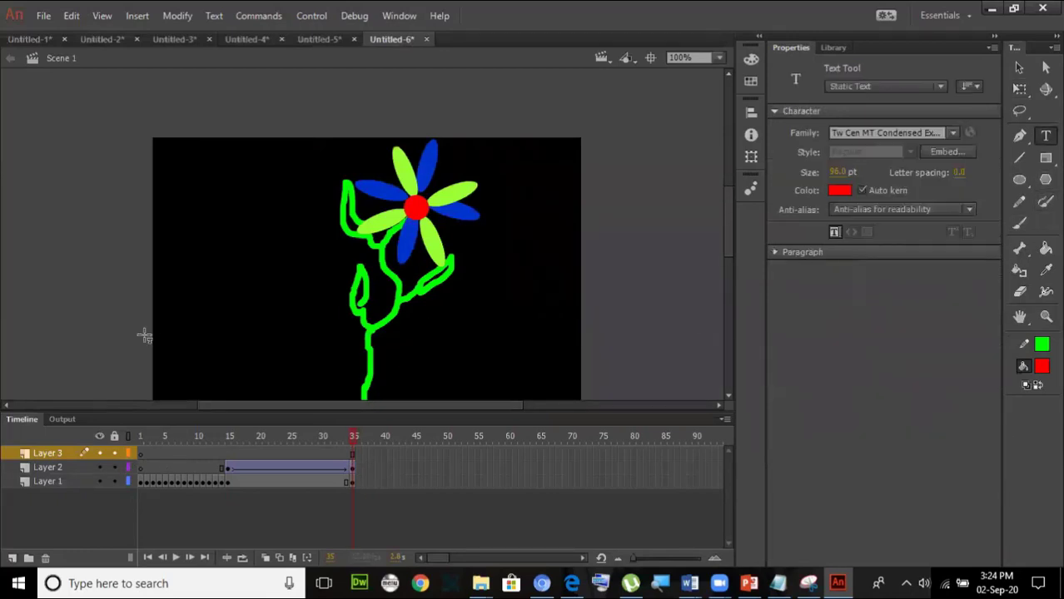
click(177, 316)
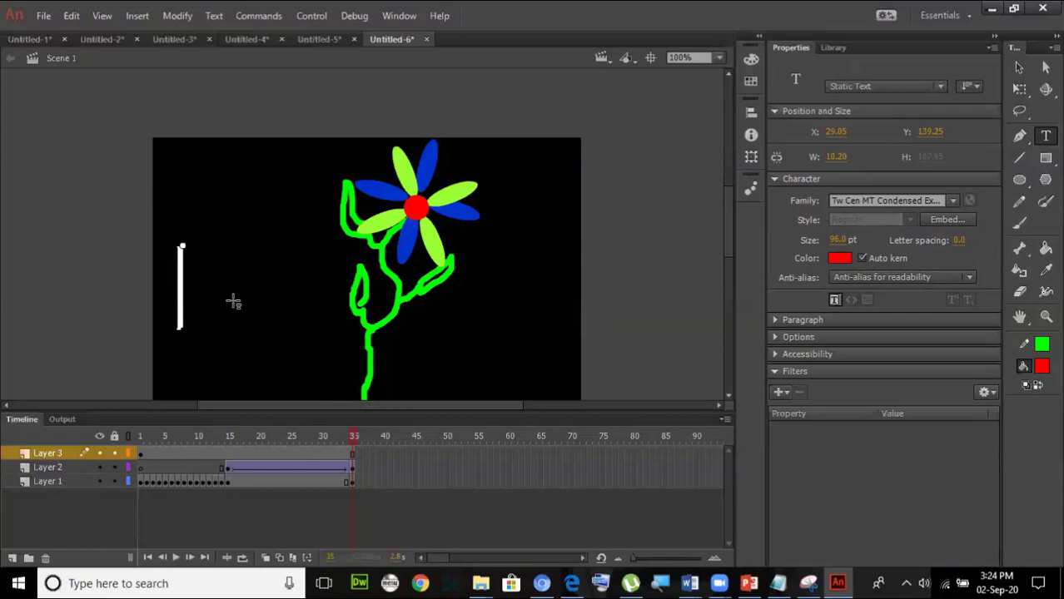
text(F)
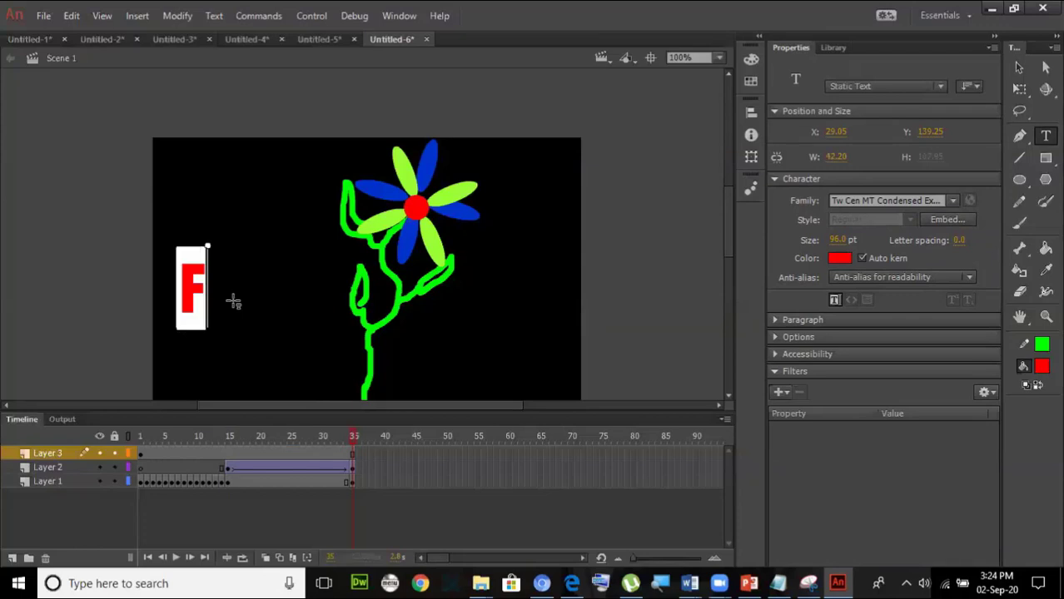
Step: Insert keyframes at frames 2 and 3 of Layer 3 and extend the text to "FR" at frame 3
click(141, 454)
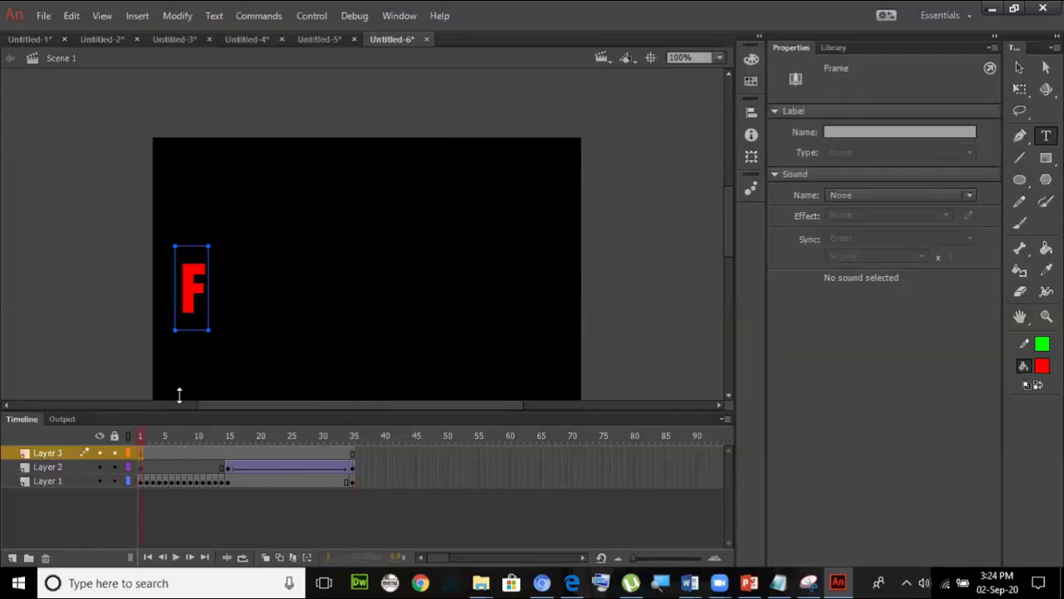
click(196, 306)
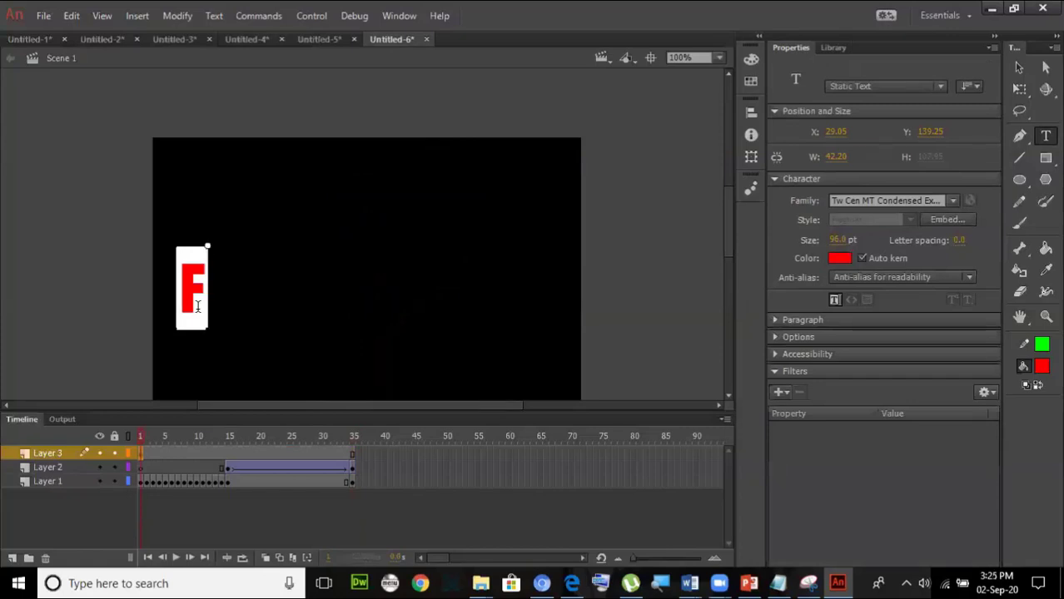
key(F6)
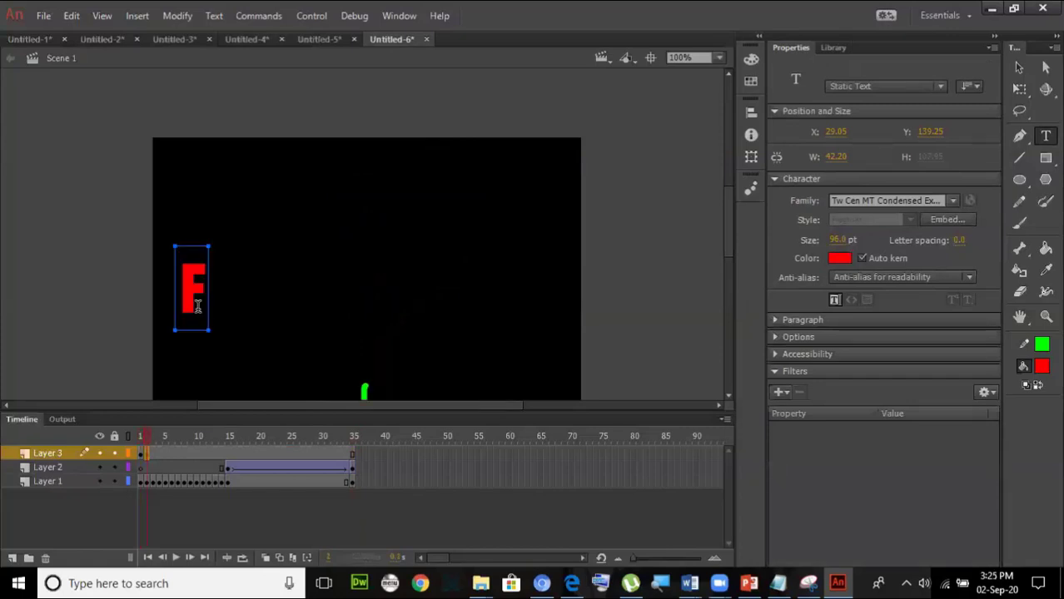
click(201, 303)
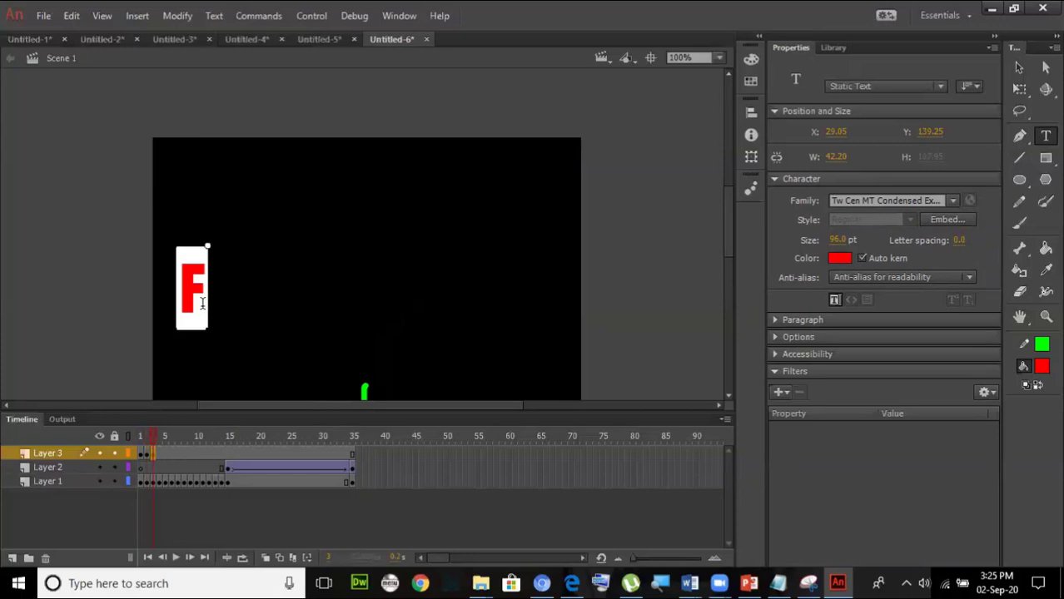
text(R)
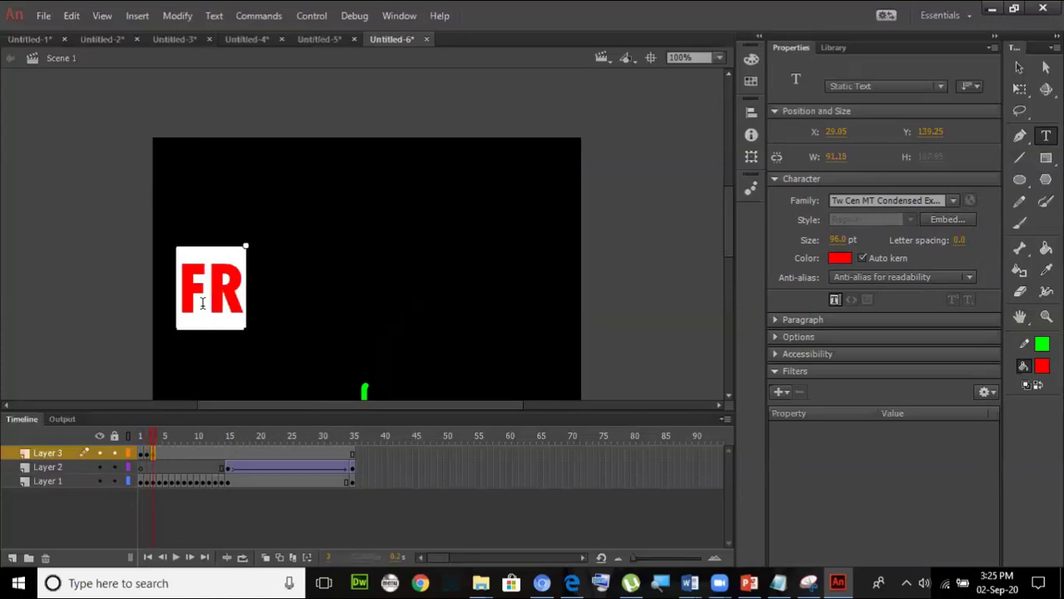
Step: Insert keyframes on Layer 3 through frame 7, extending the text to "FRA" at frame 5 and "FRAM" at frame 7
key(F6)
key(F6)
click(241, 289)
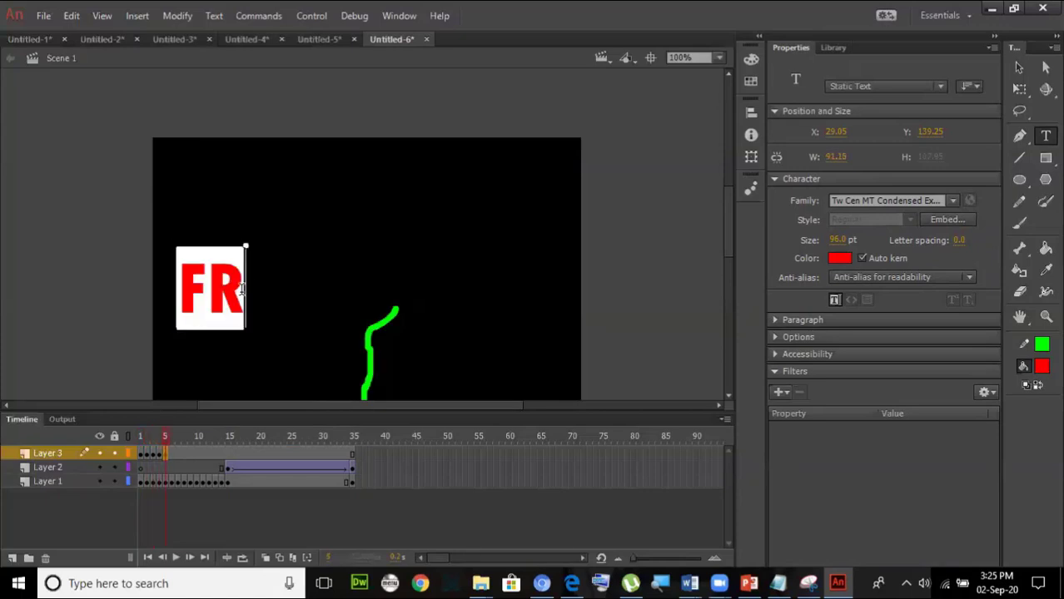
text(A)
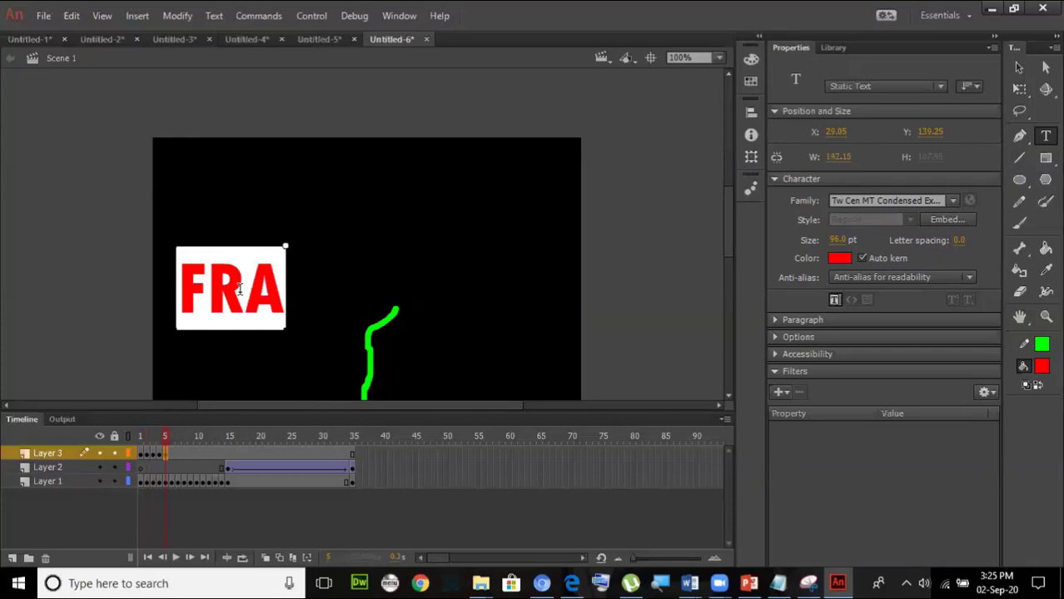
key(F6)
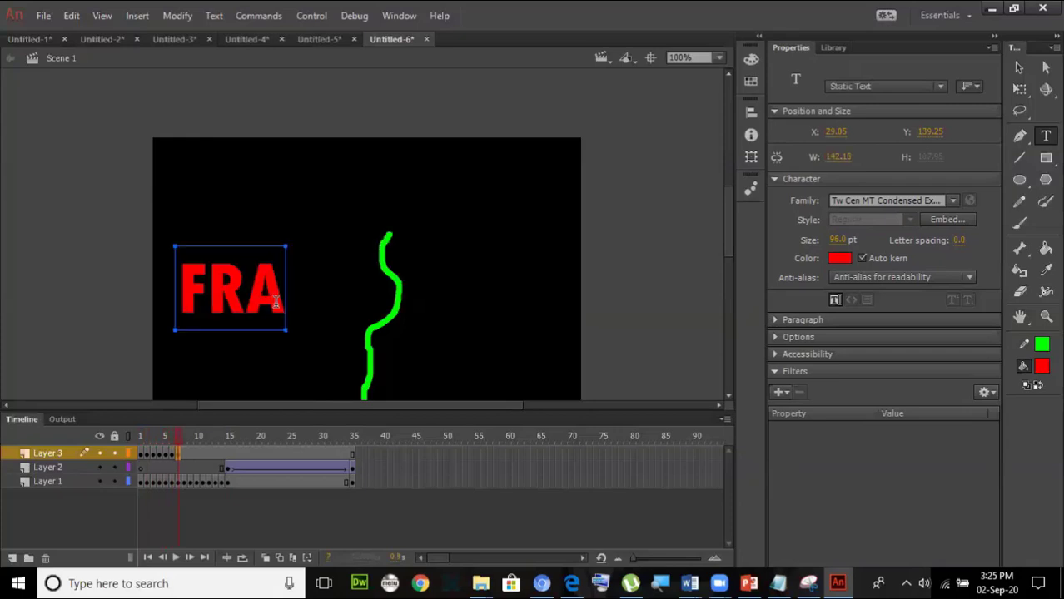
click(277, 301)
text(M)
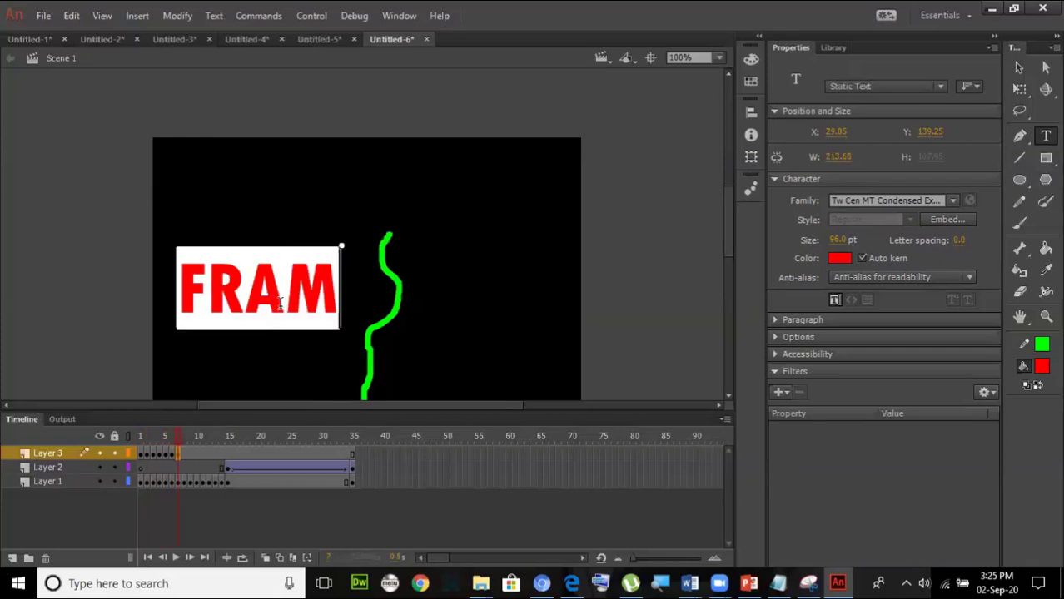
Step: Insert keyframes at frames 8 and 9 of Layer 3 and extend the text to "FRAME" at frame 9
key(F6)
key(F6)
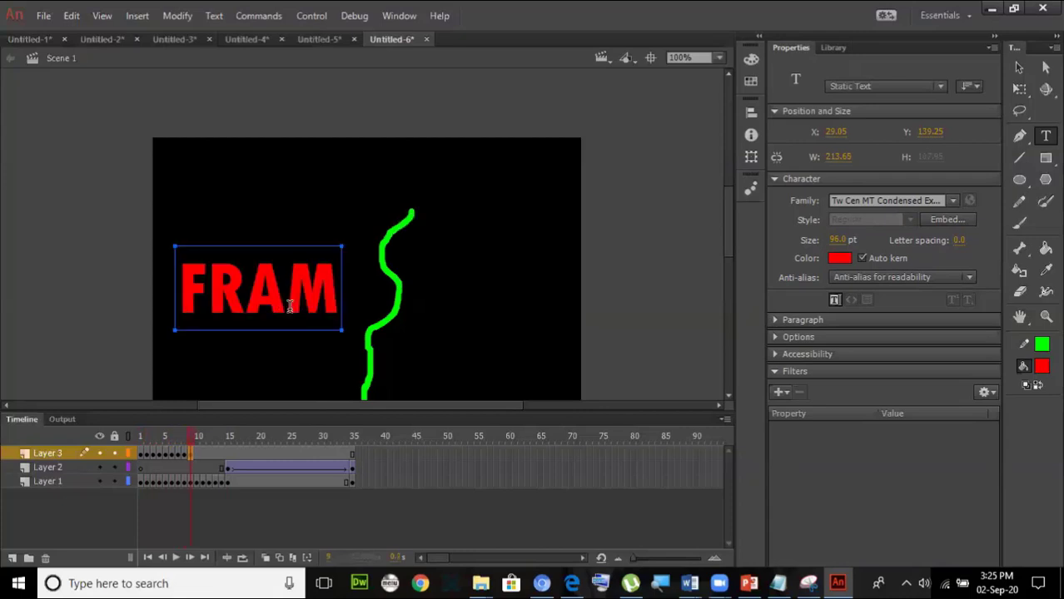
click(336, 300)
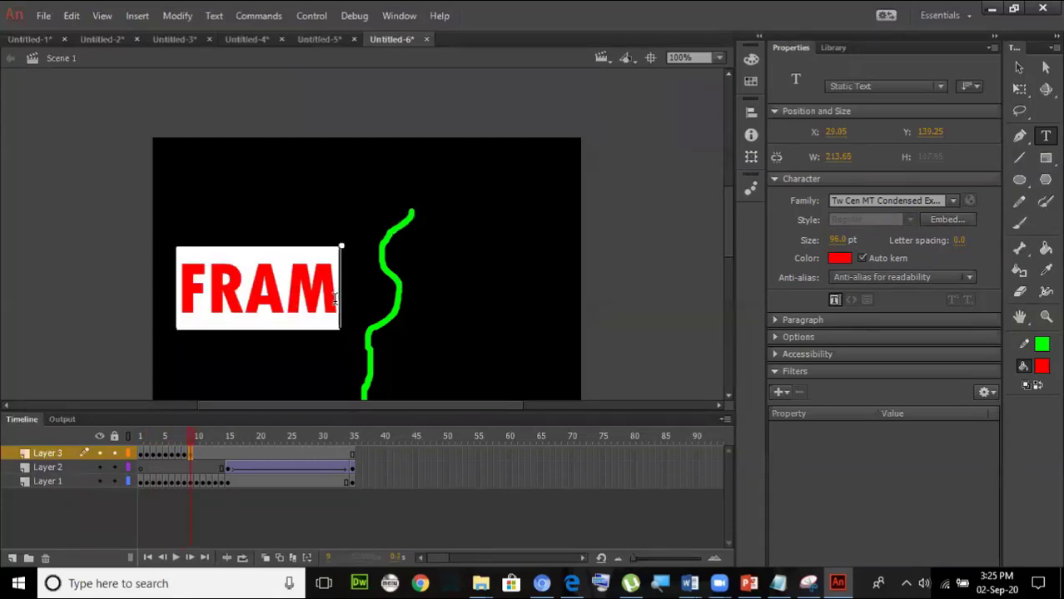
text(E)
Step: Continue the "FRAME" text with keyframes on Layer 3 through frame 35 and test the movie
key(F6)
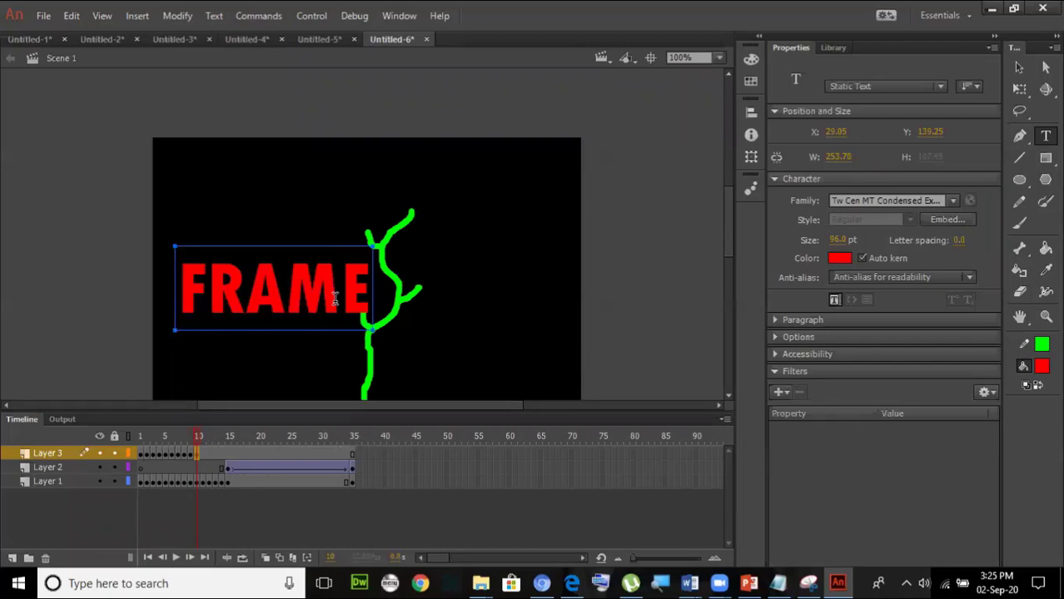
key(F6)
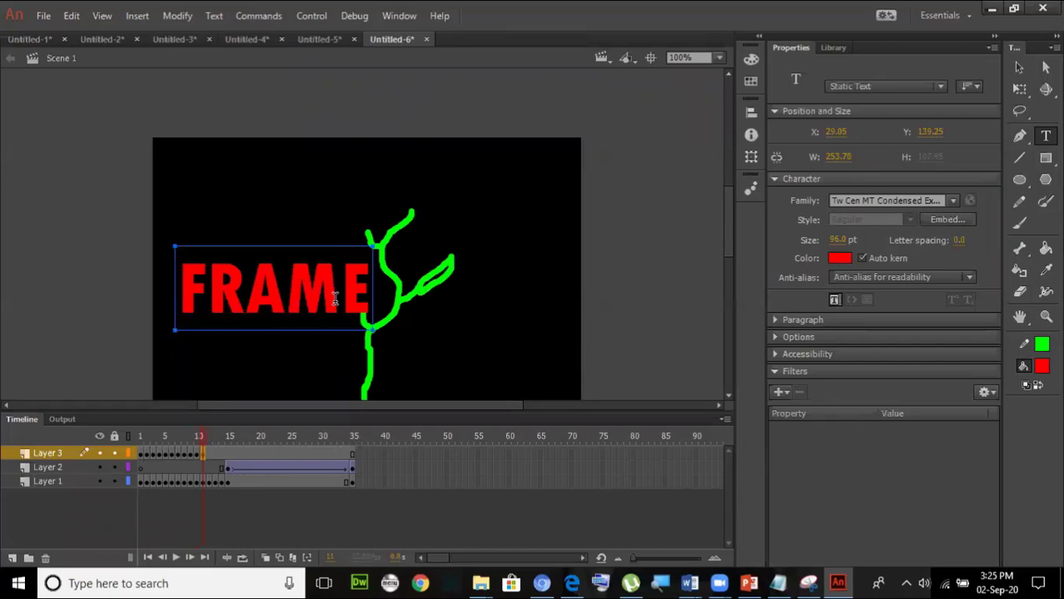
key(Return)
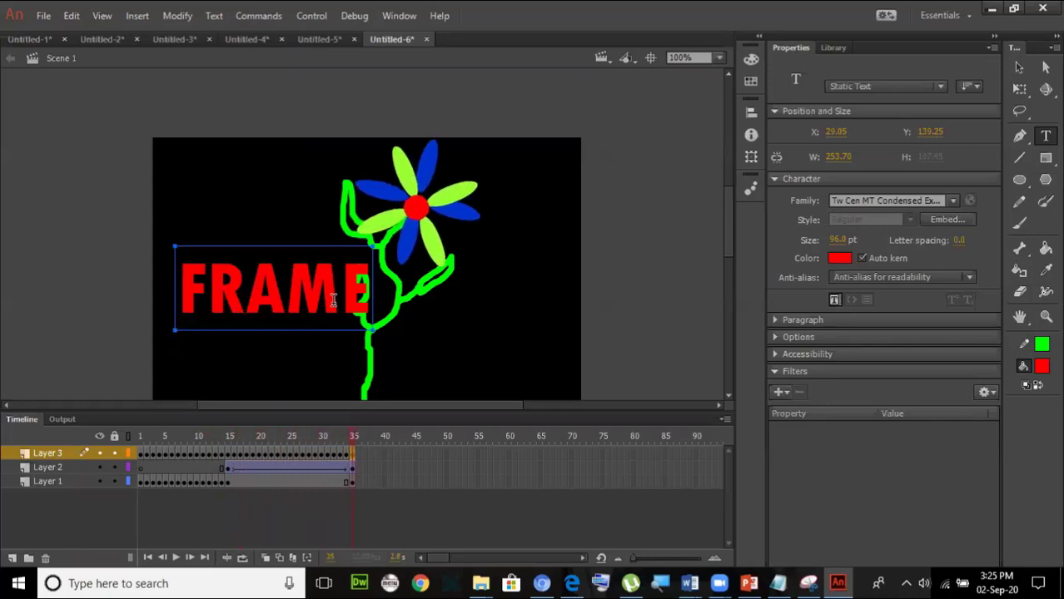
key(ctrl+Return)
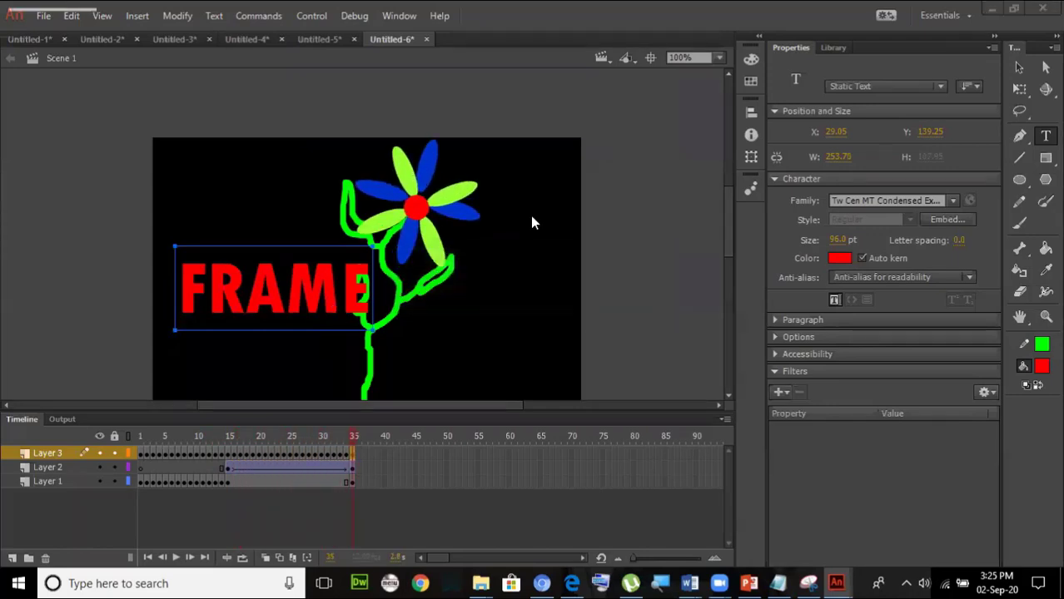
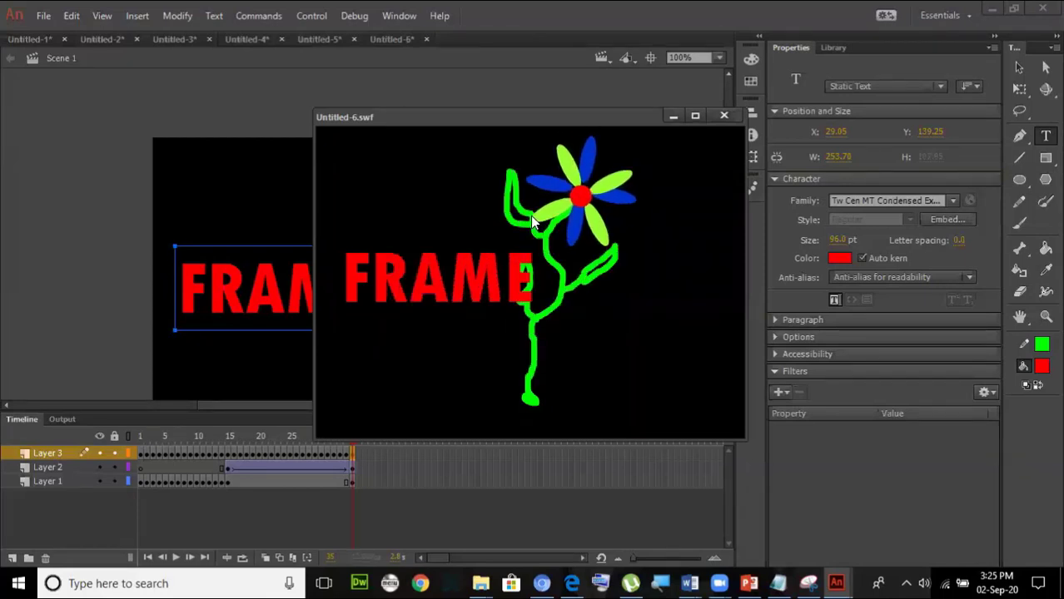
click(722, 115)
Step: Insert an extra frame at each of frames 2, 5, 3 and 7 of Layer 3 to hold the early letters longer
click(141, 452)
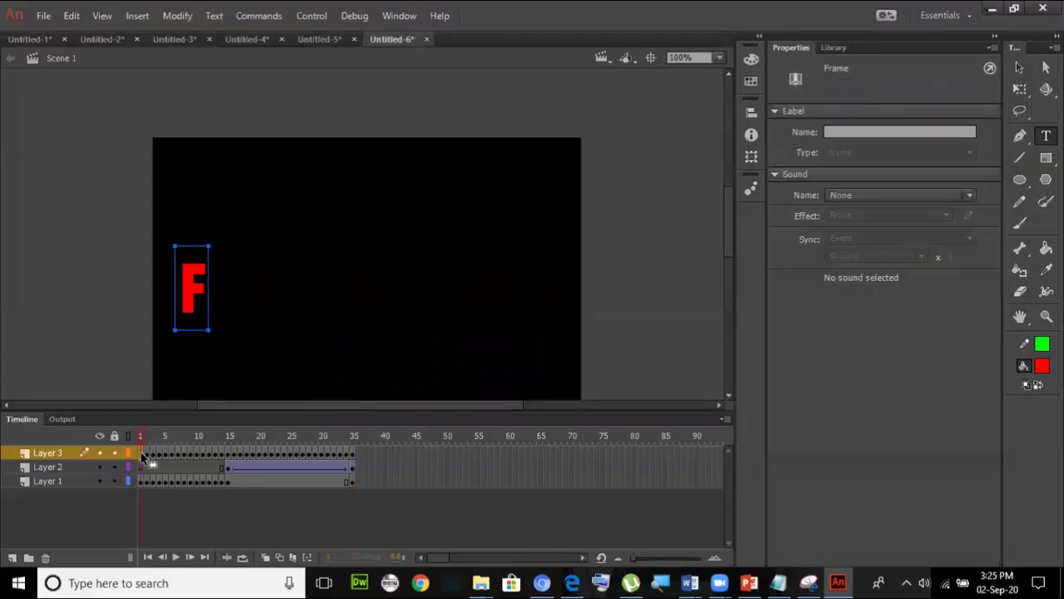
click(146, 452)
click(152, 452)
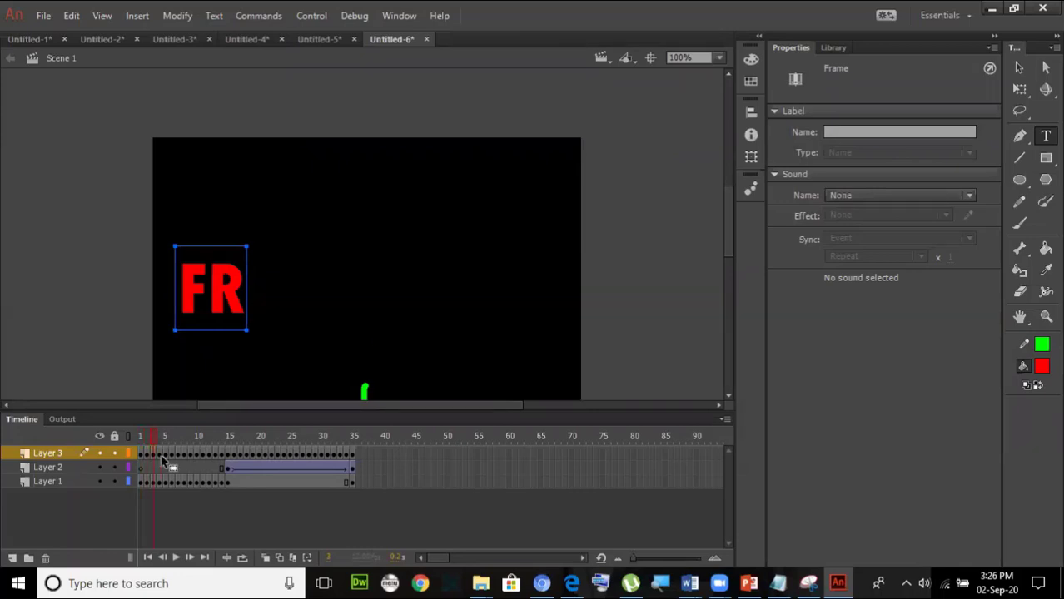
drag(160, 454, 200, 458)
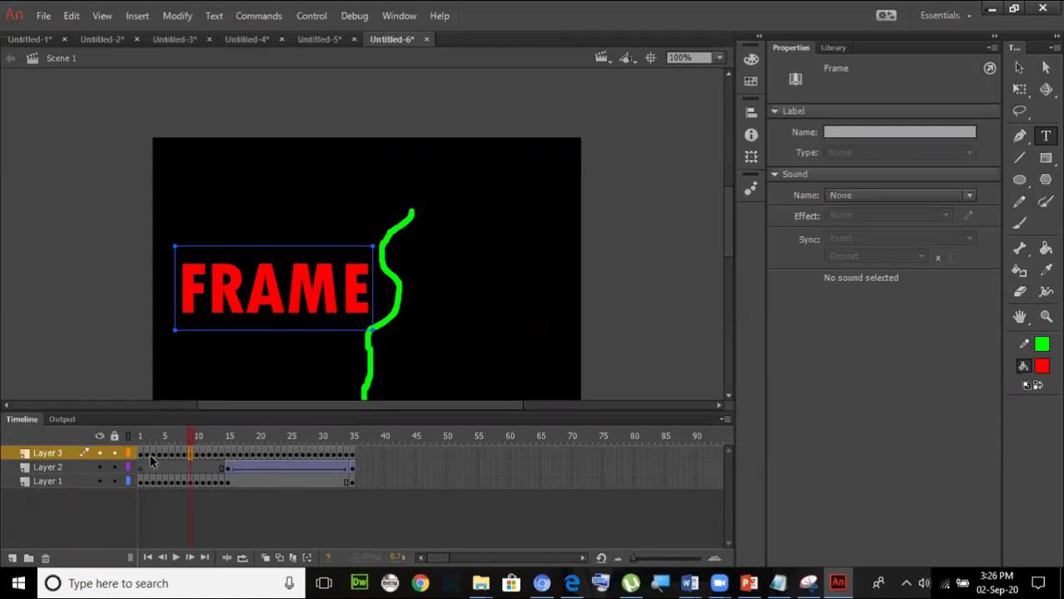
drag(151, 458, 149, 457)
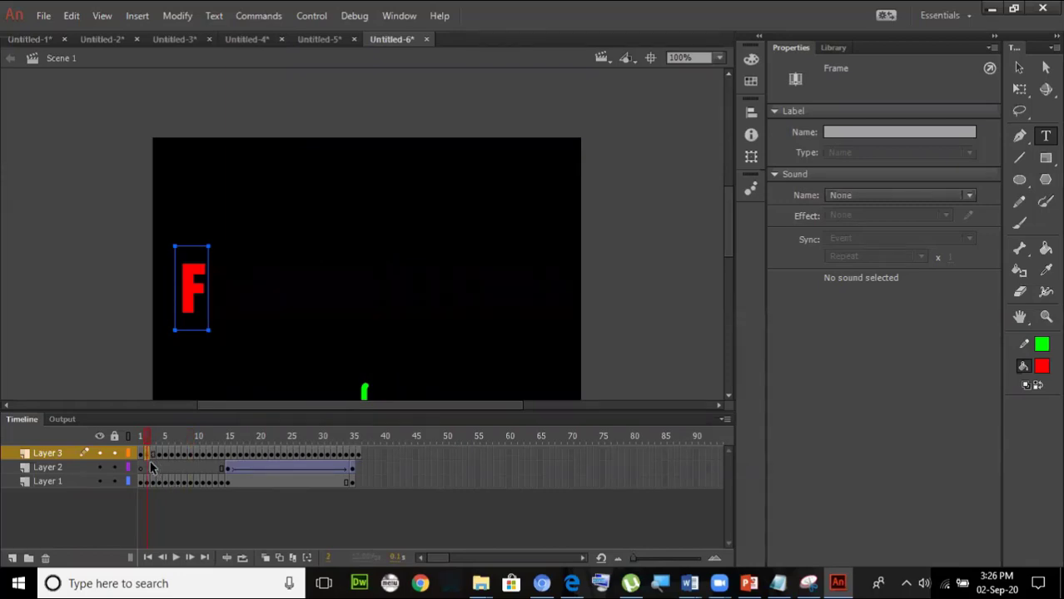
click(167, 453)
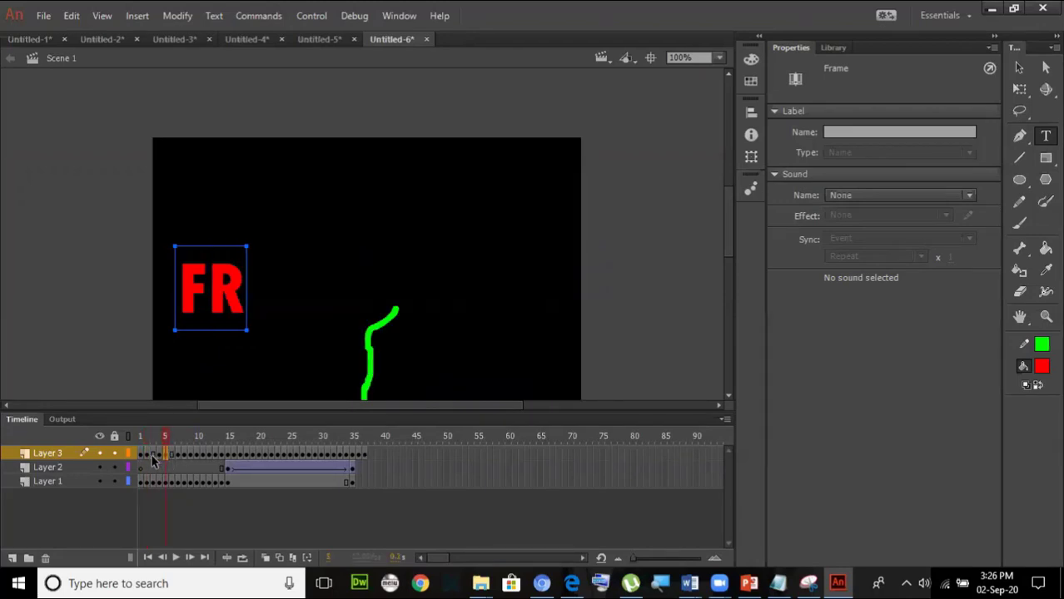
click(151, 455)
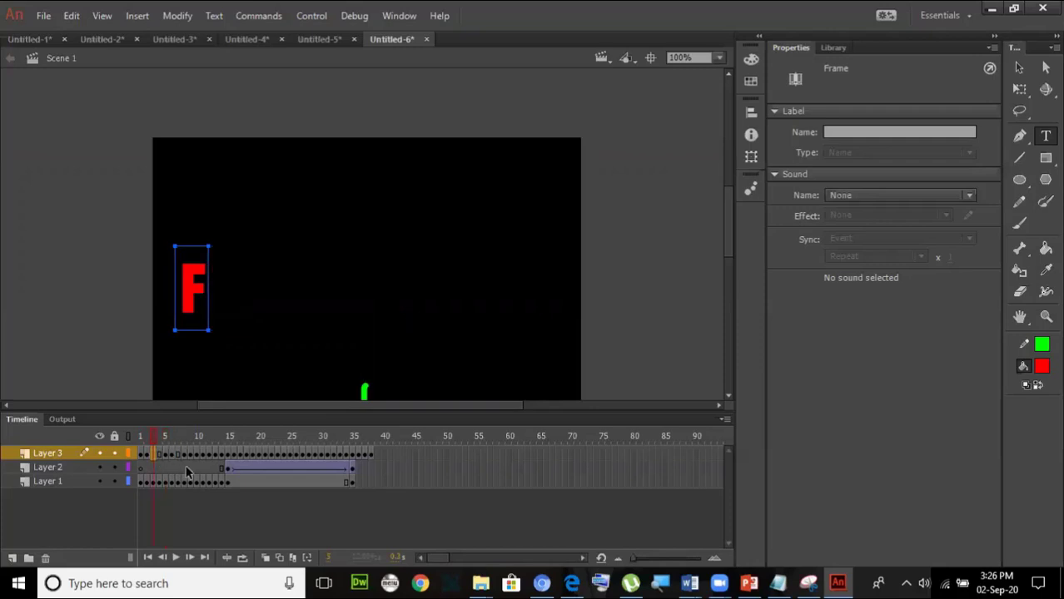
click(180, 454)
click(179, 456)
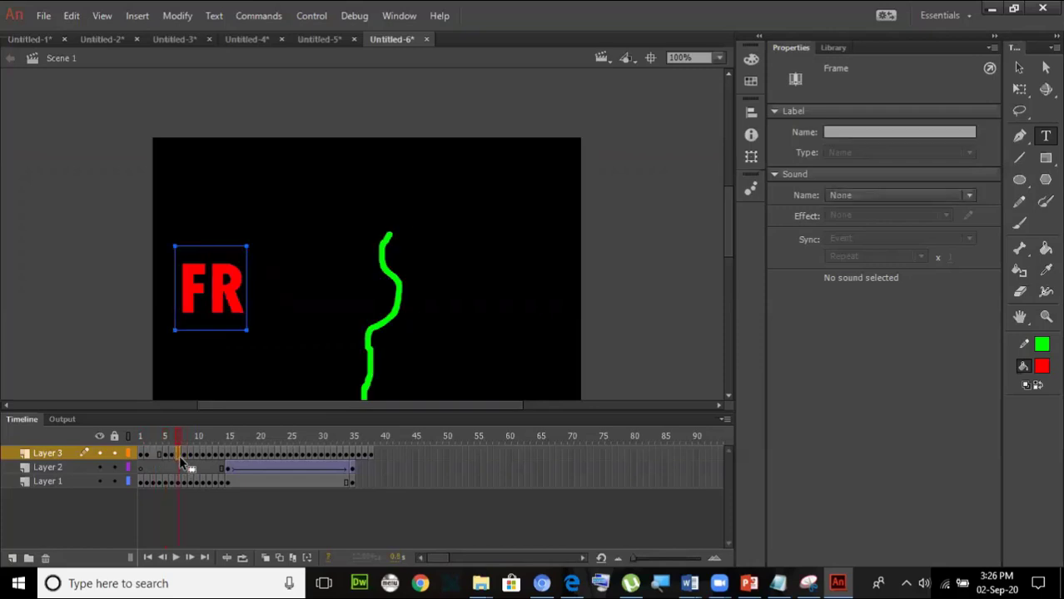
key(F5)
Step: Insert three extra frames at frame 11 of Layer 3 to hold "FRAM", and one extra frame at frame 16
click(199, 455)
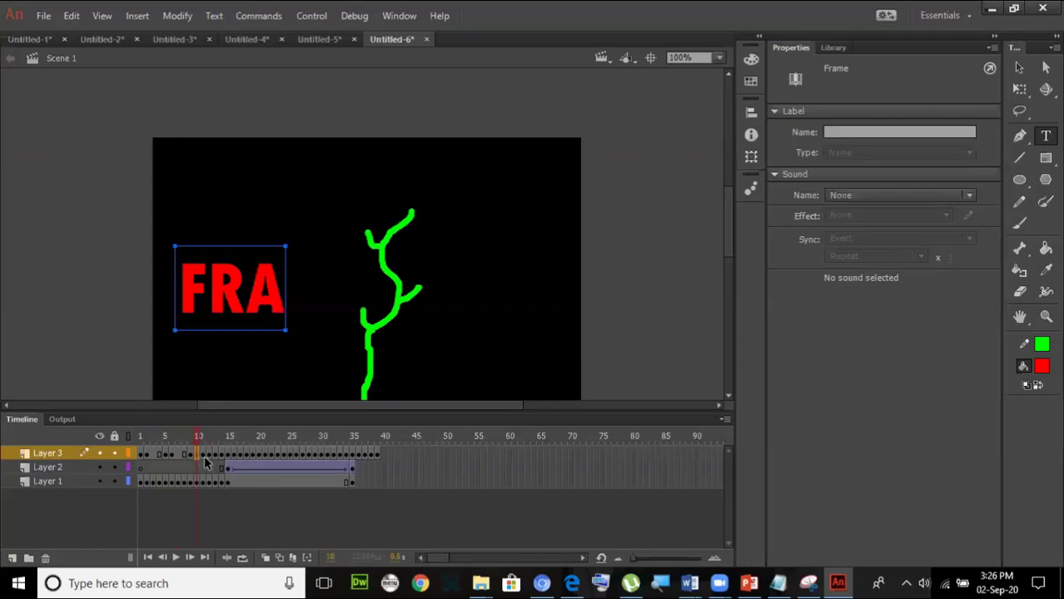
click(205, 456)
key(F5)
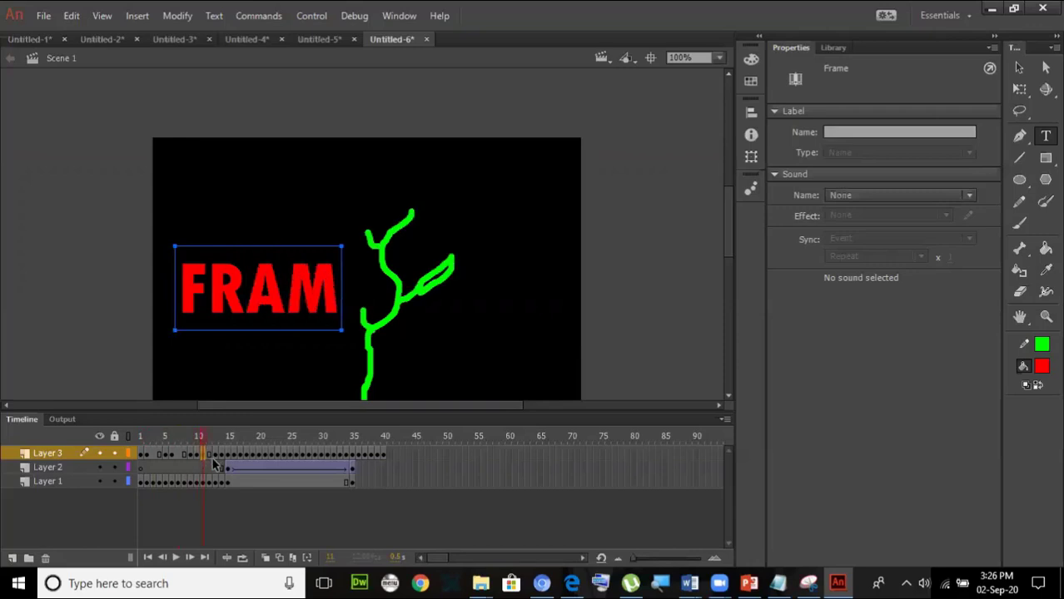
key(F5)
key(F5)
click(235, 455)
key(F5)
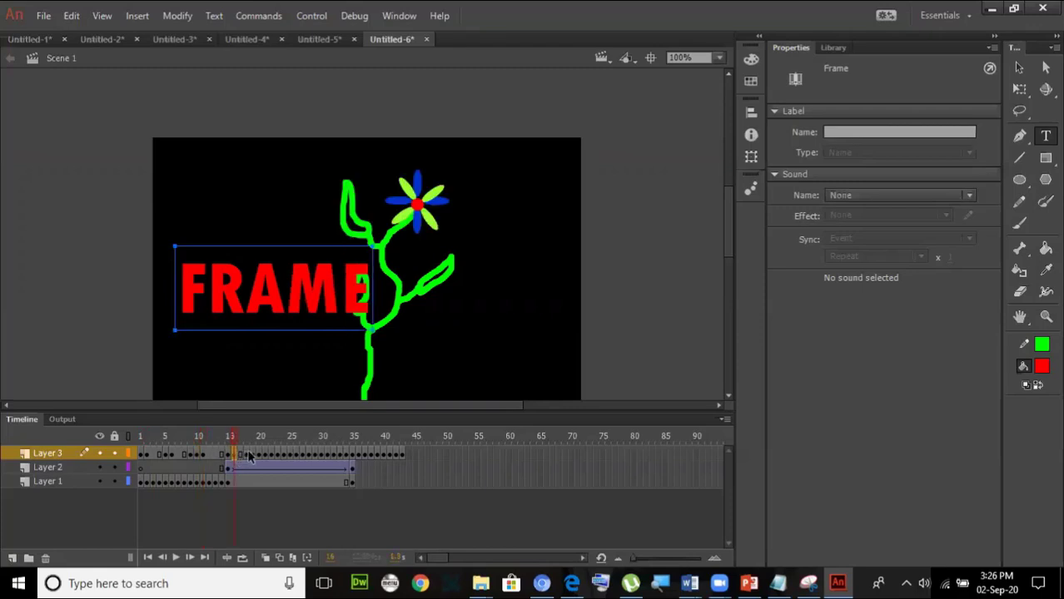
Step: Insert three extra frames at frame 18 and three more at frame 26 of Layer 3 to prolong the "FRAME" text
click(255, 454)
key(F5)
key(F5)
key(F5)
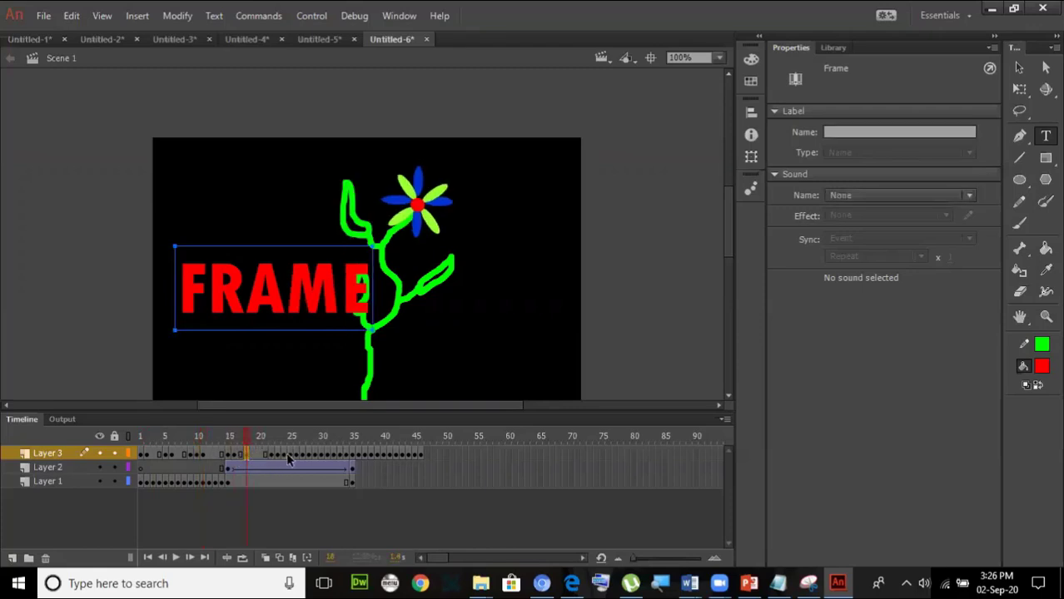
click(299, 455)
key(F5)
key(F5)
key(F5)
Step: Insert three extra frames at frame 24 of Layer 3 and test the movie with the slower lettering
click(291, 455)
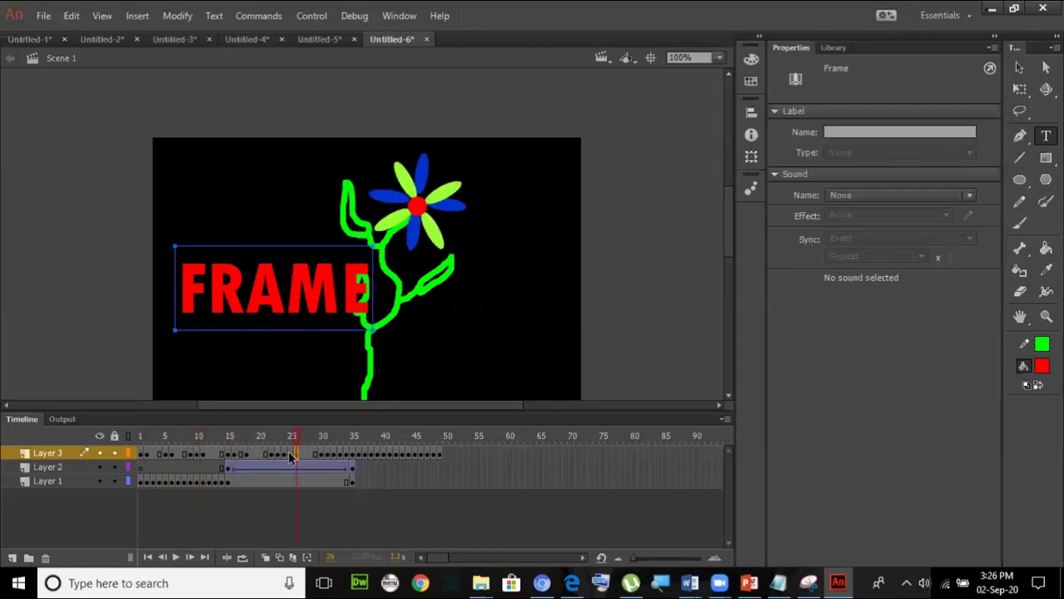
click(283, 455)
key(F5)
key(F5)
key(F5)
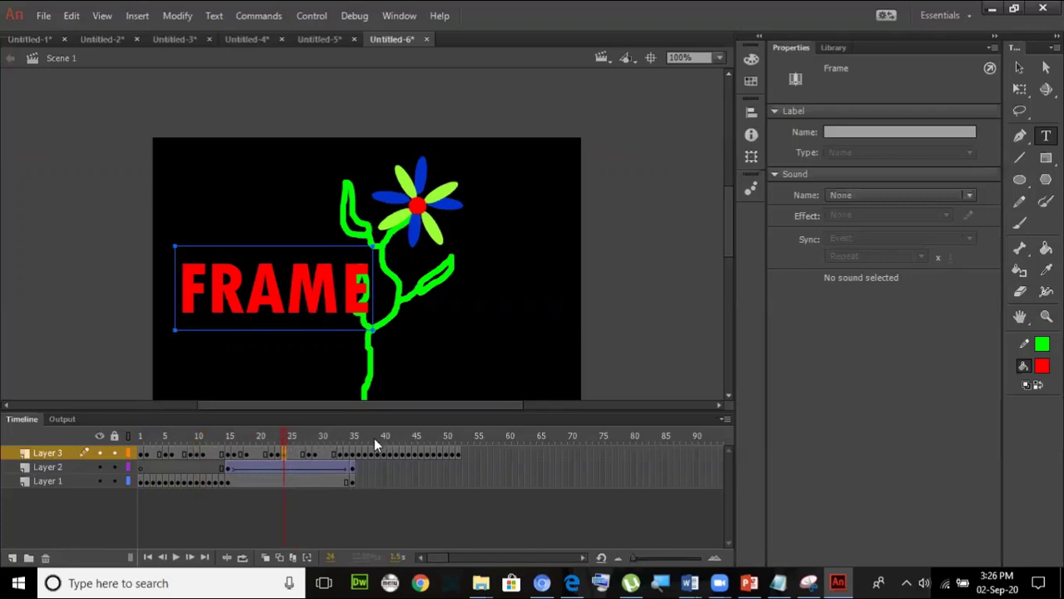
key(ctrl+Return)
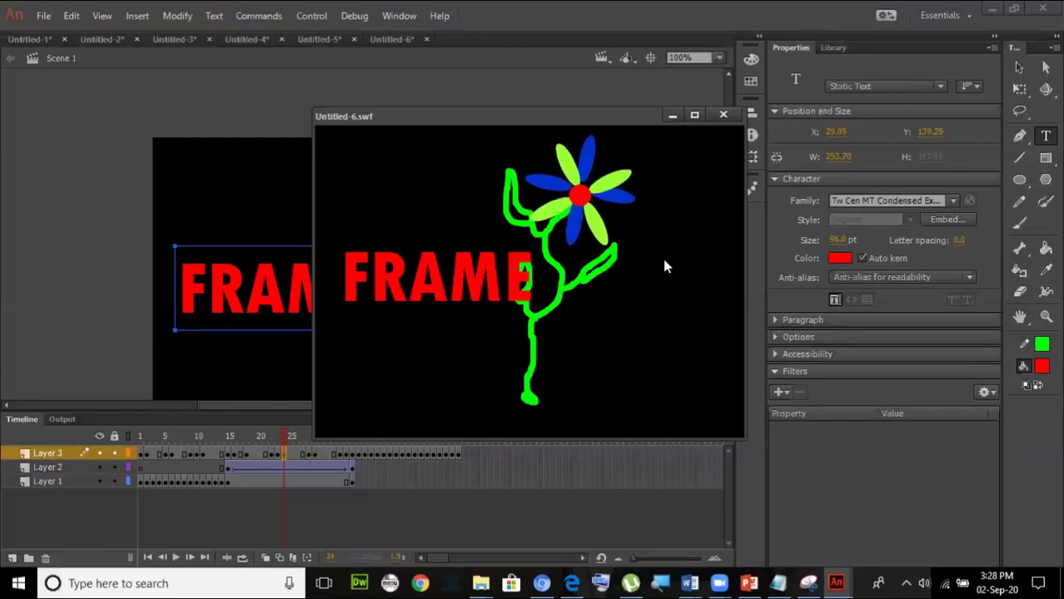
click(723, 116)
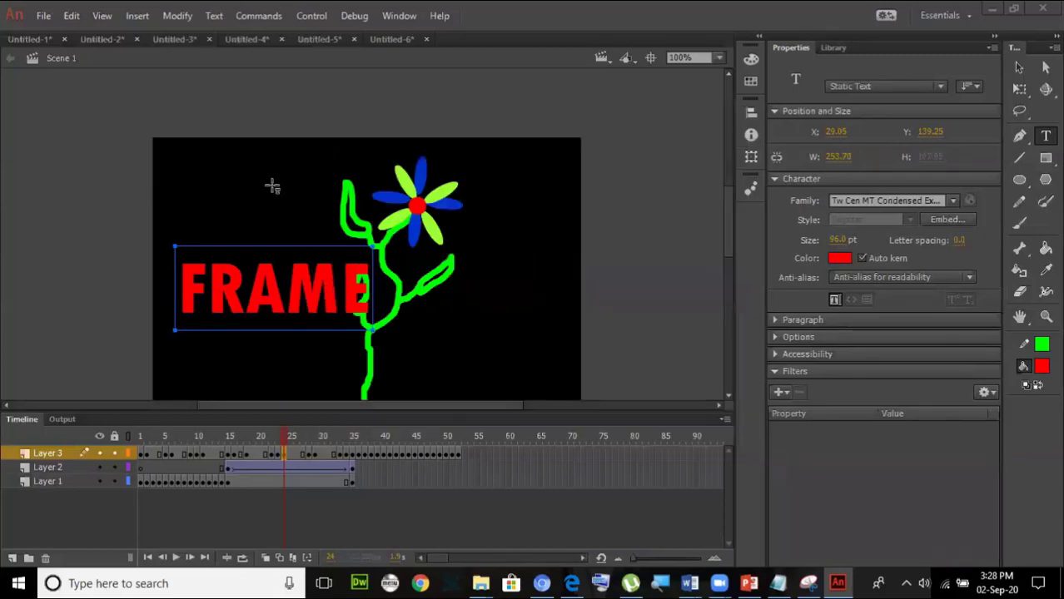
Step: Create a new ActionScript 3.0 document and draw a small red circle with a green outline near the middle of the stage
click(43, 16)
click(57, 35)
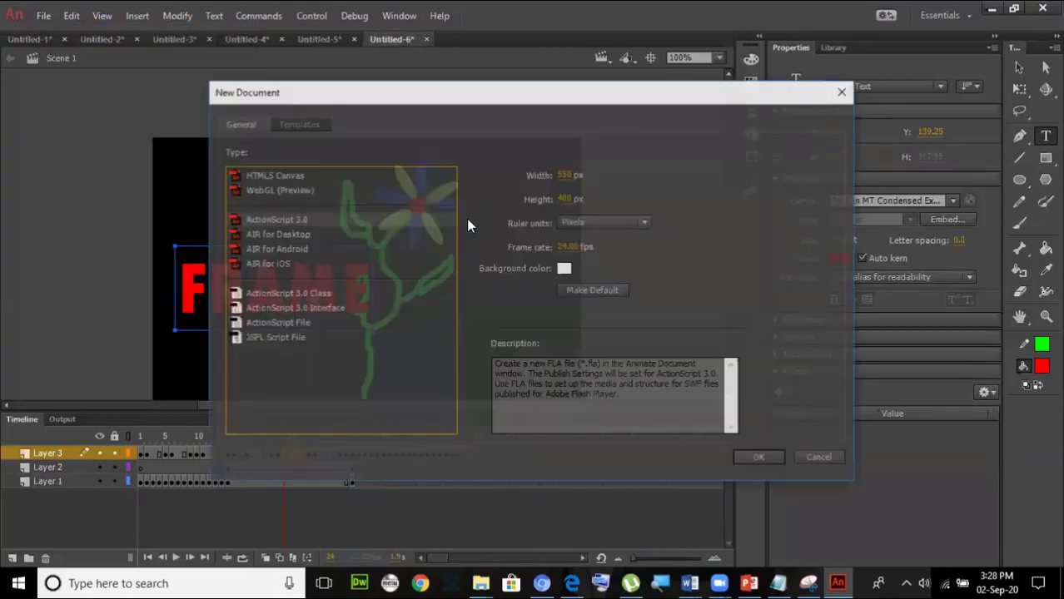
click(750, 459)
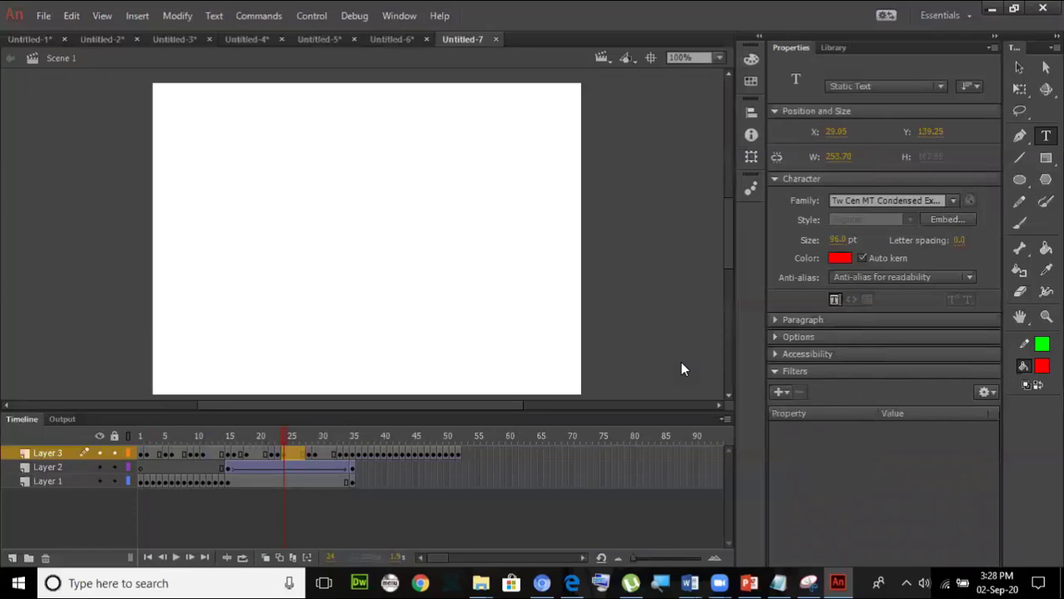
click(1017, 182)
drag(318, 214, 357, 250)
click(1017, 66)
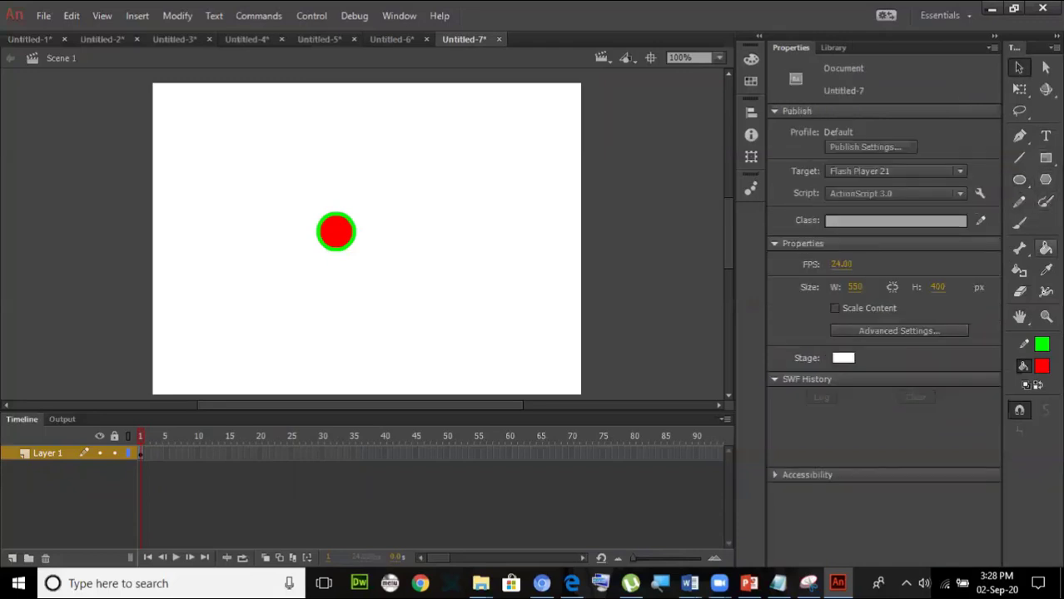
Step: Draw a narrow vertical red oval about 33 × 112 px in the stage's upper right area and delete its green outline
click(1019, 180)
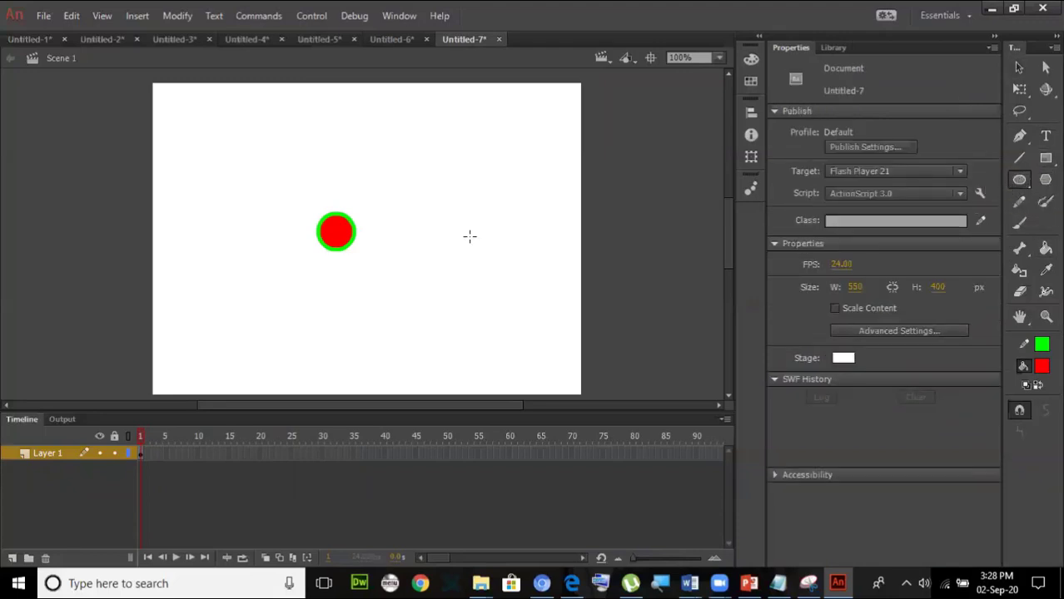
drag(474, 129, 503, 221)
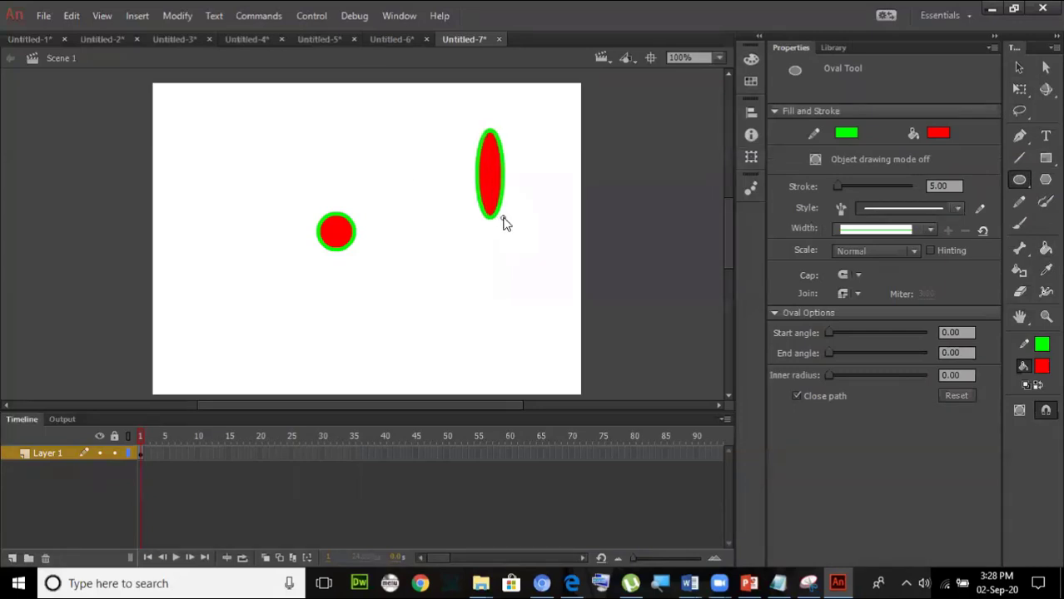
key(v)
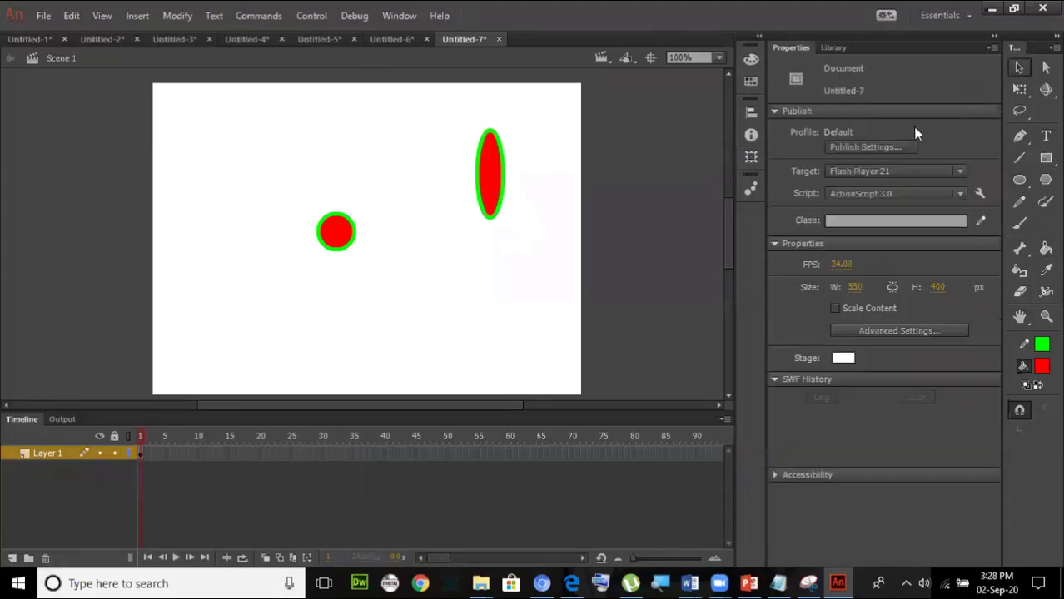
double_click(504, 190)
key(Delete)
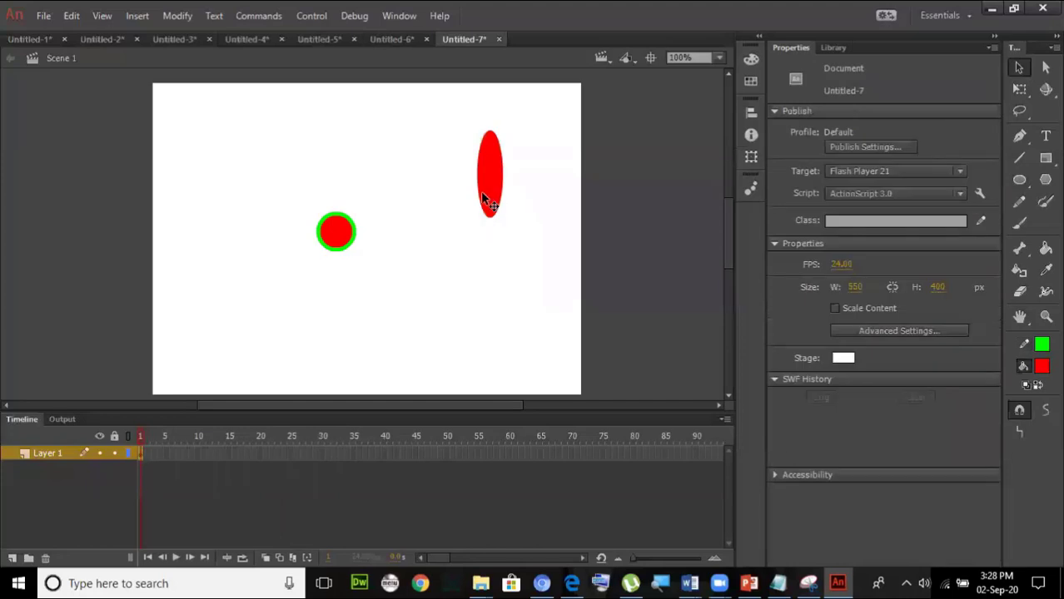
Step: Change the narrow oval's fill colour from the swatches to blue
click(487, 197)
click(1041, 366)
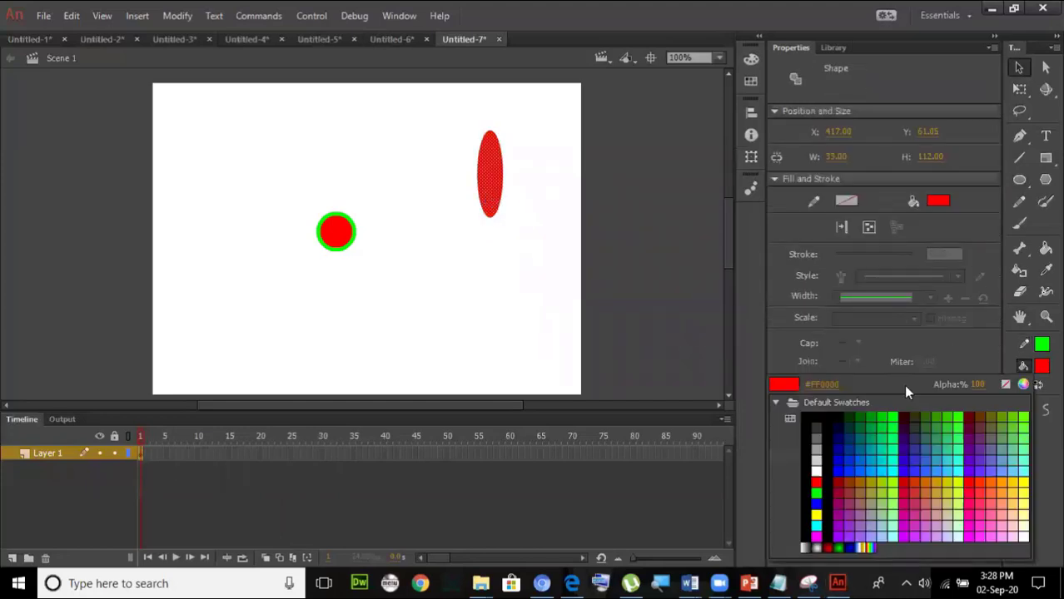
click(849, 467)
click(549, 229)
Step: Duplicate the blue oval and place the copy directly below the original
drag(450, 115, 535, 250)
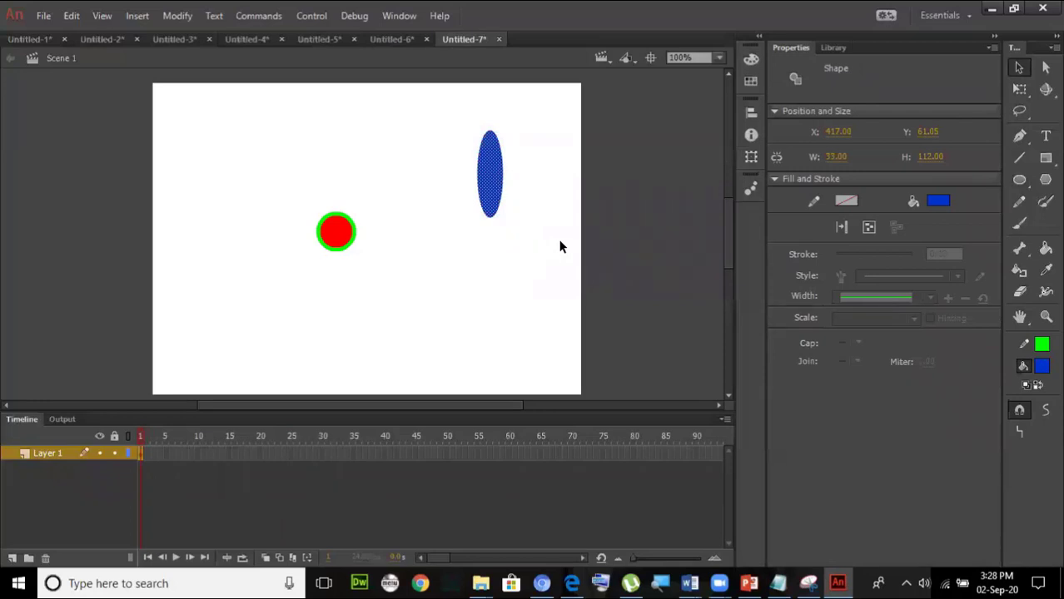
key(ctrl+v)
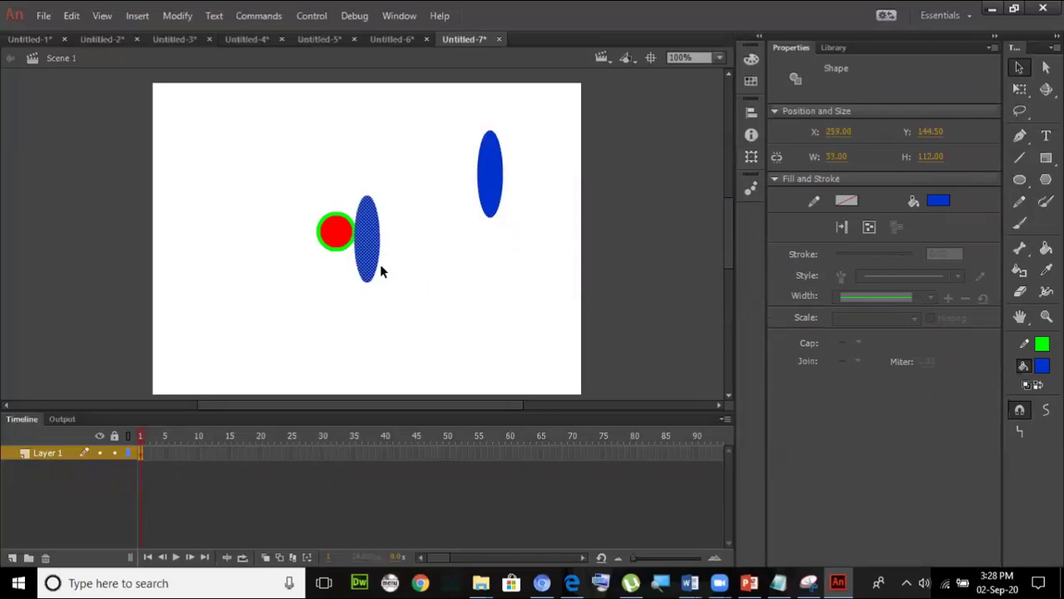
drag(371, 268, 502, 313)
Step: Duplicate the two vertical blue petals, rotate the copy 90° and place it across the originals to form a four-petal cross
drag(462, 122, 518, 362)
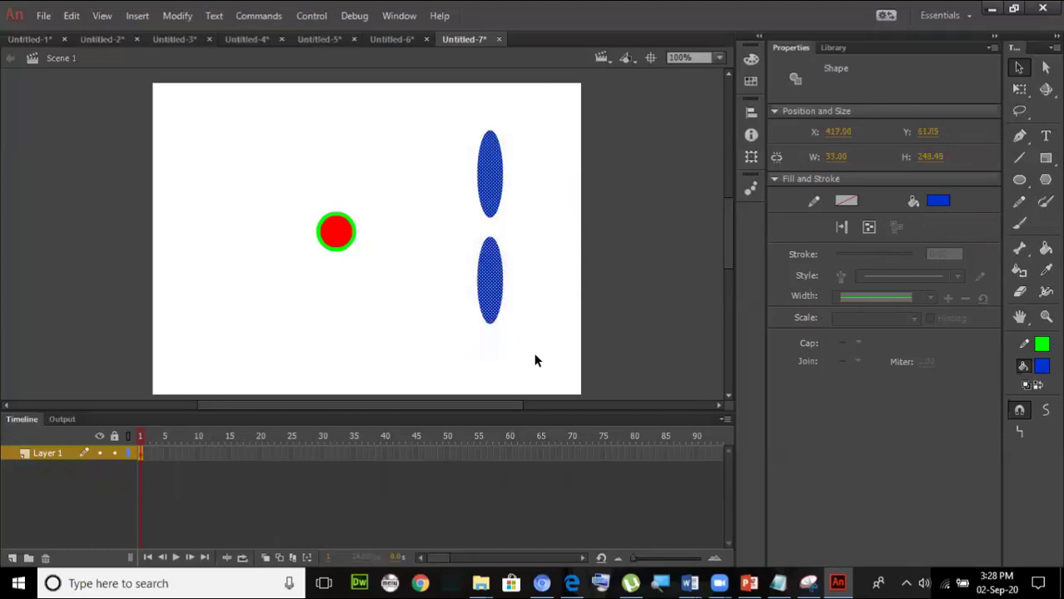
key(ctrl+v)
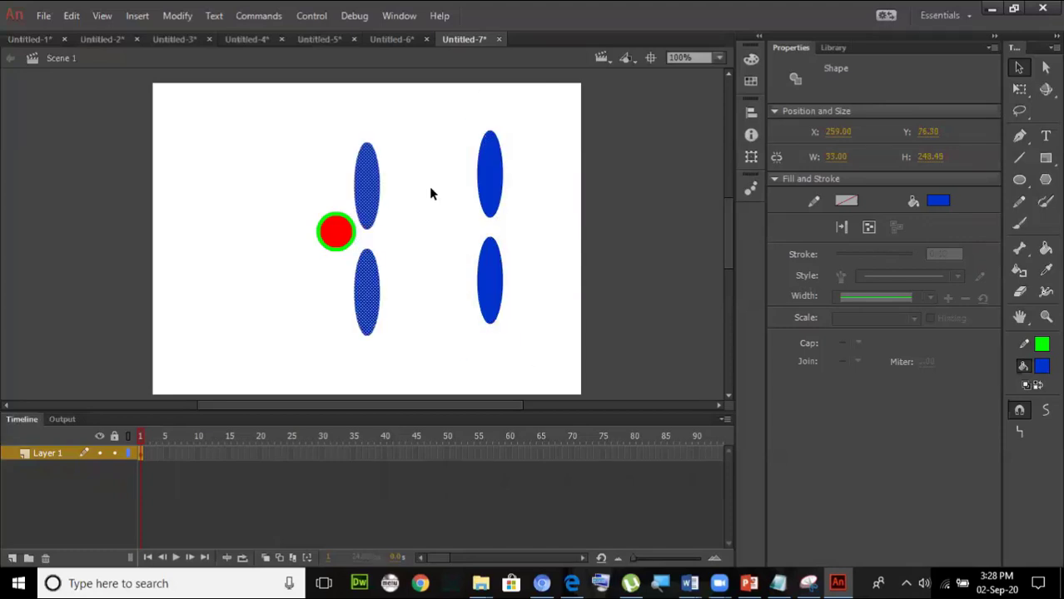
click(1021, 90)
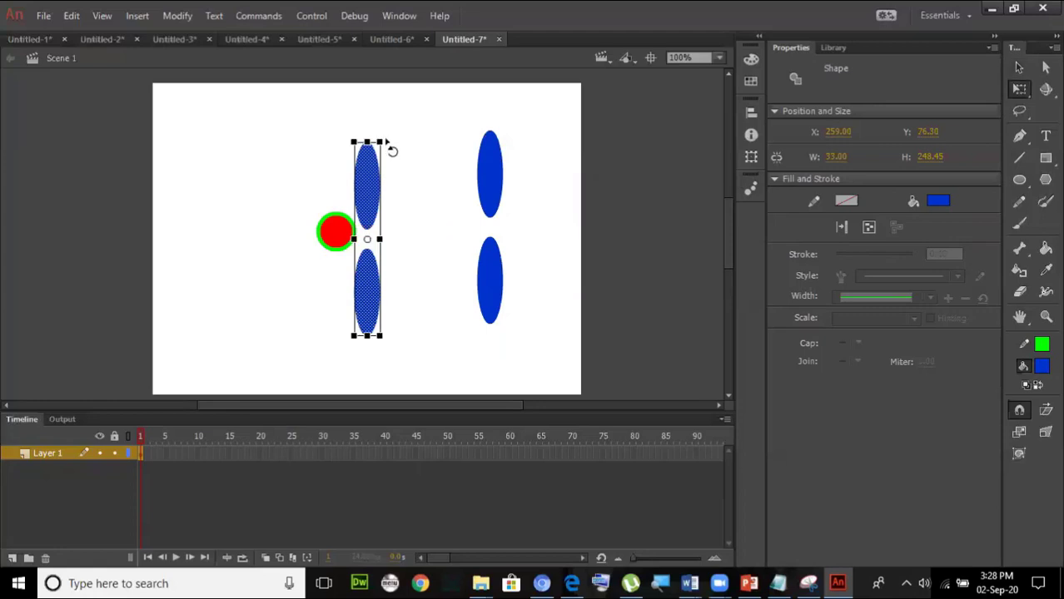
drag(387, 146, 499, 253)
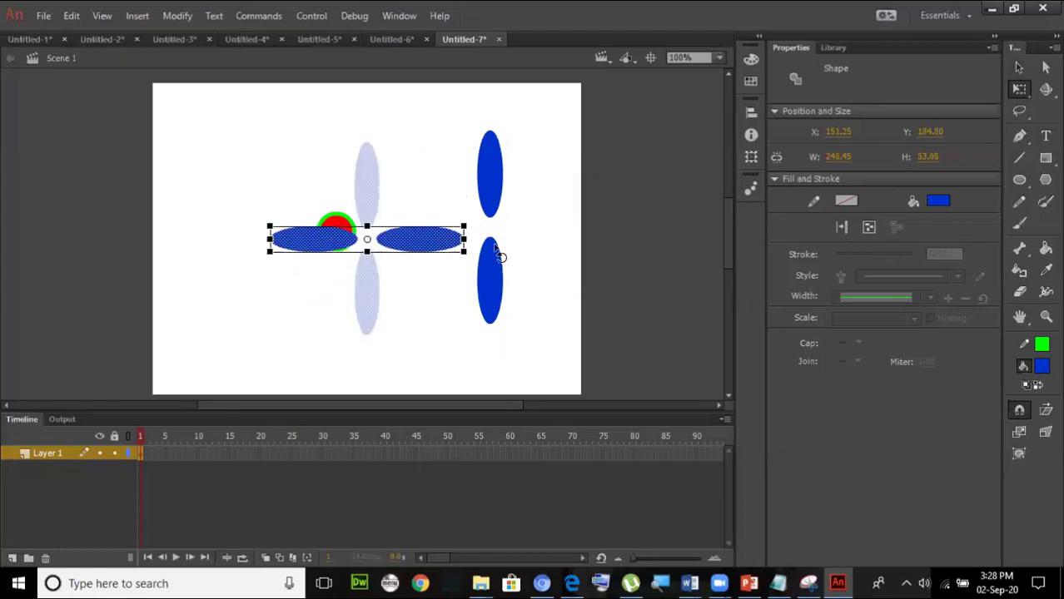
drag(420, 241, 542, 232)
click(473, 245)
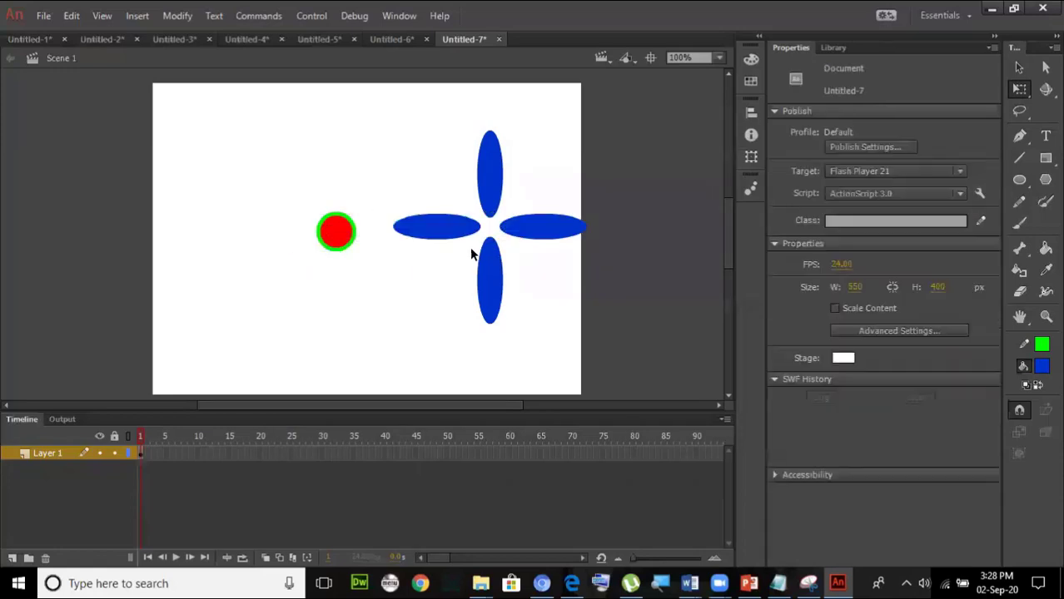
Step: Duplicate the four-petal cross, rotate the copy 45° and centre it over the original to form an eight-petal flower
drag(377, 100, 594, 357)
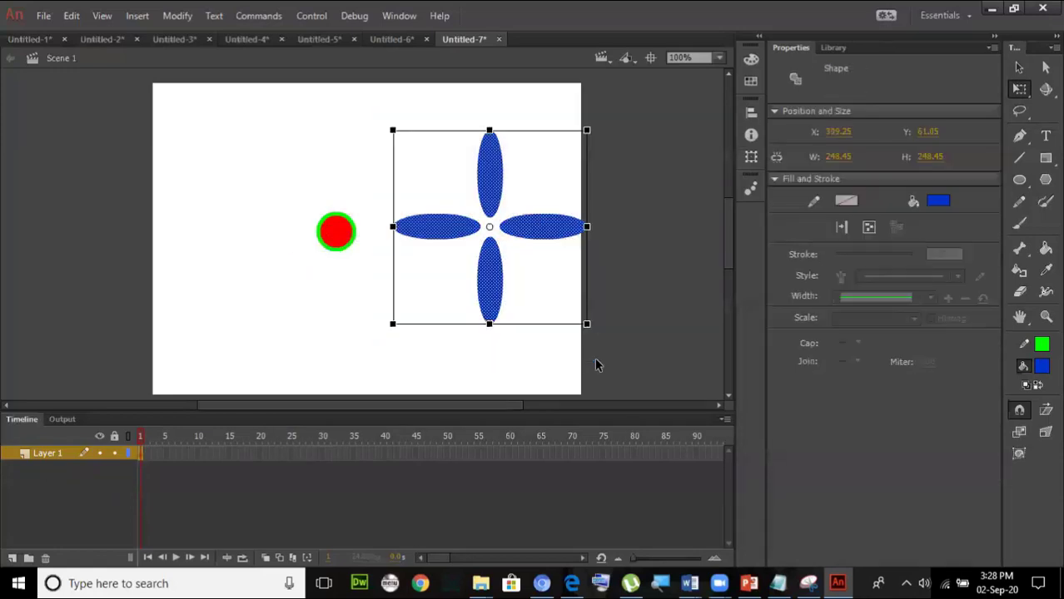
key(ctrl+c)
key(ctrl+v)
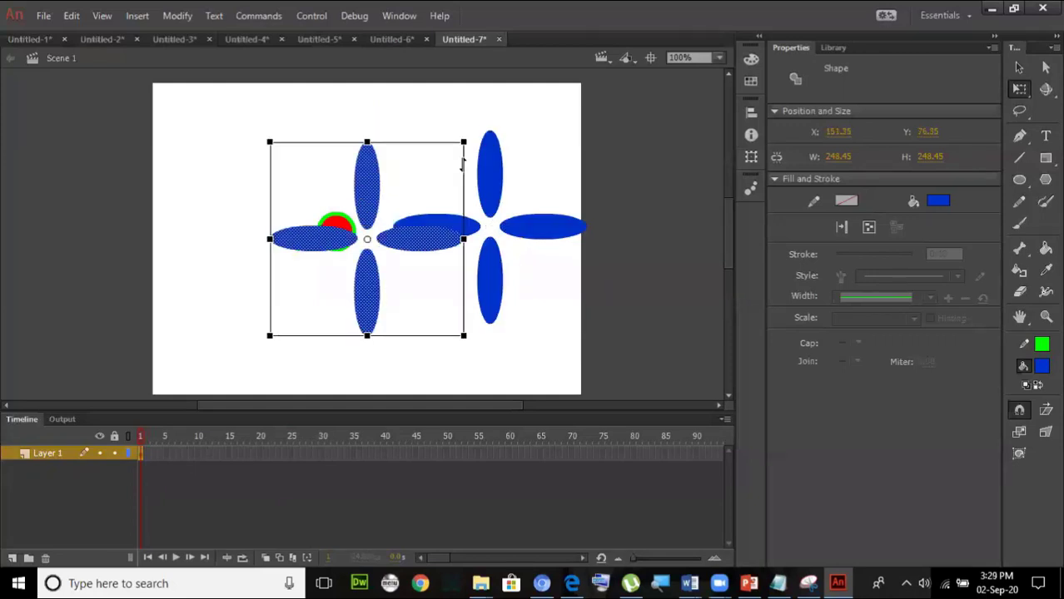
drag(470, 136, 519, 243)
drag(402, 273, 522, 264)
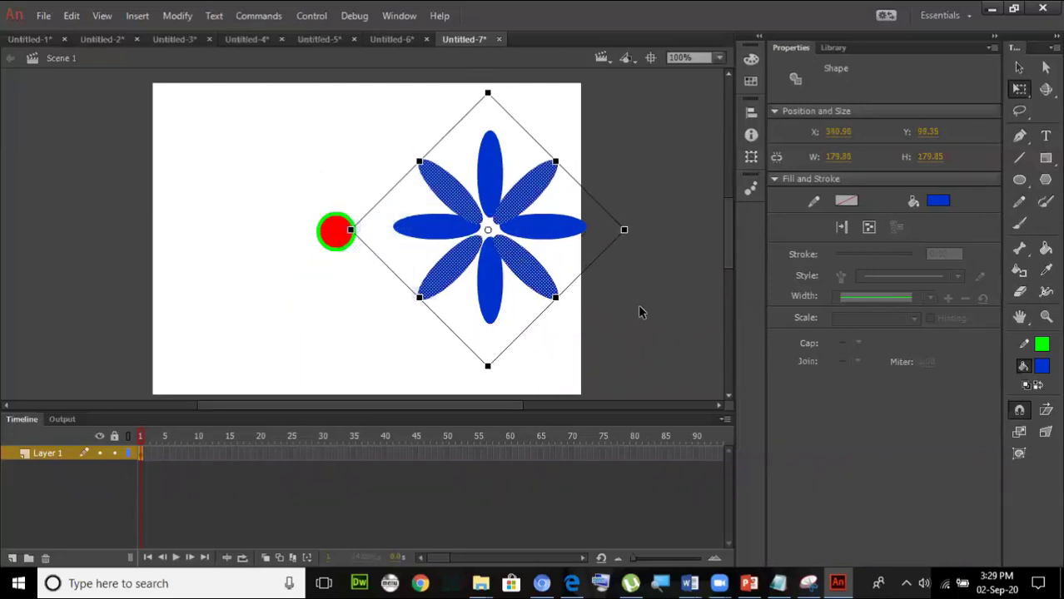
click(654, 308)
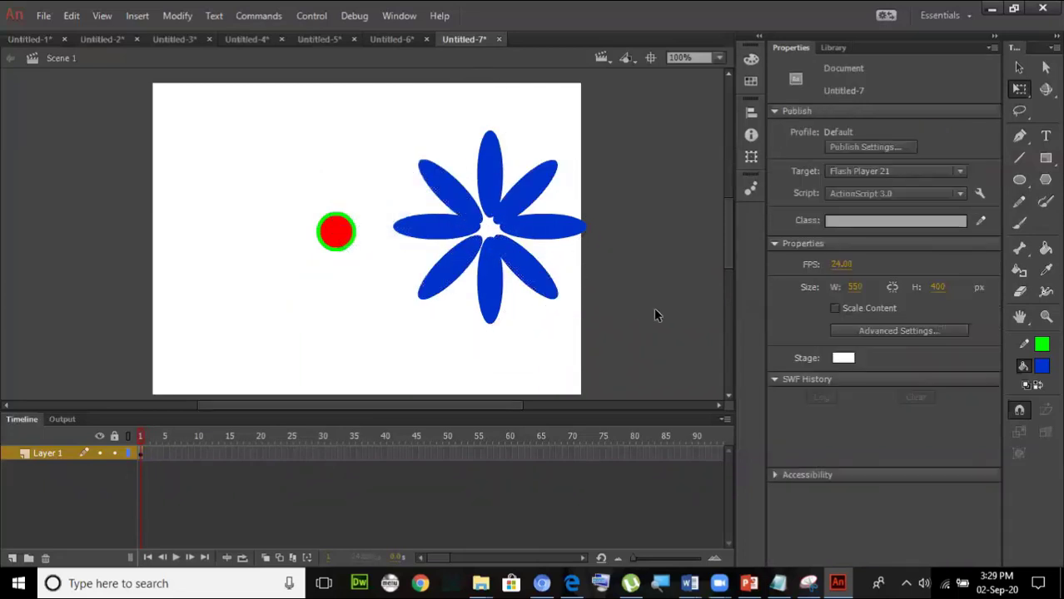
click(336, 237)
key(Delete)
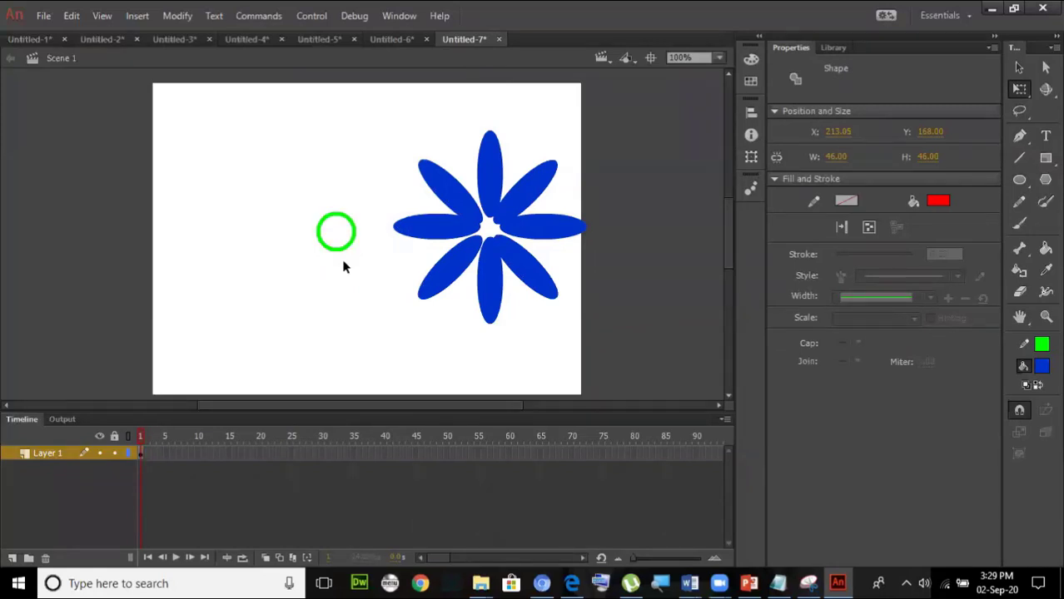
key(ctrl+z)
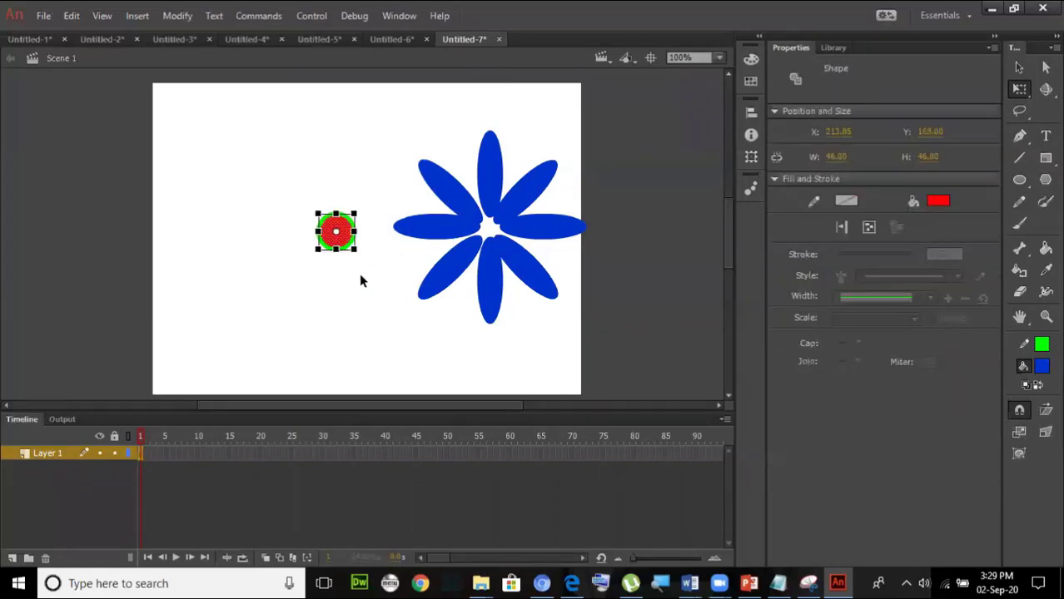
click(358, 273)
Step: Delete the red circle's green outline and change its fill colour to dark blue from the swatches
click(1021, 70)
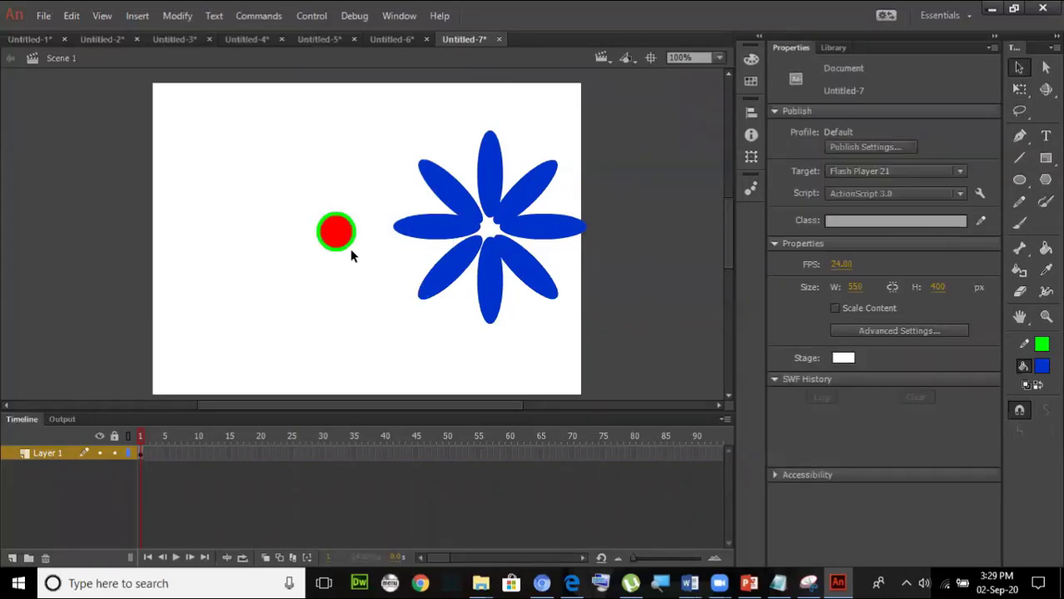
click(348, 246)
key(Delete)
click(343, 241)
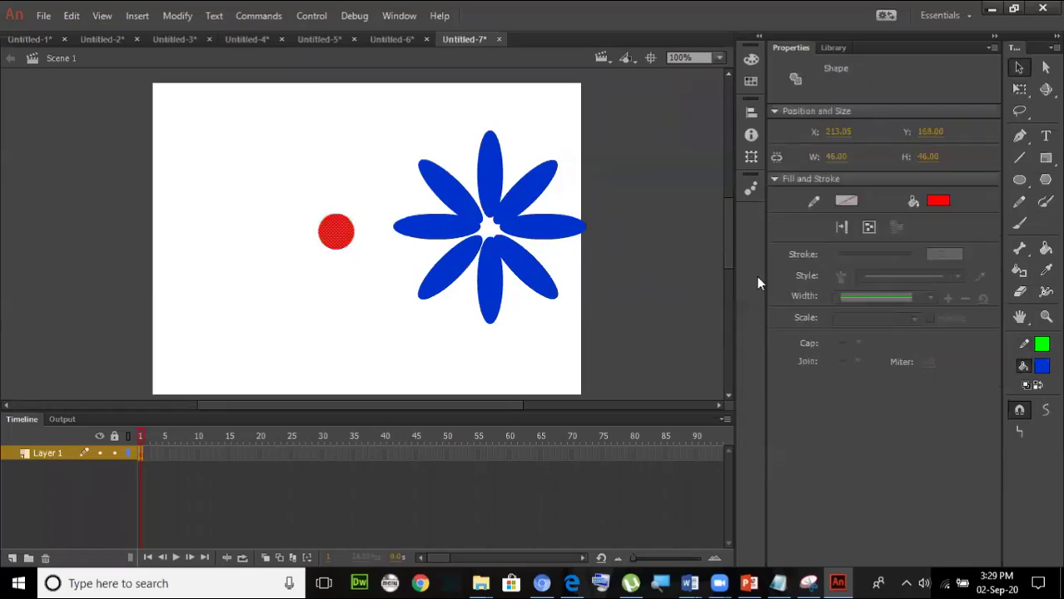
click(1041, 366)
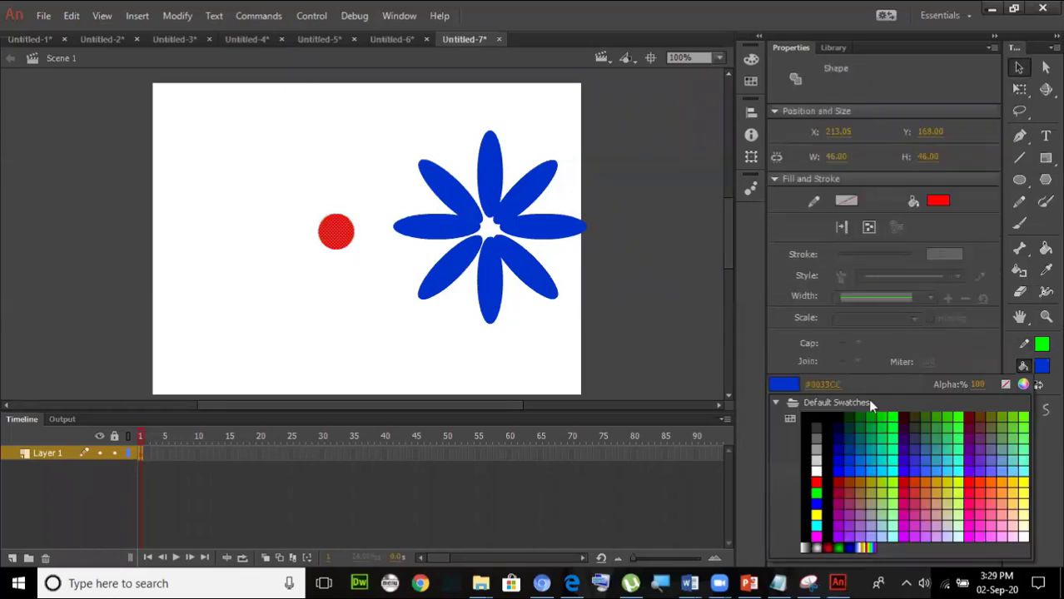
click(850, 439)
click(333, 293)
Step: Move the dark blue circle on top of the petals and nudge it into the flower's centre
drag(302, 202, 366, 262)
key(Delete)
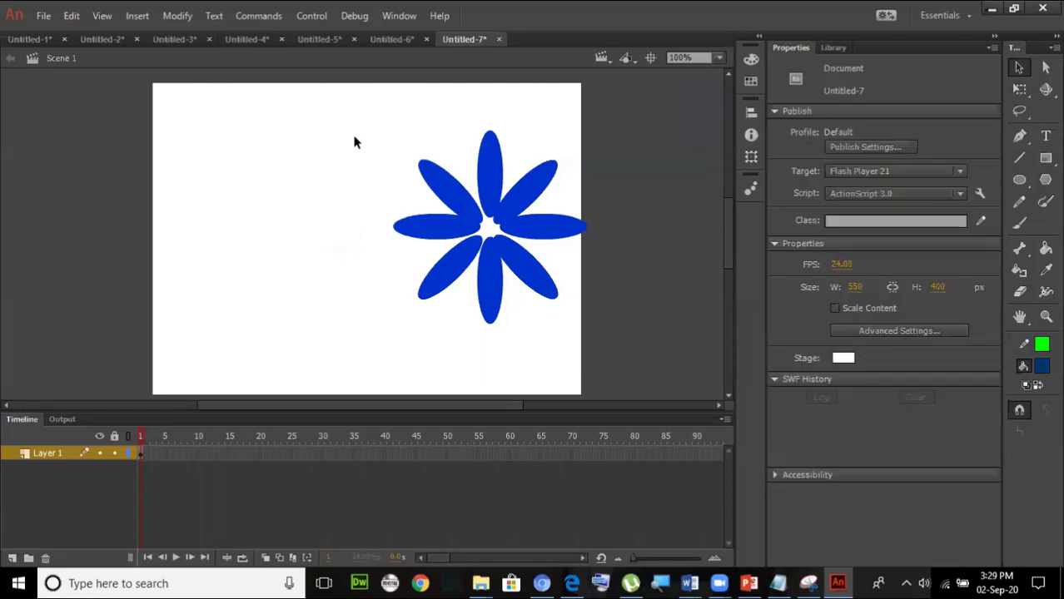
drag(356, 138, 607, 351)
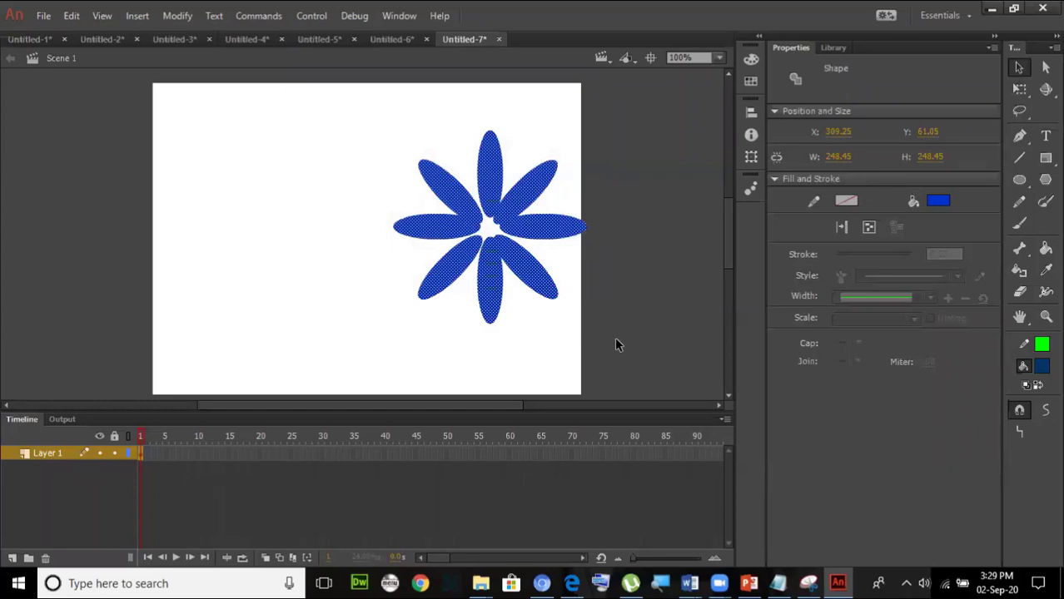
key(ctrl+z)
drag(367, 247, 502, 219)
key(Left)
key(Left)
key(Left)
key(Down)
key(Down)
key(Down)
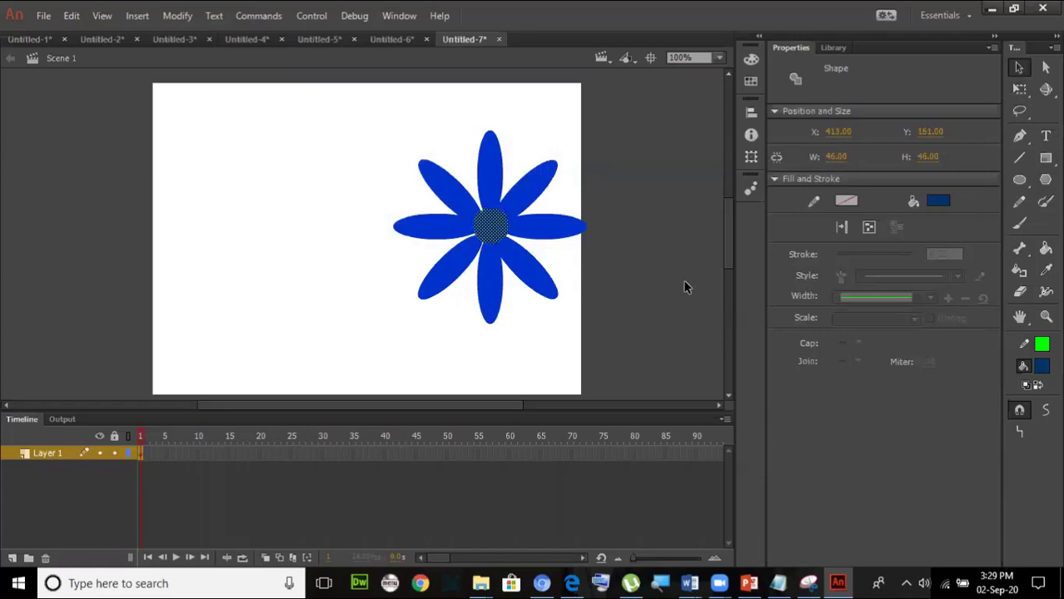
click(621, 275)
Step: Move the complete flower, petals and circle together, horizontally to the middle of the stage
drag(373, 108, 659, 383)
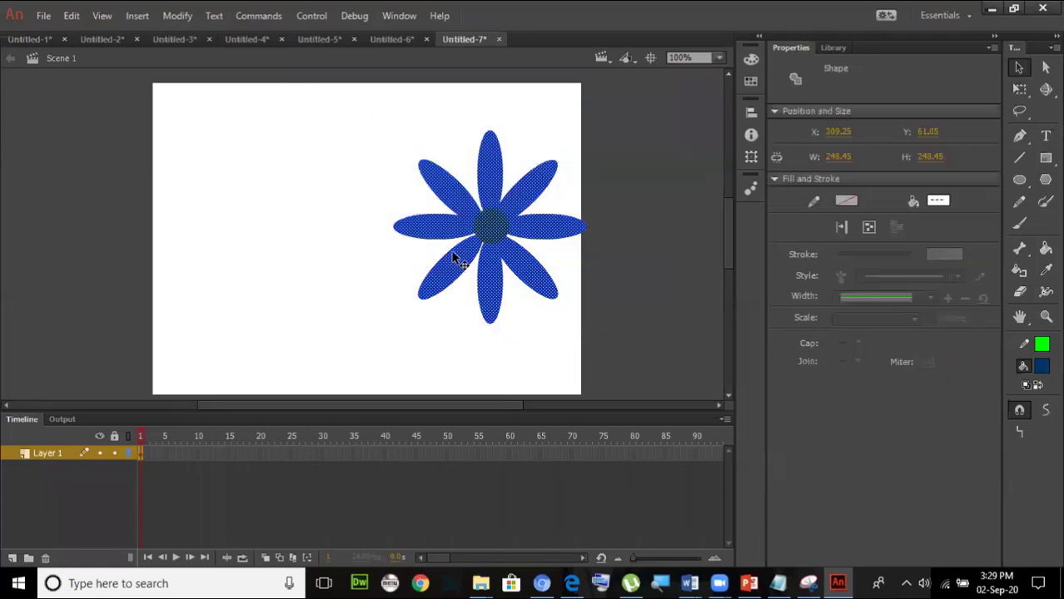
drag(463, 268, 338, 268)
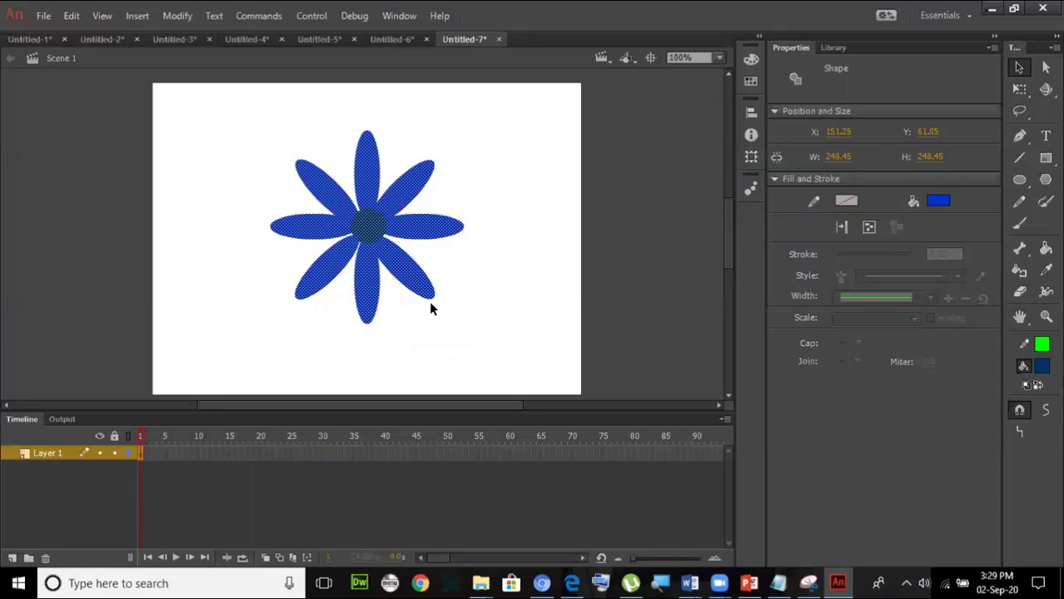
click(517, 276)
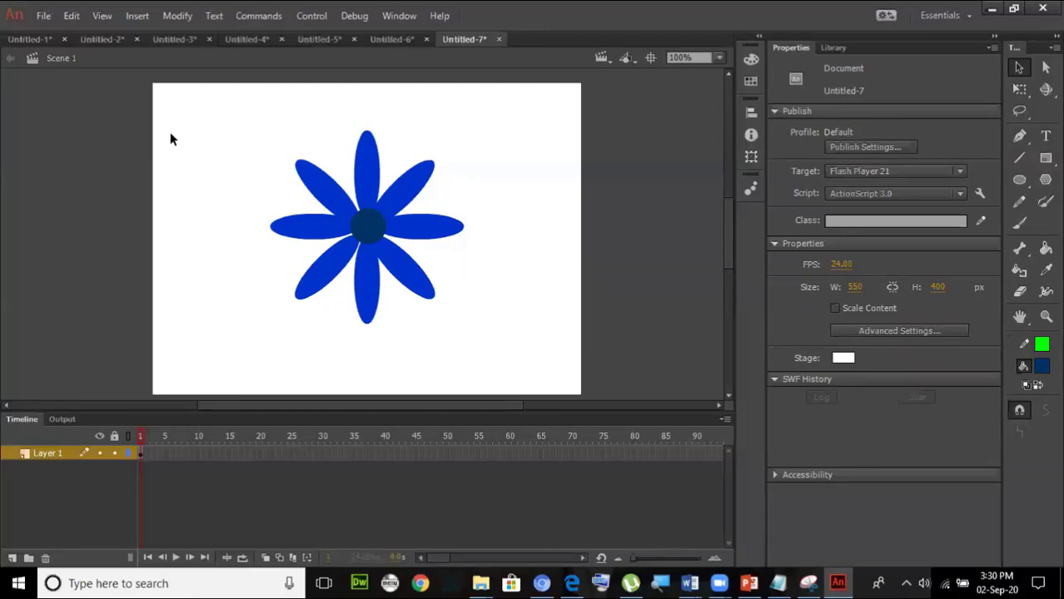
drag(287, 94, 465, 313)
click(284, 170)
drag(242, 91, 478, 385)
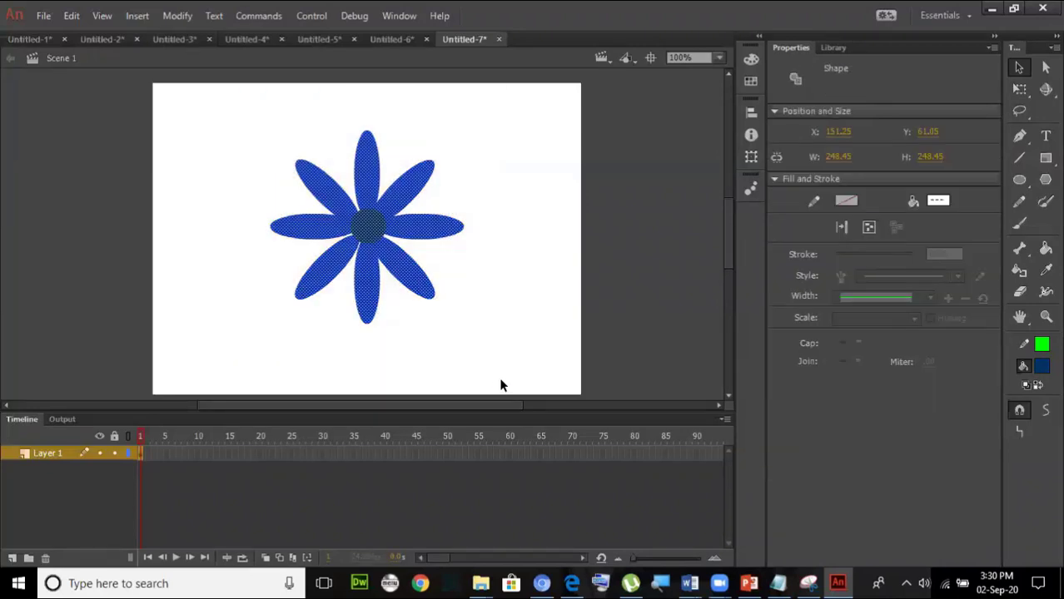
click(466, 314)
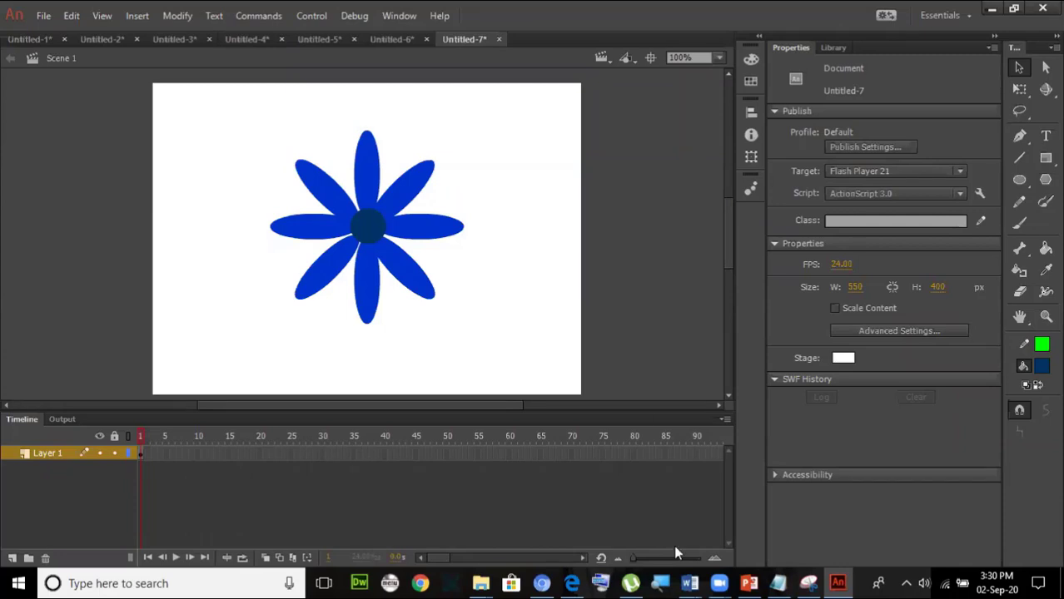
mouse_move(718, 583)
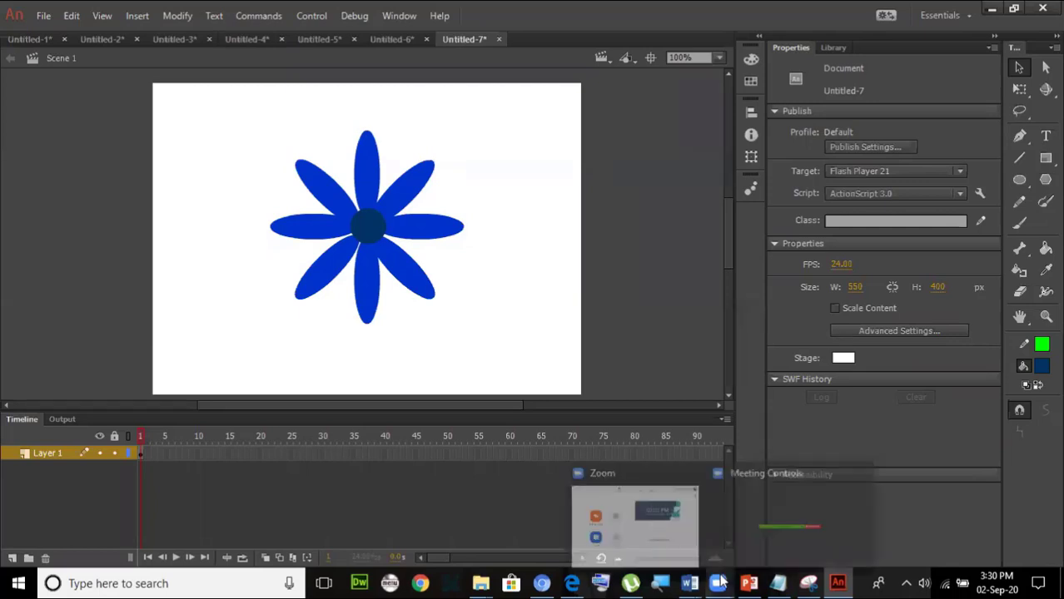
click(753, 523)
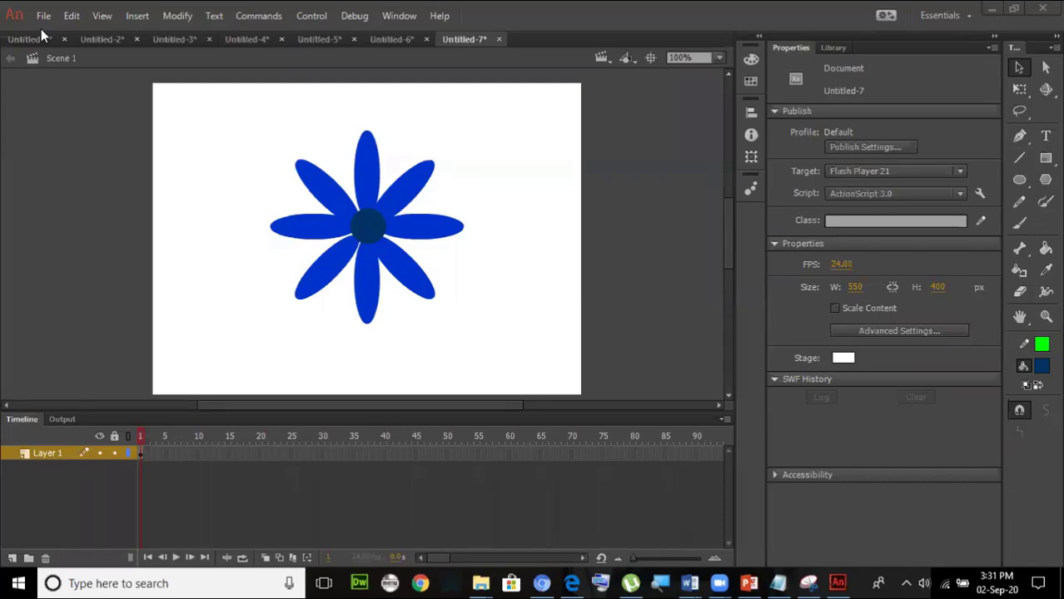
mouse_move(726, 582)
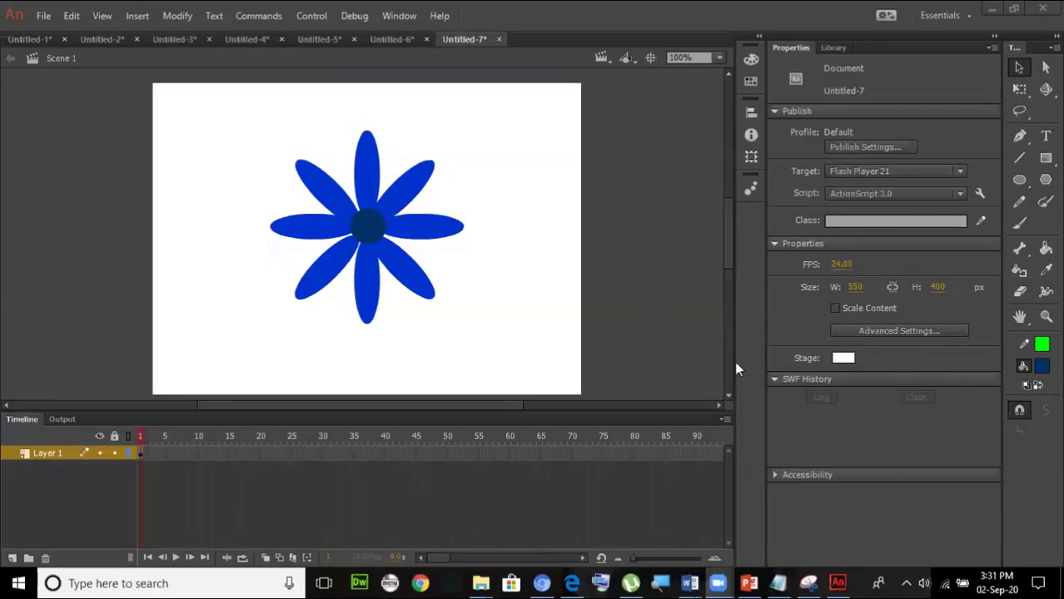
Step: Switch to Snipping Tool and capture a new rectangular snip of the meeting's participant list
click(807, 583)
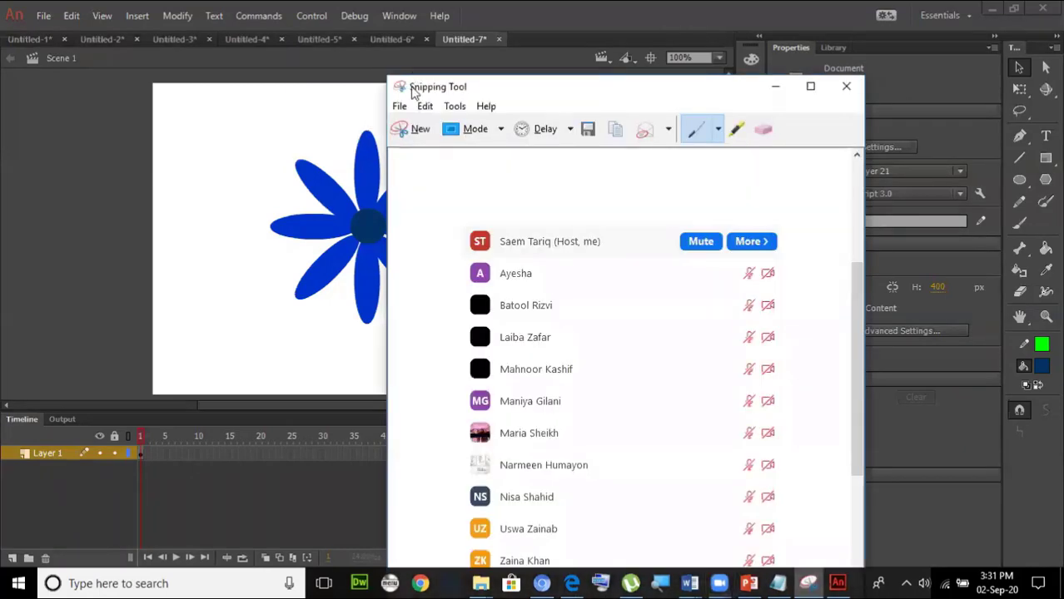
drag(398, 87, 108, 42)
click(123, 84)
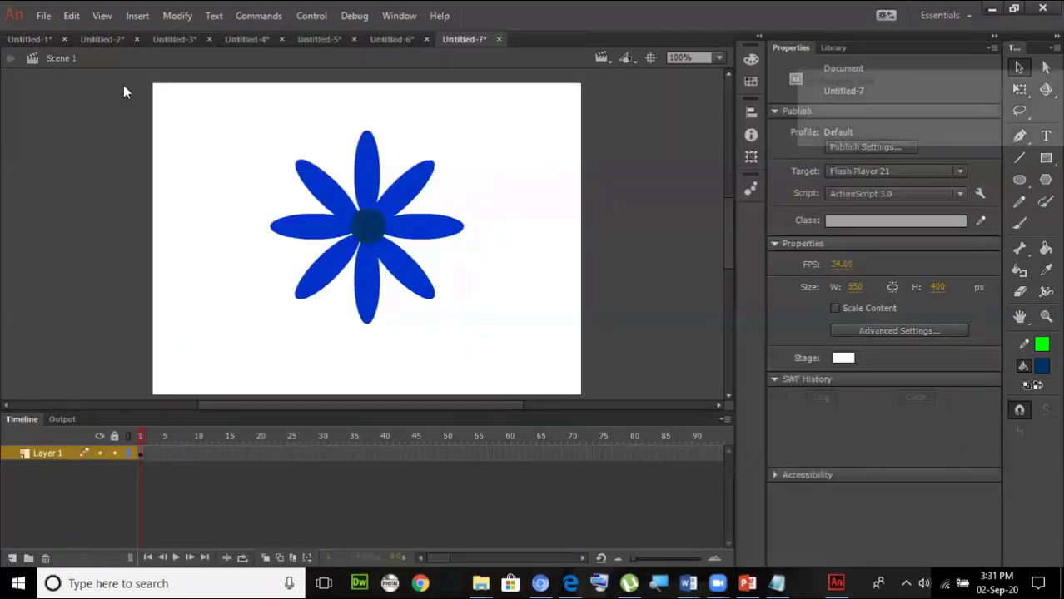
drag(452, 91, 734, 317)
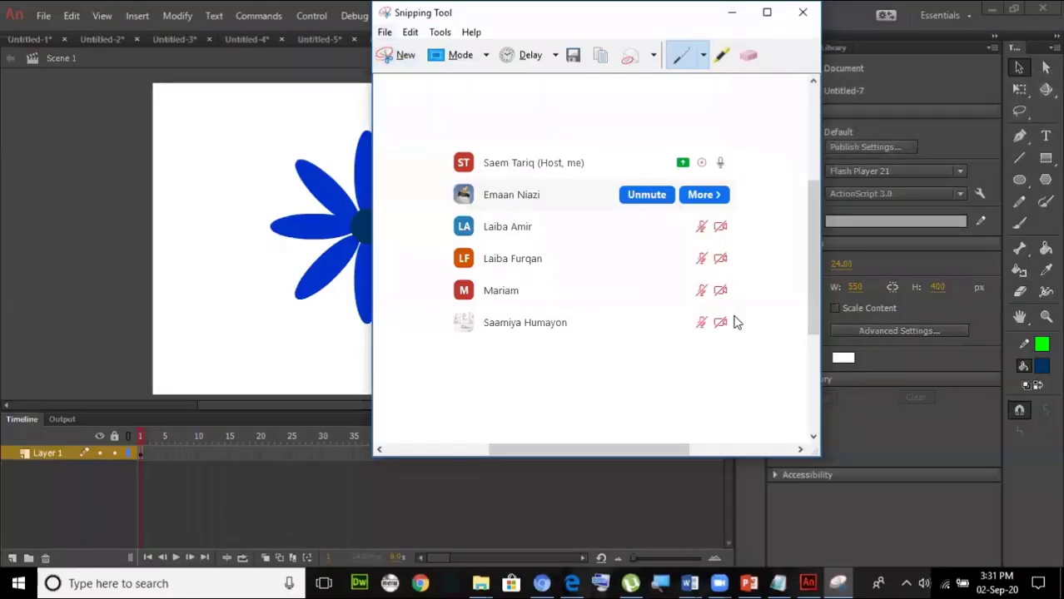
Step: Save the participant list snip as a JPEG file named "1A1 A1 2ND SEP" in the paragon folder
click(384, 31)
click(348, 73)
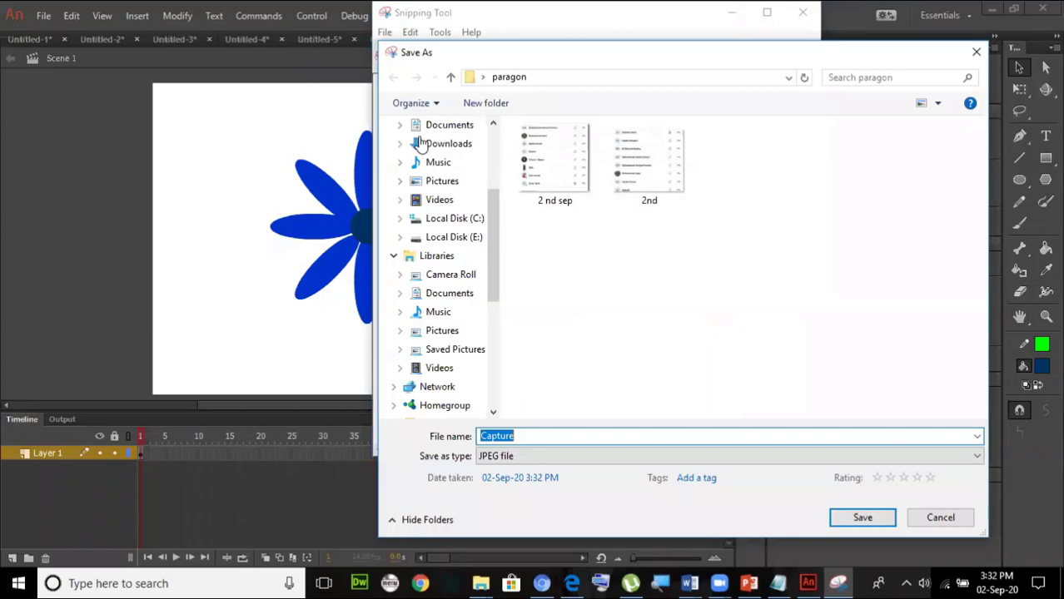
drag(466, 51, 70, 56)
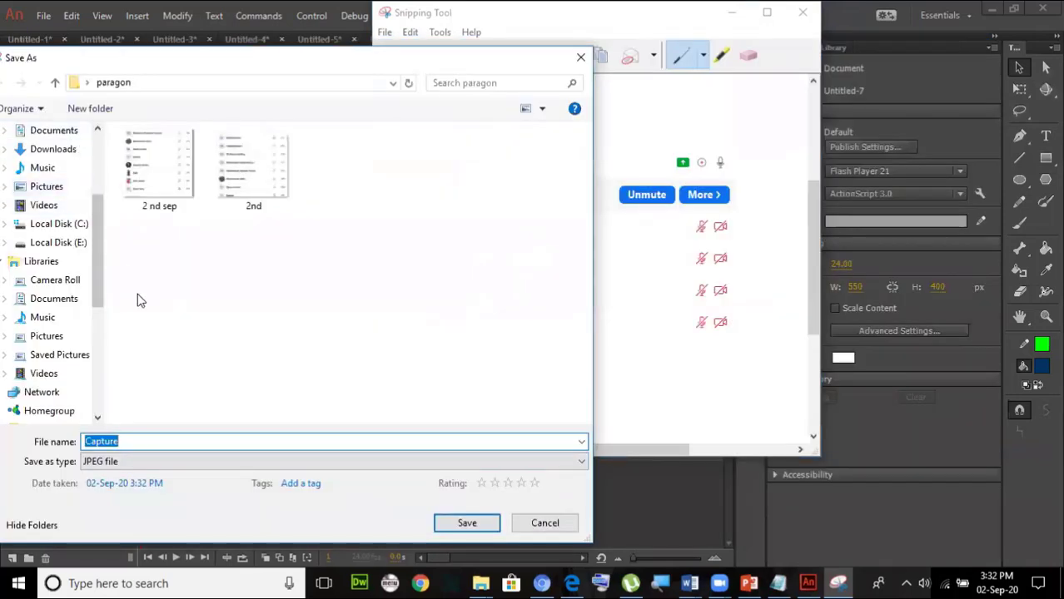
text(1A1 A1)
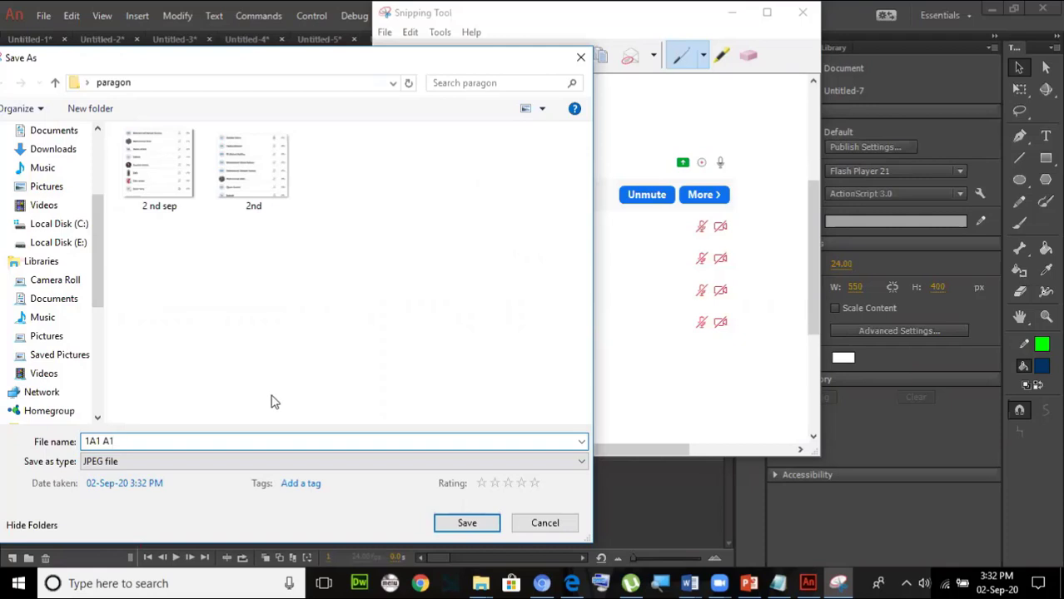
text( 2ND SEP)
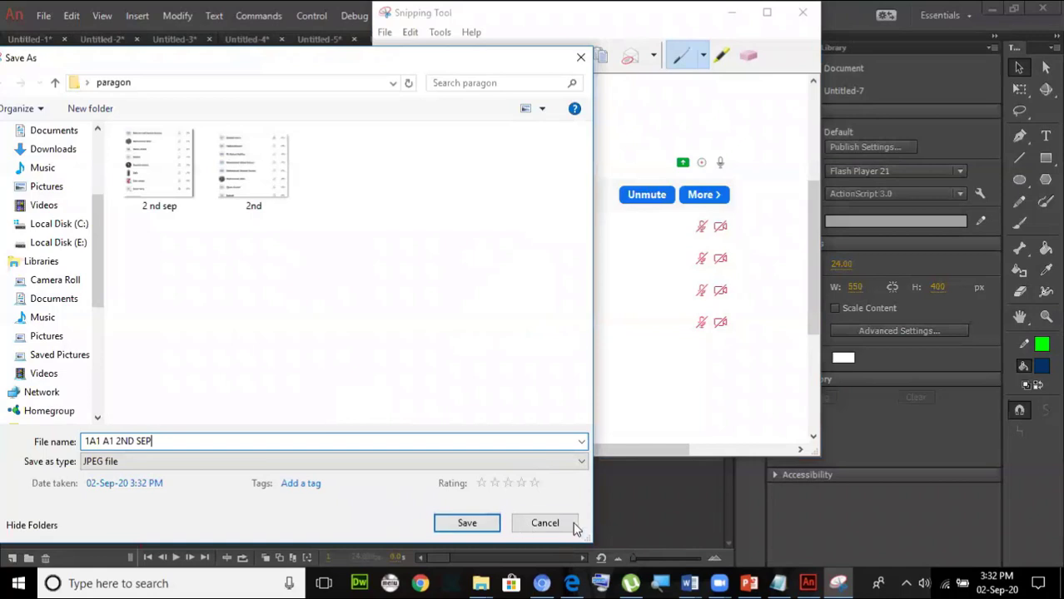
click(463, 525)
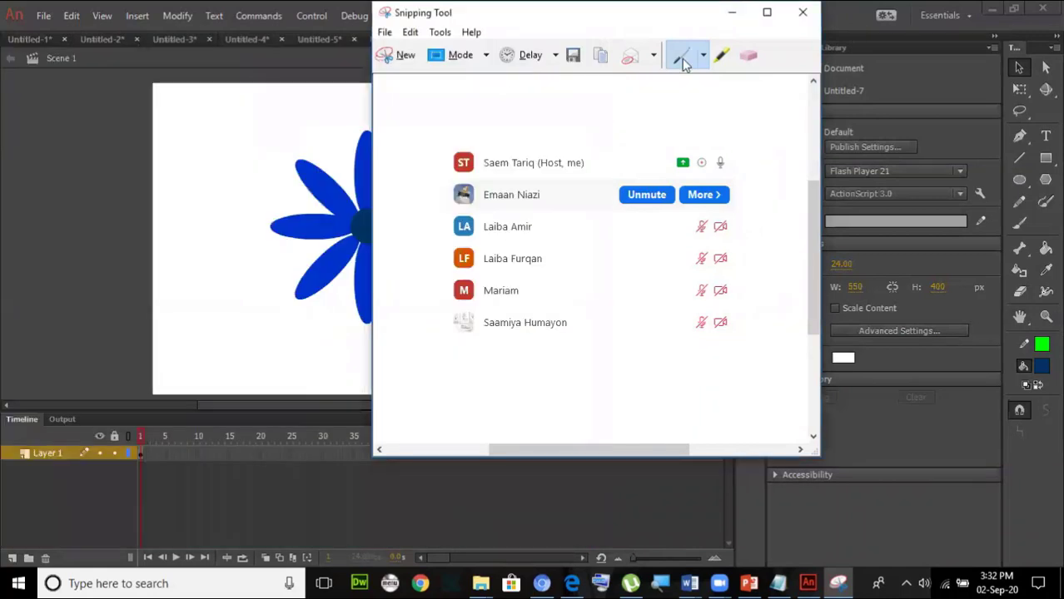